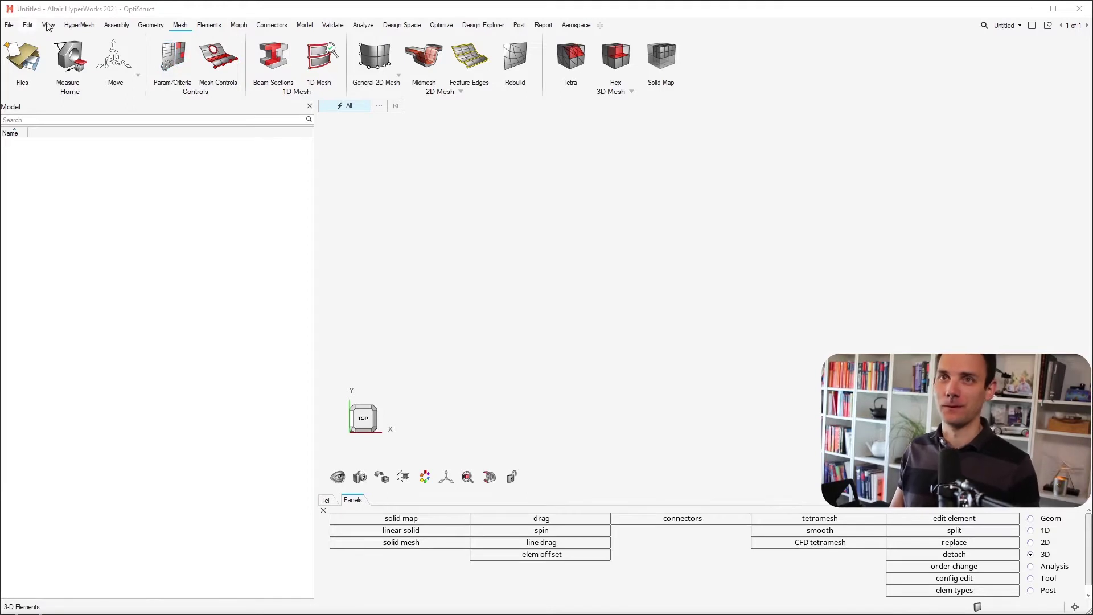
Draw a circle with a radius of 10 in the empty model.
{"action": "left_click", "coordinate": [151, 26]}
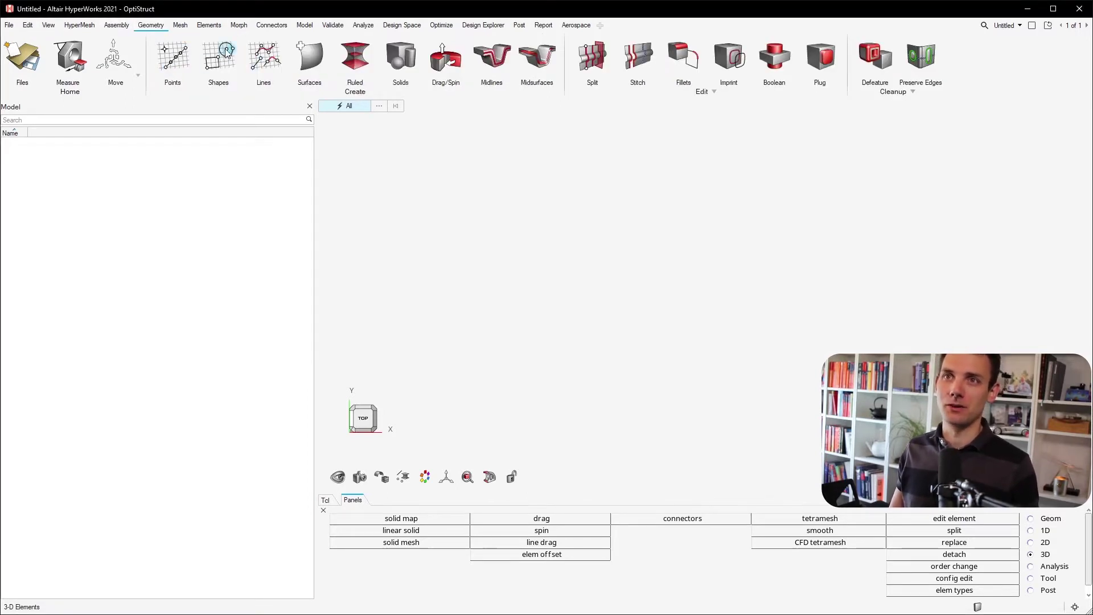
{"action": "left_click", "coordinate": [482, 238]}
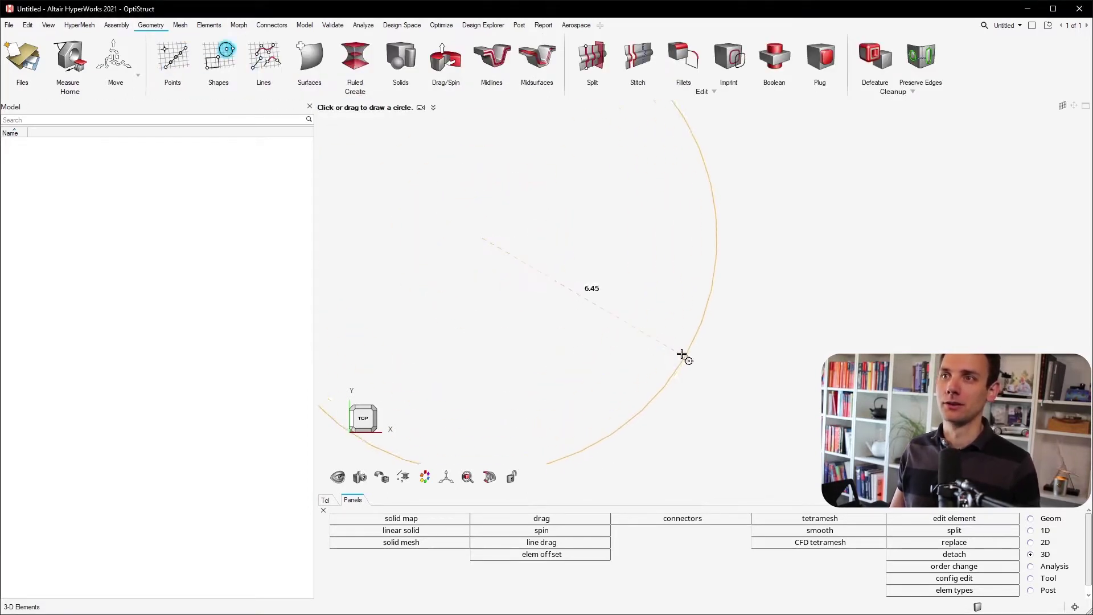
{"action": "left_click", "coordinate": [633, 329]}
{"action": "type", "text": "10"}
{"action": "key", "text": "Return"}
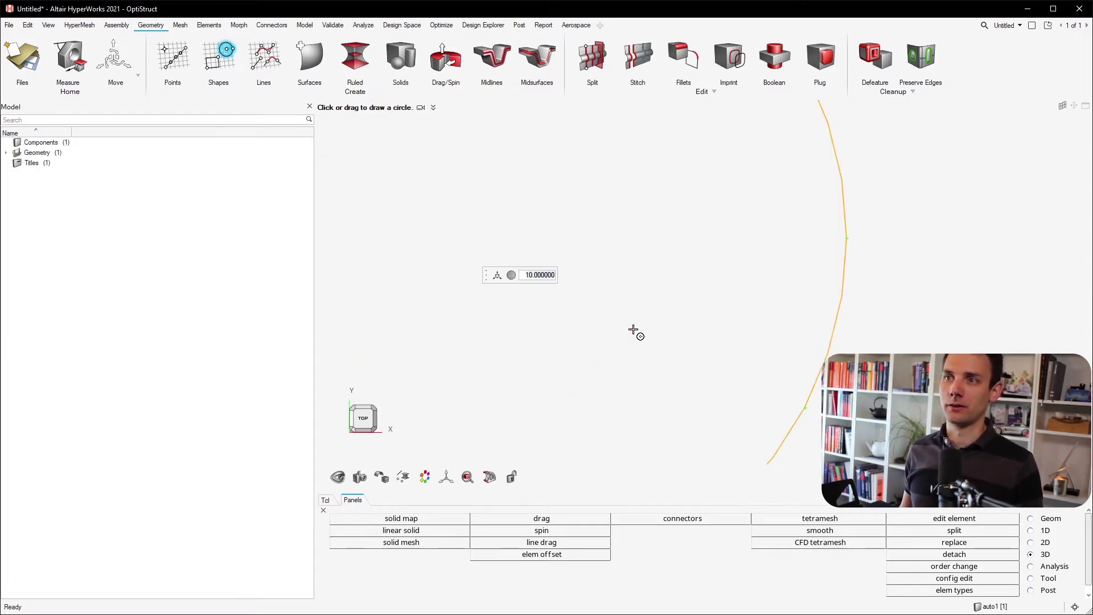
Fill the circle with a patch surface.
{"action": "scroll", "coordinate": [650, 208], "scroll_direction": "down", "scroll_amount": 5}
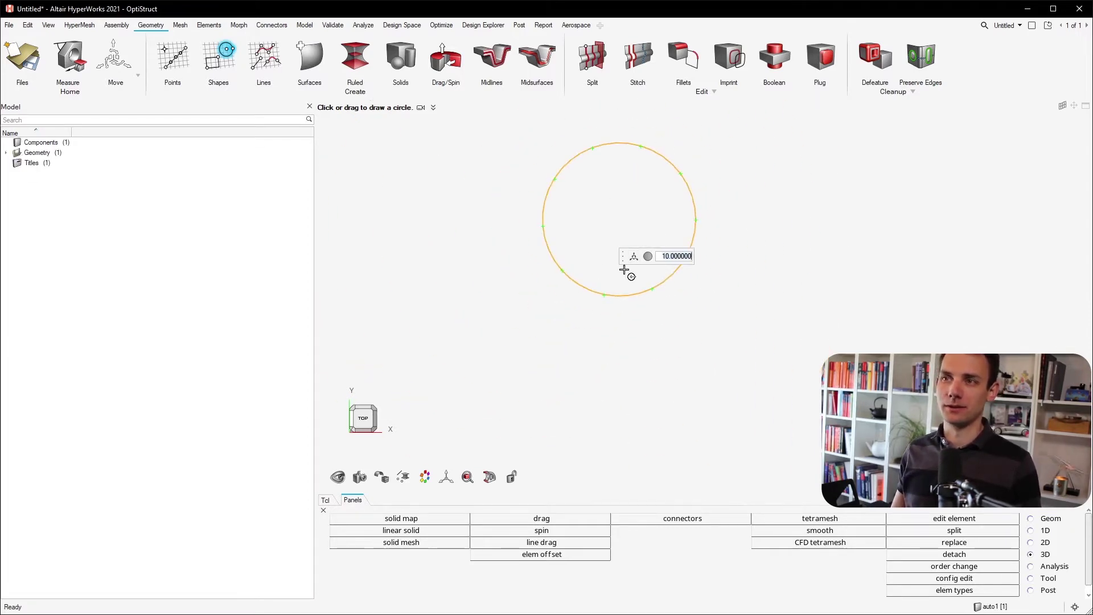
{"action": "left_click", "coordinate": [310, 57]}
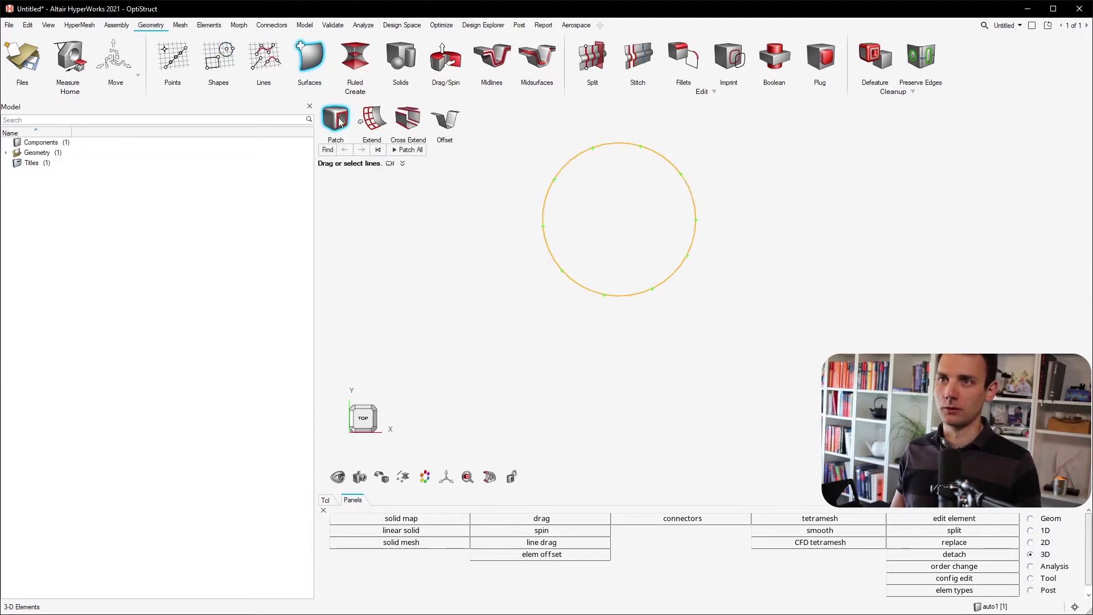
{"action": "left_click", "coordinate": [409, 150]}
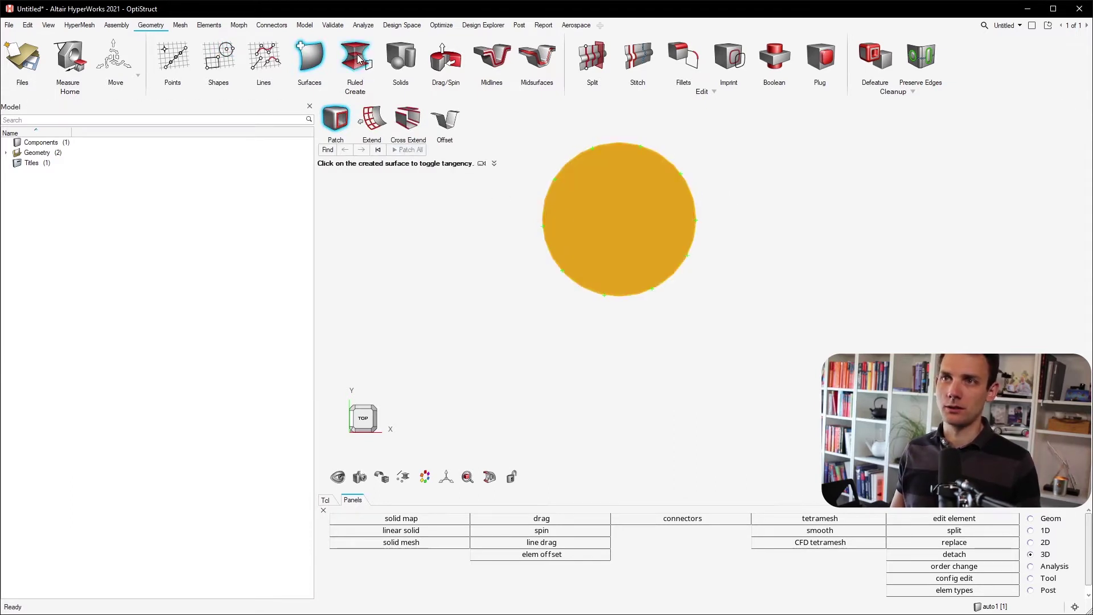
Extrude the circular surface by 100 along its normal with Drag to form a solid cylinder.
{"action": "left_click", "coordinate": [446, 57]}
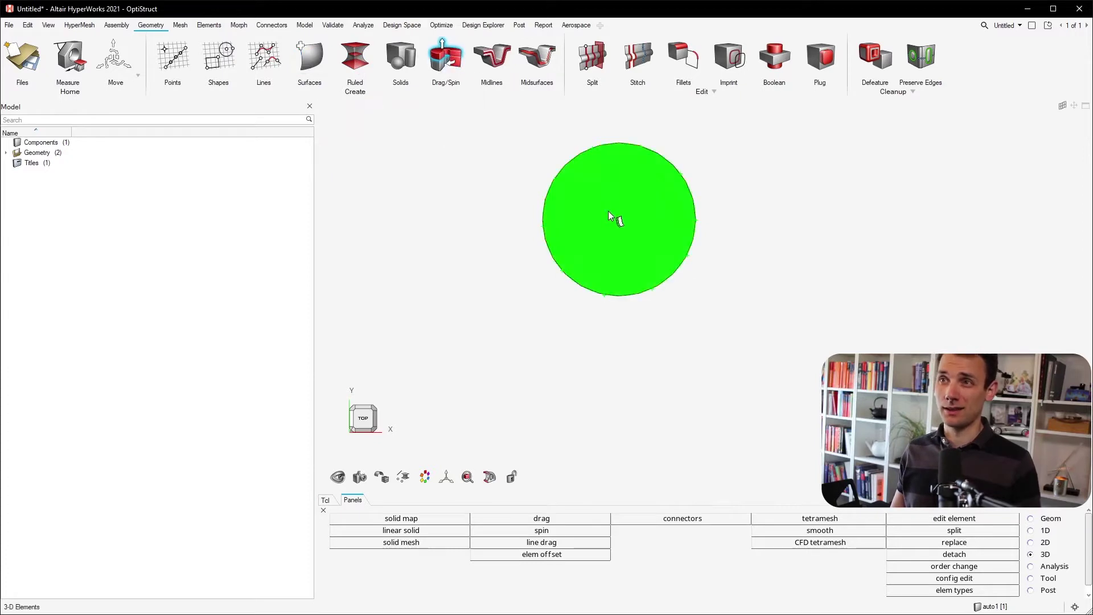
{"action": "left_click_drag", "start_coordinate": [639, 253], "coordinate": [733, 237], "text": "ctrl"}
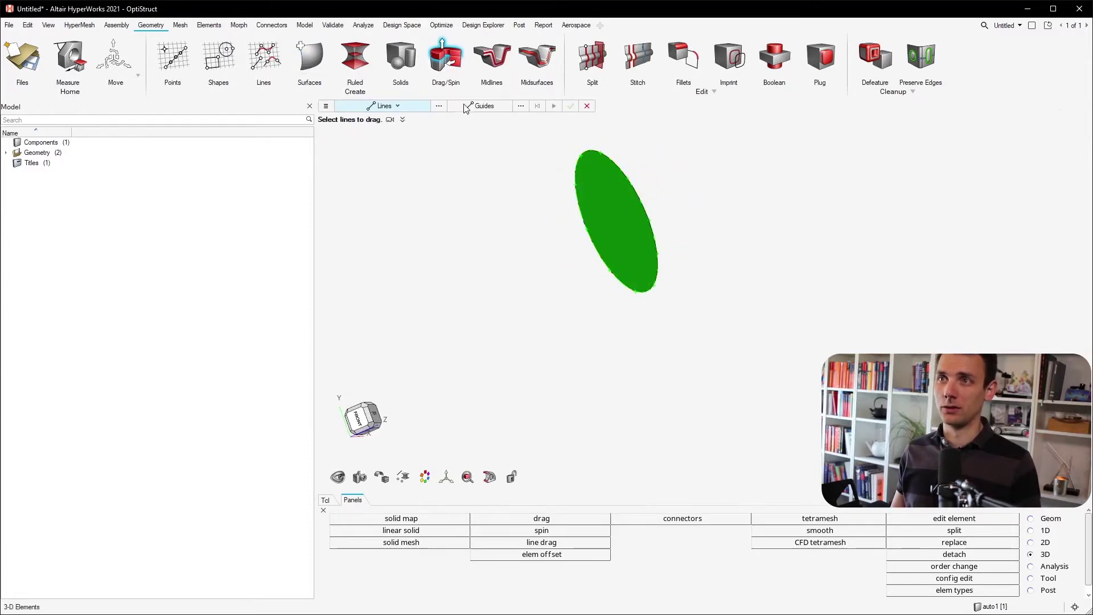
{"action": "left_click", "coordinate": [398, 106]}
{"action": "left_click", "coordinate": [368, 147]}
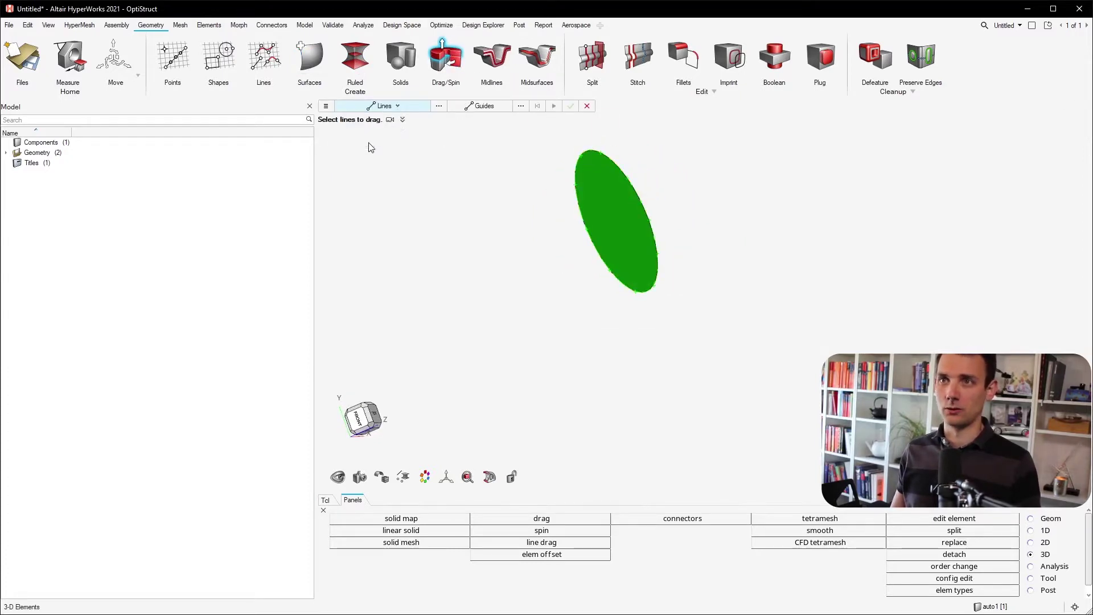
{"action": "left_click", "coordinate": [643, 209]}
{"action": "left_click_drag", "start_coordinate": [606, 191], "coordinate": [1013, 141]}
{"action": "type", "text": "100"}
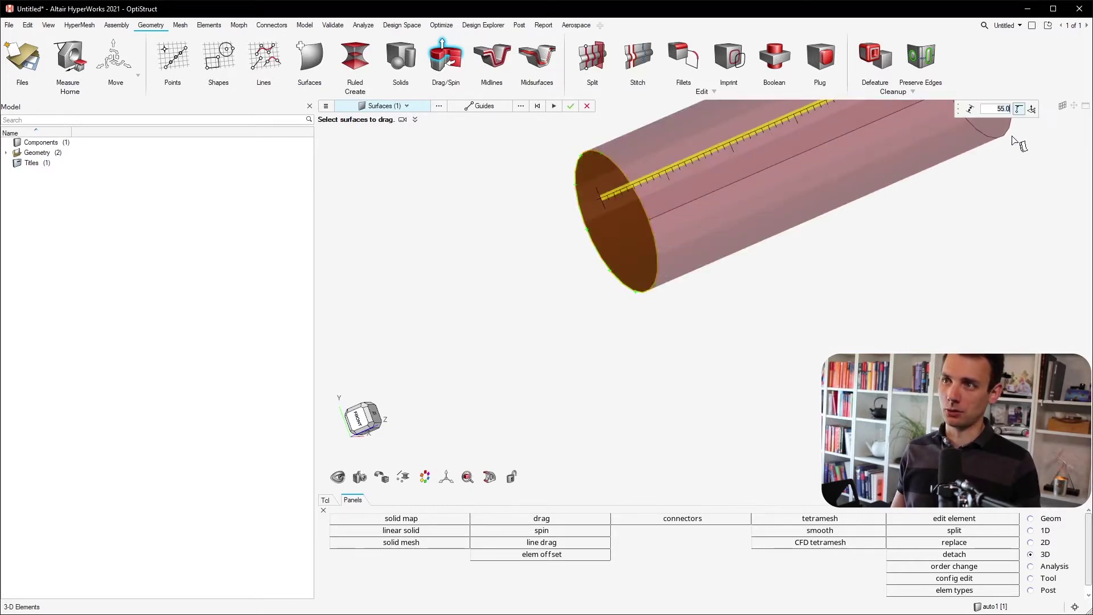
{"action": "key", "text": "Return"}
{"action": "scroll", "coordinate": [1004, 334], "scroll_direction": "down", "scroll_amount": 4}
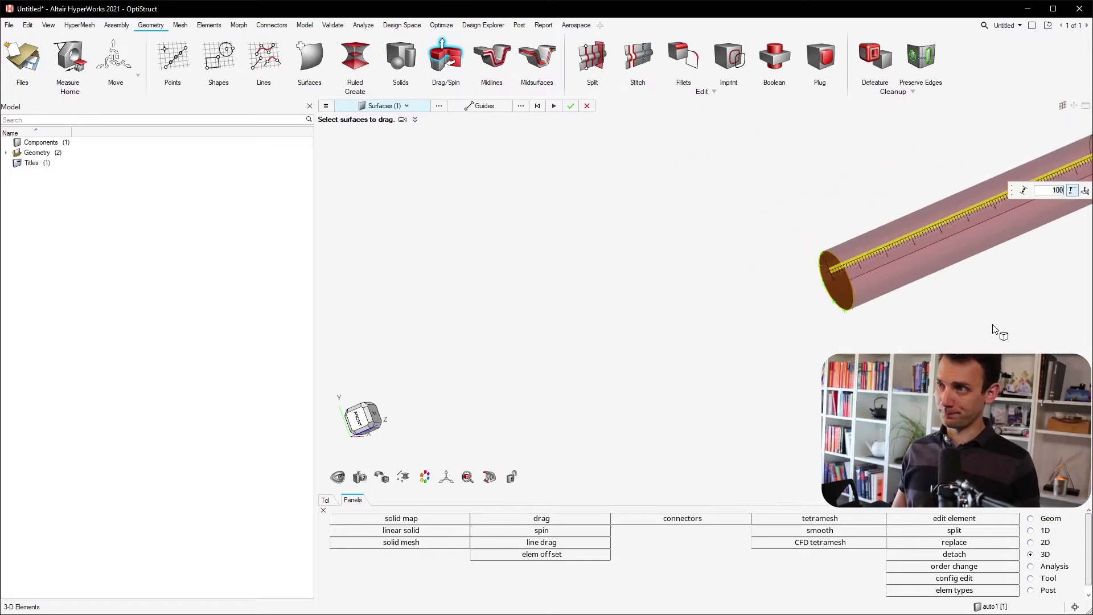
{"action": "middle_click_drag", "start_coordinate": [926, 321], "coordinate": [841, 314]}
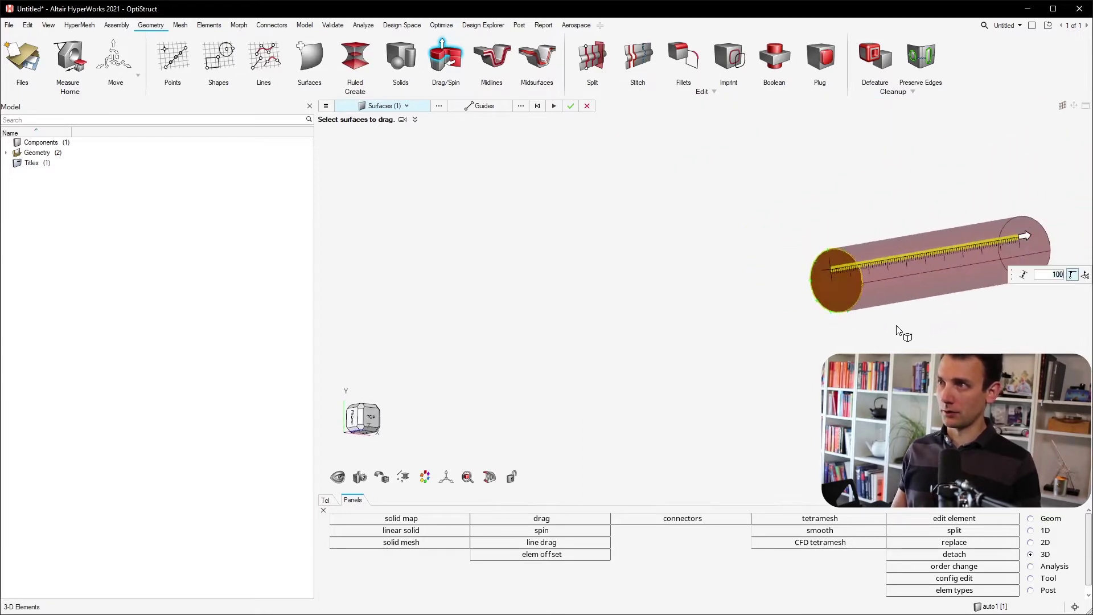
{"action": "right_click_drag", "start_coordinate": [712, 323], "coordinate": [870, 340]}
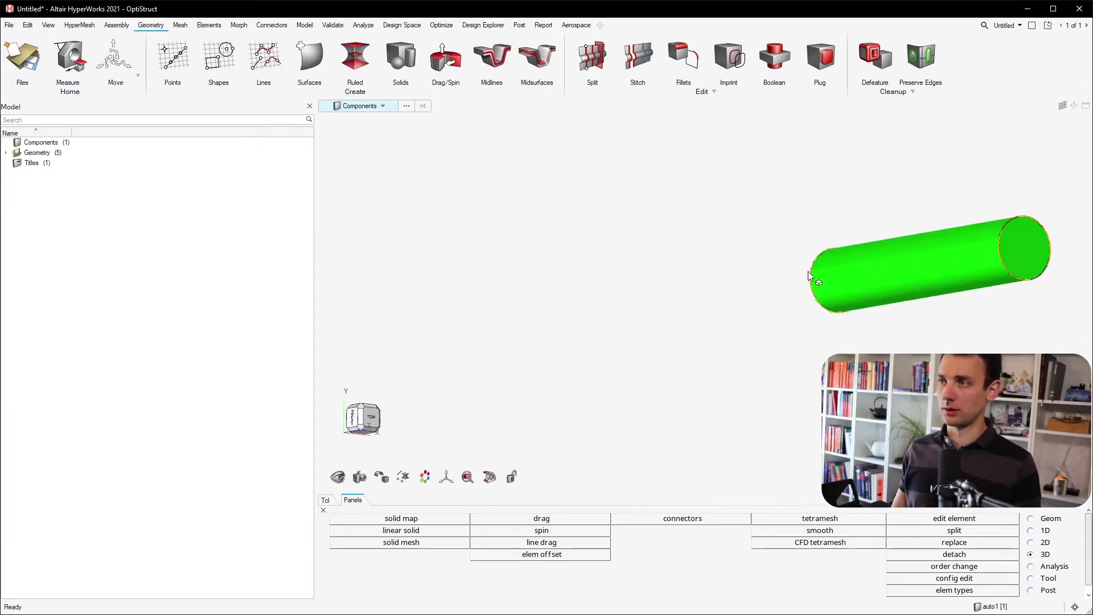
Draw a small circle on the cylinder's curved side, centred on its lengthwise seam edge.
{"action": "scroll", "coordinate": [722, 296], "scroll_direction": "down", "scroll_amount": 3}
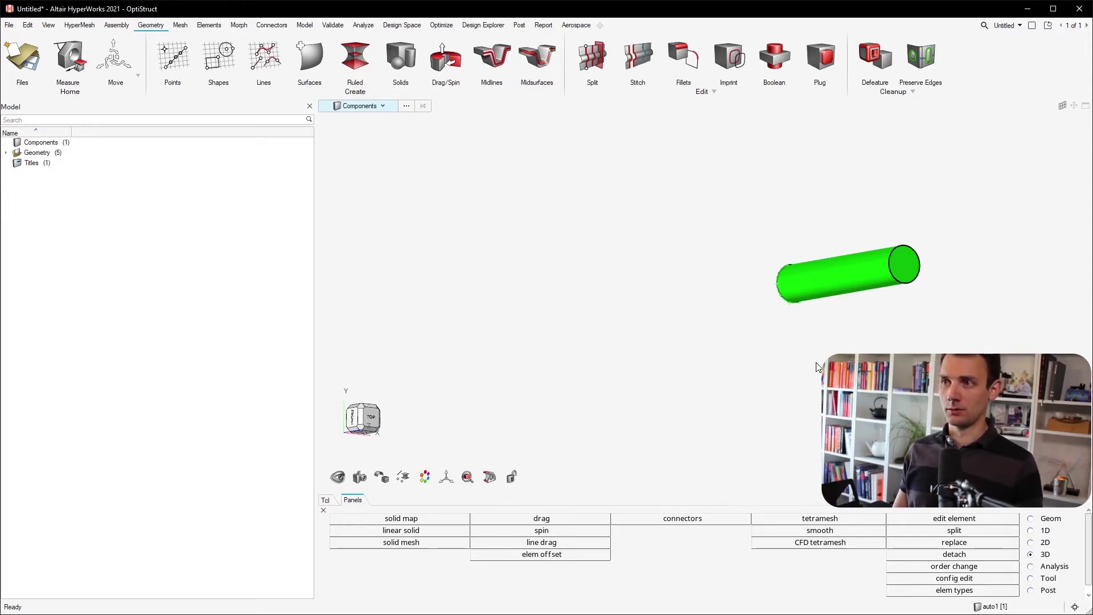
{"action": "left_click_drag", "start_coordinate": [900, 288], "coordinate": [865, 264], "text": "ctrl"}
{"action": "scroll", "coordinate": [684, 235], "scroll_direction": "up", "scroll_amount": 3}
{"action": "scroll", "coordinate": [893, 264], "scroll_direction": "down", "scroll_amount": 1}
{"action": "scroll", "coordinate": [1008, 290], "scroll_direction": "down", "scroll_amount": 3}
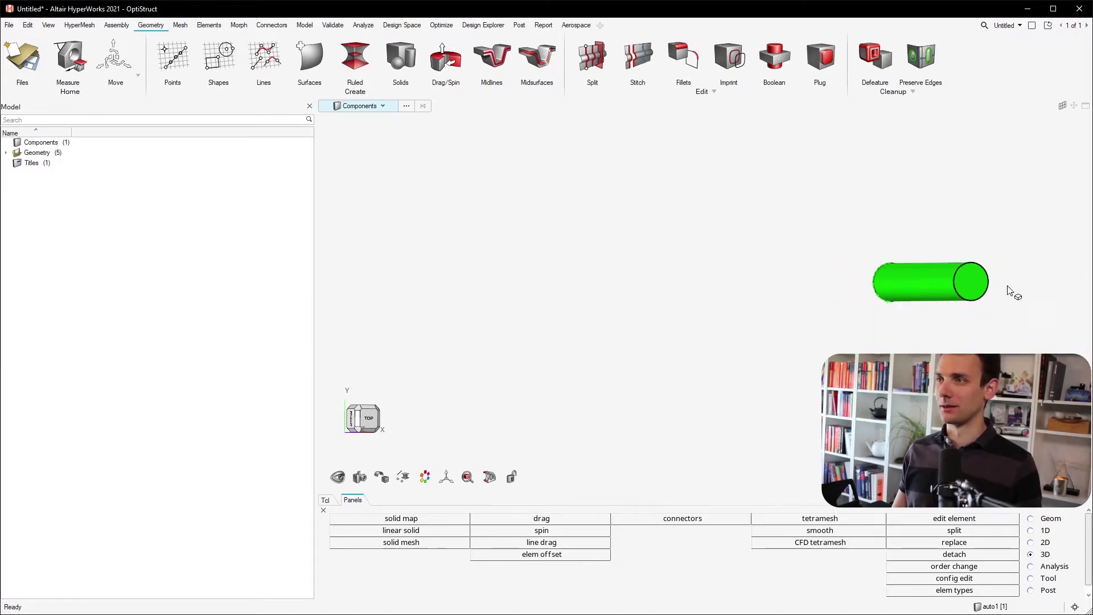
{"action": "scroll", "coordinate": [986, 291], "scroll_direction": "up", "scroll_amount": 3}
{"action": "left_click_drag", "start_coordinate": [986, 290], "coordinate": [871, 262], "text": "ctrl"}
{"action": "scroll", "coordinate": [848, 249], "scroll_direction": "down", "scroll_amount": 3}
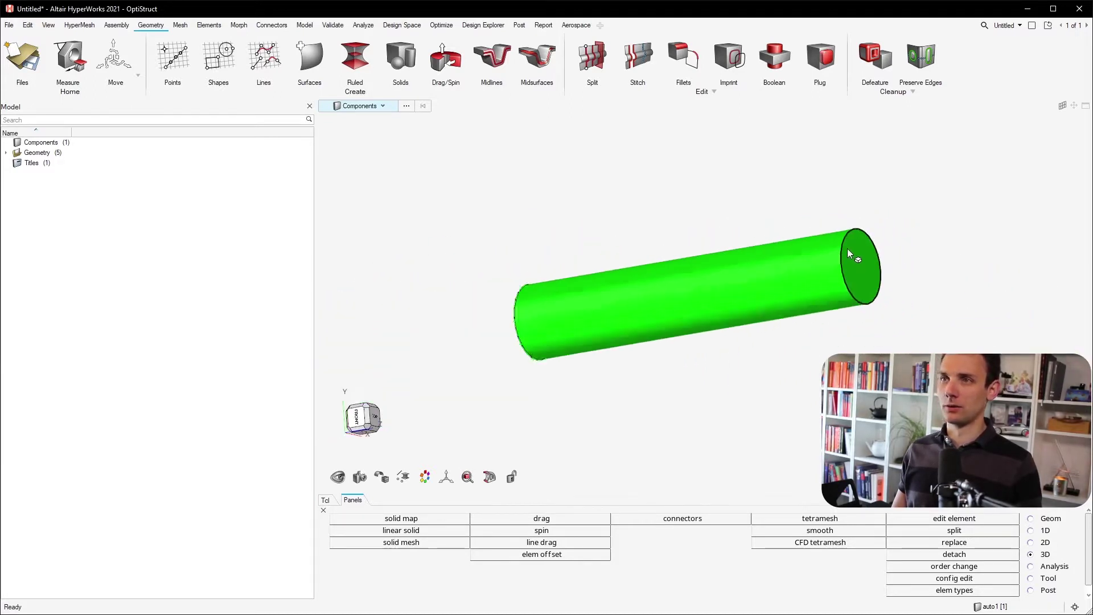
{"action": "scroll", "coordinate": [685, 232], "scroll_direction": "up", "scroll_amount": 3}
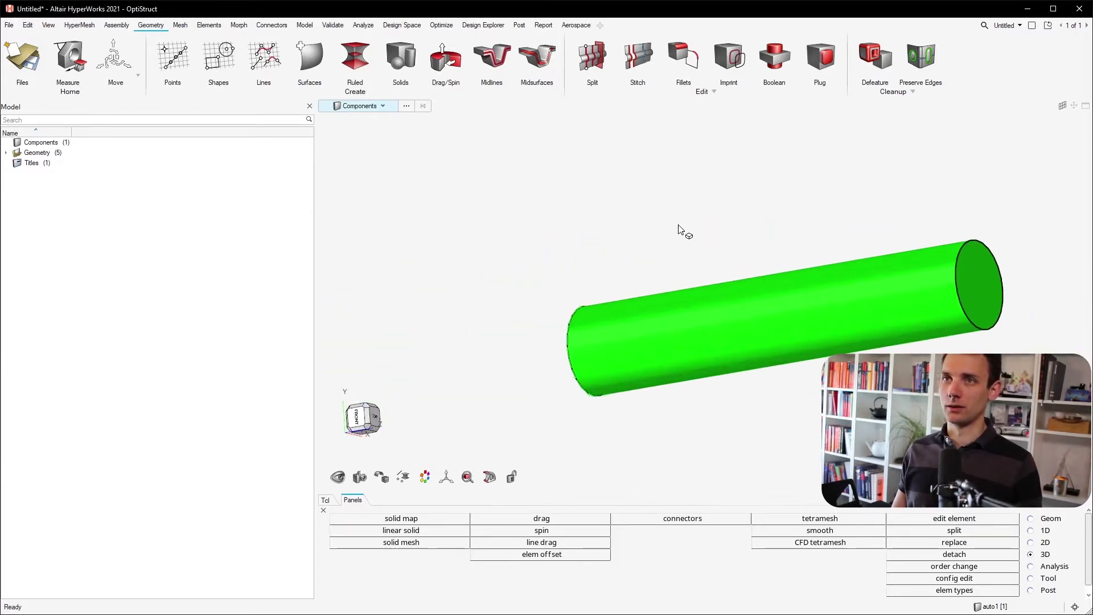
{"action": "left_click", "coordinate": [227, 52]}
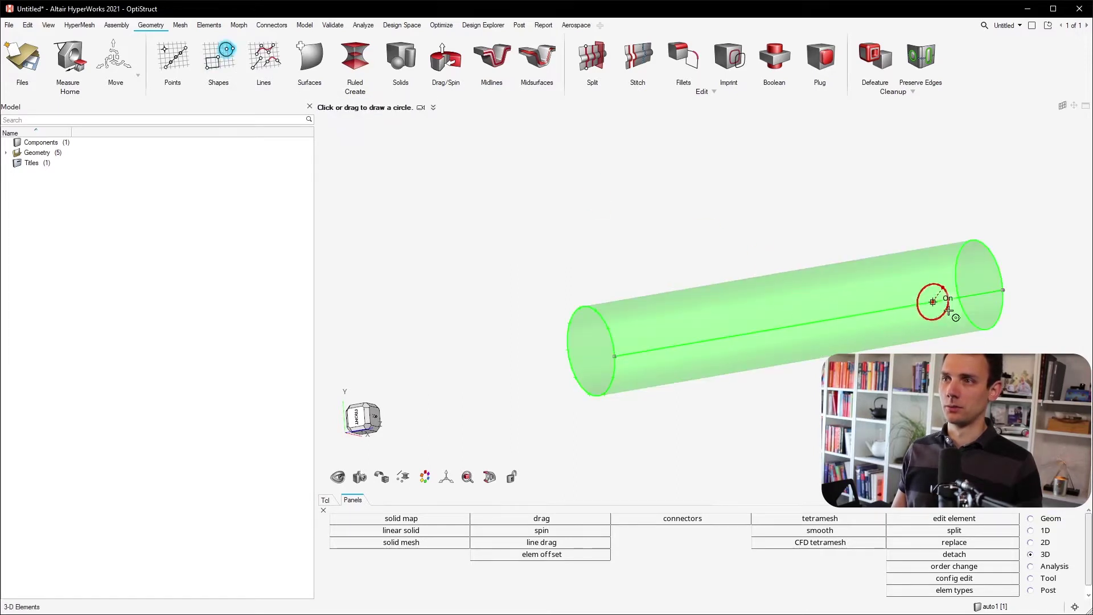
{"action": "left_click_drag", "start_coordinate": [966, 317], "coordinate": [736, 325], "text": "ctrl"}
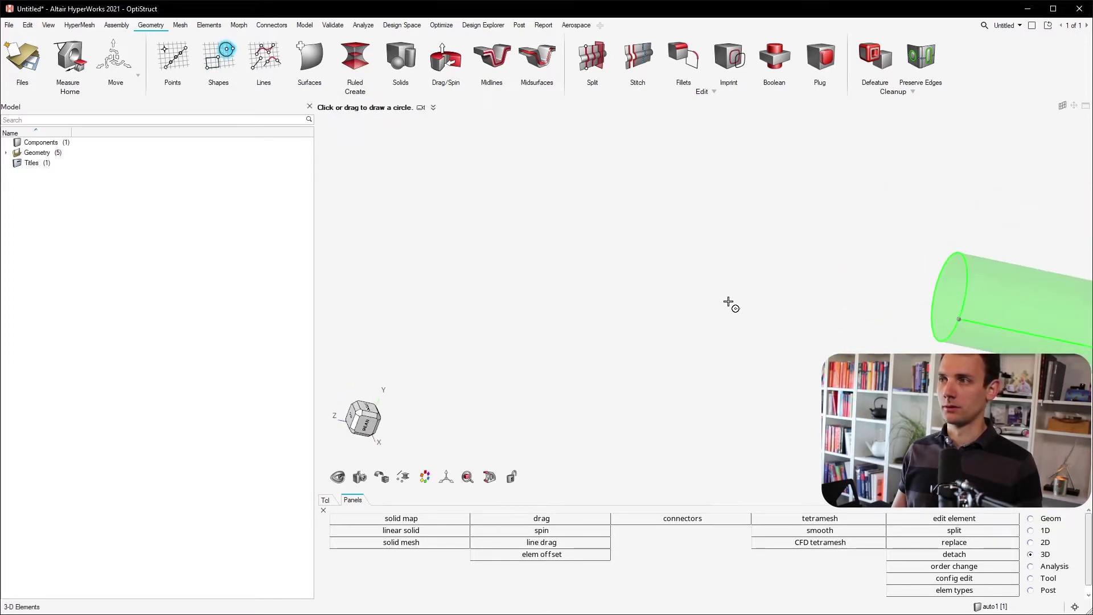
{"action": "scroll", "coordinate": [725, 300], "scroll_direction": "down", "scroll_amount": 3}
{"action": "scroll", "coordinate": [882, 328], "scroll_direction": "up", "scroll_amount": 4}
{"action": "middle_click_drag", "start_coordinate": [889, 329], "coordinate": [882, 316]}
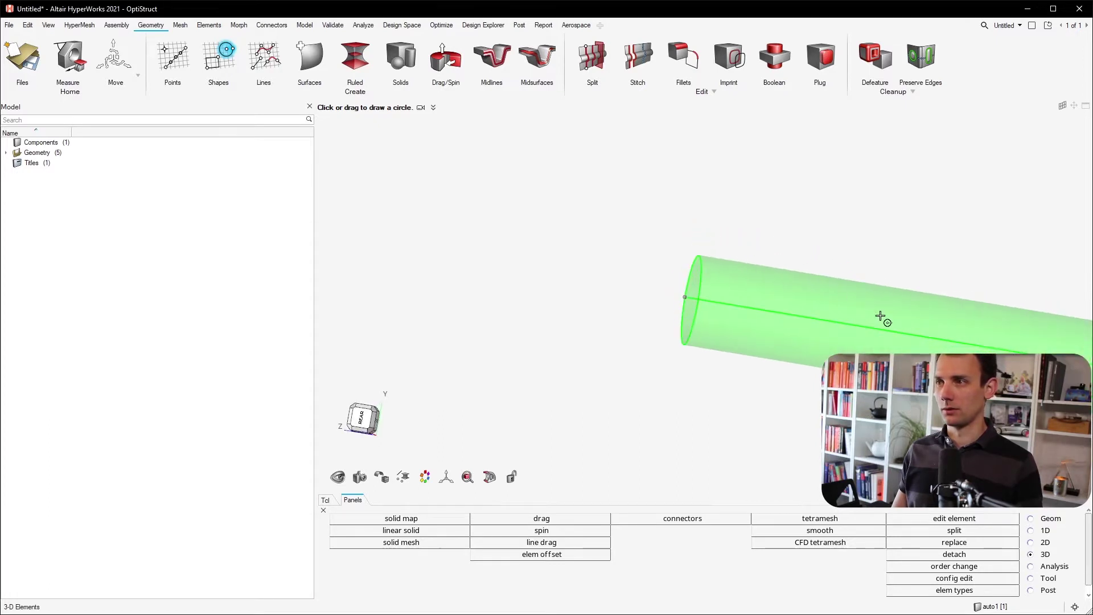
{"action": "left_click", "coordinate": [912, 350]}
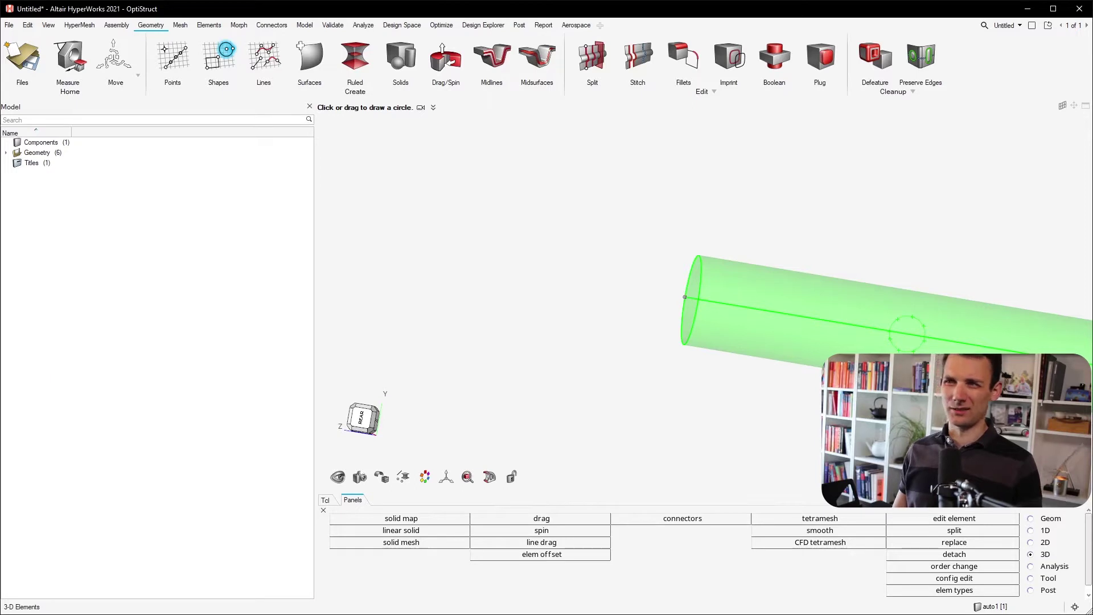
Fill the small circle on the cylinder's side with a patch surface.
{"action": "scroll", "coordinate": [905, 405], "scroll_direction": "down", "scroll_amount": 3}
{"action": "middle_click_drag", "start_coordinate": [905, 406], "coordinate": [879, 411]}
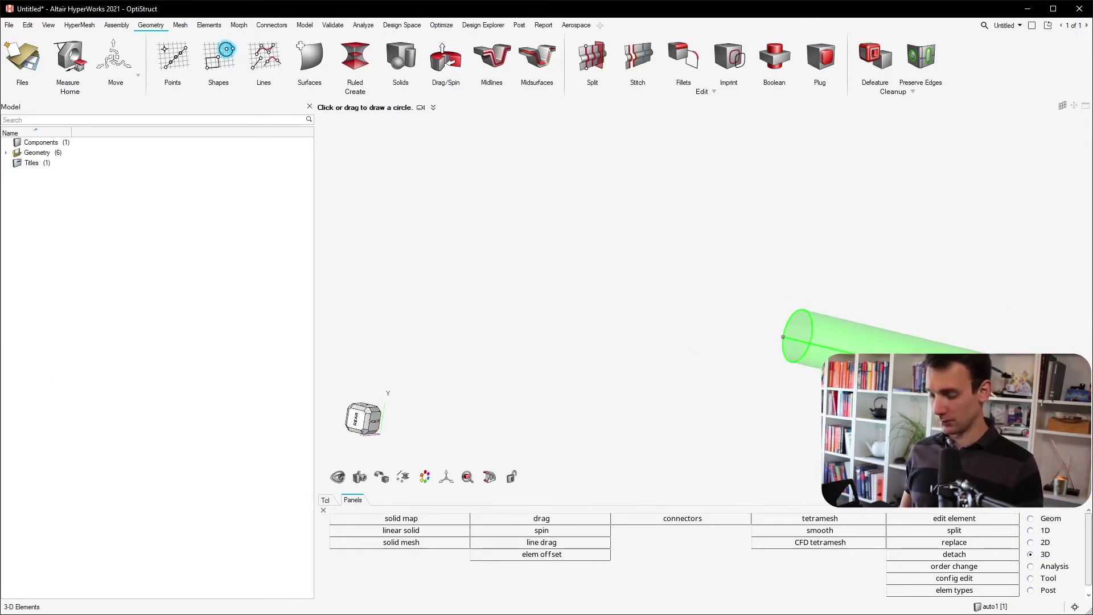
{"action": "scroll", "coordinate": [919, 349], "scroll_direction": "up", "scroll_amount": 3}
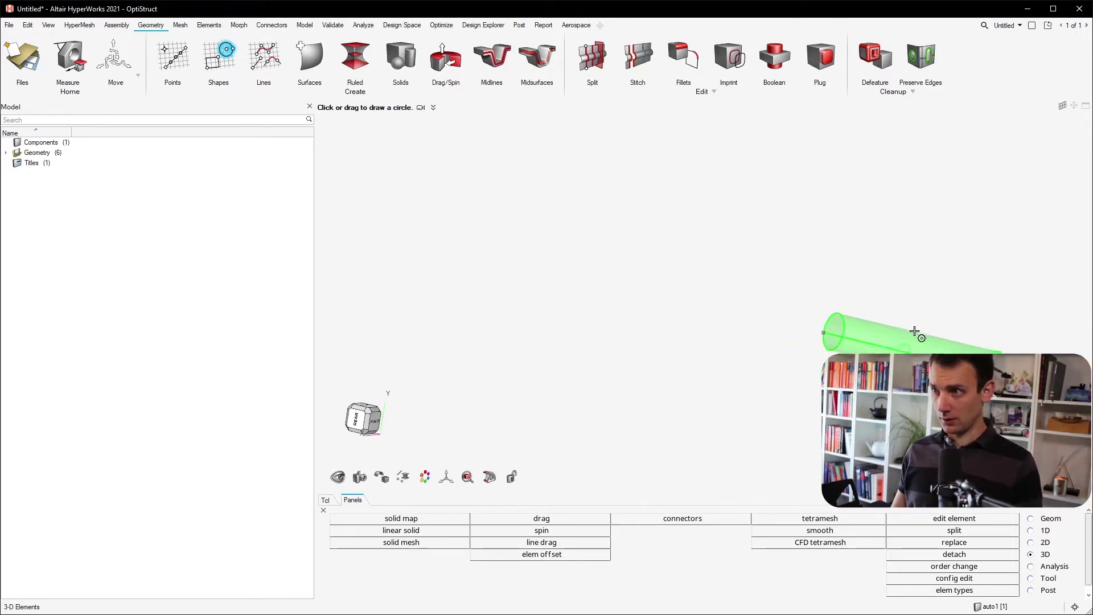
{"action": "scroll", "coordinate": [920, 349], "scroll_direction": "up", "scroll_amount": 2}
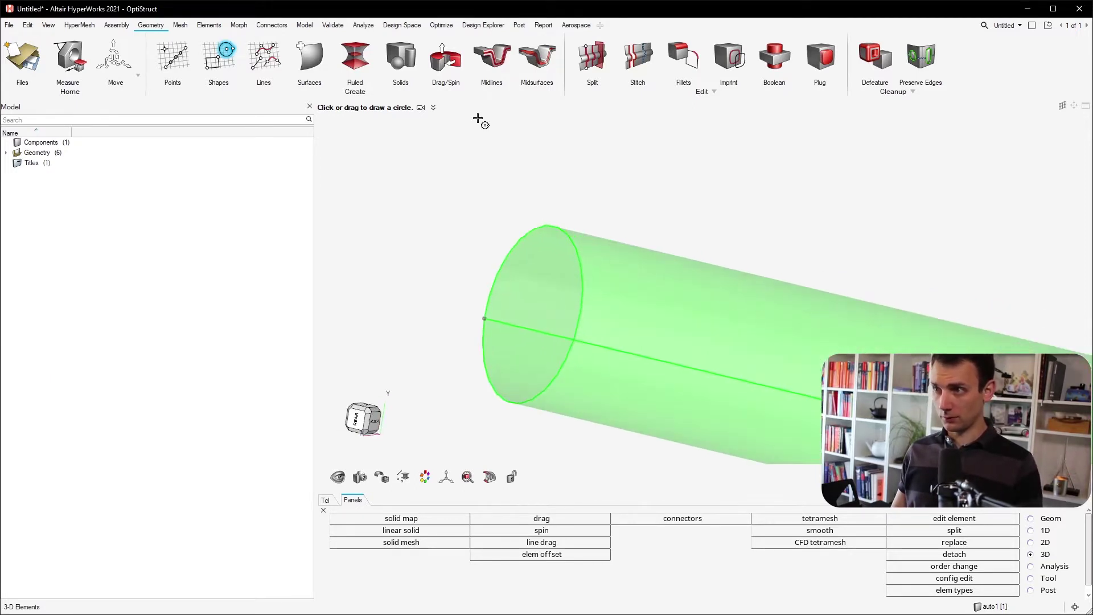
{"action": "left_click", "coordinate": [315, 58]}
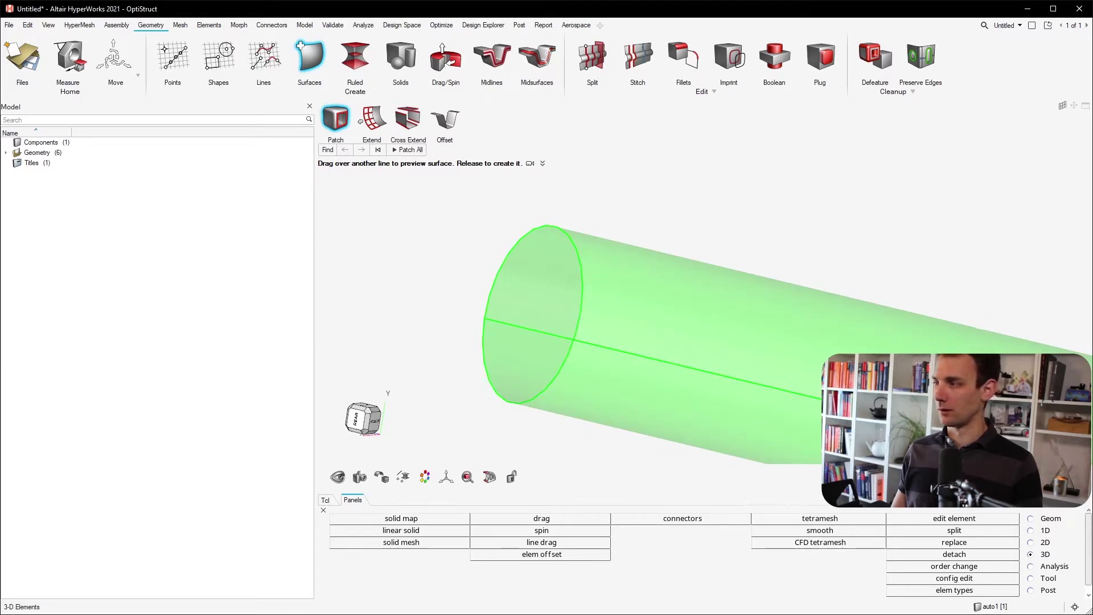
{"action": "scroll", "coordinate": [801, 346], "scroll_direction": "down", "scroll_amount": 5}
{"action": "scroll", "coordinate": [1035, 419], "scroll_direction": "up", "scroll_amount": 6}
{"action": "scroll", "coordinate": [759, 342], "scroll_direction": "down", "scroll_amount": 3}
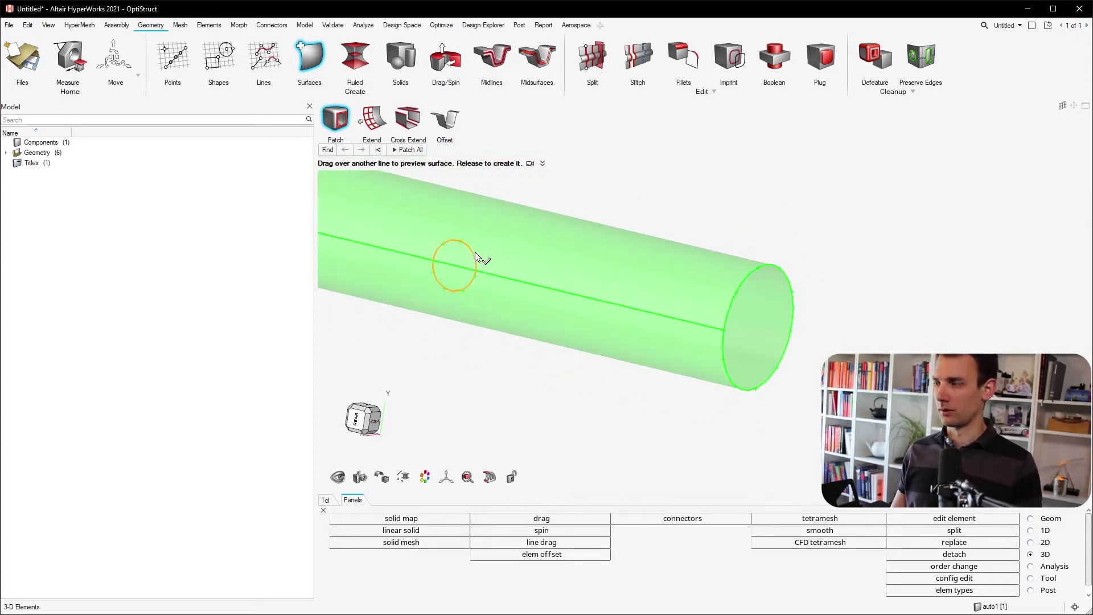
{"action": "left_click", "coordinate": [474, 252]}
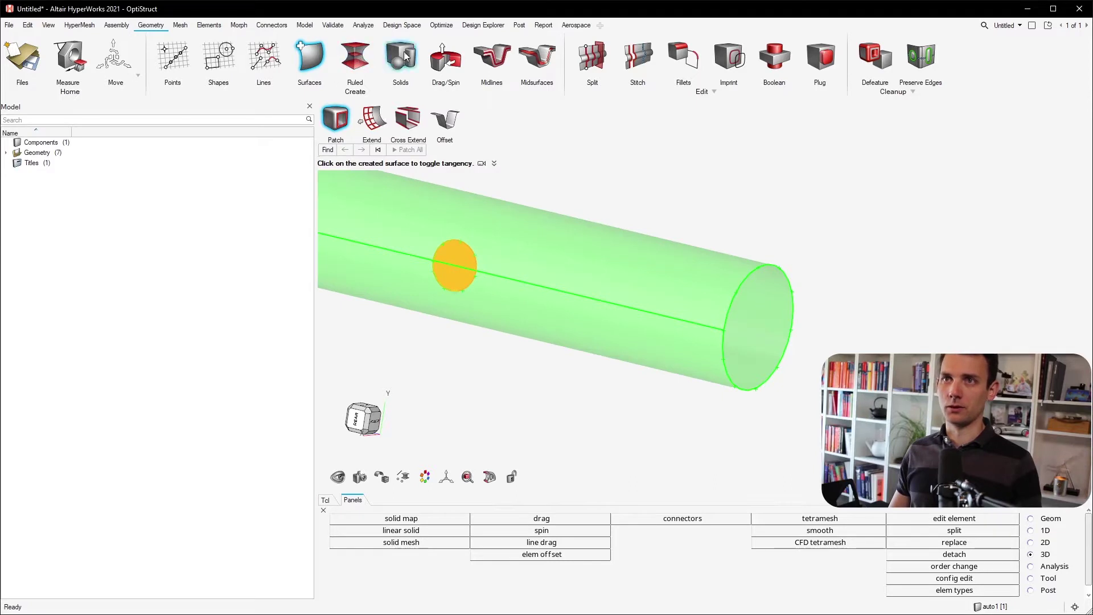
Extrude the small circular surface crosswise through the cylinder with Drag, to a distance of about -81.
{"action": "left_click", "coordinate": [446, 57]}
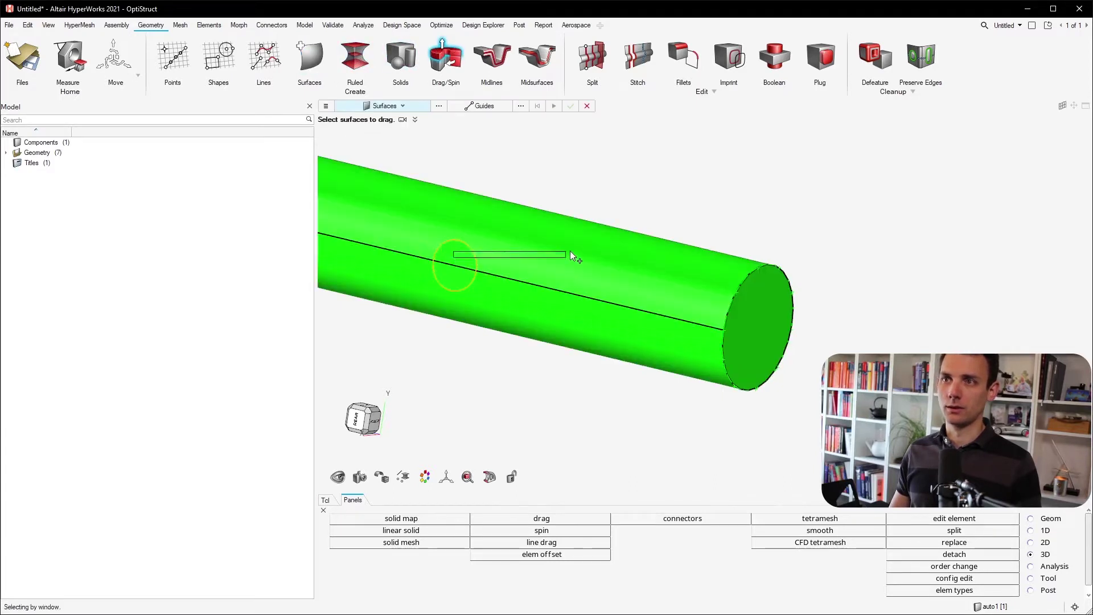
{"action": "left_click", "coordinate": [459, 257]}
{"action": "left_click_drag", "start_coordinate": [458, 246], "coordinate": [674, 254]}
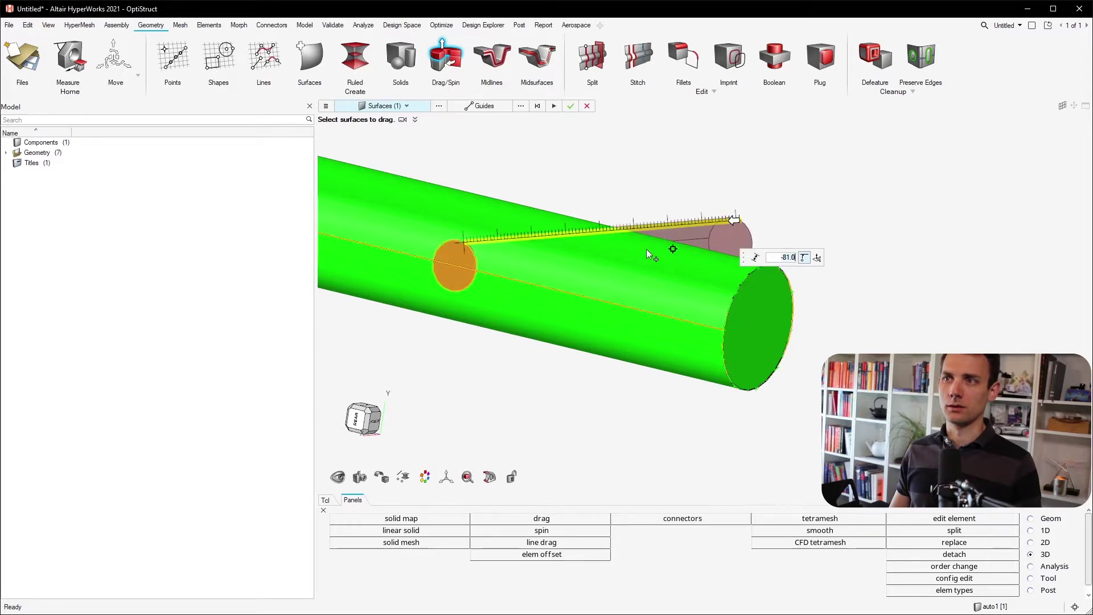
{"action": "scroll", "coordinate": [515, 200], "scroll_direction": "down", "scroll_amount": 3}
{"action": "scroll", "coordinate": [478, 223], "scroll_direction": "up", "scroll_amount": 4}
{"action": "middle_click_drag", "start_coordinate": [514, 266], "coordinate": [511, 289]}
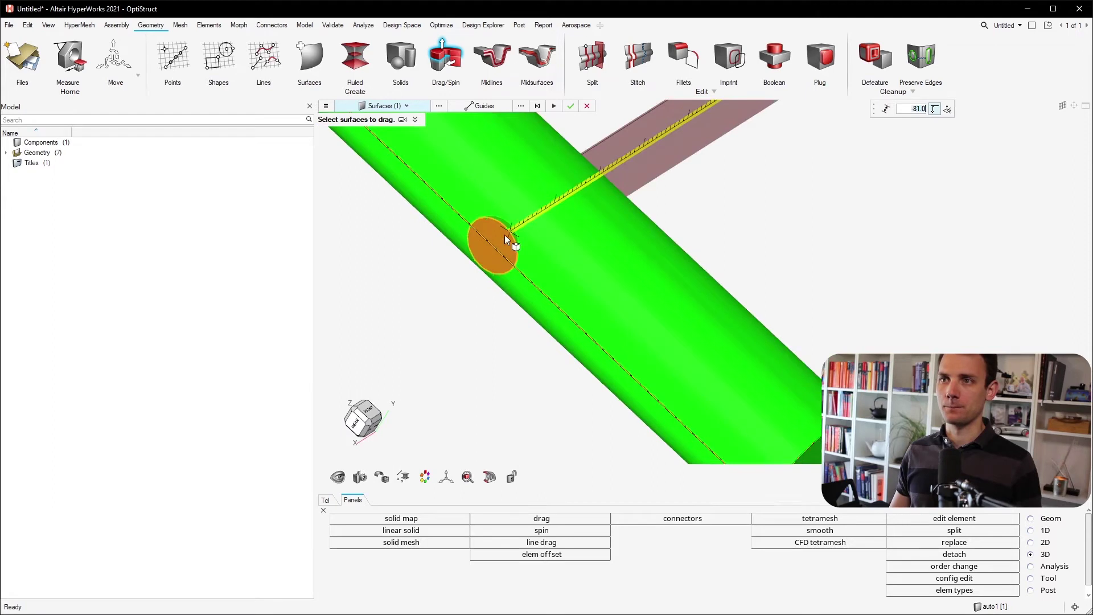
{"action": "scroll", "coordinate": [505, 237], "scroll_direction": "up", "scroll_amount": 5}
{"action": "left_click_drag", "start_coordinate": [508, 234], "coordinate": [500, 132], "text": "ctrl"}
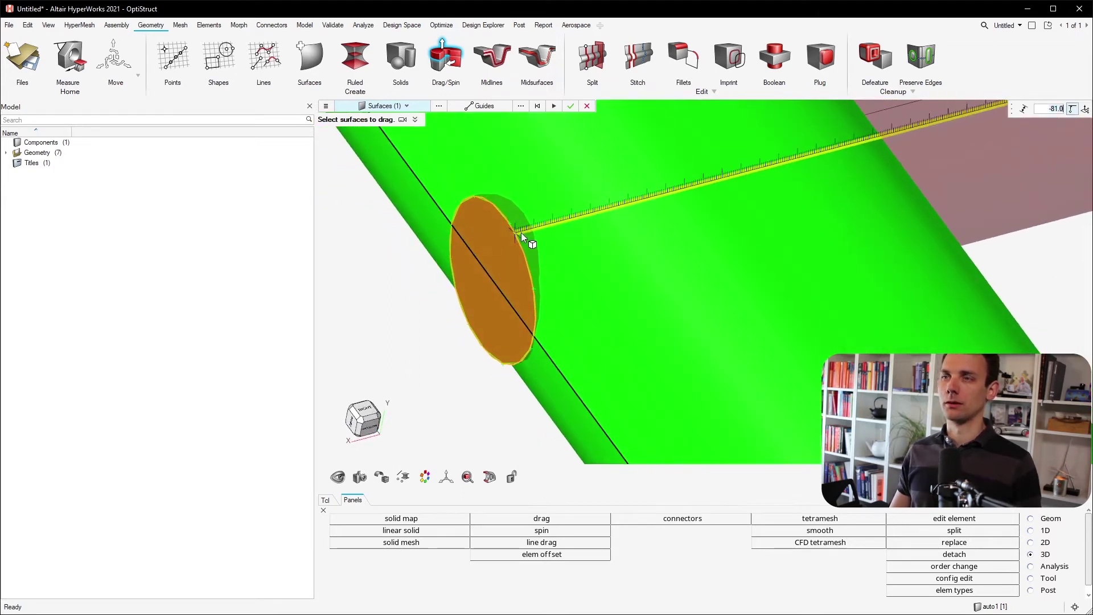
{"action": "left_click", "coordinate": [327, 106]}
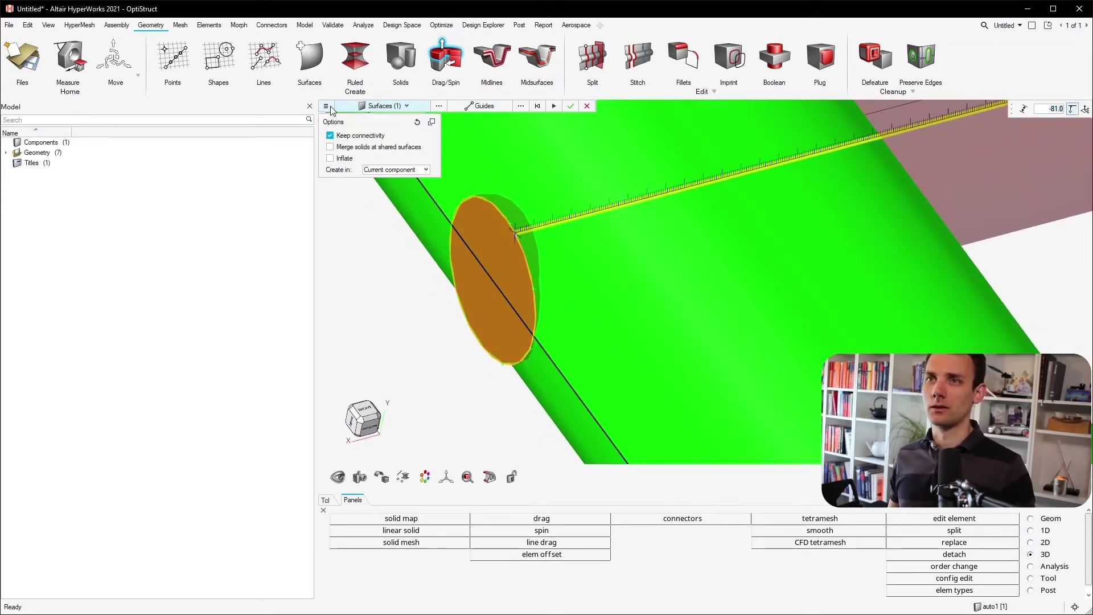
{"action": "left_click", "coordinate": [416, 171]}
{"action": "left_click", "coordinate": [460, 99]}
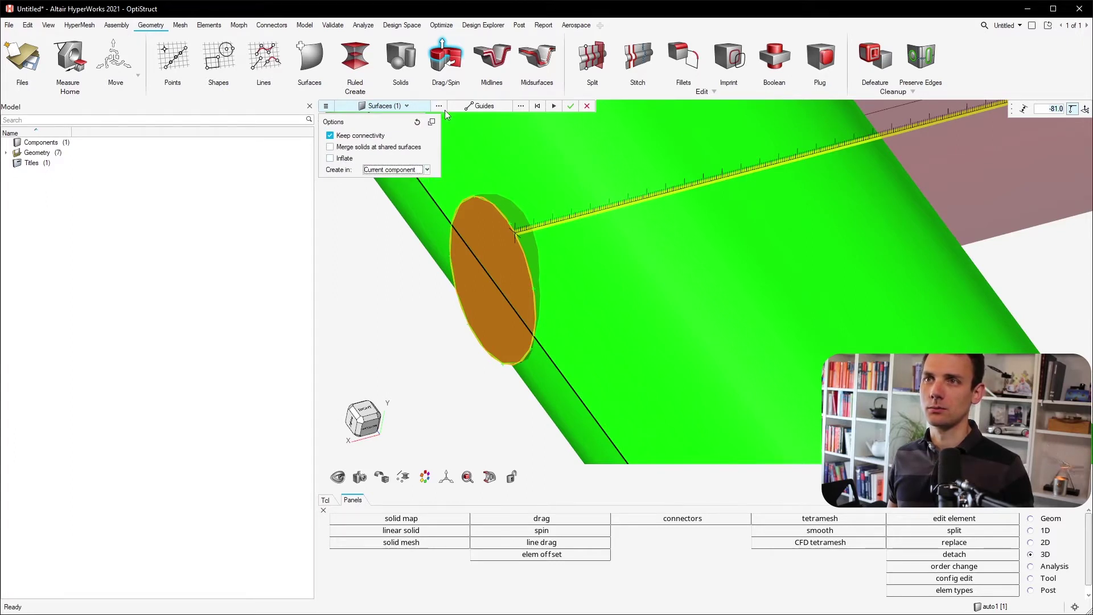
{"action": "left_click", "coordinate": [440, 109]}
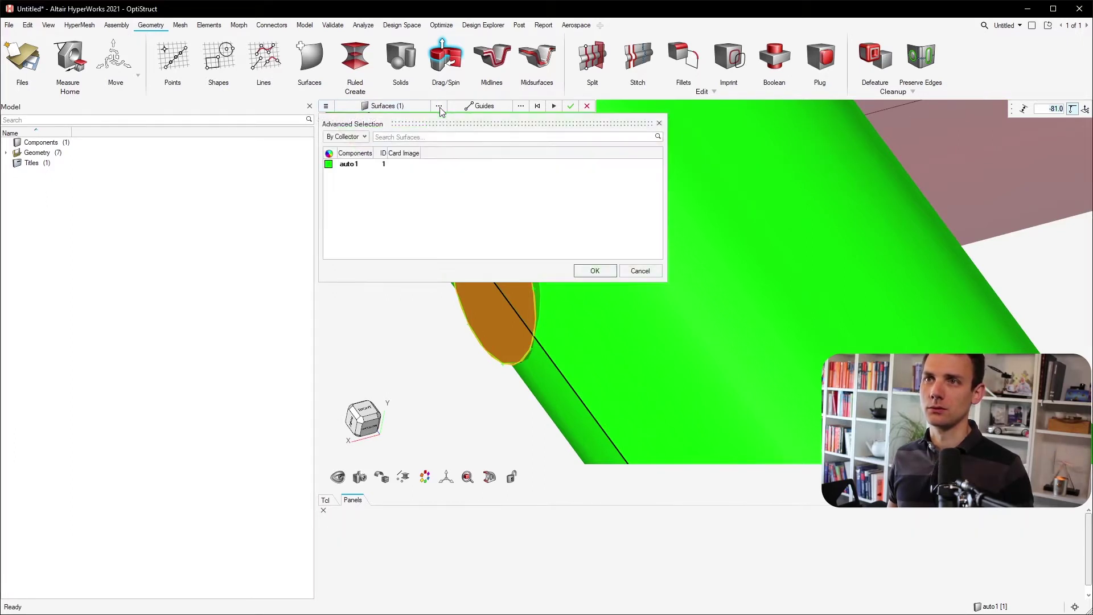
{"action": "left_click", "coordinate": [641, 270]}
{"action": "scroll", "coordinate": [646, 267], "scroll_direction": "down", "scroll_amount": 5}
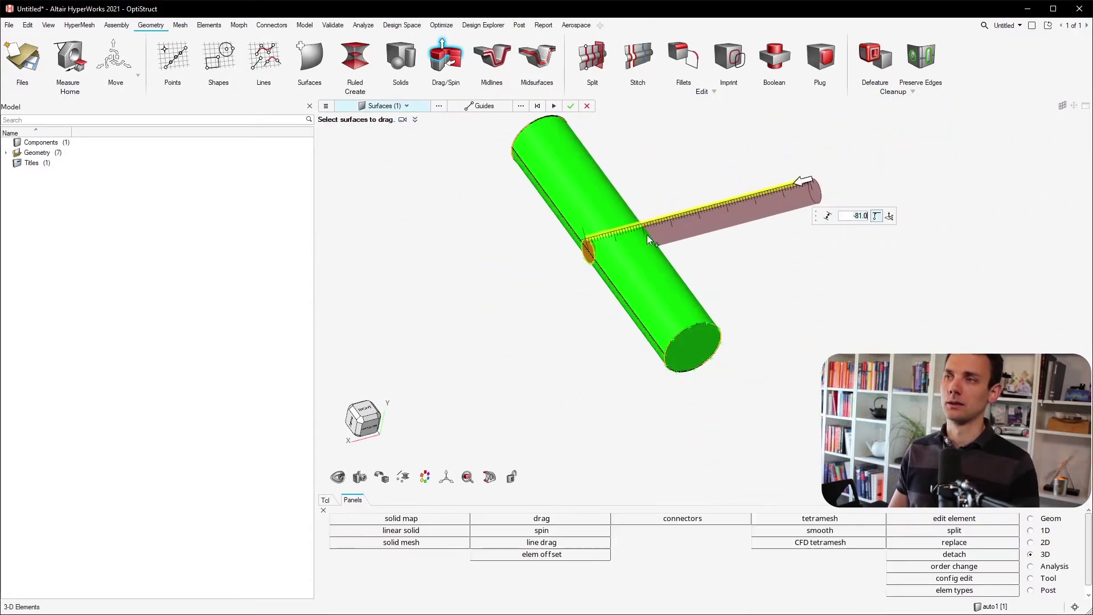
Apply the -81 Drag operation to create the small cylinder crossing the large one.
{"action": "right_click", "coordinate": [693, 157]}
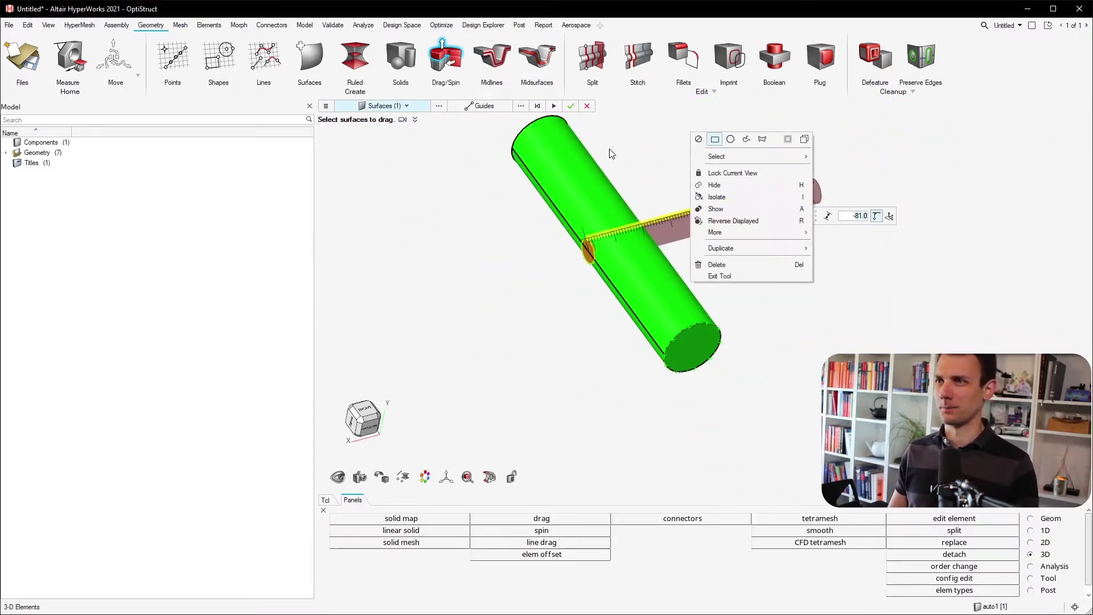
{"action": "left_click", "coordinate": [652, 138]}
{"action": "right_click", "coordinate": [703, 146]}
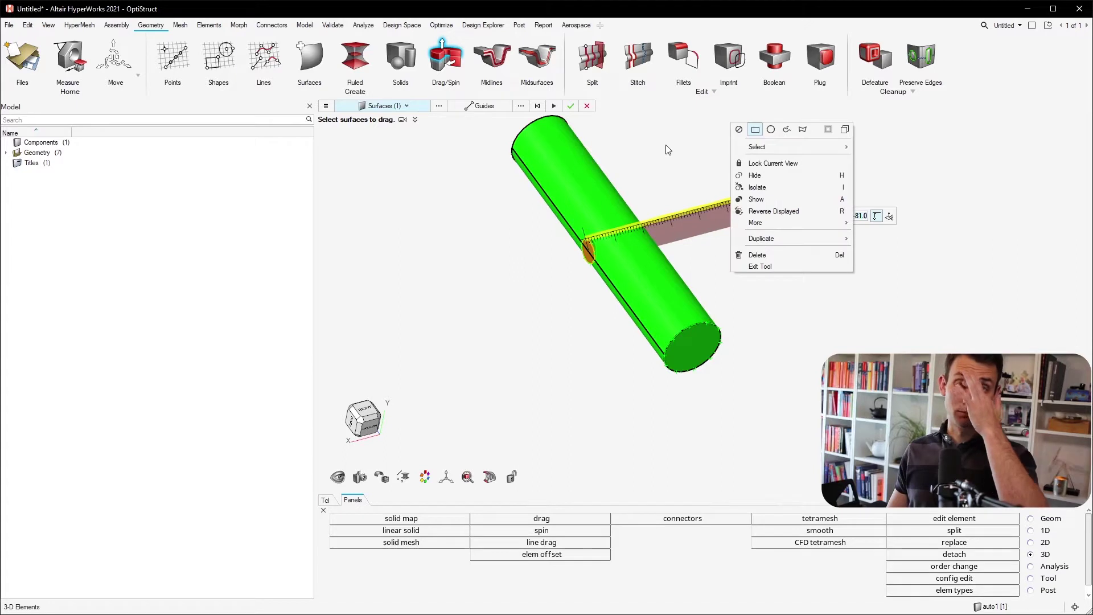
{"action": "left_click", "coordinate": [707, 140]}
{"action": "right_click", "coordinate": [691, 141]}
{"action": "middle_click", "coordinate": [691, 157]}
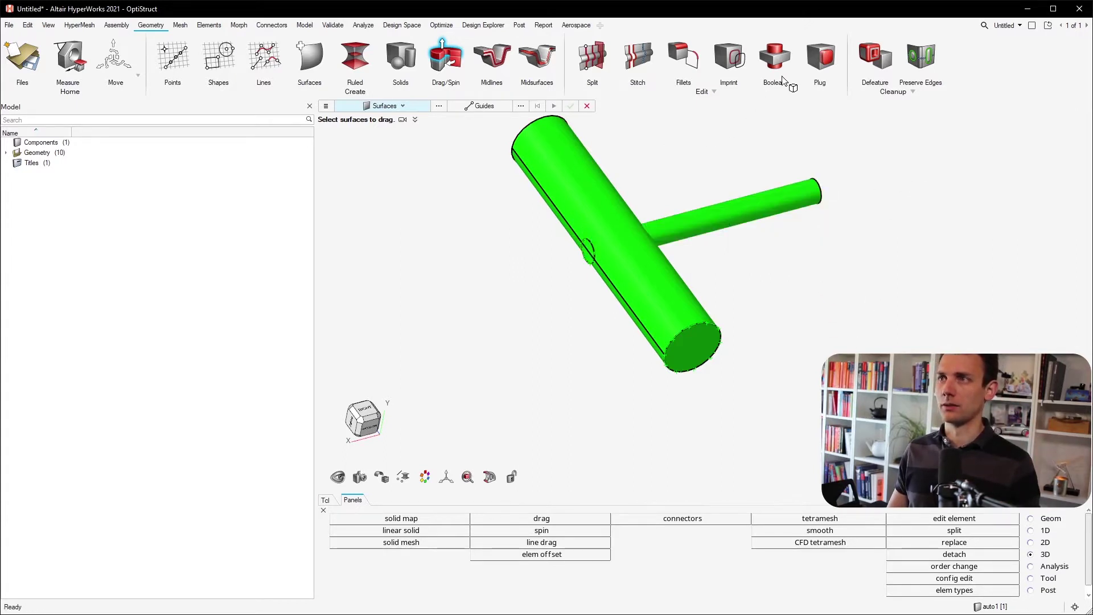
Subtract the small crosswise cylinder from the large cylinder with Boolean Subtract, using the large one as target and the small one as tool.
{"action": "scroll", "coordinate": [671, 150], "scroll_direction": "up", "scroll_amount": 2}
{"action": "middle_click_drag", "start_coordinate": [668, 153], "coordinate": [667, 135]}
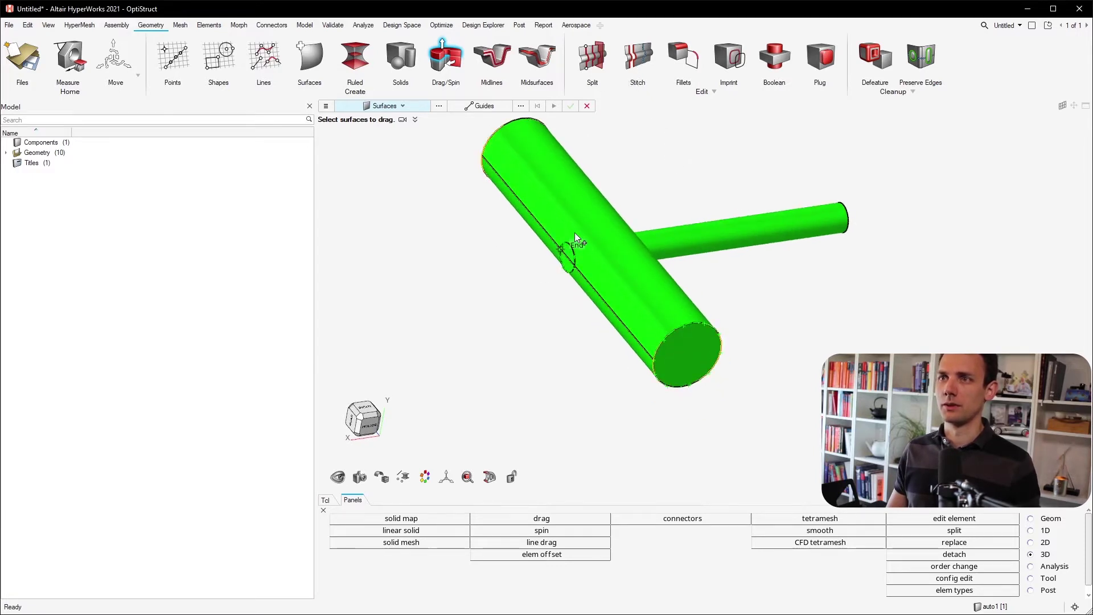
{"action": "scroll", "coordinate": [571, 245], "scroll_direction": "up", "scroll_amount": 4}
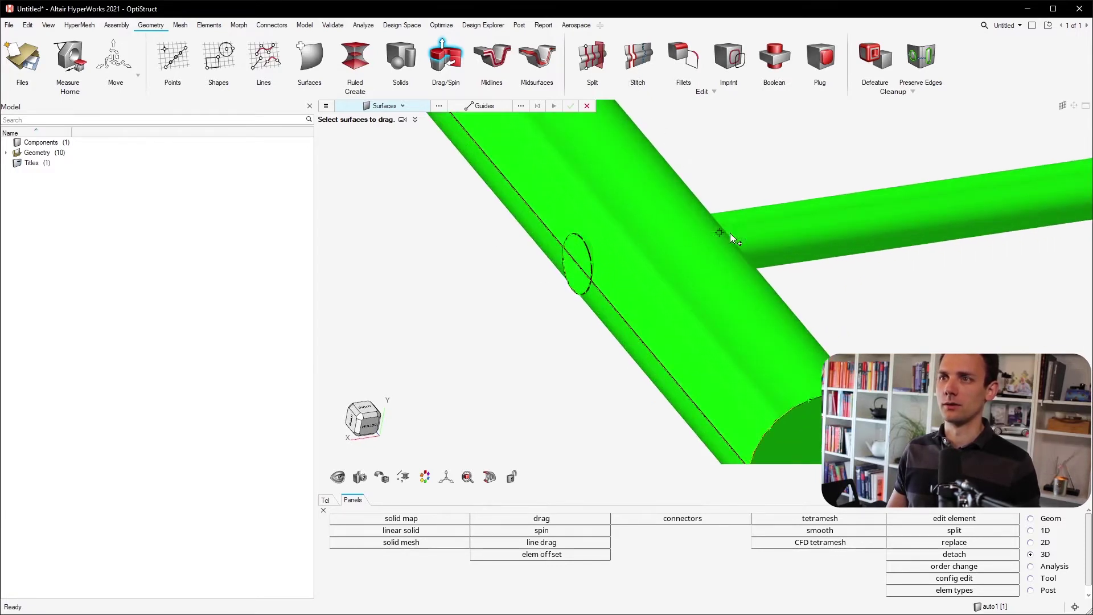
{"action": "mouse_move", "coordinate": [661, 247]}
{"action": "middle_mouse_down"}
{"action": "mouse_move", "coordinate": [669, 238]}
{"action": "mouse_move", "coordinate": [668, 249]}
{"action": "middle_mouse_up"}
{"action": "scroll", "coordinate": [712, 213], "scroll_direction": "down", "scroll_amount": 4}
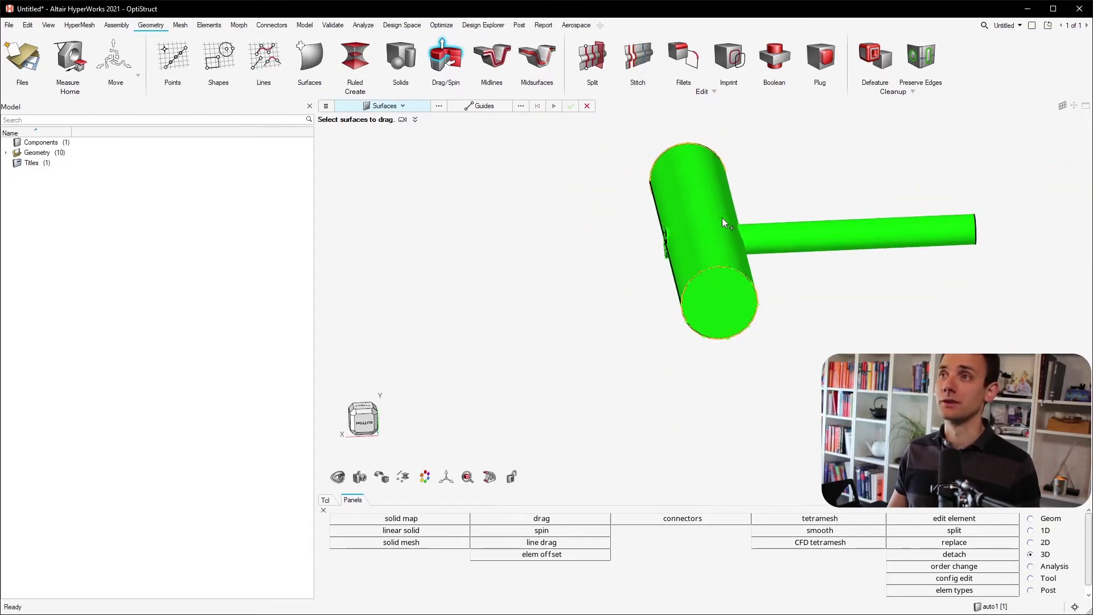
{"action": "left_click", "coordinate": [773, 54]}
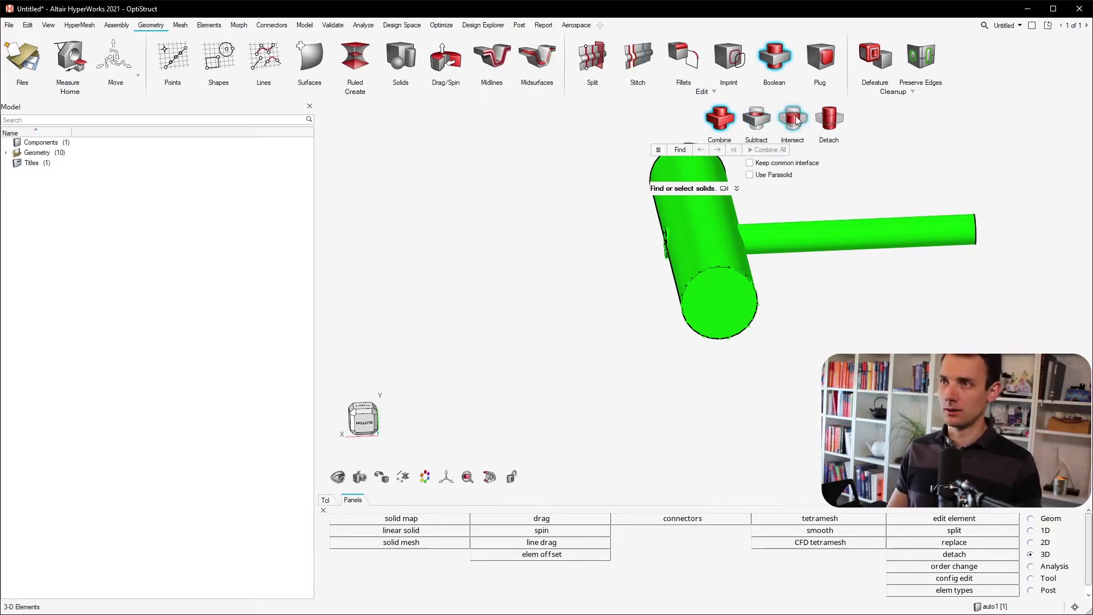
{"action": "left_click", "coordinate": [749, 124]}
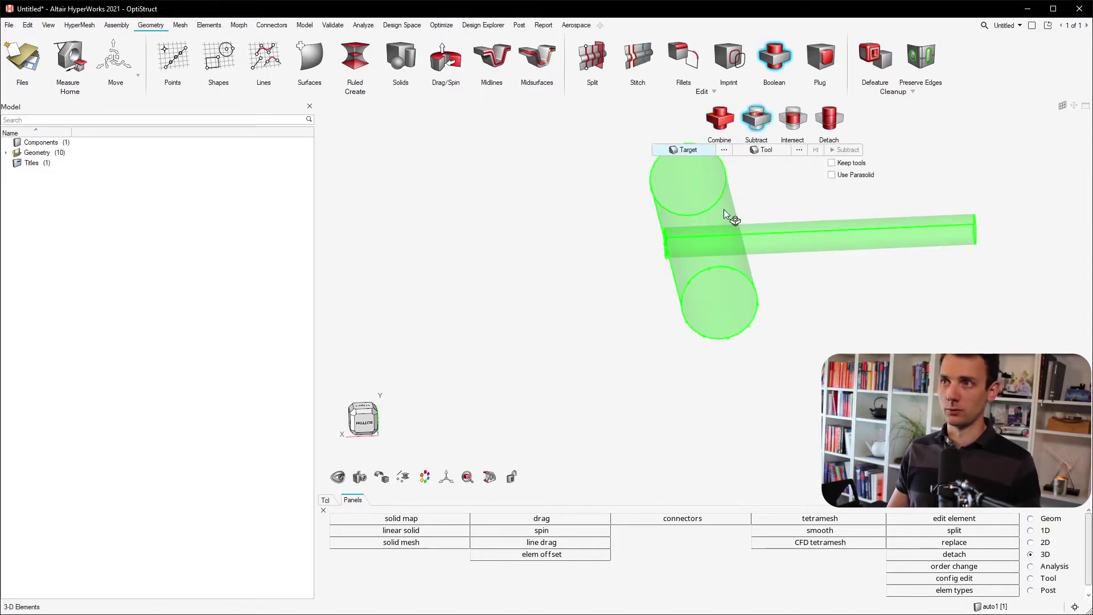
{"action": "left_click", "coordinate": [697, 215]}
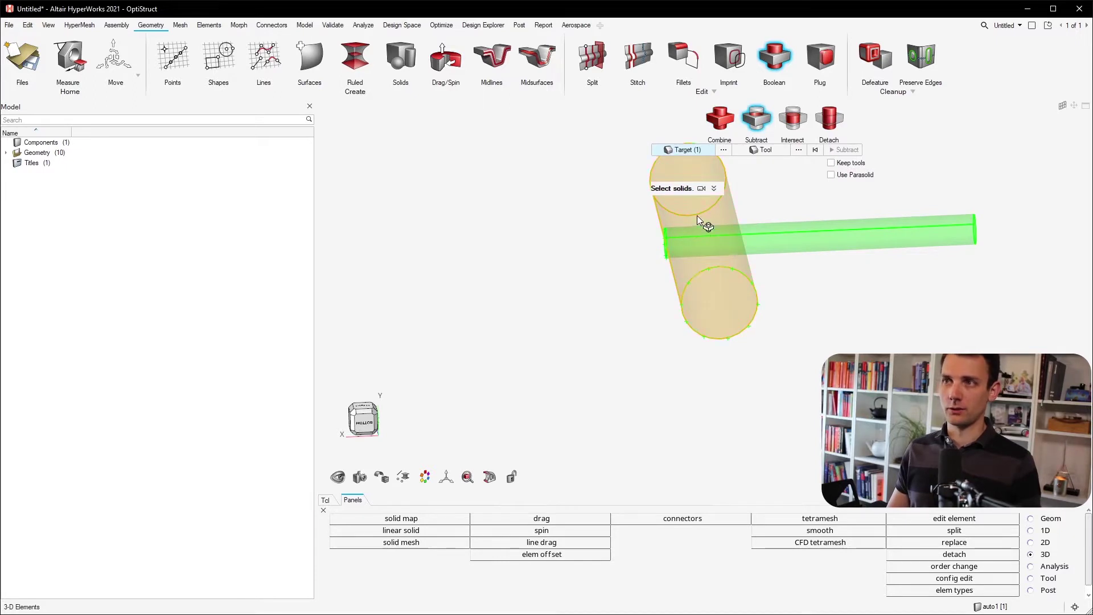
{"action": "left_click", "coordinate": [761, 149]}
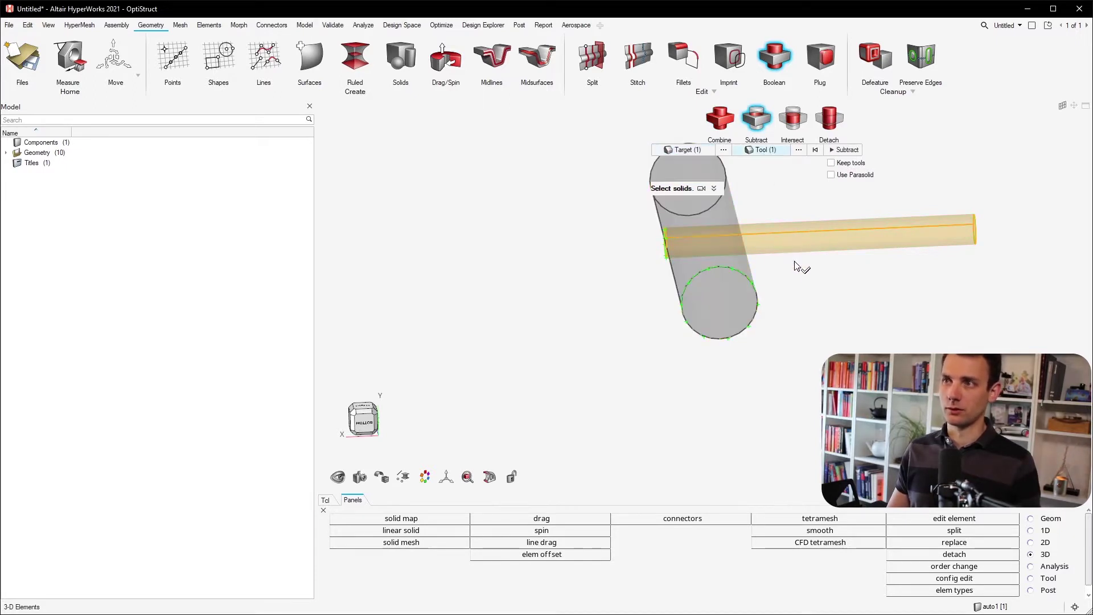
{"action": "middle_click", "coordinate": [811, 234]}
{"action": "middle_click_drag", "start_coordinate": [747, 253], "coordinate": [870, 235]}
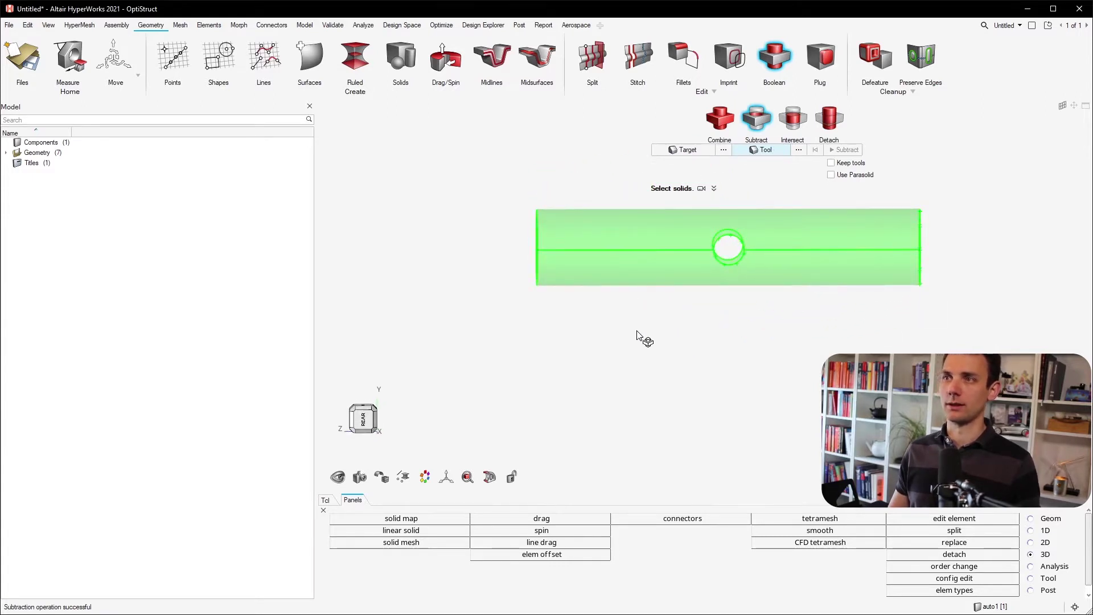
{"action": "right_click", "coordinate": [492, 333]}
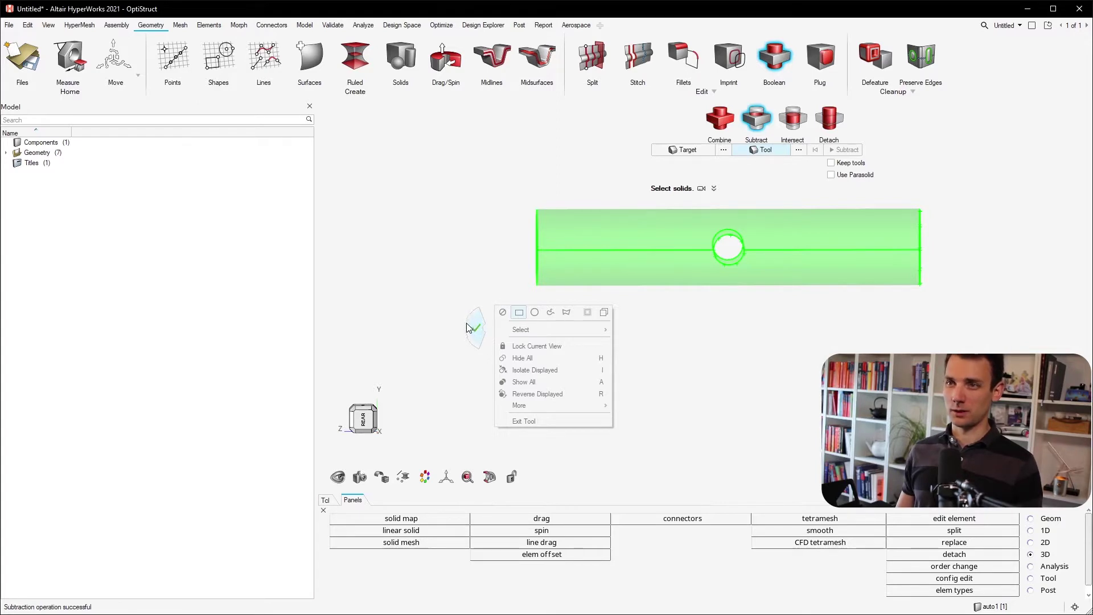
{"action": "left_click", "coordinate": [468, 327]}
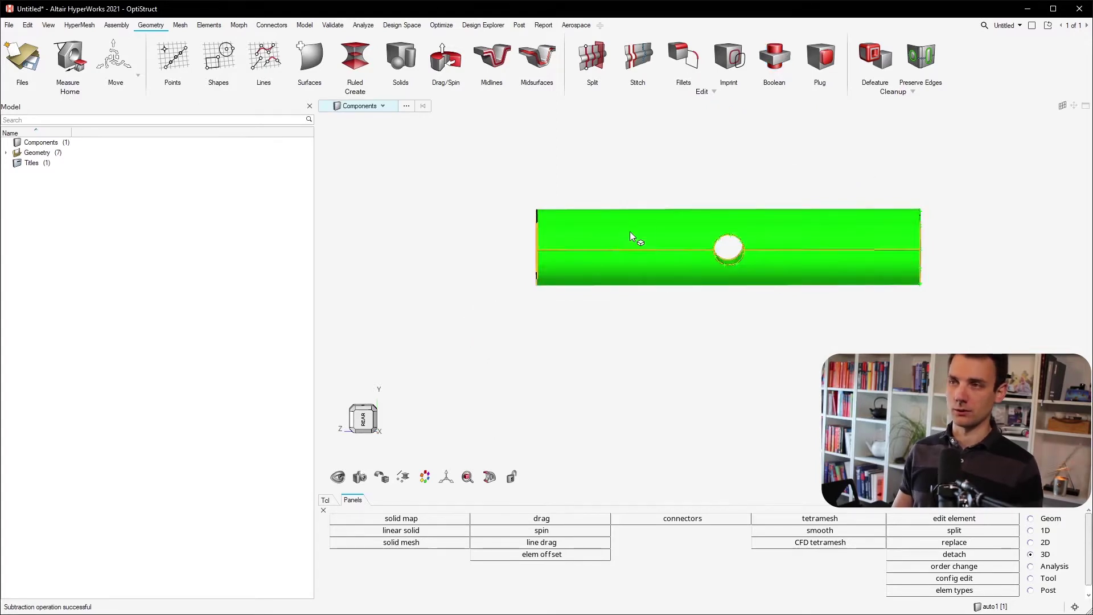
Examine the cylinder and its crosswise through hole from several sides.
{"action": "left_click_drag", "start_coordinate": [632, 237], "coordinate": [569, 323], "text": "ctrl"}
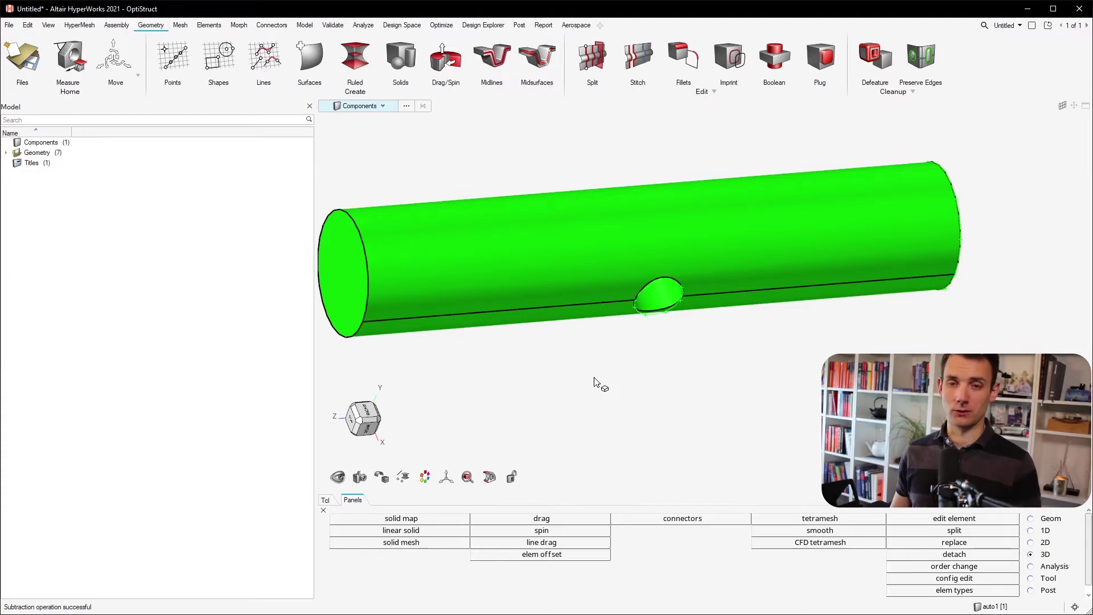
{"action": "left_click_drag", "start_coordinate": [689, 330], "coordinate": [646, 265], "text": "ctrl"}
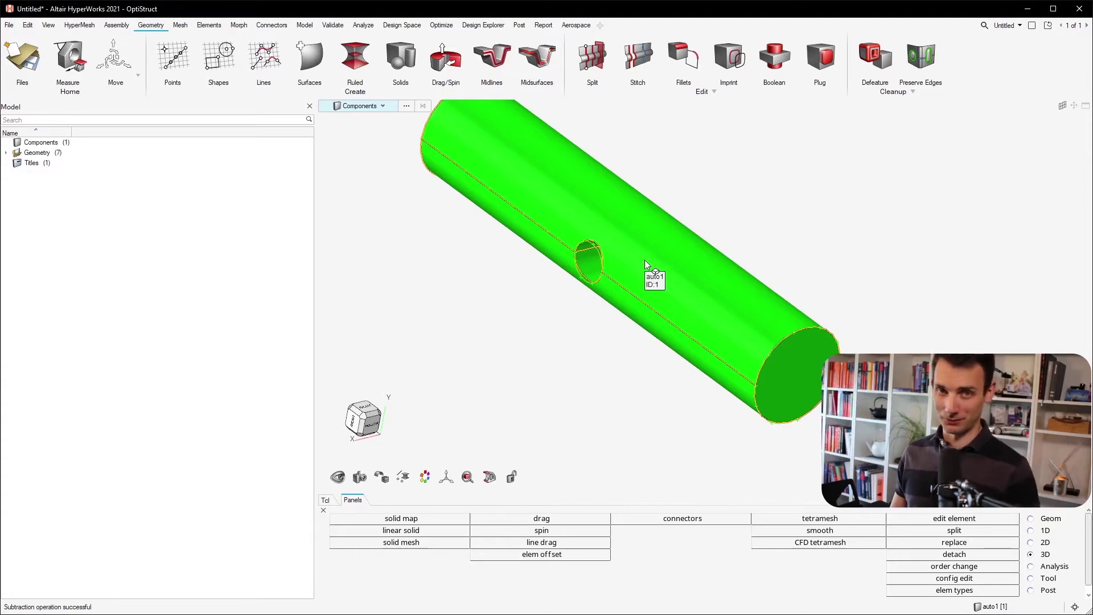
{"action": "left_click_drag", "start_coordinate": [644, 262], "coordinate": [471, 325], "text": "ctrl"}
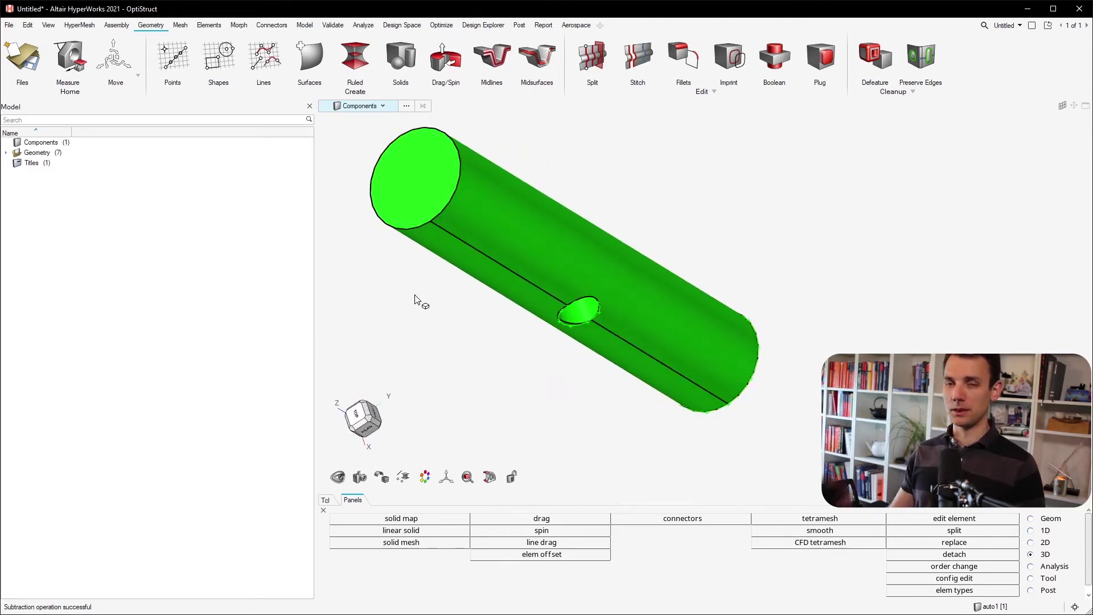
{"action": "scroll", "coordinate": [415, 297], "scroll_direction": "down", "scroll_amount": 1}
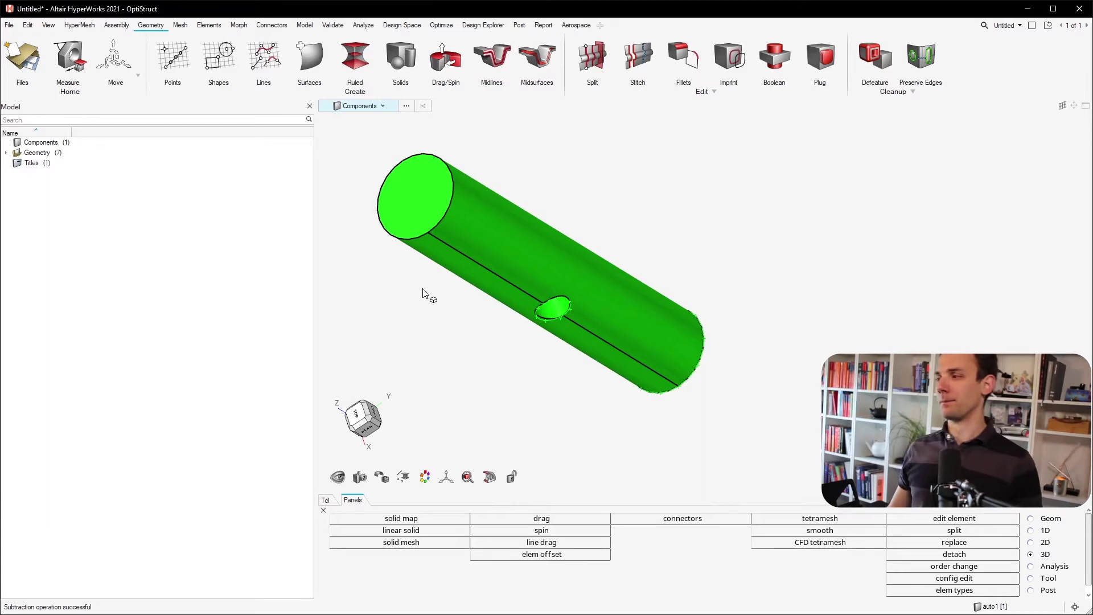
{"action": "mouse_move", "coordinate": [734, 270]}
{"action": "left_mouse_down", "text": "ctrl"}
{"action": "mouse_move", "coordinate": [578, 251]}
{"action": "mouse_move", "coordinate": [596, 272]}
{"action": "mouse_move", "coordinate": [451, 190]}
{"action": "left_mouse_up", "text": "ctrl"}
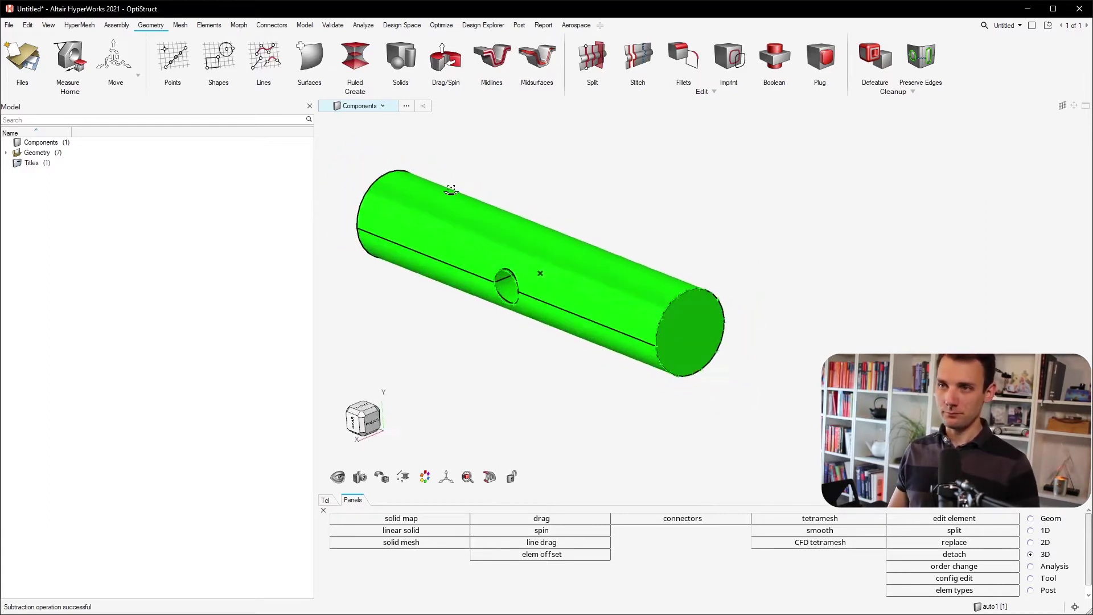
{"action": "right_click_drag", "start_coordinate": [450, 228], "coordinate": [549, 228], "text": "ctrl"}
{"action": "left_click_drag", "start_coordinate": [548, 227], "coordinate": [546, 259], "text": "ctrl"}
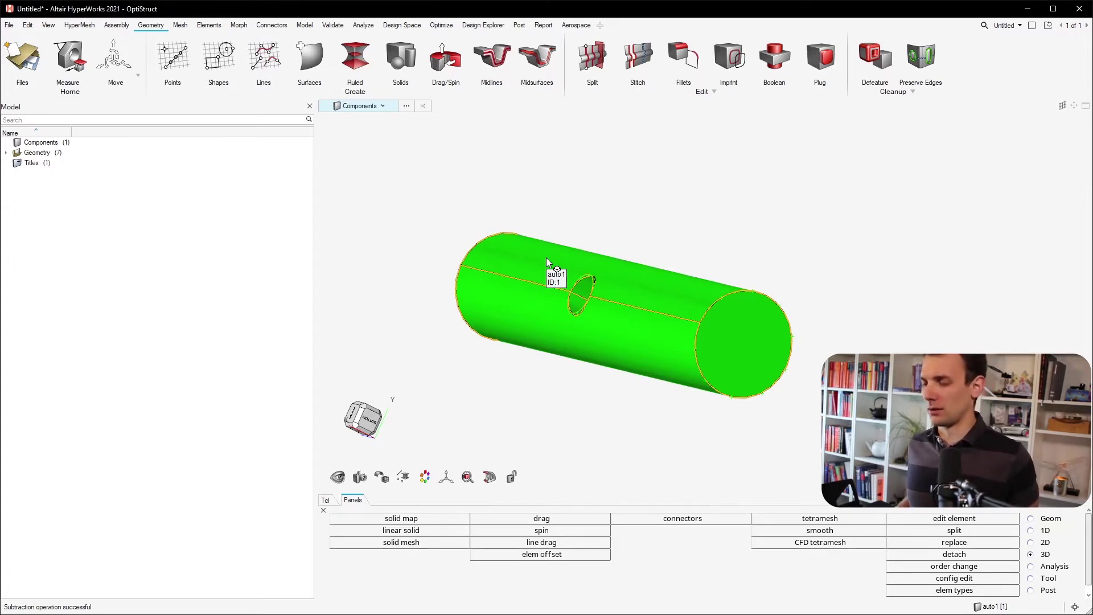
{"action": "mouse_move", "coordinate": [593, 243]}
{"action": "middle_mouse_down"}
{"action": "mouse_move", "coordinate": [615, 272]}
{"action": "mouse_move", "coordinate": [587, 258]}
{"action": "middle_mouse_up"}
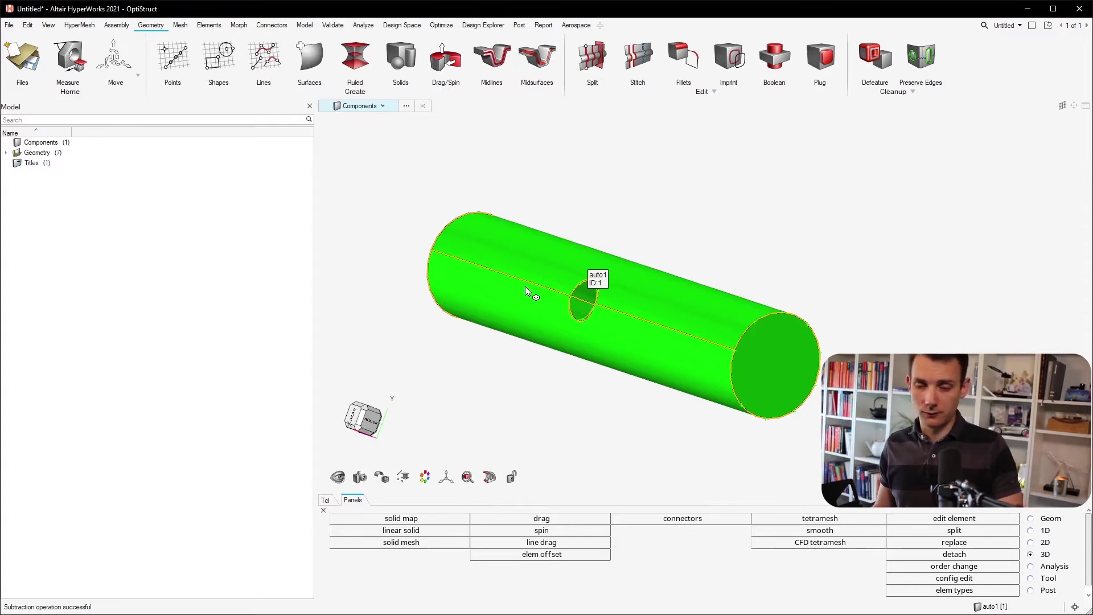
{"action": "mouse_move", "coordinate": [546, 266]}
{"action": "middle_mouse_down"}
{"action": "mouse_move", "coordinate": [454, 300]}
{"action": "mouse_move", "coordinate": [655, 273]}
{"action": "mouse_move", "coordinate": [695, 288]}
{"action": "mouse_move", "coordinate": [737, 249]}
{"action": "mouse_move", "coordinate": [627, 279]}
{"action": "mouse_move", "coordinate": [534, 361]}
{"action": "mouse_move", "coordinate": [541, 342]}
{"action": "mouse_move", "coordinate": [603, 342]}
{"action": "mouse_move", "coordinate": [596, 319]}
{"action": "mouse_move", "coordinate": [692, 256]}
{"action": "mouse_move", "coordinate": [734, 262]}
{"action": "mouse_move", "coordinate": [747, 276]}
{"action": "mouse_move", "coordinate": [834, 258]}
{"action": "middle_mouse_up"}
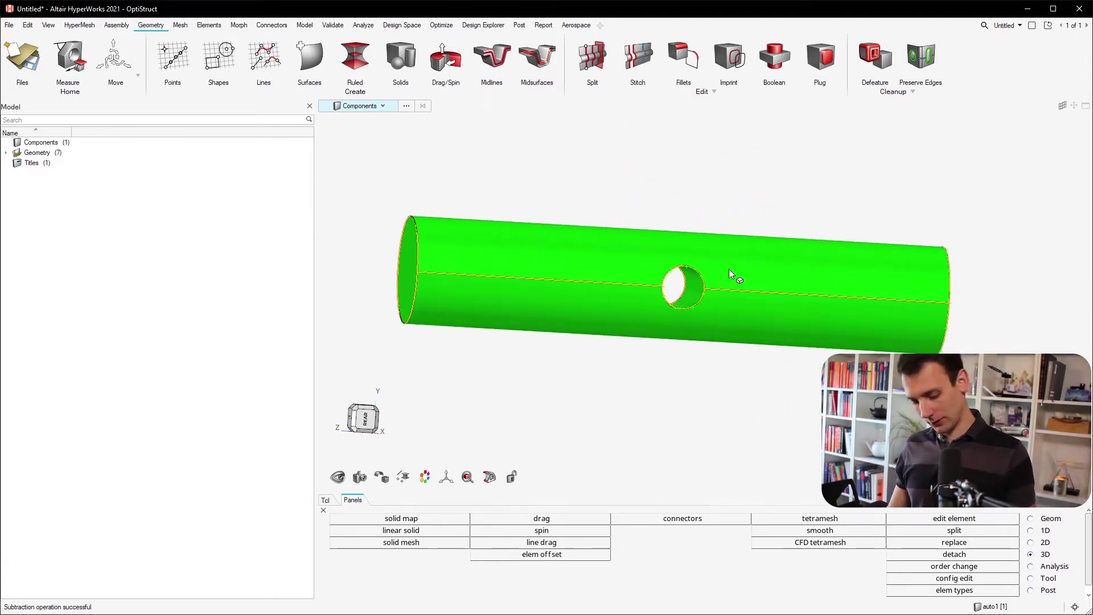
{"action": "mouse_move", "coordinate": [718, 311]}
{"action": "middle_mouse_down"}
{"action": "mouse_move", "coordinate": [608, 375]}
{"action": "mouse_move", "coordinate": [553, 381]}
{"action": "middle_mouse_up"}
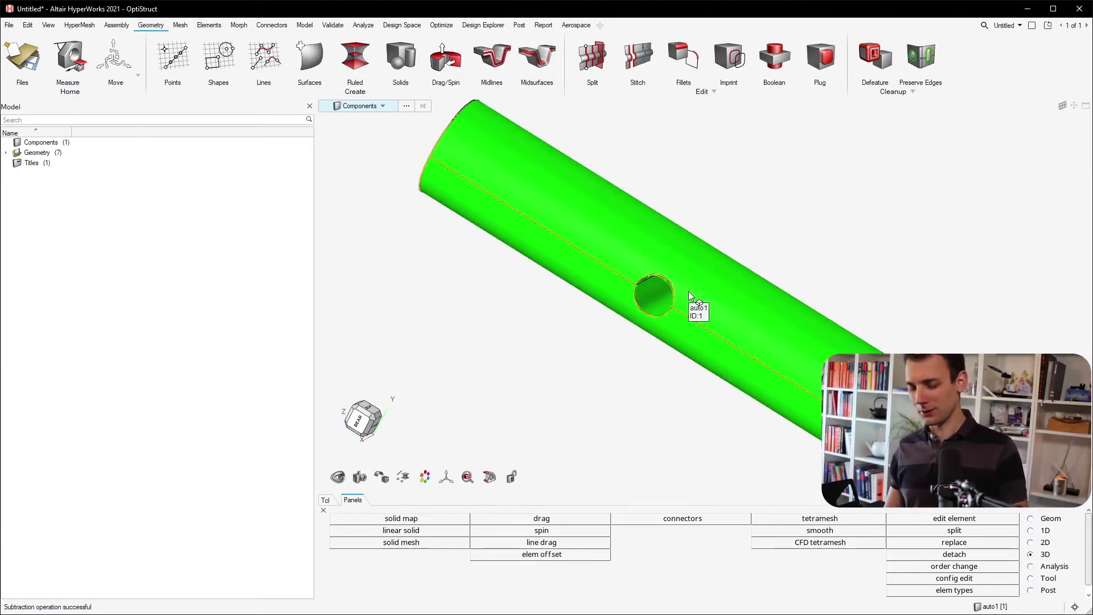
{"action": "mouse_move", "coordinate": [650, 254]}
{"action": "middle_mouse_down"}
{"action": "mouse_move", "coordinate": [551, 266]}
{"action": "mouse_move", "coordinate": [557, 288]}
{"action": "mouse_move", "coordinate": [739, 283]}
{"action": "mouse_move", "coordinate": [780, 264]}
{"action": "mouse_move", "coordinate": [639, 222]}
{"action": "mouse_move", "coordinate": [581, 231]}
{"action": "mouse_move", "coordinate": [603, 269]}
{"action": "mouse_move", "coordinate": [611, 197]}
{"action": "mouse_move", "coordinate": [635, 255]}
{"action": "middle_mouse_up"}
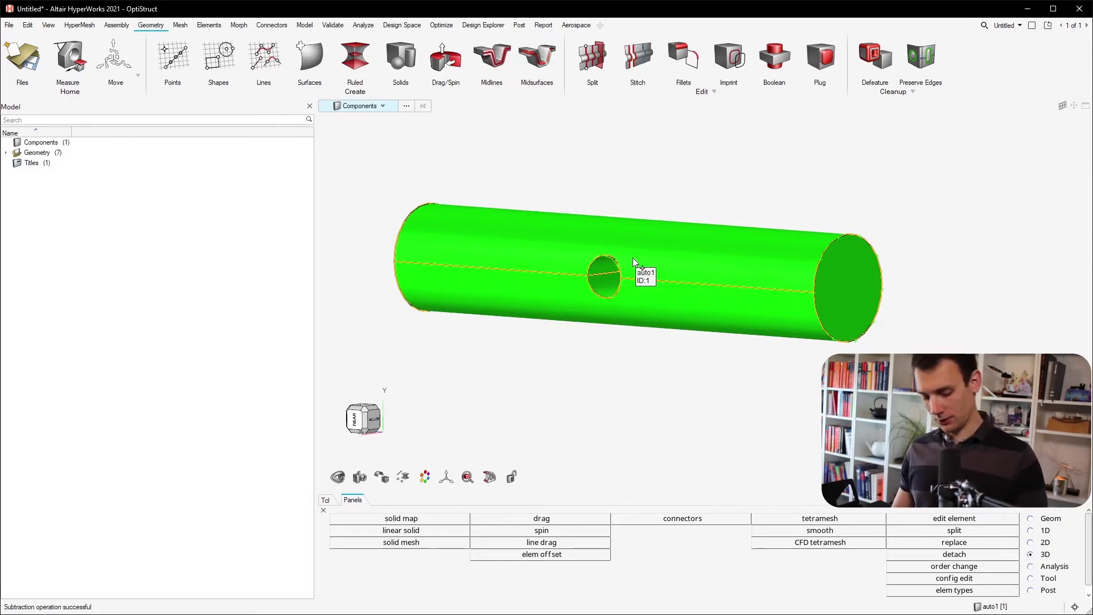
Start saving the model and create and open a new Desktop folder named hw2021Model for it.
{"action": "key", "text": "ctrl+s"}
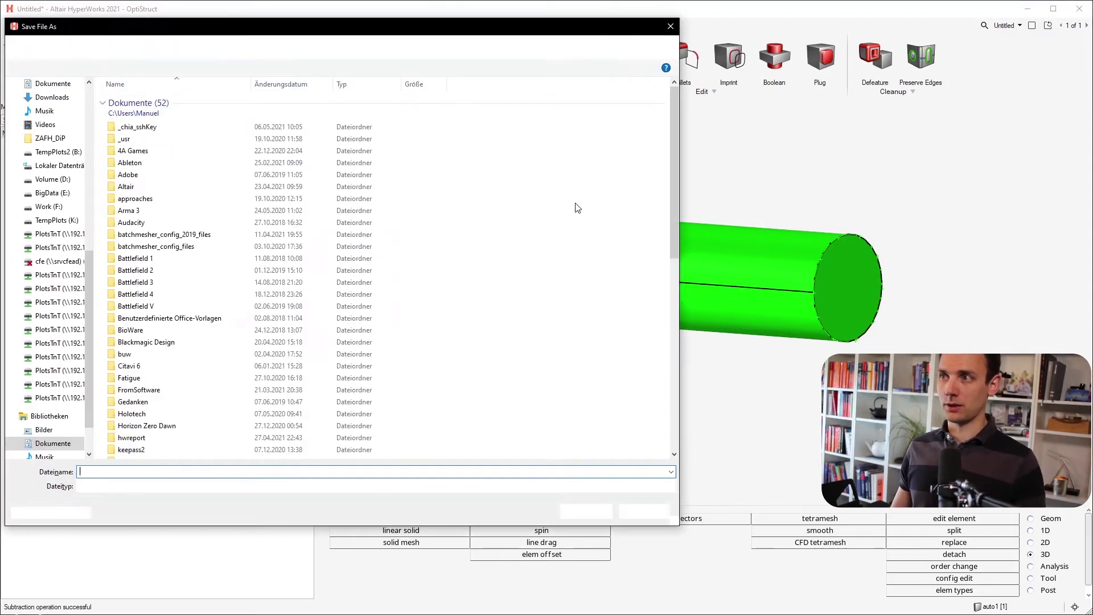
{"action": "scroll", "coordinate": [51, 193], "scroll_direction": "up", "scroll_amount": 5}
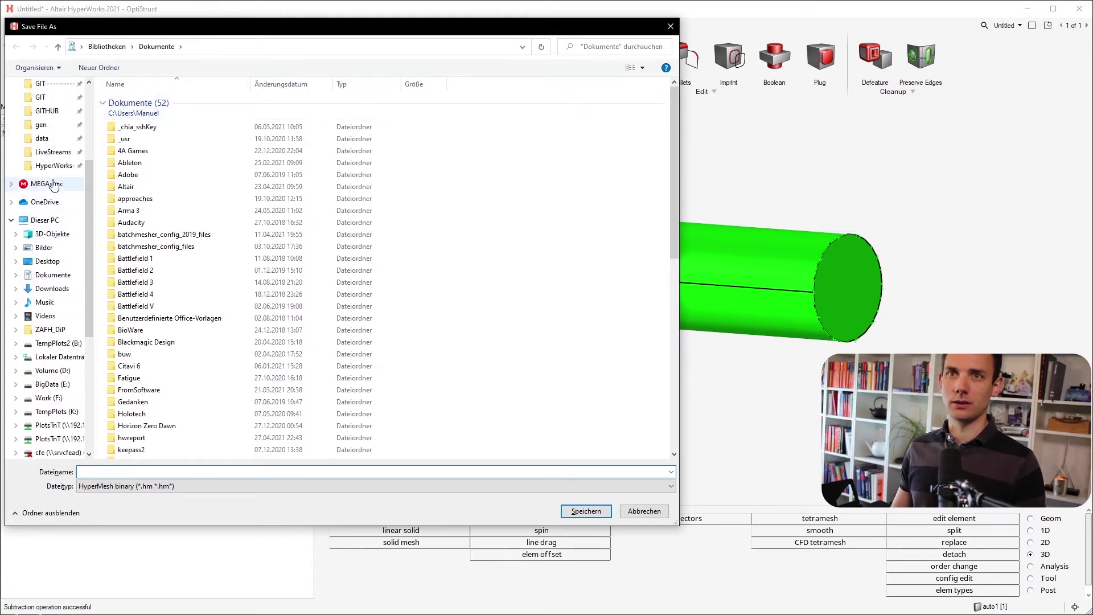
{"action": "left_click", "coordinate": [47, 261]}
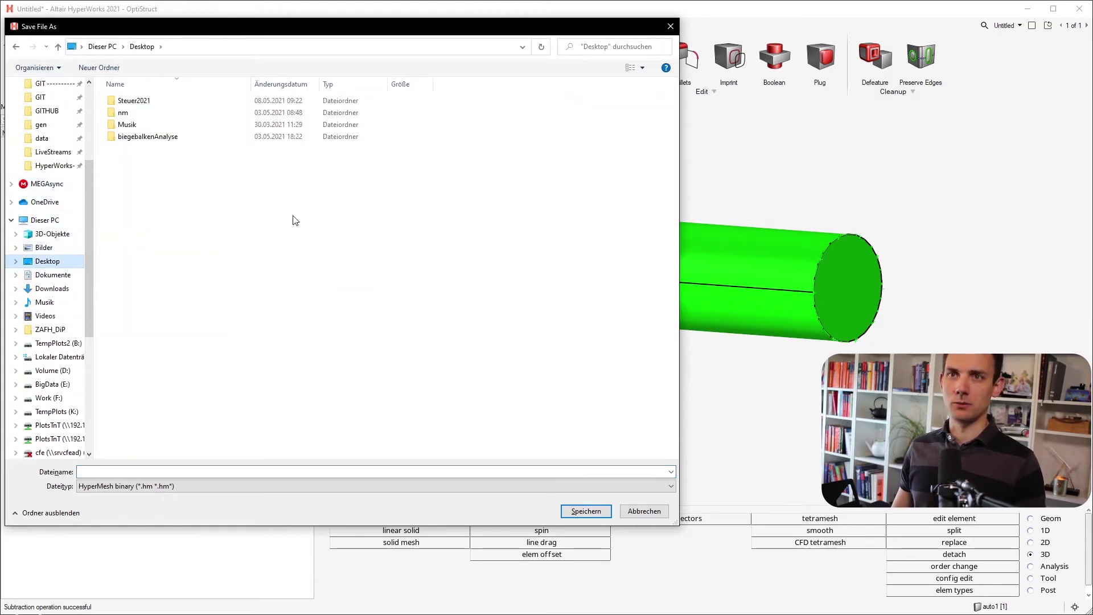
{"action": "right_click", "coordinate": [202, 207]}
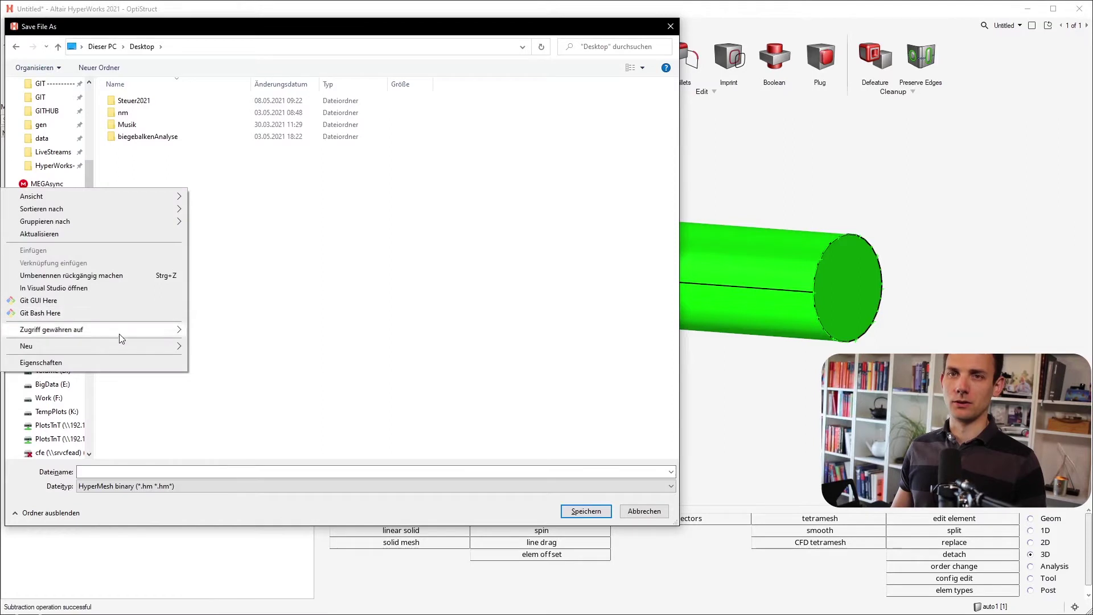
{"action": "mouse_move", "coordinate": [122, 345]}
{"action": "left_click", "coordinate": [249, 348]}
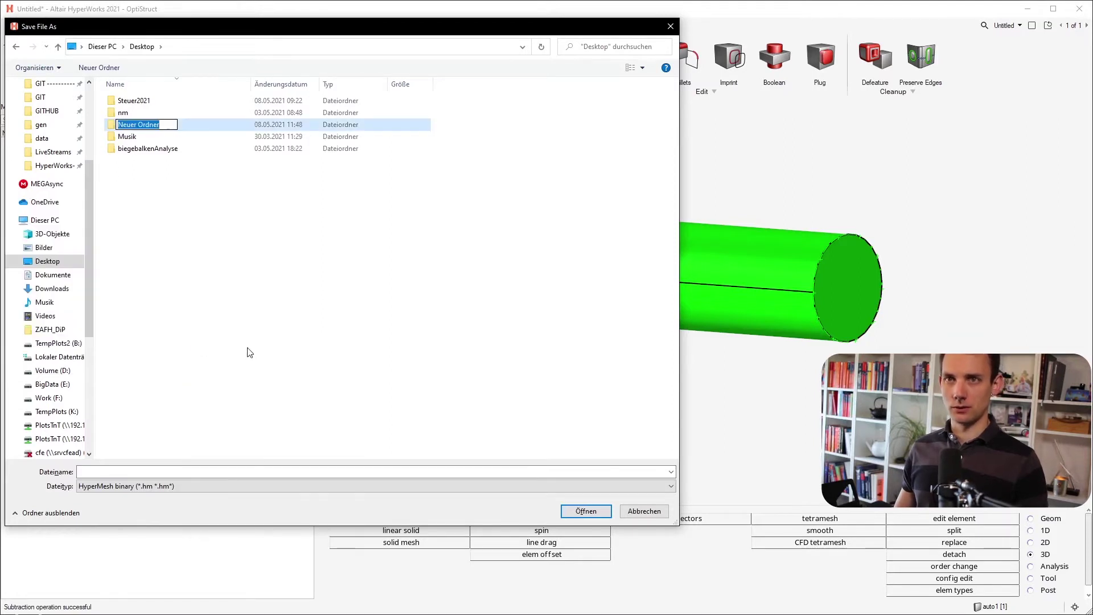
{"action": "type", "text": "h"}
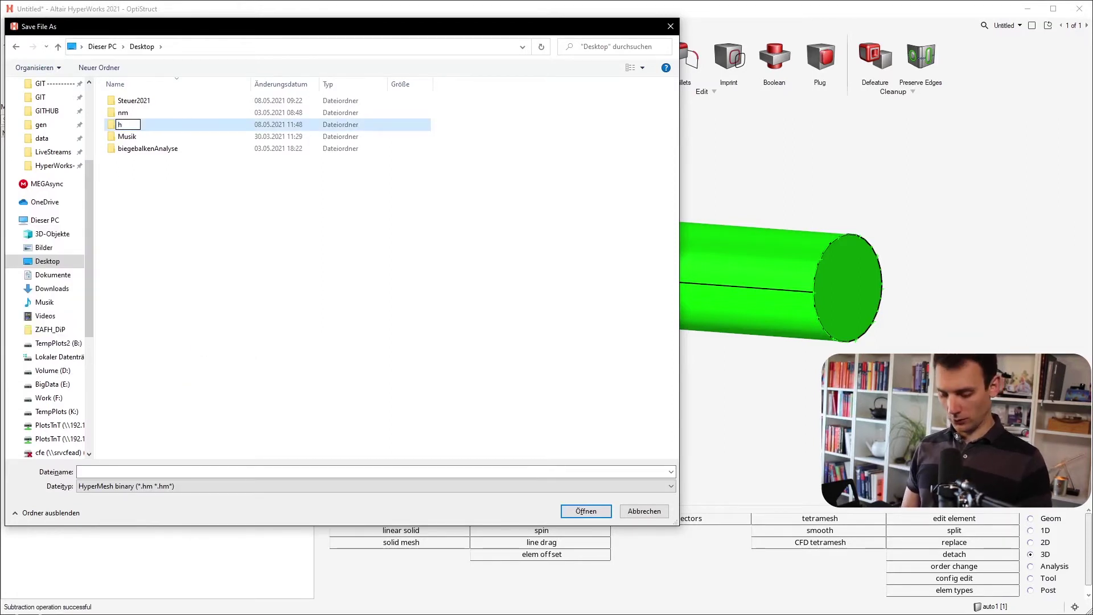
{"action": "type", "text": "w2021Model"}
{"action": "key", "text": "Return"}
{"action": "key", "text": "Return"}
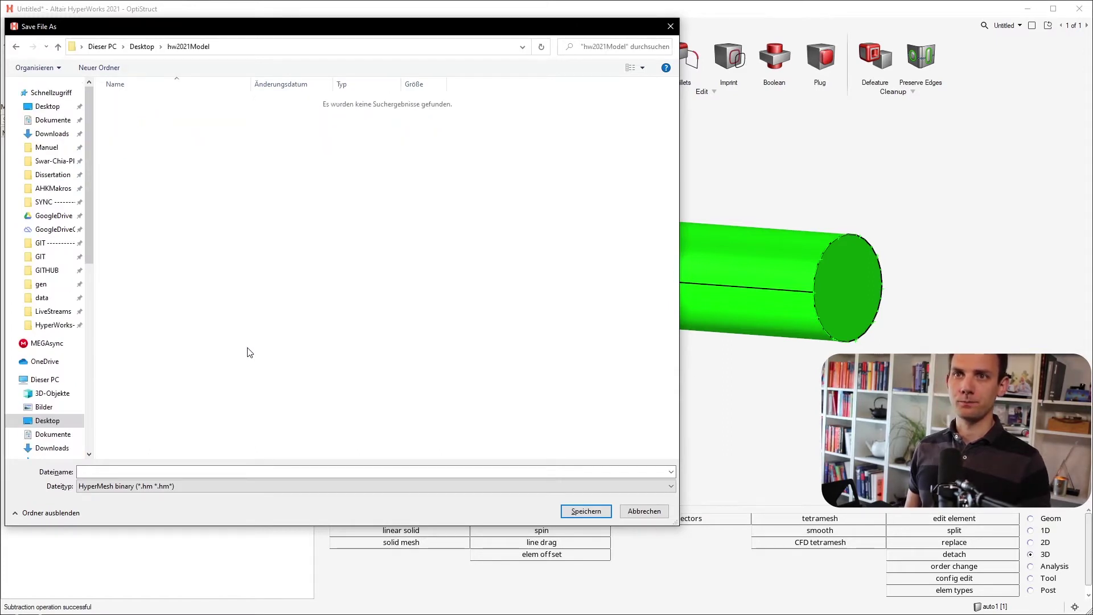
Save the model as model.hm in the hw2021Model folder.
{"action": "left_click", "coordinate": [212, 472]}
{"action": "type", "text": "model.hm"}
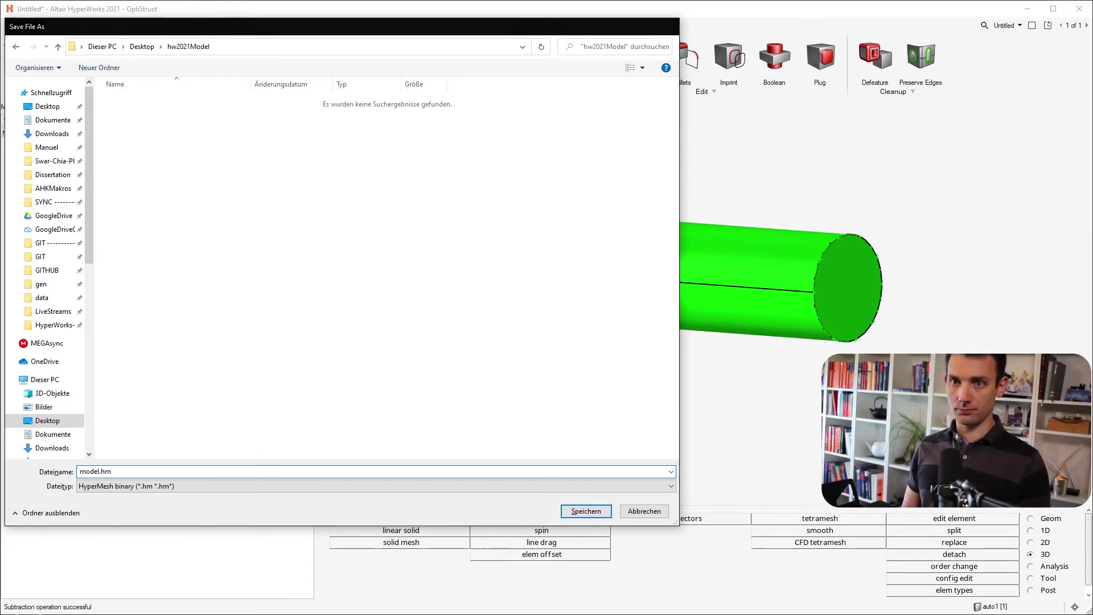
{"action": "key", "text": "Return"}
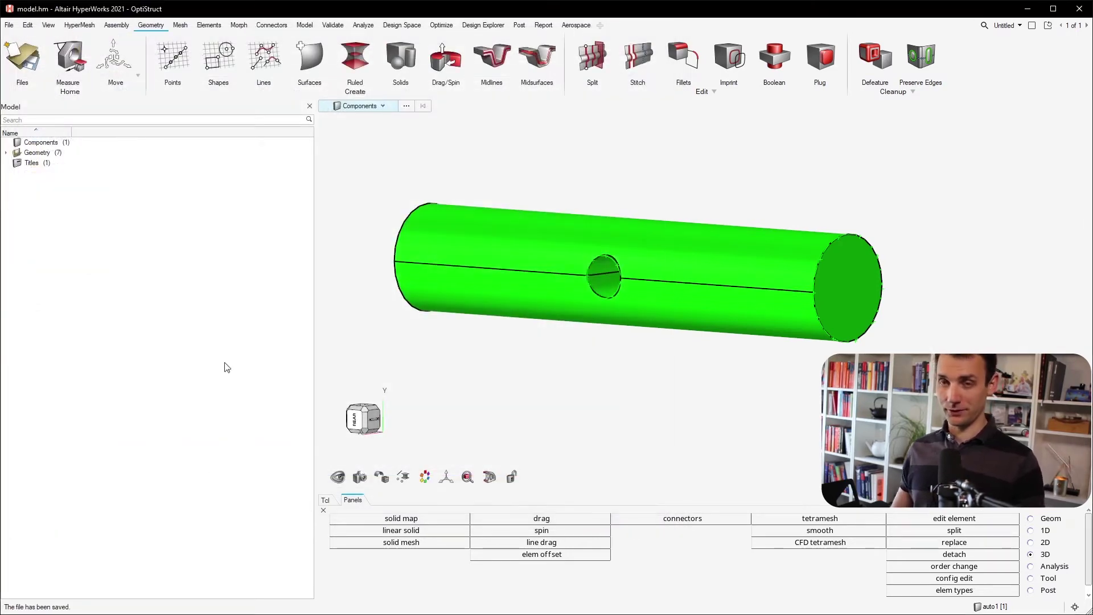
Start a new, empty model in place of the saved one.
{"action": "left_click_drag", "start_coordinate": [579, 251], "coordinate": [560, 234], "text": "ctrl"}
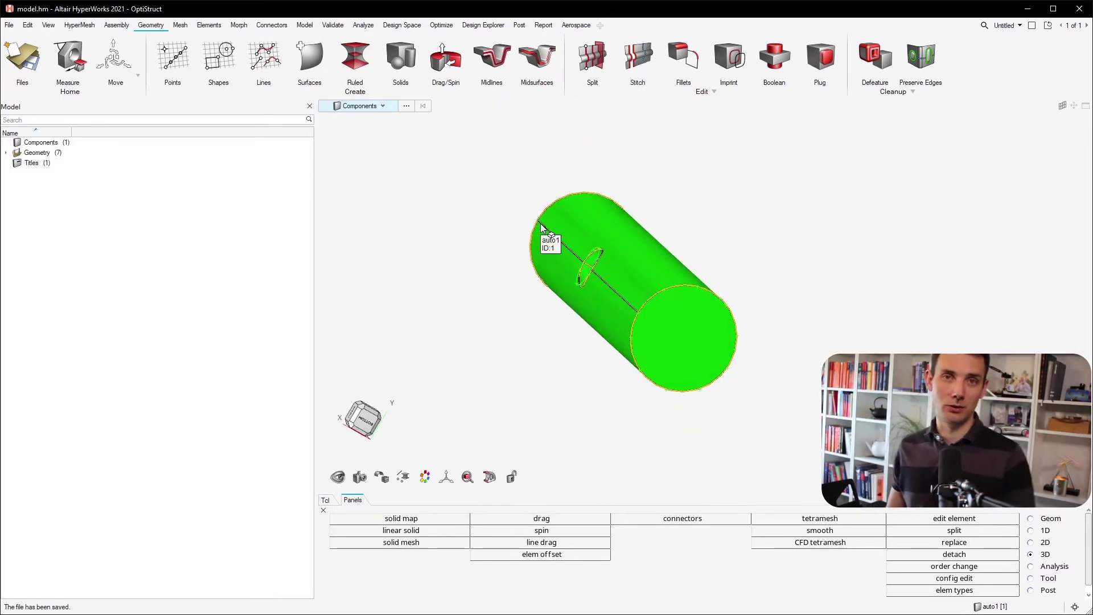
{"action": "key", "text": "ctrl+n"}
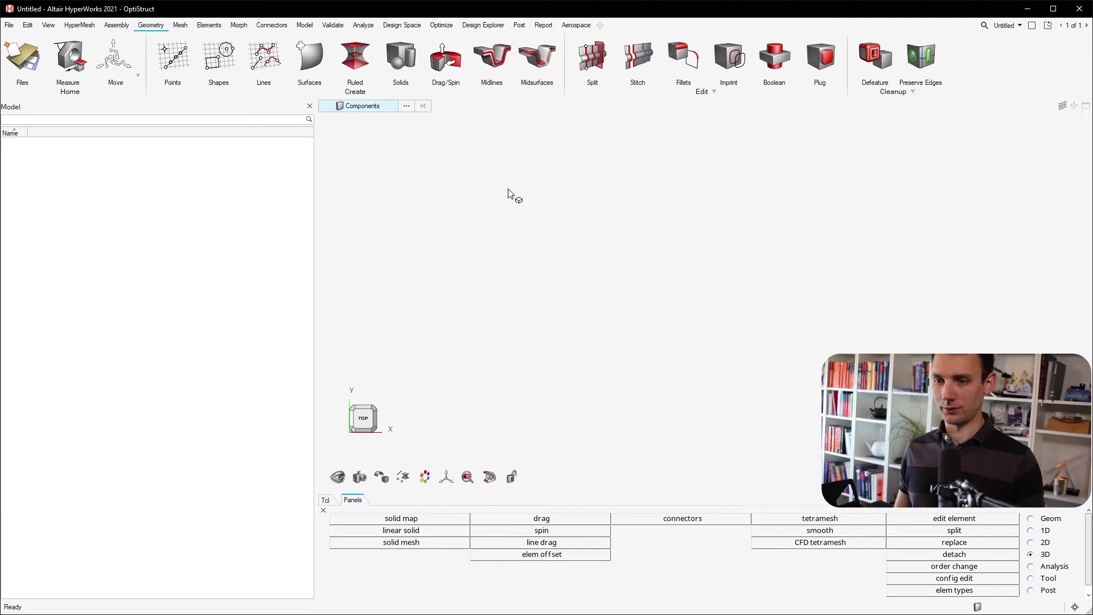
{"action": "left_click_drag", "start_coordinate": [535, 209], "coordinate": [514, 230], "text": "ctrl"}
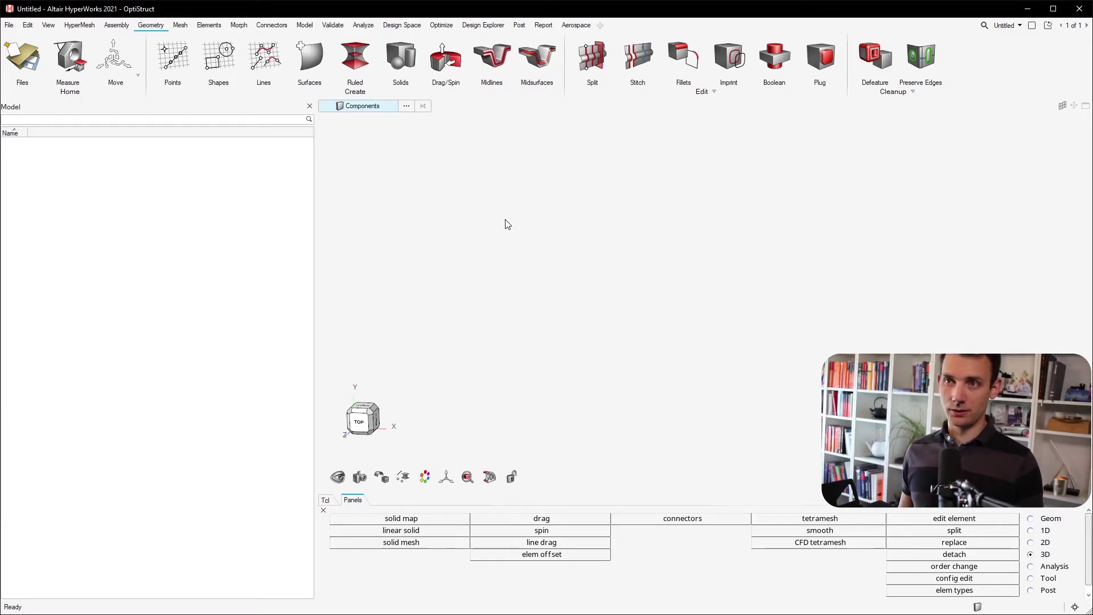
Open model.hm from the hw2021Model folder on the Desktop.
{"action": "key", "text": "ctrl+o"}
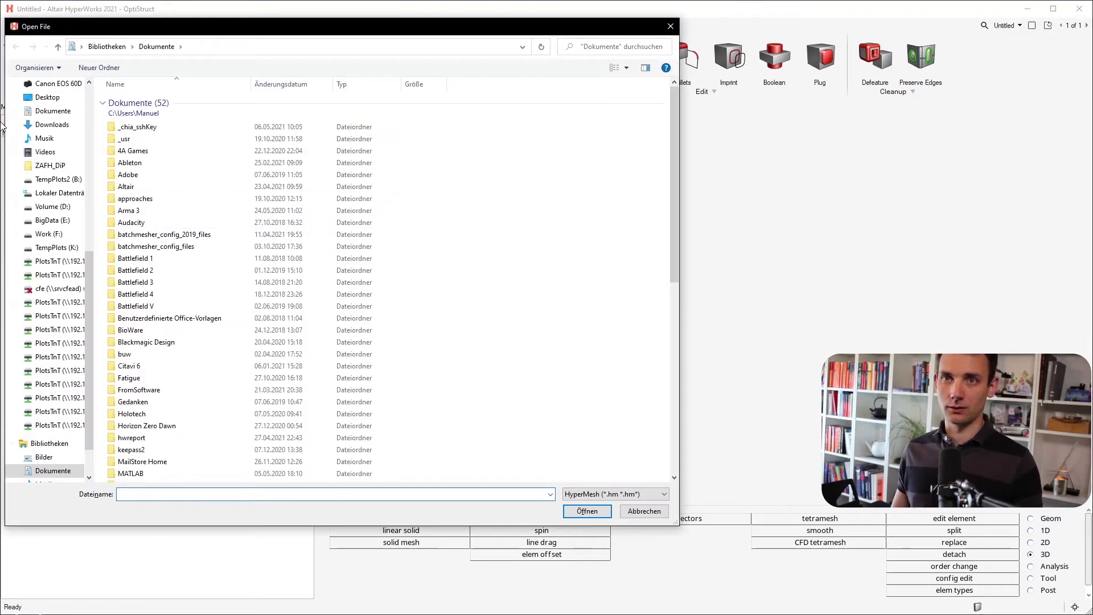
{"action": "scroll", "coordinate": [46, 145], "scroll_direction": "up", "scroll_amount": 8}
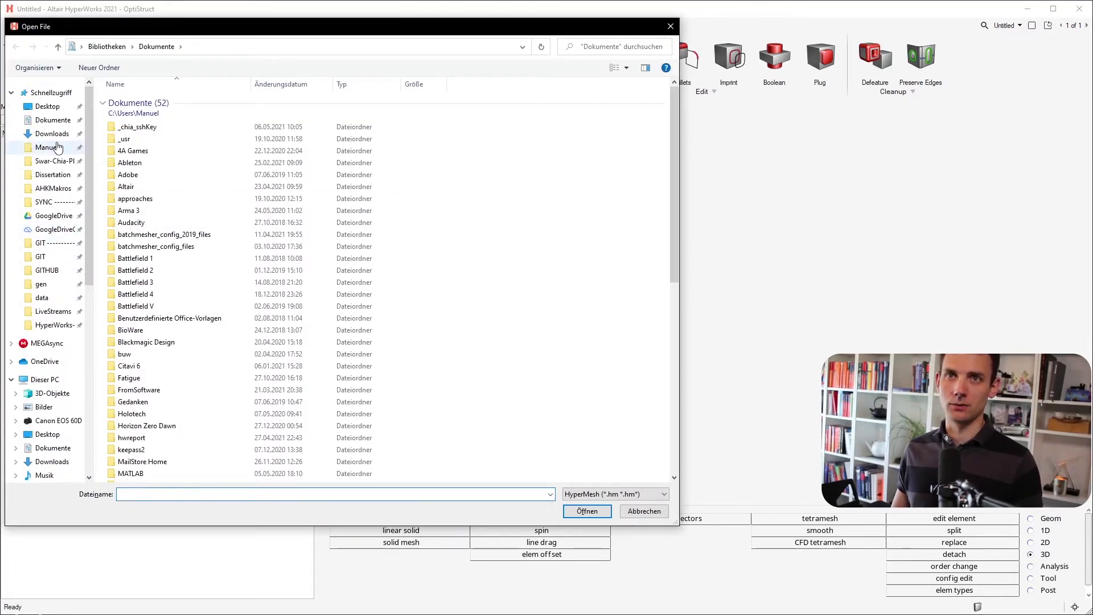
{"action": "left_click", "coordinate": [47, 106]}
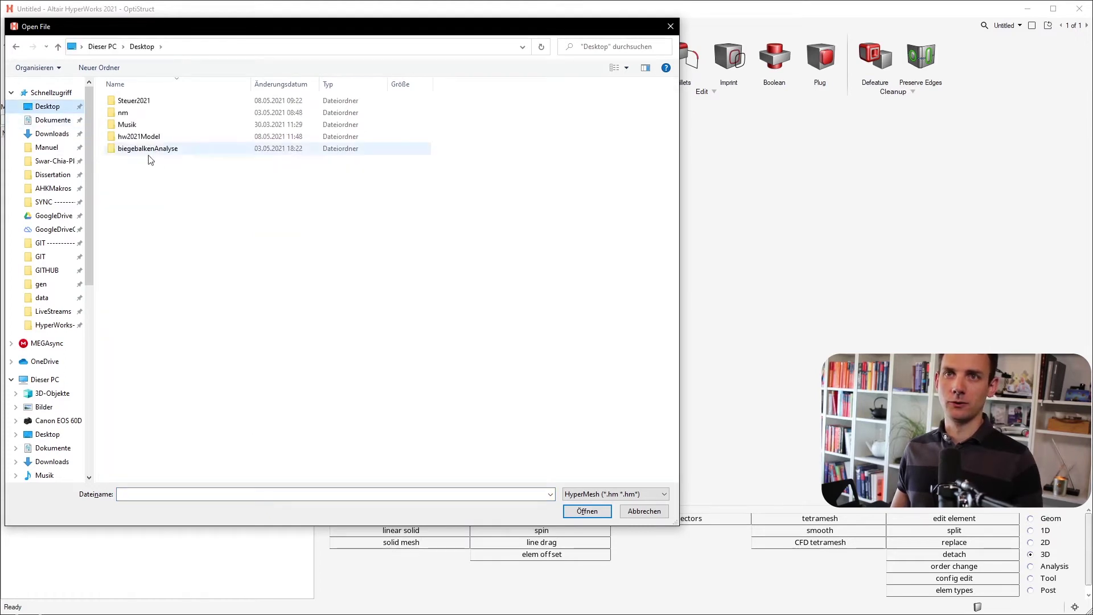
{"action": "double_click", "coordinate": [156, 125]}
{"action": "key", "text": "alt+Left"}
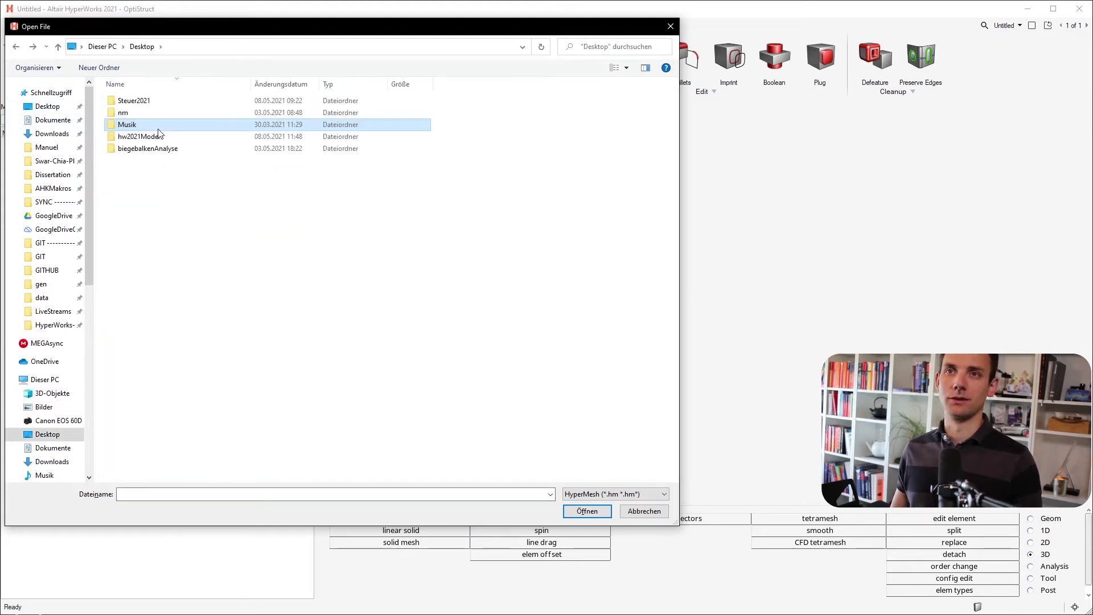
{"action": "left_click", "coordinate": [151, 111]}
{"action": "double_click", "coordinate": [157, 137]}
{"action": "double_click", "coordinate": [151, 102]}
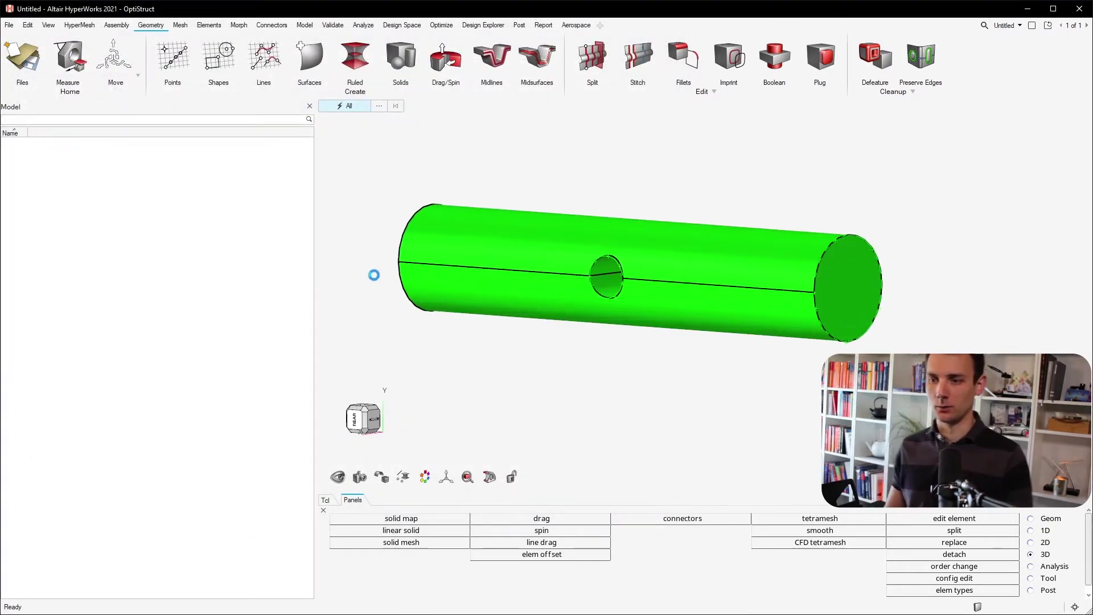
Look through the solver file types offered for exporting the model, and cancel the export.
{"action": "middle_click_drag", "start_coordinate": [744, 307], "coordinate": [461, 309]}
{"action": "left_click_drag", "start_coordinate": [462, 309], "coordinate": [439, 296], "text": "ctrl"}
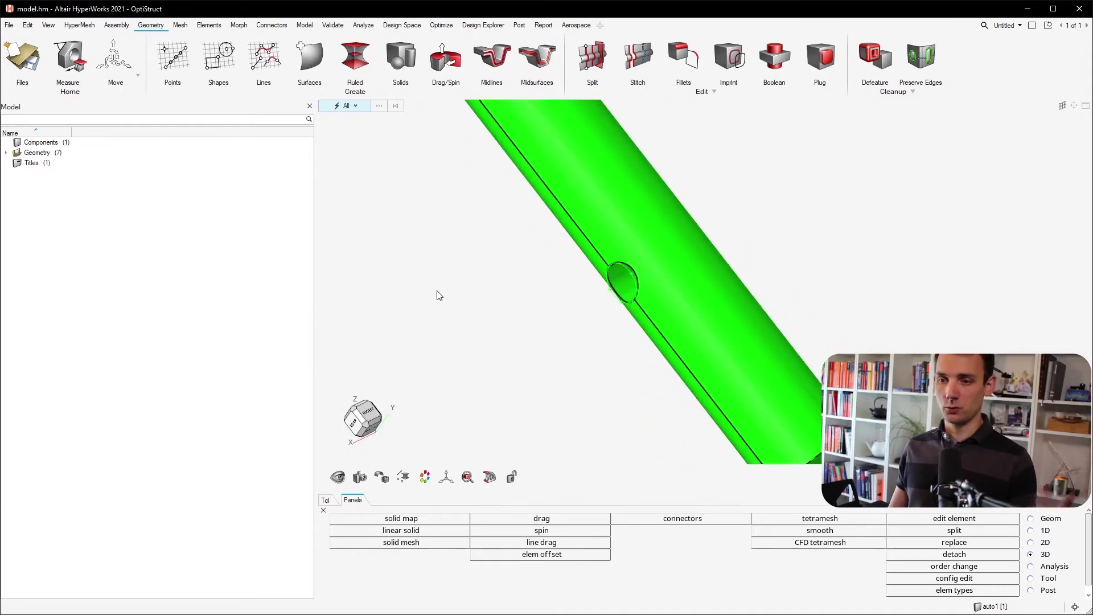
{"action": "middle_click_drag", "start_coordinate": [494, 296], "coordinate": [512, 263]}
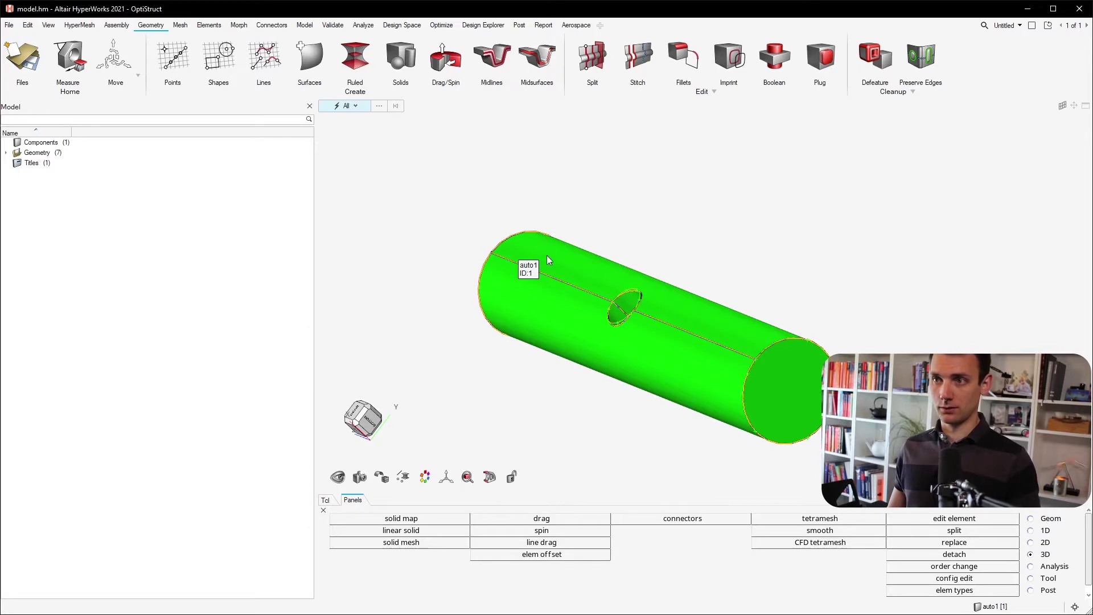
{"action": "key", "text": "ctrl+e"}
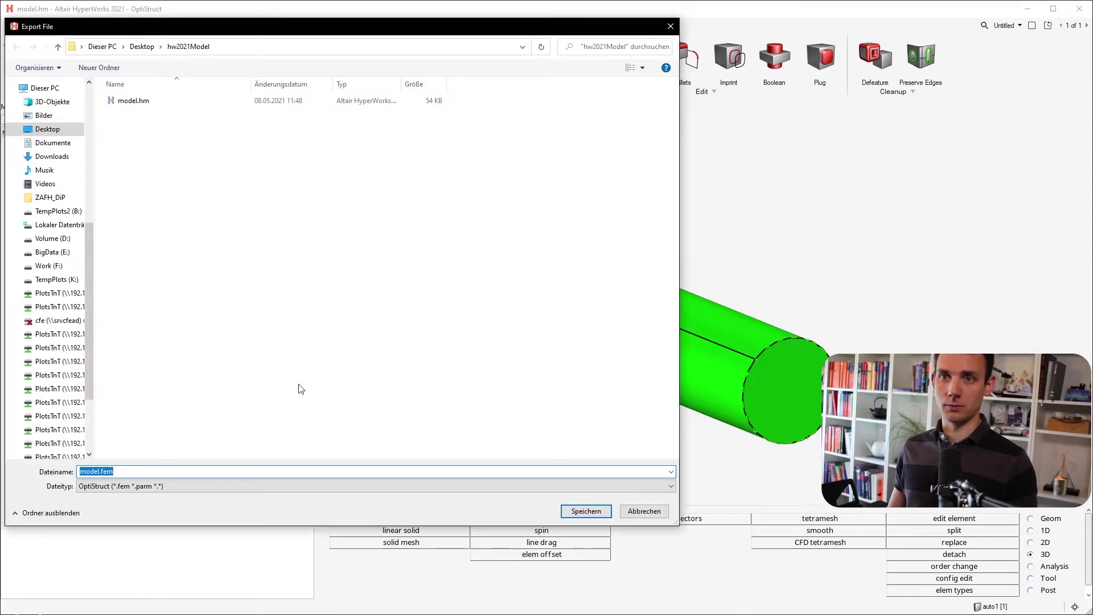
{"action": "left_click", "coordinate": [197, 489]}
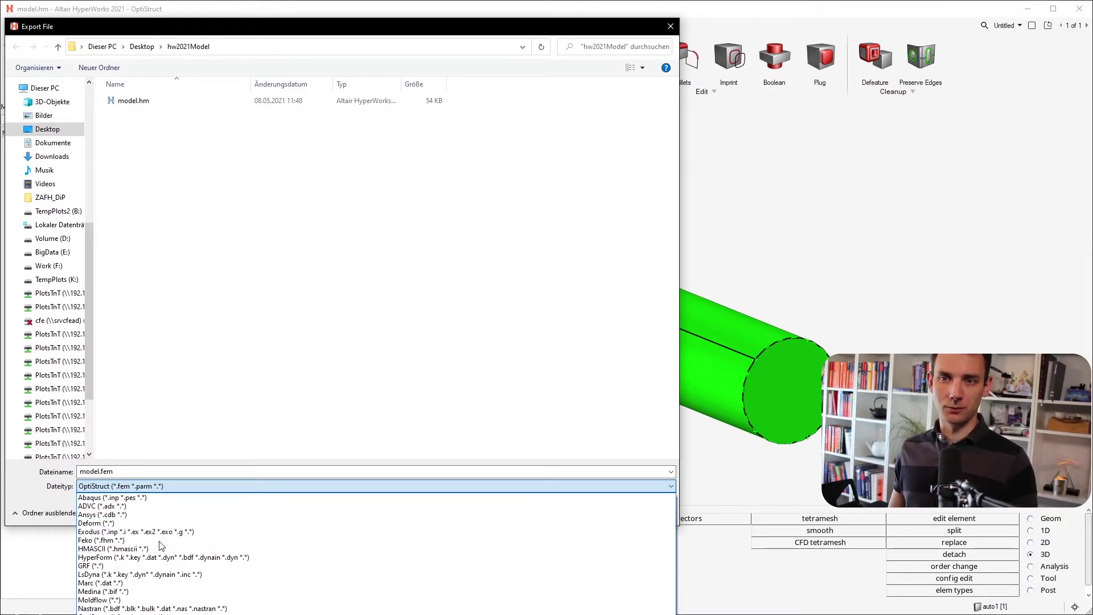
{"action": "left_click", "coordinate": [365, 428]}
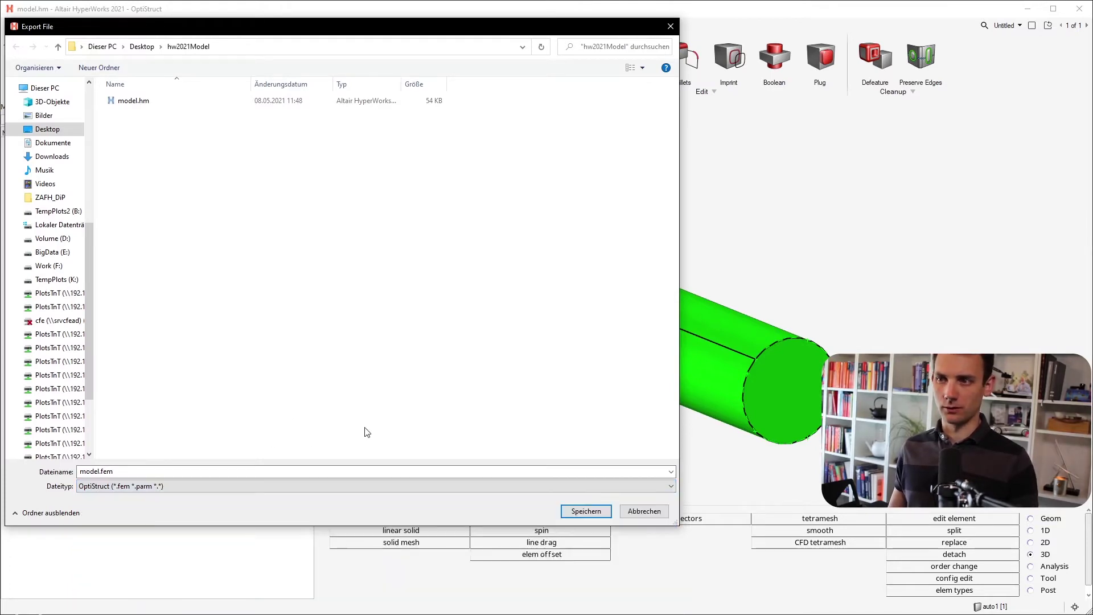
{"action": "left_click", "coordinate": [646, 510]}
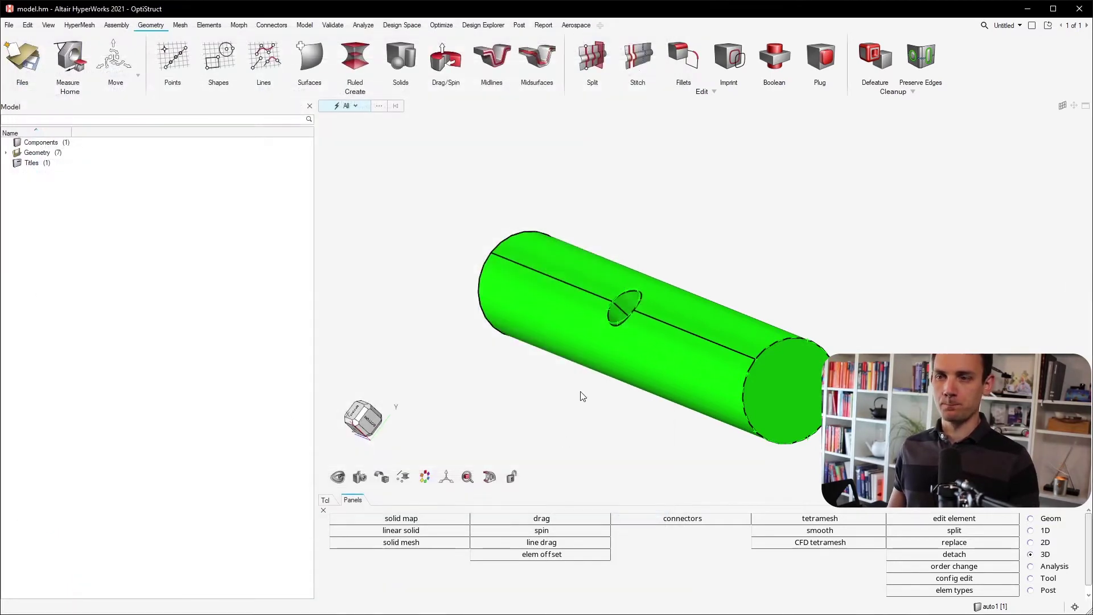
Bring up the Save As dialog for the model and cancel it without saving.
{"action": "mouse_move", "coordinate": [562, 384]}
{"action": "left_mouse_down", "text": "ctrl"}
{"action": "mouse_move", "coordinate": [546, 429]}
{"action": "mouse_move", "coordinate": [613, 371]}
{"action": "left_mouse_up", "text": "ctrl"}
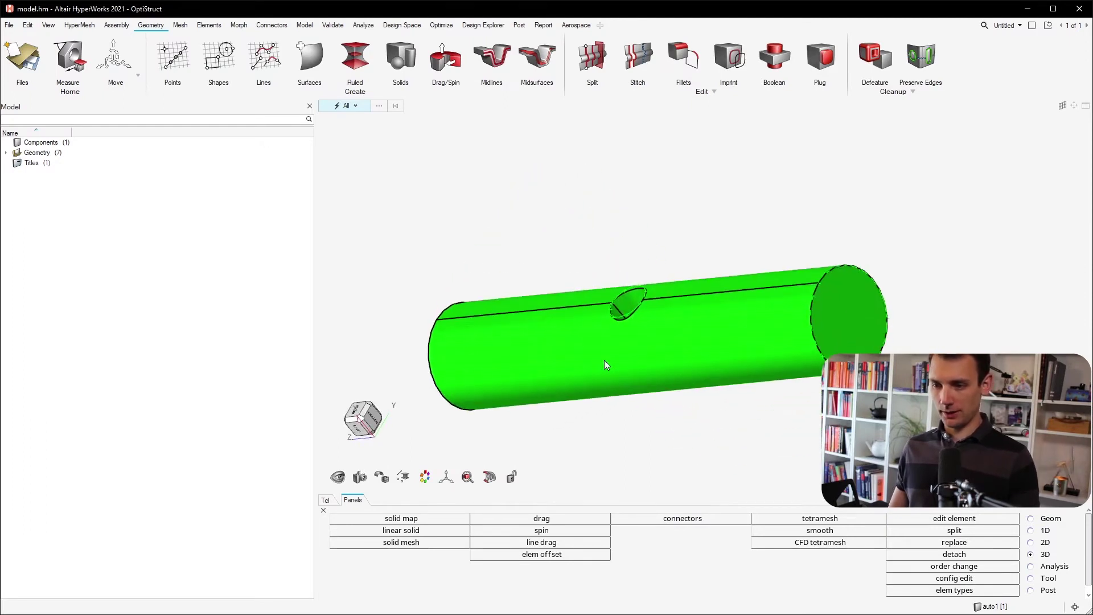
{"action": "left_click_drag", "start_coordinate": [604, 364], "coordinate": [592, 345], "text": "ctrl"}
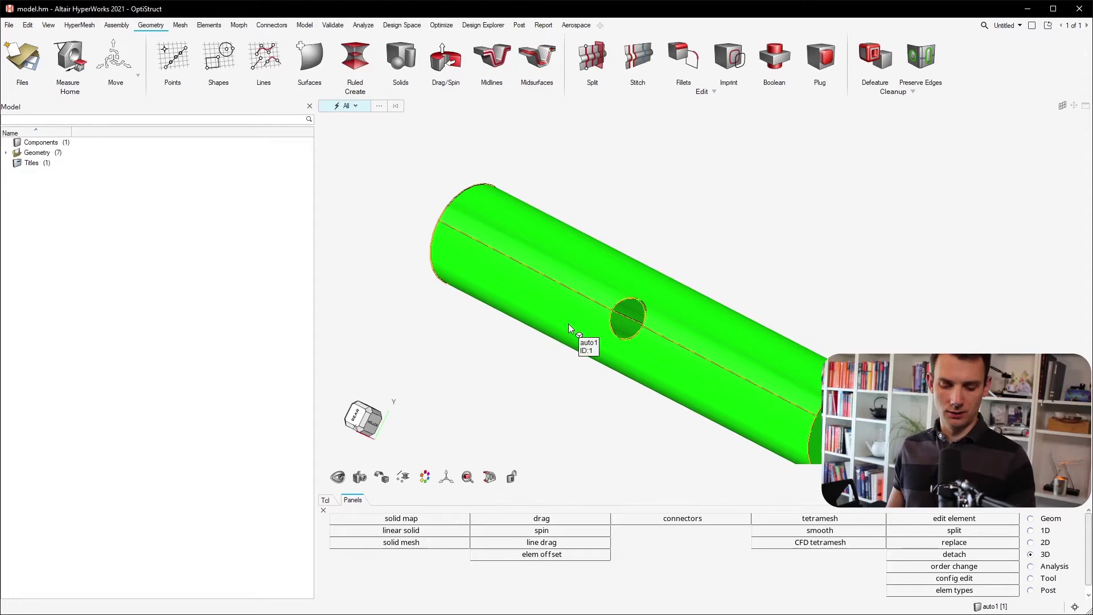
{"action": "key", "text": "ctrl+shift+s"}
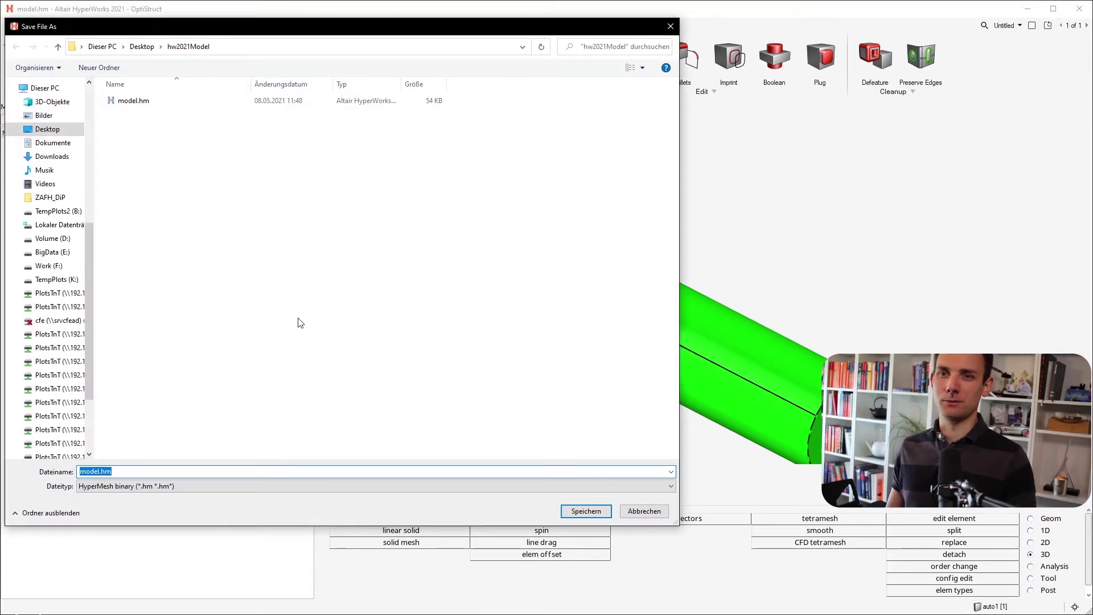
{"action": "left_click", "coordinate": [654, 514]}
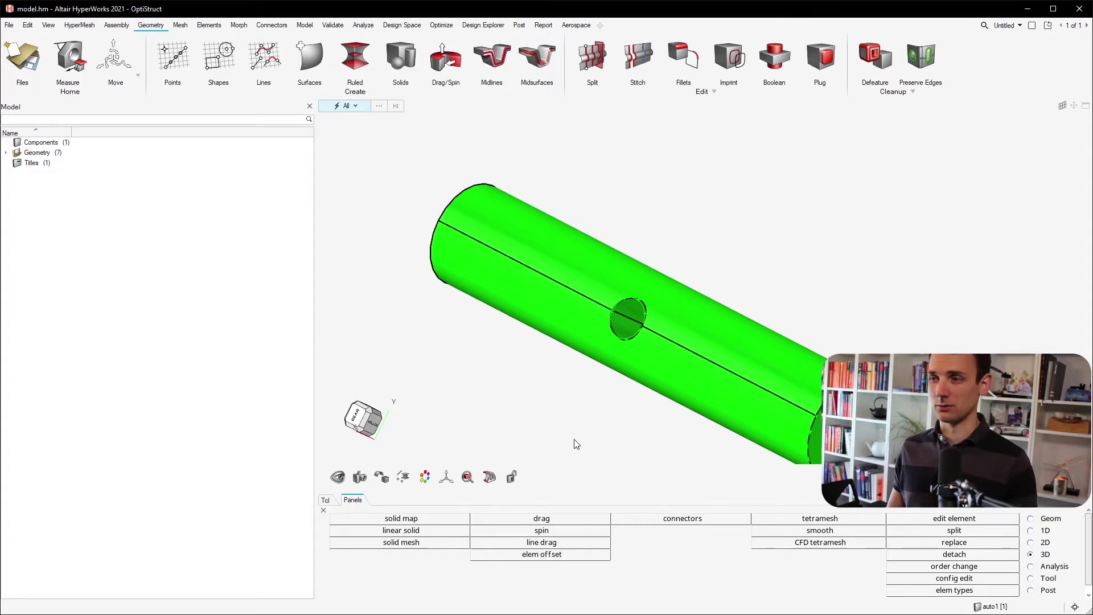
Start the Tetramesh function, consult its online help page, and leave the function without meshing.
{"action": "middle_click_drag", "start_coordinate": [607, 378], "coordinate": [616, 343]}
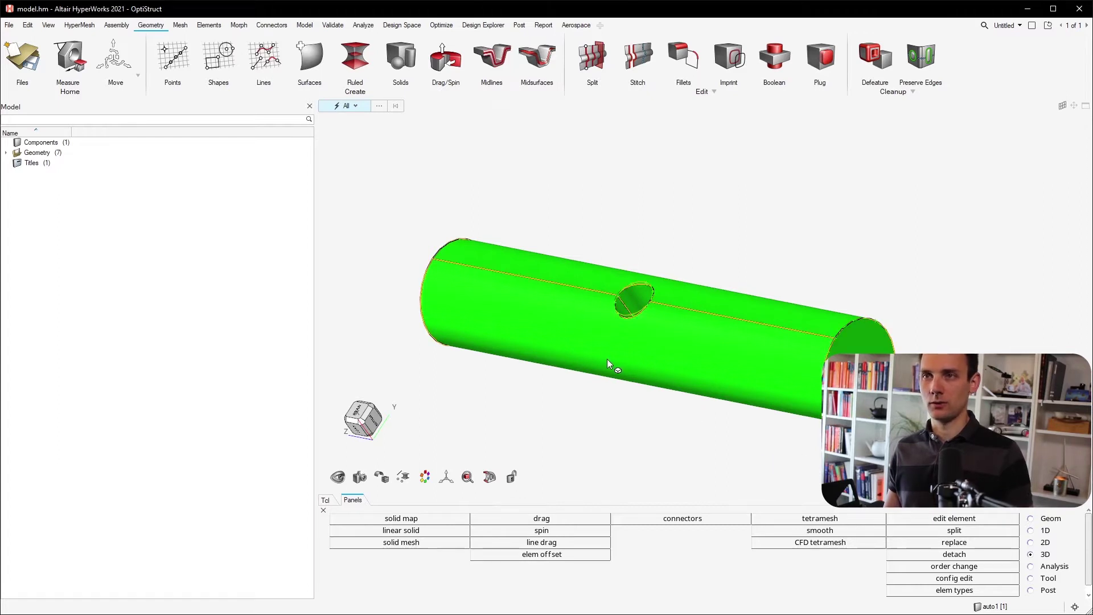
{"action": "middle_click_drag", "start_coordinate": [567, 366], "coordinate": [577, 416]}
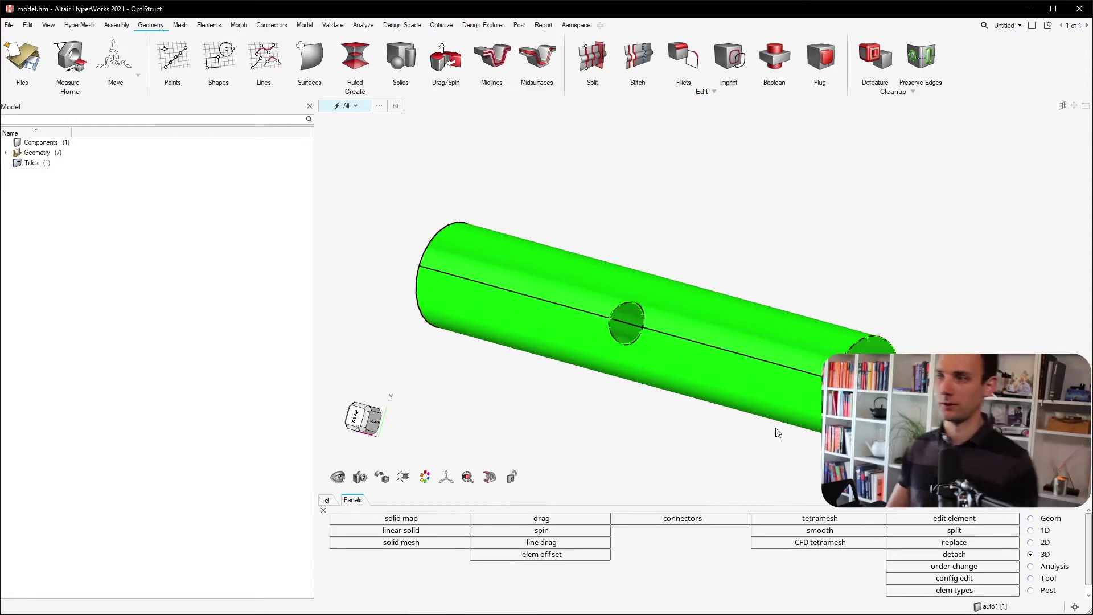
{"action": "left_click", "coordinate": [865, 520]}
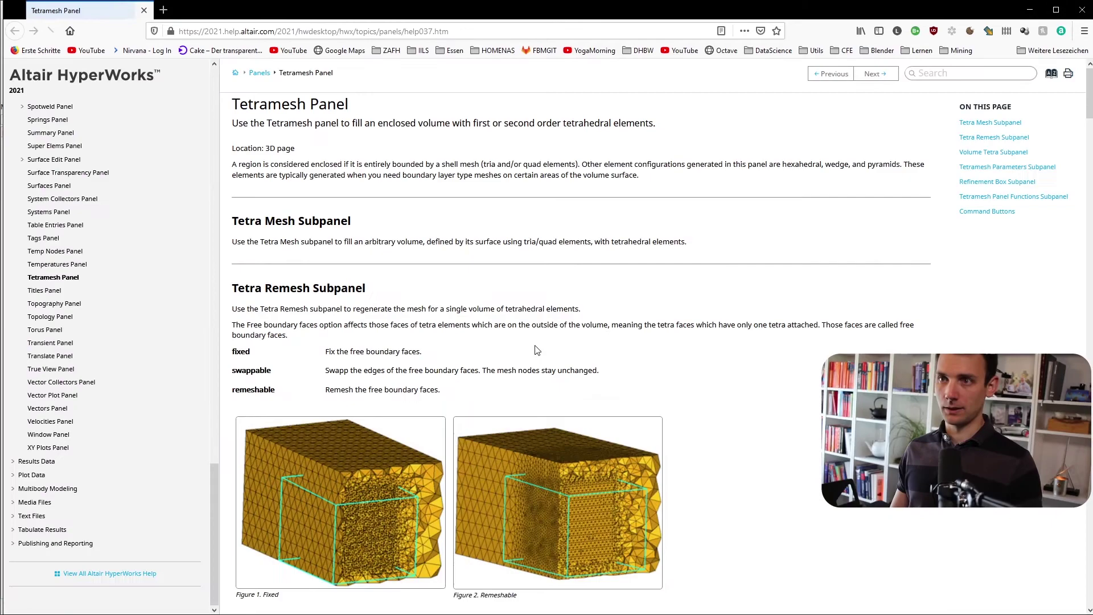
{"action": "scroll", "coordinate": [535, 341], "scroll_direction": "down", "scroll_amount": 15}
{"action": "scroll", "coordinate": [529, 345], "scroll_direction": "up", "scroll_amount": 15}
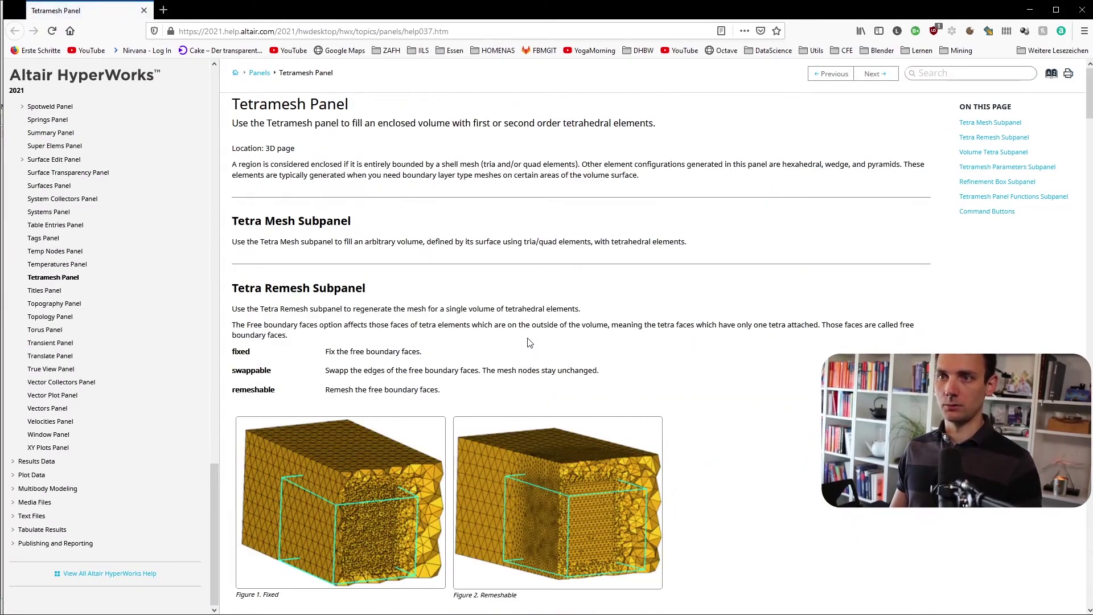
{"action": "left_click", "coordinate": [921, 76]}
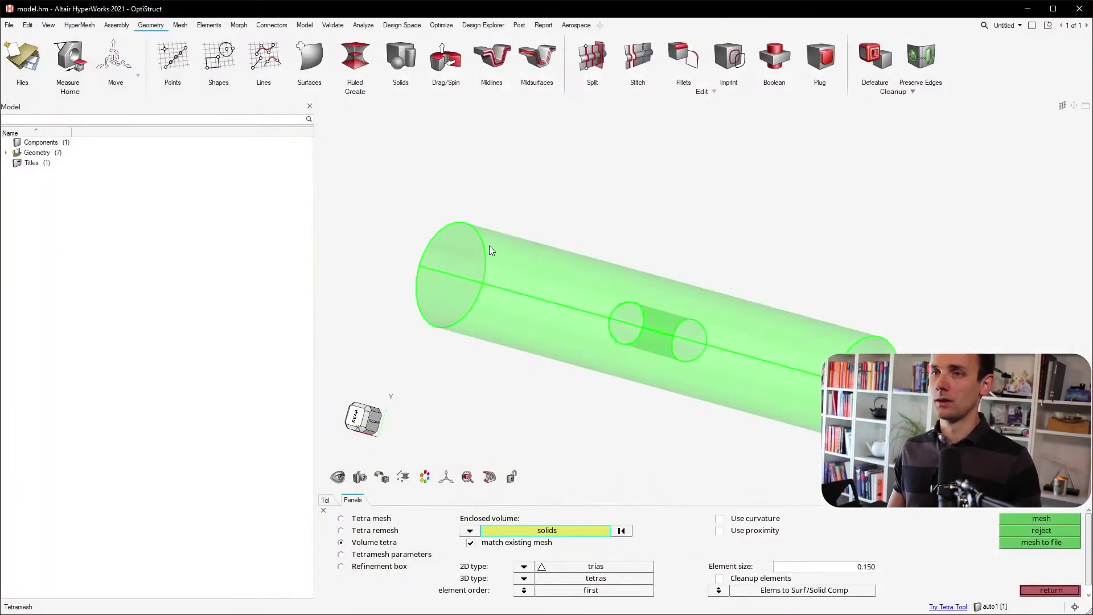
{"action": "middle_click_drag", "start_coordinate": [490, 245], "coordinate": [493, 302]}
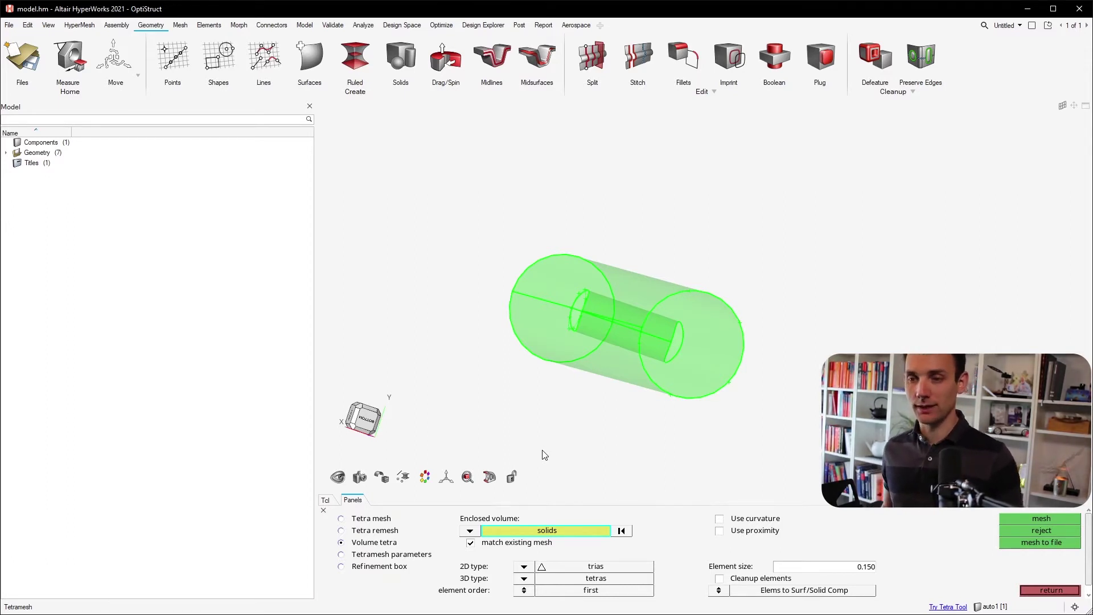
{"action": "left_click", "coordinate": [1066, 590]}
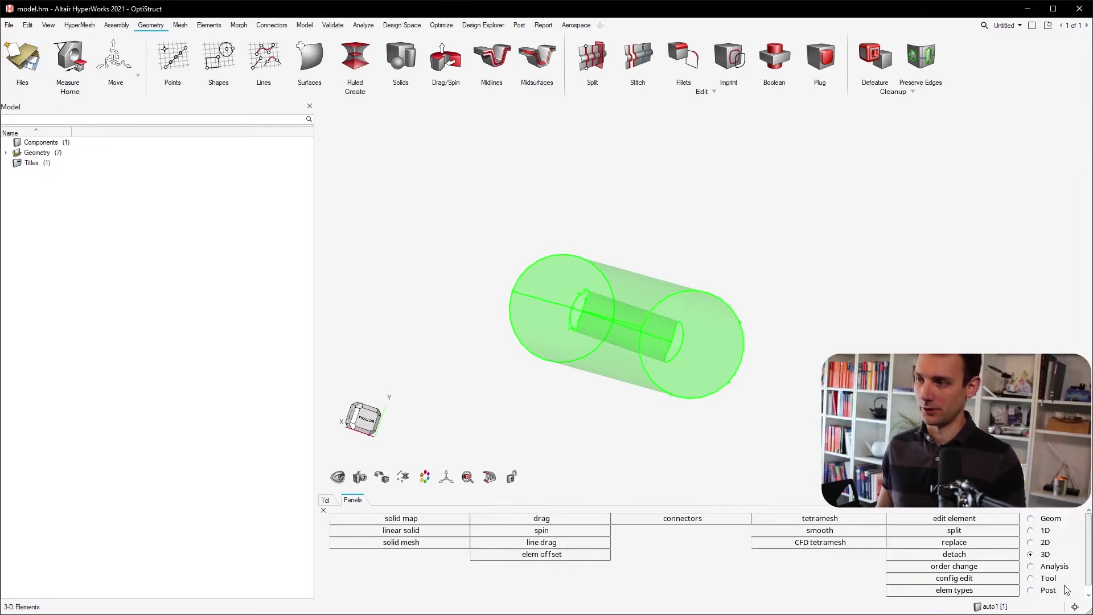
{"action": "left_click", "coordinate": [1005, 531]}
{"action": "left_click", "coordinate": [1041, 591]}
{"action": "left_click", "coordinate": [1044, 578]}
{"action": "left_click", "coordinate": [1042, 567]}
{"action": "left_click", "coordinate": [1042, 555]}
{"action": "left_click", "coordinate": [1041, 567]}
{"action": "left_click", "coordinate": [1045, 554]}
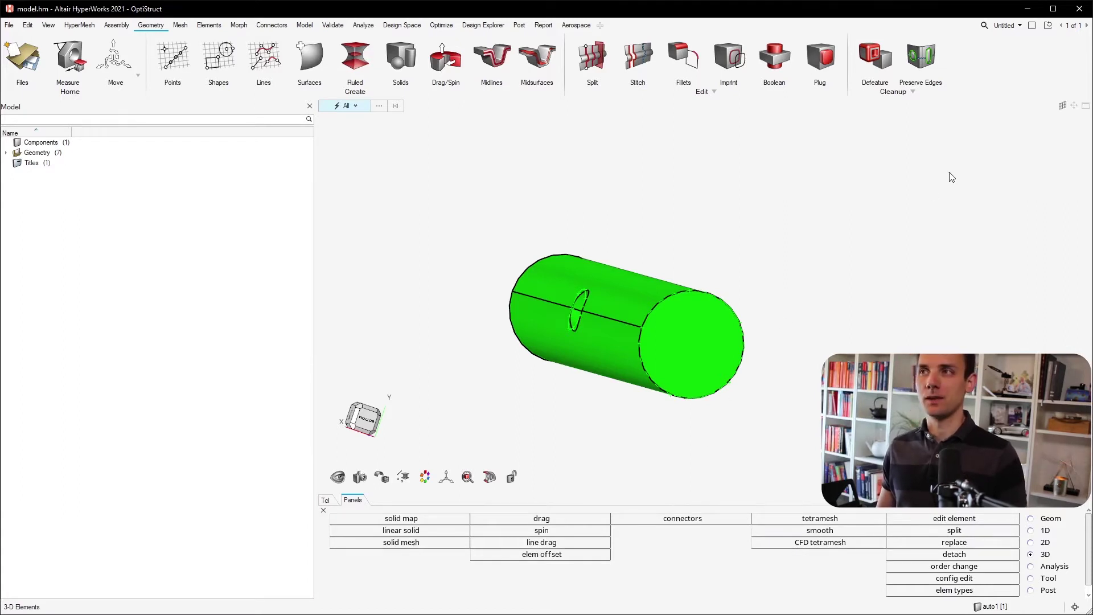
Search the program's commands for pcompp and create a PCOMPP property with its default settings.
{"action": "left_click", "coordinate": [985, 26]}
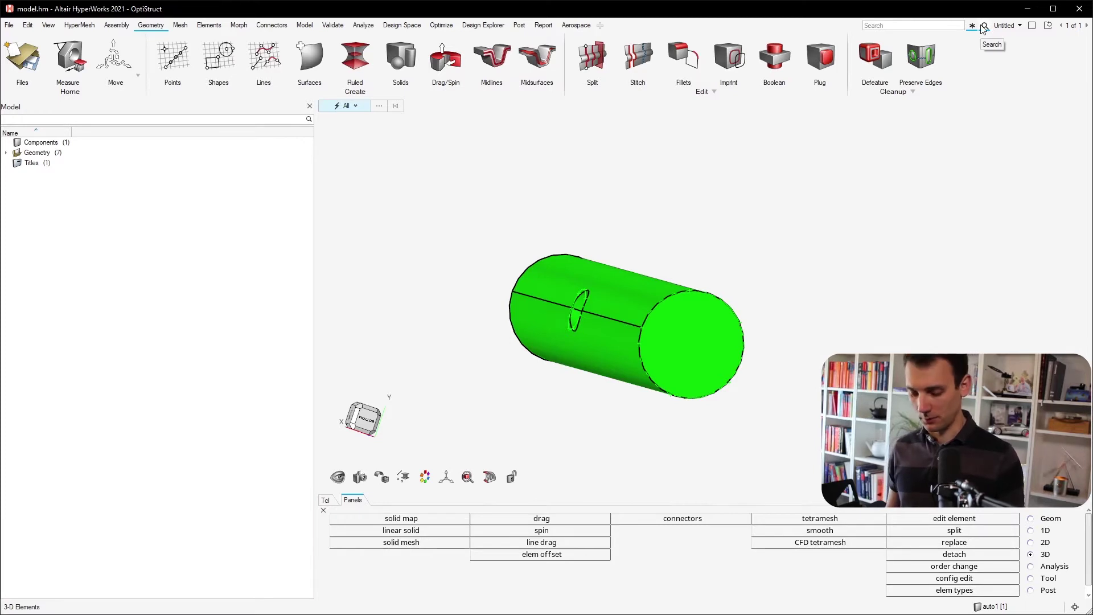
{"action": "type", "text": "pcomp"}
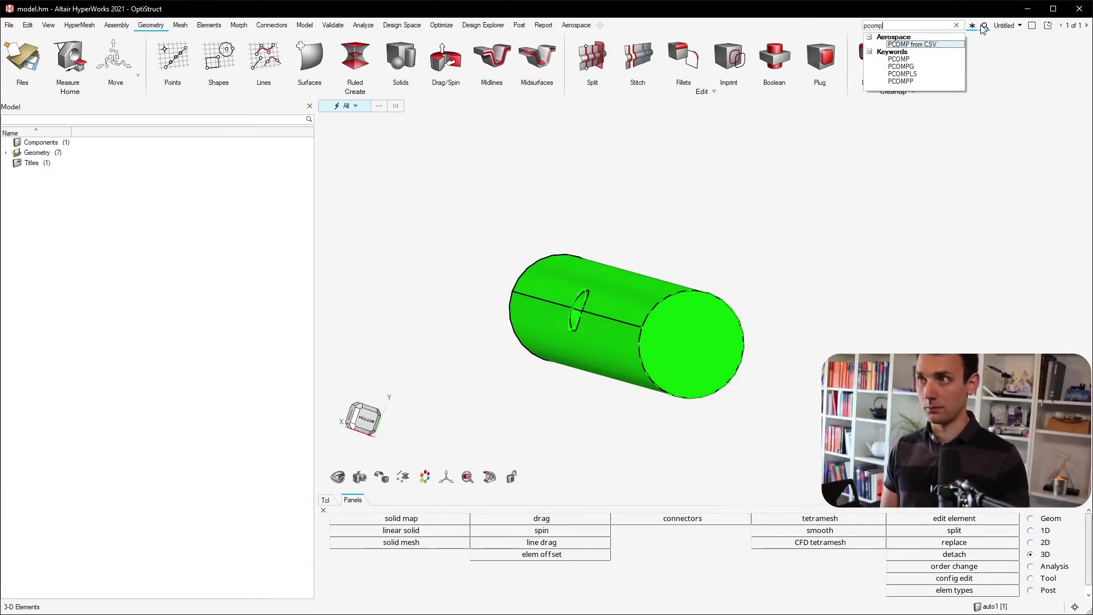
{"action": "type", "text": "p"}
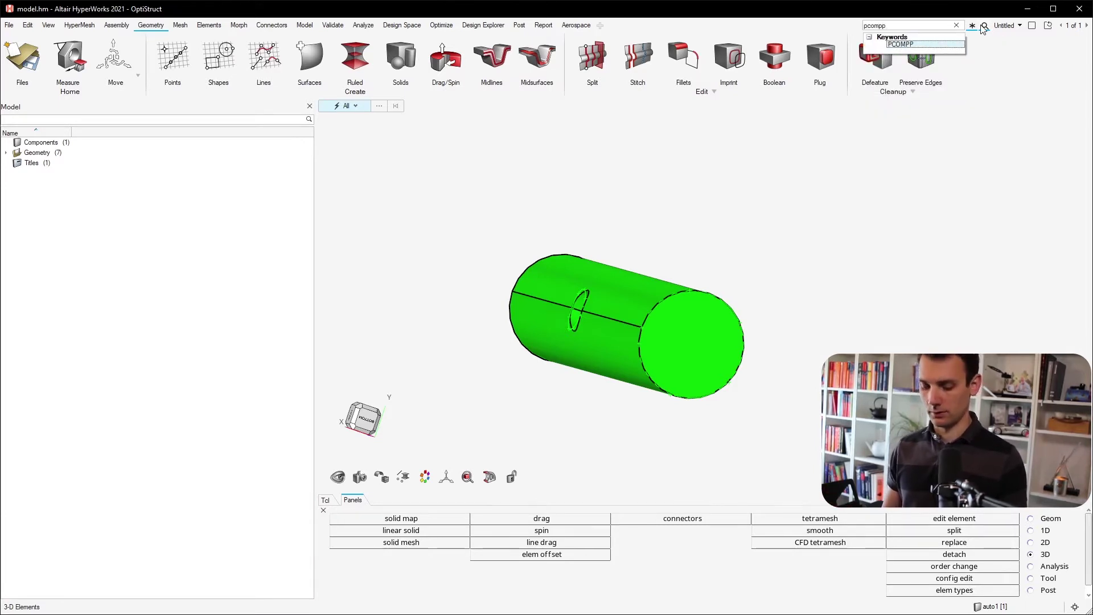
{"action": "key", "text": "Return"}
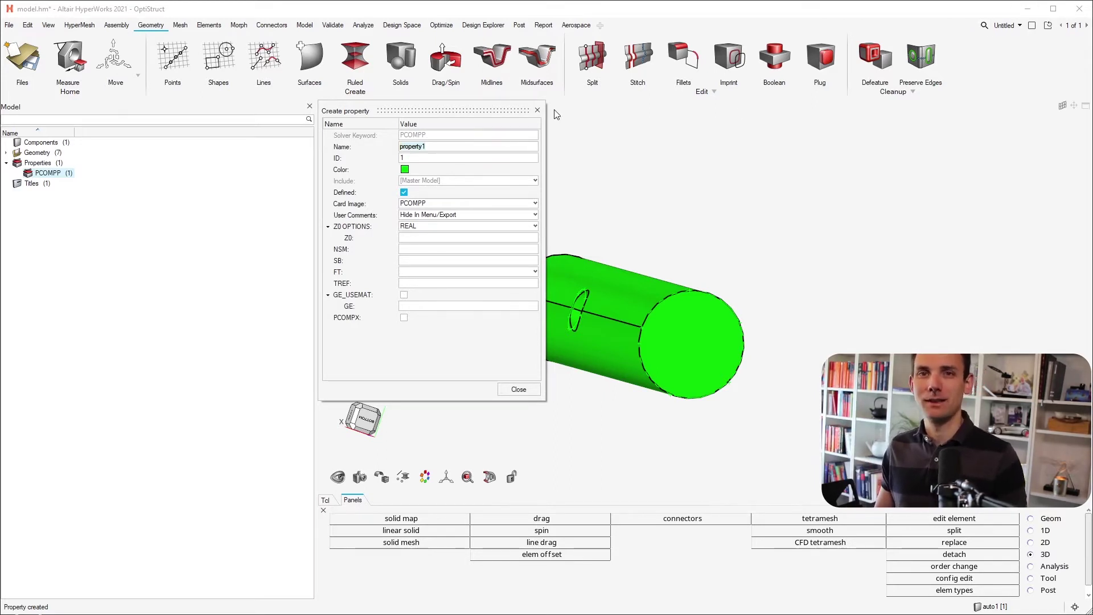
{"action": "left_click", "coordinate": [537, 110]}
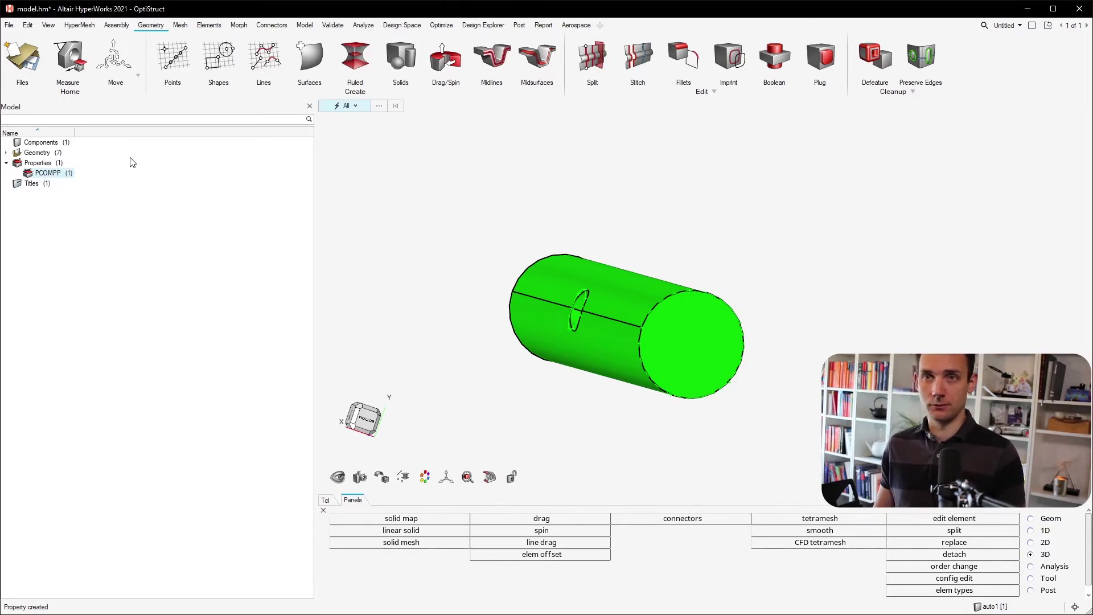
Delete the PCOMPP property from the model.
{"action": "left_click", "coordinate": [60, 163]}
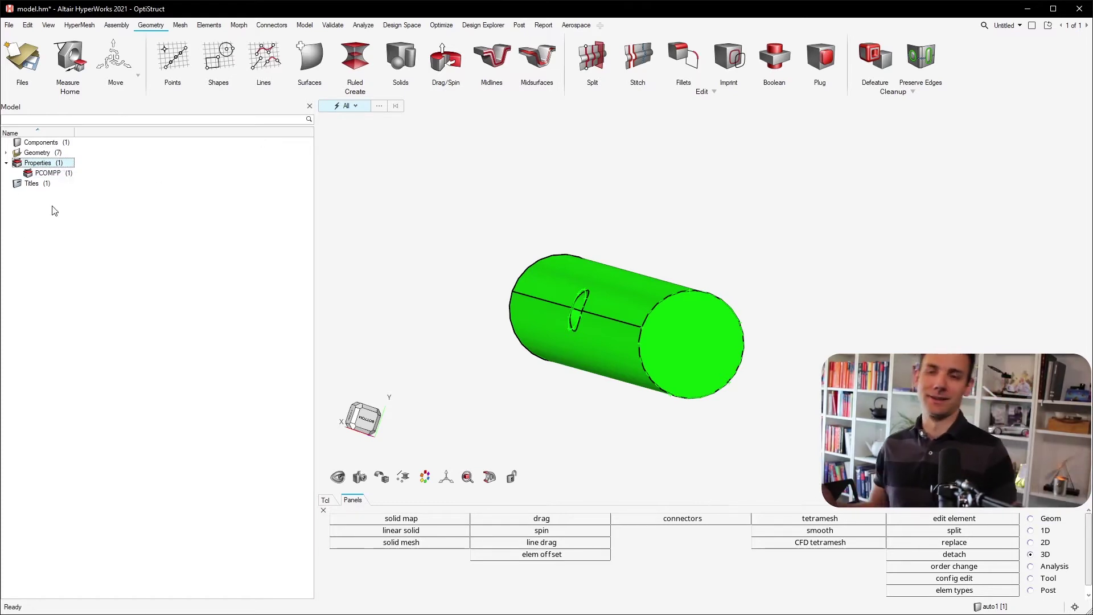
{"action": "key", "text": "Delete"}
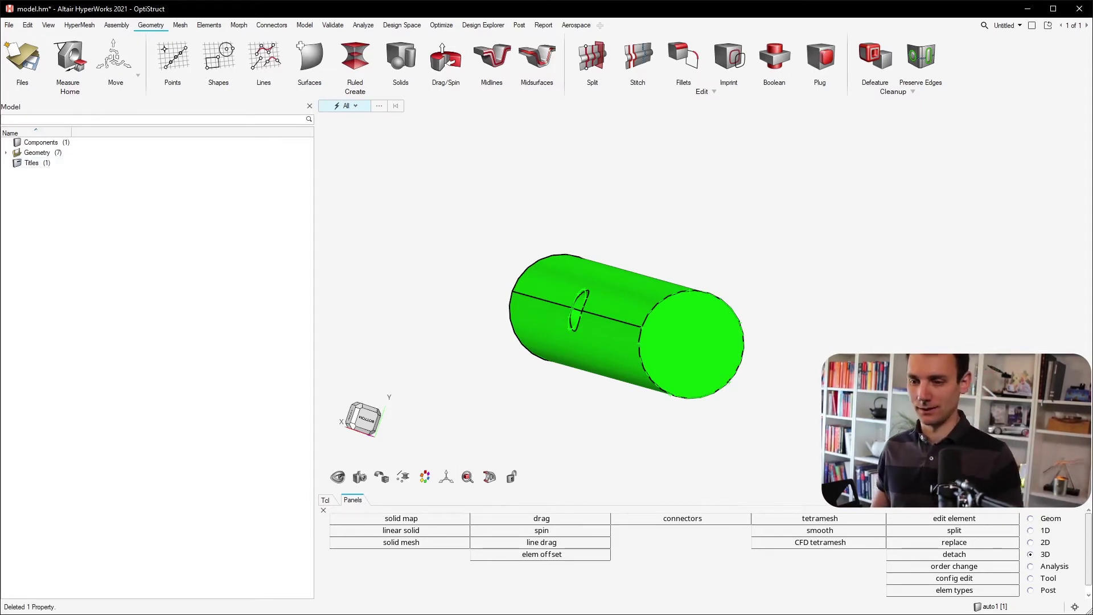
Rotate the view freely and in fixed increments to examine the cylinder and its through hole from different directions.
{"action": "middle_click_drag", "start_coordinate": [566, 400], "coordinate": [463, 296]}
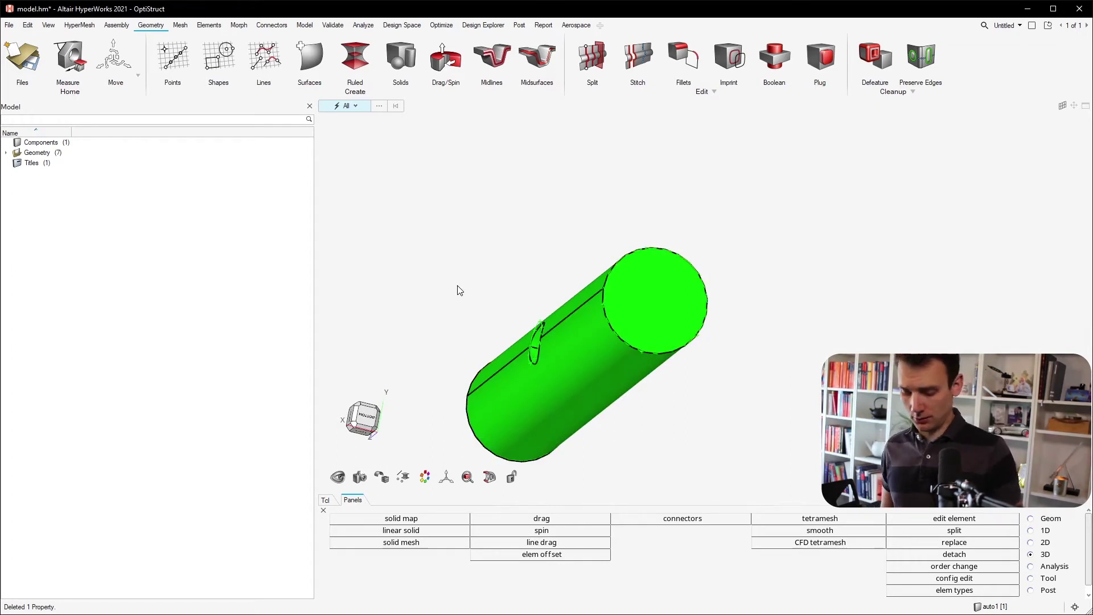
{"action": "key", "text": "Right"}
{"action": "key", "text": "Left"}
{"action": "key", "text": "Left"}
{"action": "key", "text": "Left"}
{"action": "key", "text": "Left"}
{"action": "key", "text": "Left"}
{"action": "key", "text": "Left"}
{"action": "key", "text": "Right"}
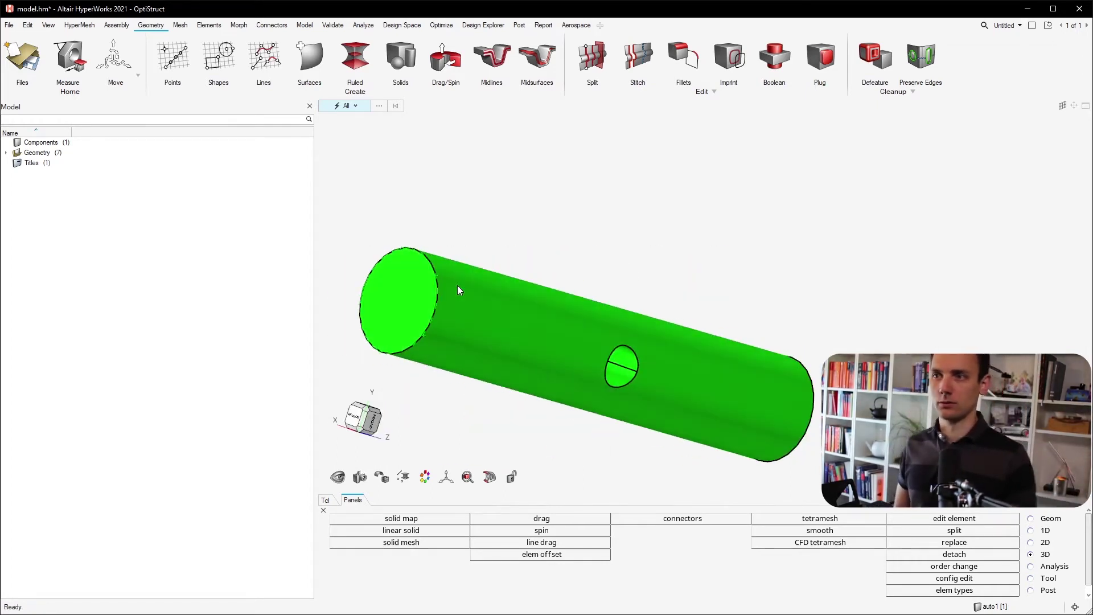
{"action": "key", "text": "Left"}
{"action": "key", "text": "Left"}
{"action": "key", "text": "Left"}
{"action": "key", "text": "Left"}
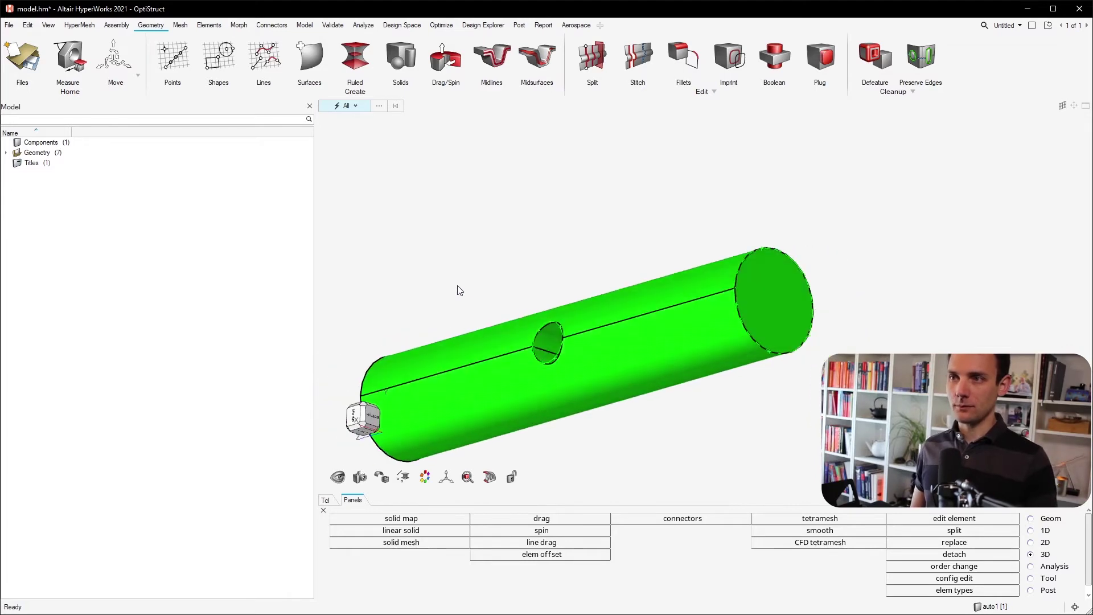
{"action": "key", "text": "Left"}
{"action": "left_click_drag", "start_coordinate": [458, 286], "coordinate": [457, 286], "text": "ctrl"}
{"action": "key", "text": "Left"}
{"action": "key", "text": "Left"}
{"action": "key", "text": "Left"}
{"action": "key", "text": "Left"}
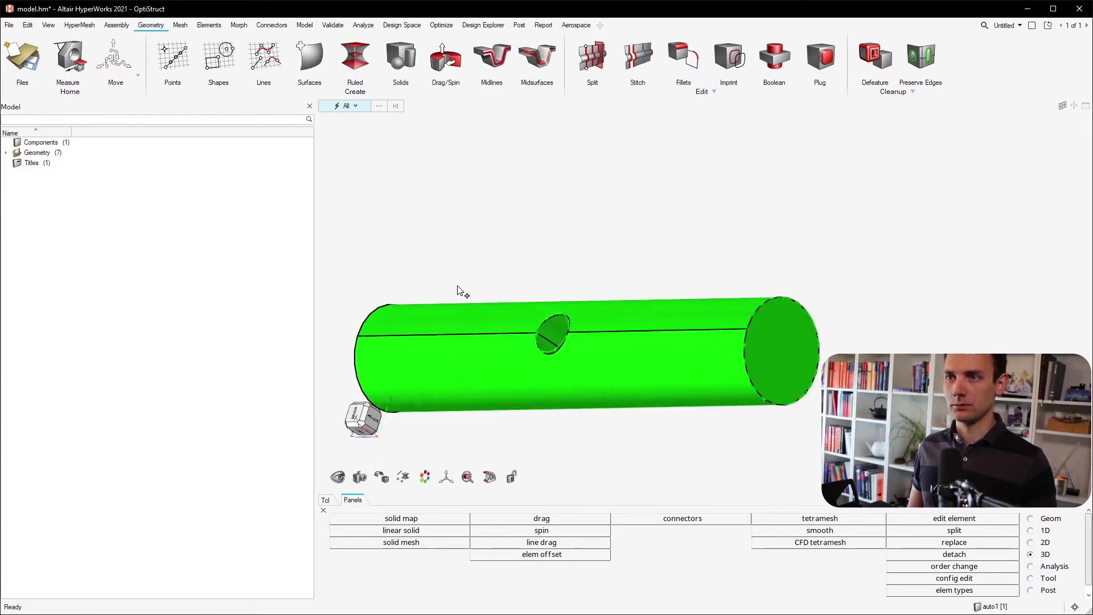
{"action": "left_click_drag", "start_coordinate": [457, 286], "coordinate": [457, 285], "text": "ctrl"}
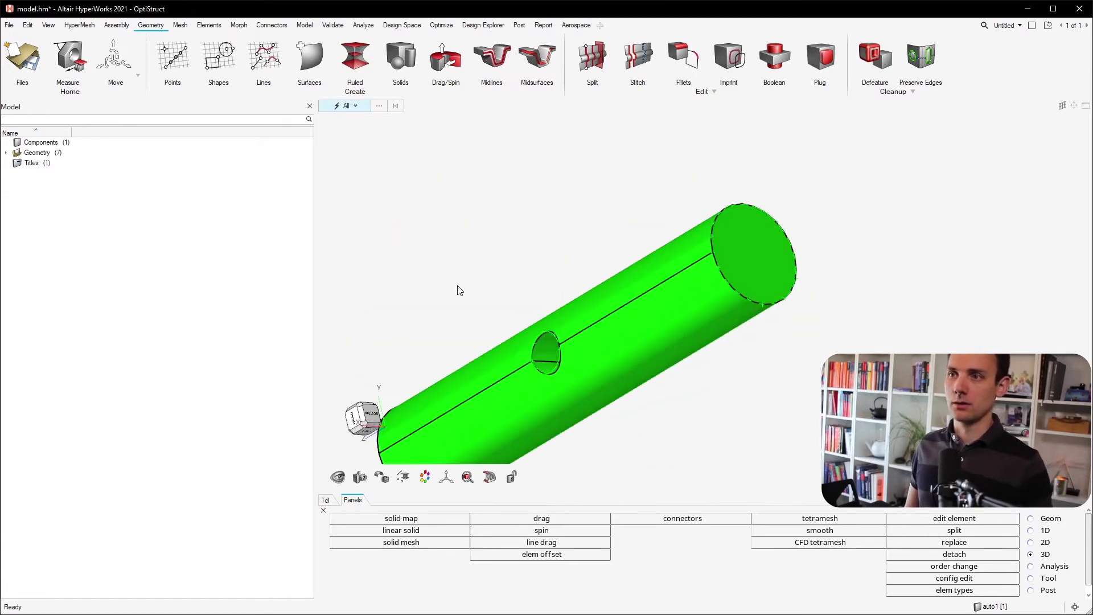
Turn the view sideways in fixed increments in both directions to examine the cylinder's side and through hole.
{"action": "middle_click_drag", "start_coordinate": [457, 285], "coordinate": [457, 286]}
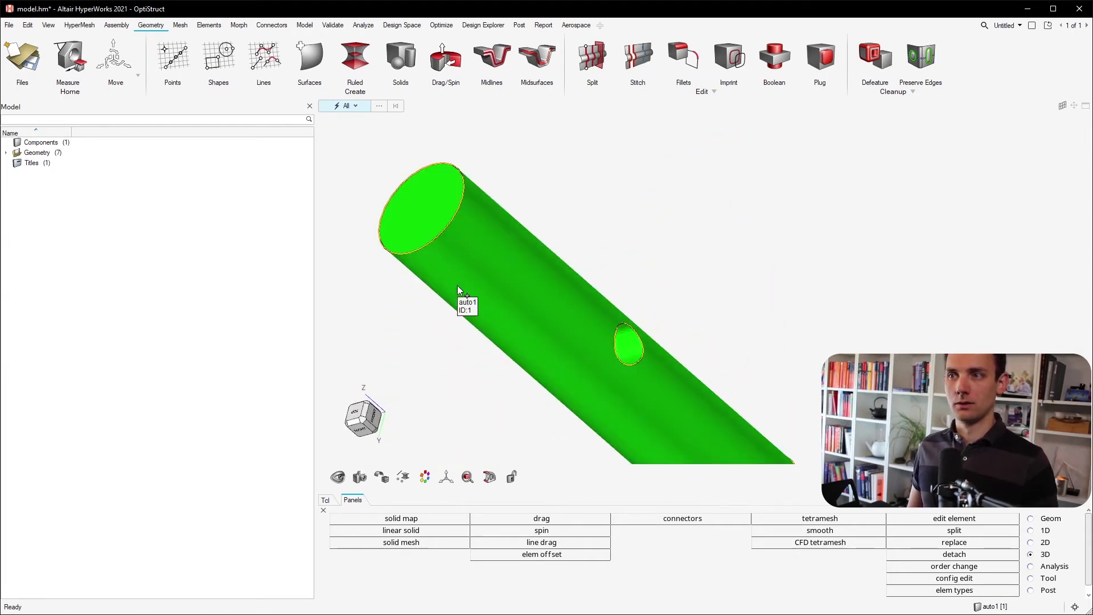
{"action": "key", "text": "Left"}
{"action": "key", "text": "Left"}
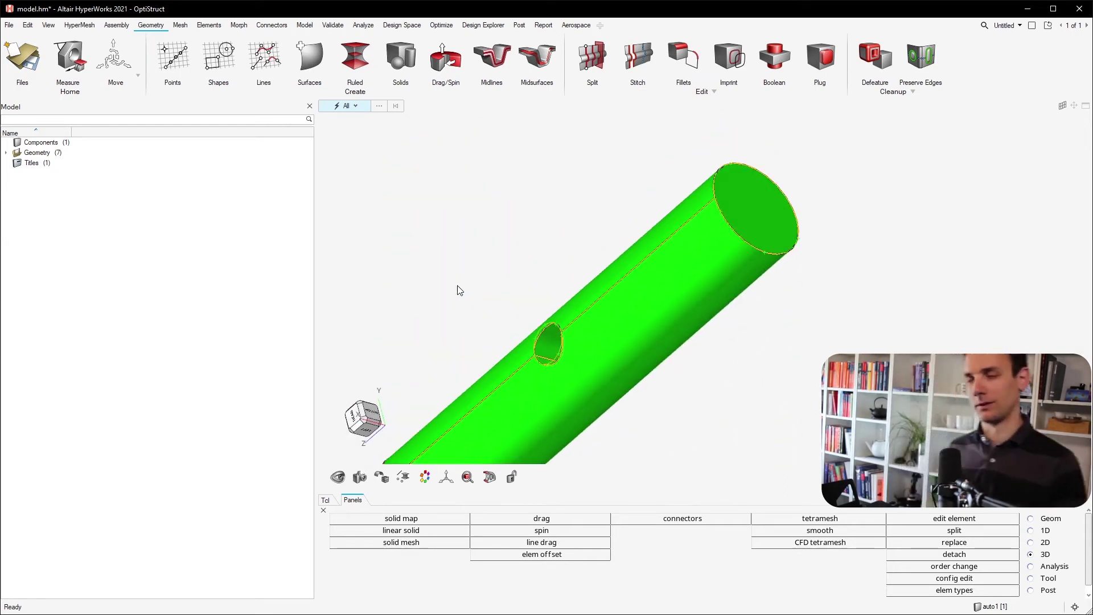
{"action": "key", "text": "Left"}
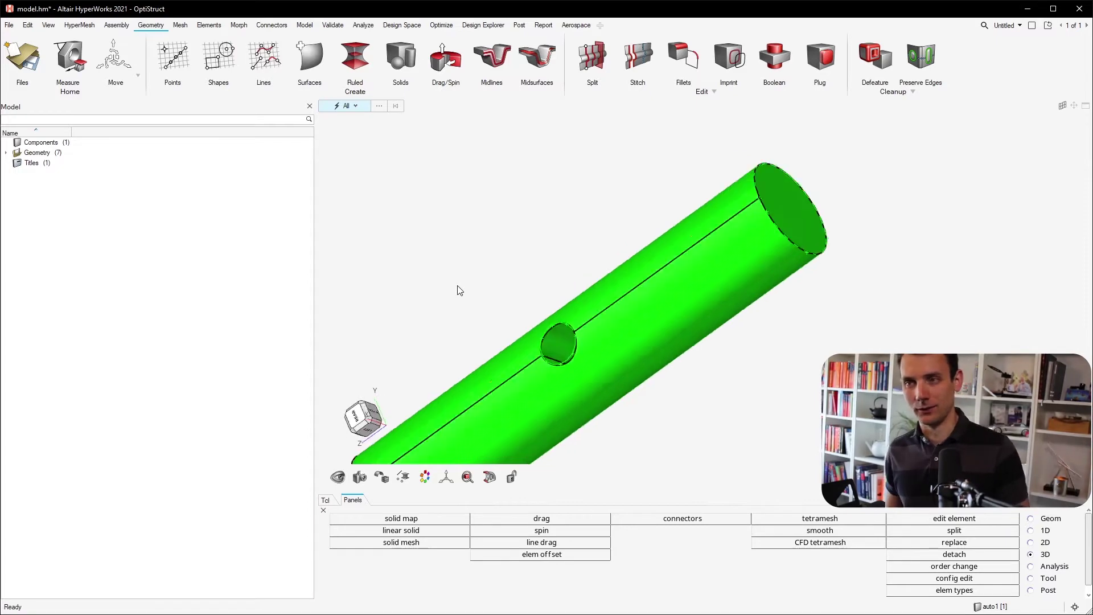
{"action": "key", "text": "Right"}
{"action": "key", "text": "Right"}
{"action": "key", "text": "Right"}
{"action": "key", "text": "Right"}
{"action": "key", "text": "Right"}
{"action": "key", "text": "Right"}
{"action": "key", "text": "Left"}
{"action": "key", "text": "Left"}
{"action": "key", "text": "Left"}
{"action": "key", "text": "Left"}
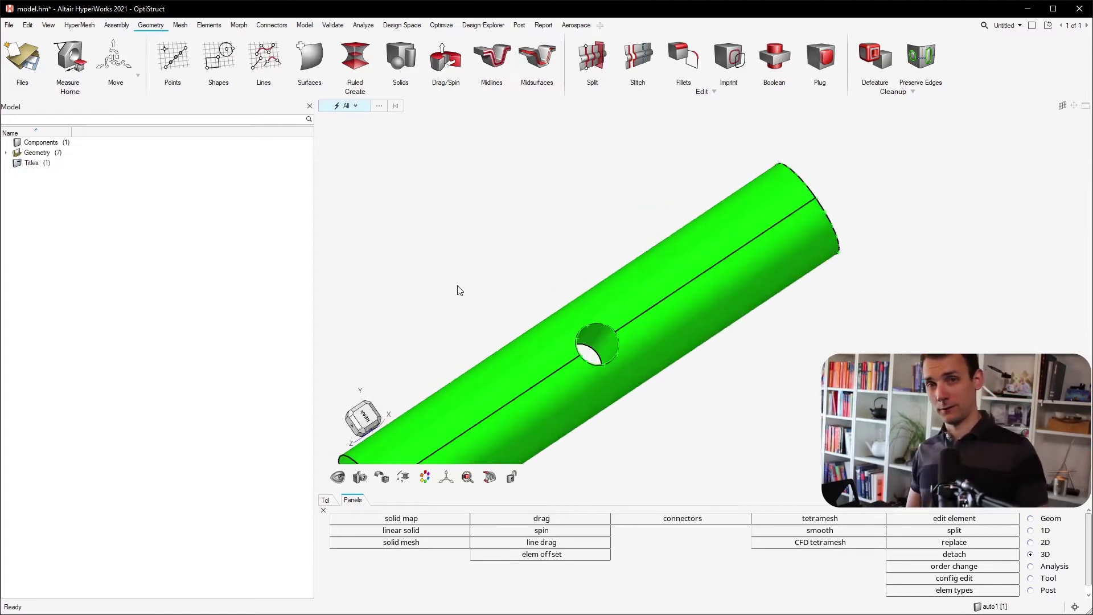
{"action": "key", "text": "Left"}
{"action": "key", "text": "Left"}
{"action": "key", "text": "Left"}
{"action": "key", "text": "Left"}
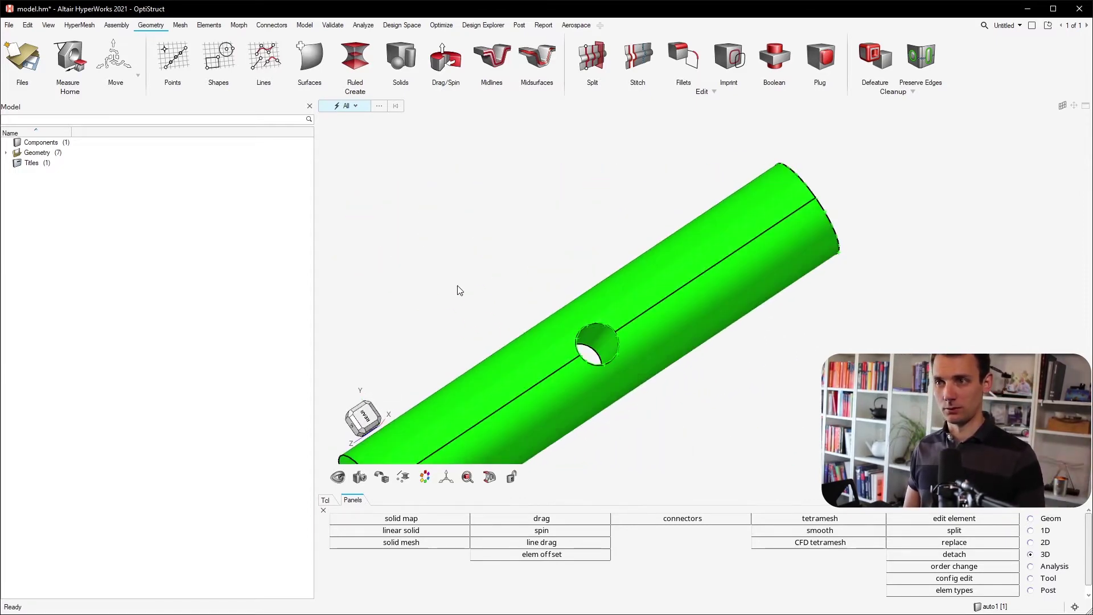
{"action": "key", "text": "Left"}
{"action": "key", "text": "Left"}
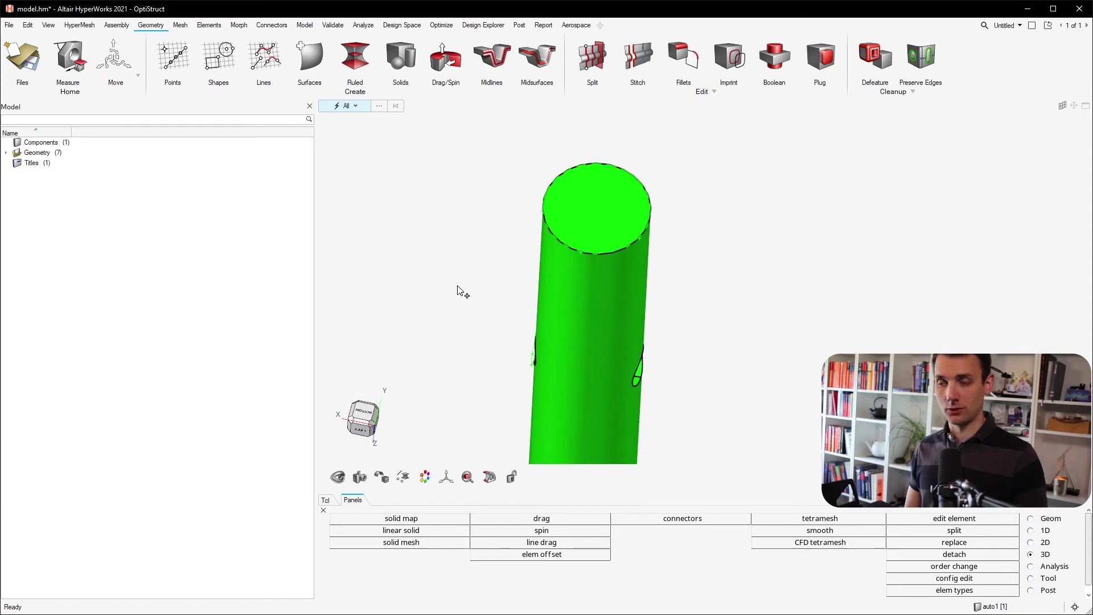
{"action": "key", "text": "shift+Left"}
{"action": "key", "text": "shift+Left"}
{"action": "key", "text": "shift+Left"}
{"action": "key", "text": "shift+Left"}
{"action": "key", "text": "shift+Left"}
{"action": "key", "text": "shift+Left"}
{"action": "key", "text": "shift+Left"}
{"action": "key", "text": "shift+Left"}
{"action": "key", "text": "shift+Left"}
{"action": "key", "text": "shift+Left"}
{"action": "key", "text": "shift+Left"}
{"action": "key", "text": "Left"}
{"action": "key", "text": "Left"}
{"action": "key", "text": "Left"}
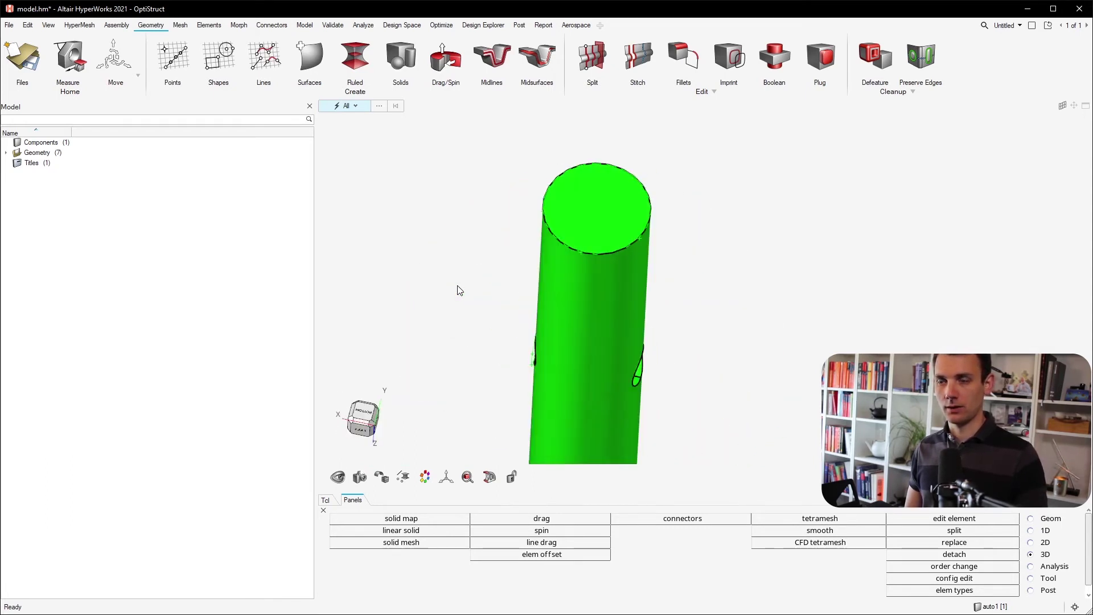
Tilt the view up and down in fixed increments to examine the cylinder's end faces.
{"action": "key", "text": "Up"}
{"action": "key", "text": "Up"}
{"action": "key", "text": "Up"}
{"action": "key", "text": "Up"}
{"action": "key", "text": "Down"}
{"action": "key", "text": "Down"}
{"action": "key", "text": "Down"}
{"action": "key", "text": "Down"}
{"action": "key", "text": "Down"}
{"action": "key", "text": "Down"}
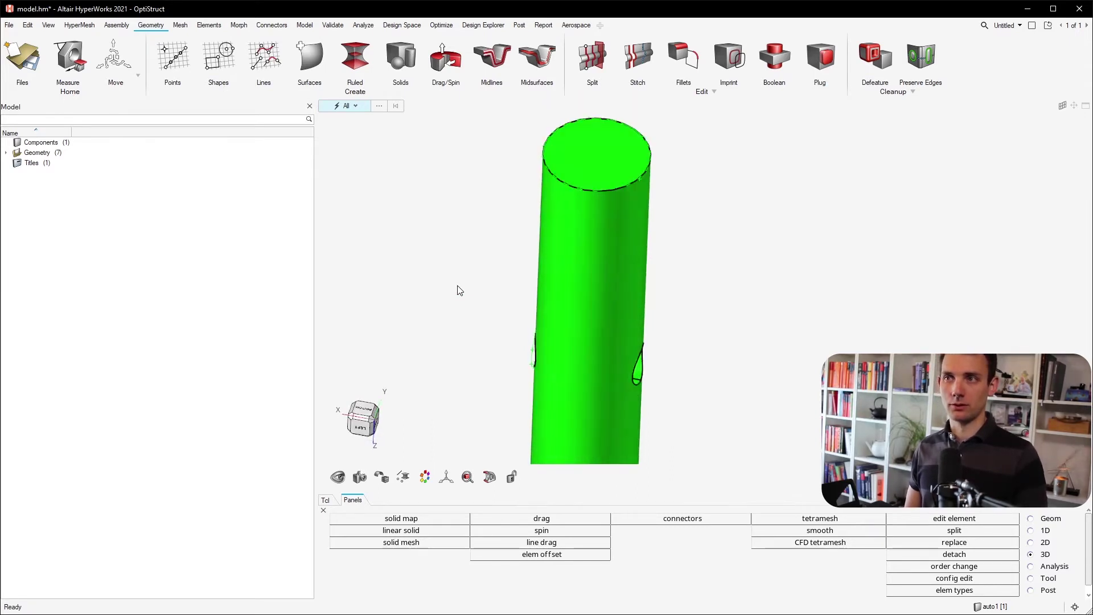
{"action": "key", "text": "Down"}
{"action": "key", "text": "Down"}
{"action": "key", "text": "Down"}
{"action": "key", "text": "Down"}
{"action": "key", "text": "Up"}
{"action": "key", "text": "Up"}
{"action": "key", "text": "Up"}
{"action": "key", "text": "Up"}
{"action": "key", "text": "Up"}
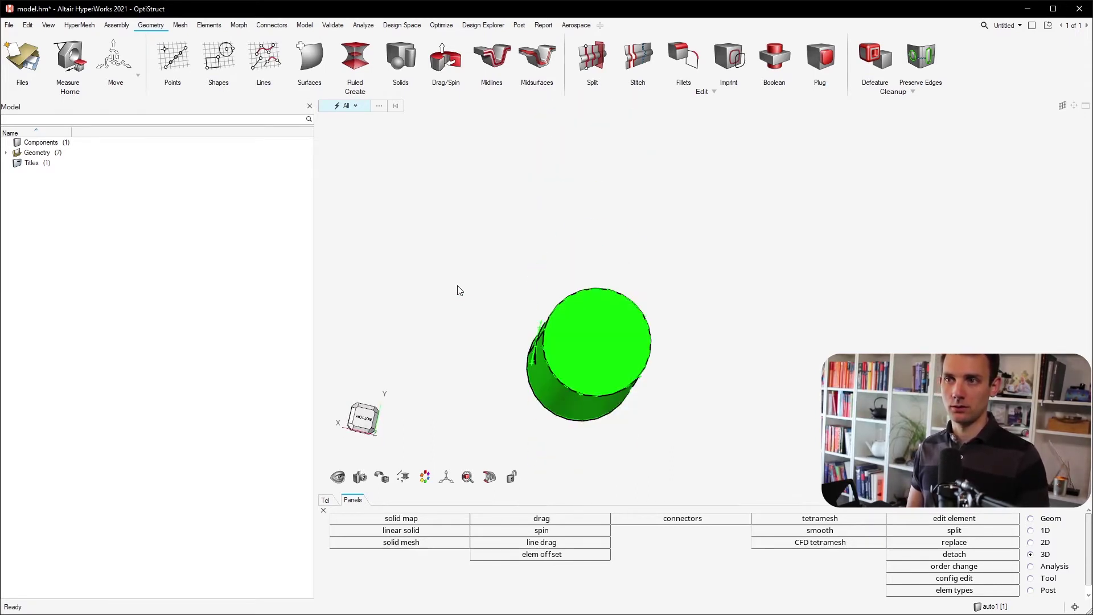
{"action": "key", "text": "Up"}
{"action": "key", "text": "Up"}
{"action": "key", "text": "Up"}
{"action": "key", "text": "Up"}
{"action": "key", "text": "Left"}
{"action": "key", "text": "Down"}
{"action": "key", "text": "Down"}
{"action": "key", "text": "Down"}
{"action": "key", "text": "Down"}
{"action": "key", "text": "Down"}
{"action": "key", "text": "Up"}
{"action": "key", "text": "Up"}
{"action": "key", "text": "Up"}
{"action": "key", "text": "Right"}
{"action": "key", "text": "Down"}
{"action": "key", "text": "Down"}
{"action": "key", "text": "shift+Up"}
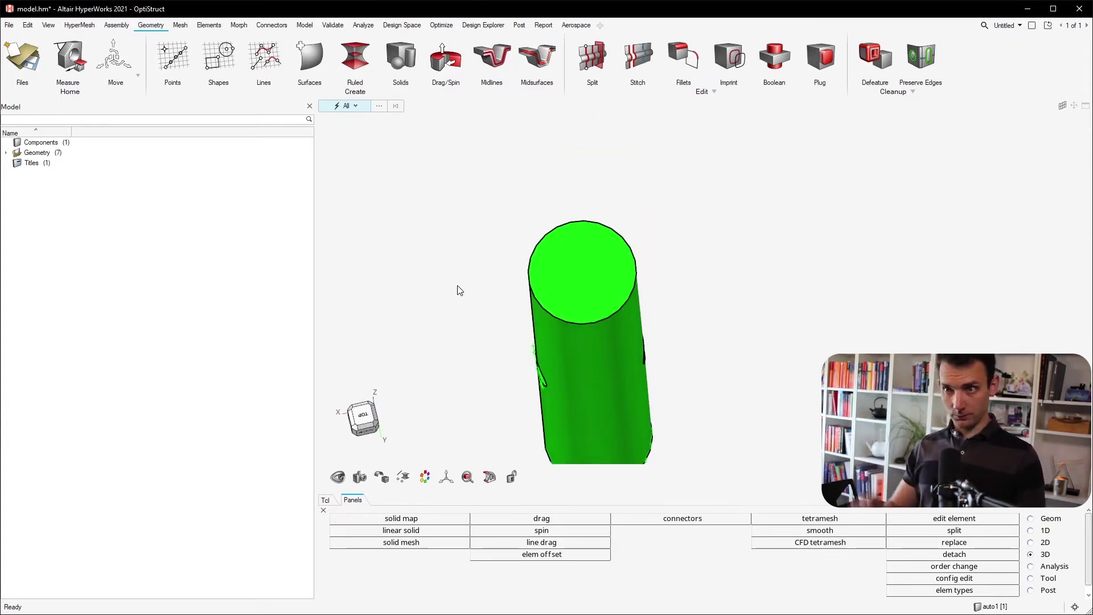
Rotate the view freely and flip it by half a turn to compare the cylinder's opposite ends.
{"action": "middle_click_drag", "start_coordinate": [591, 374], "coordinate": [587, 360]}
{"action": "right_click_drag", "start_coordinate": [587, 360], "coordinate": [696, 288]}
{"action": "left_click_drag", "start_coordinate": [696, 289], "coordinate": [621, 251], "text": "ctrl"}
{"action": "key", "text": "Up"}
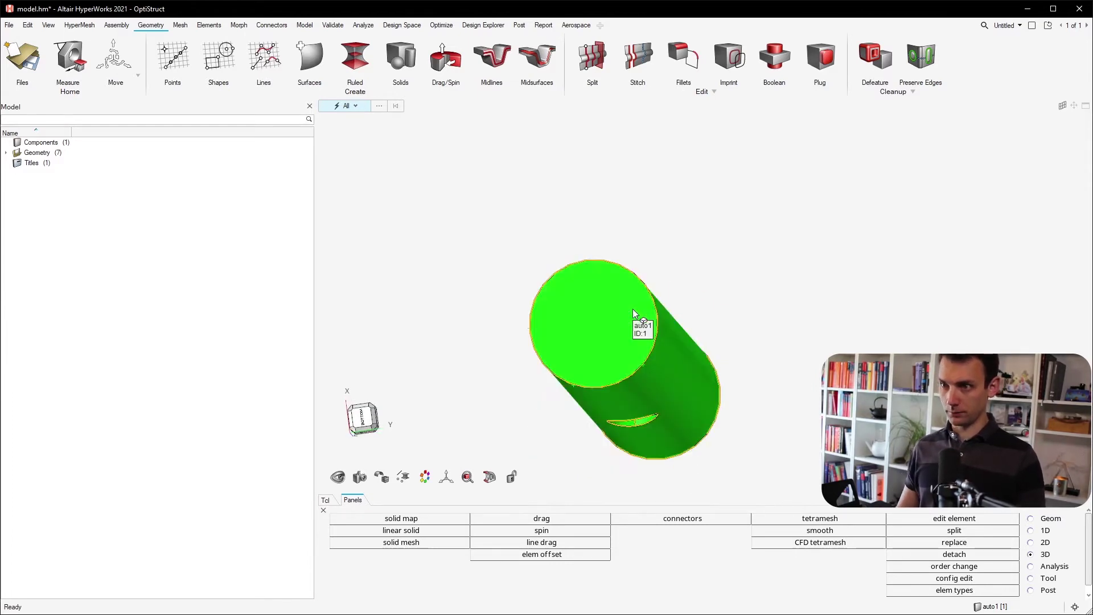
{"action": "key", "text": "ctrl+Up"}
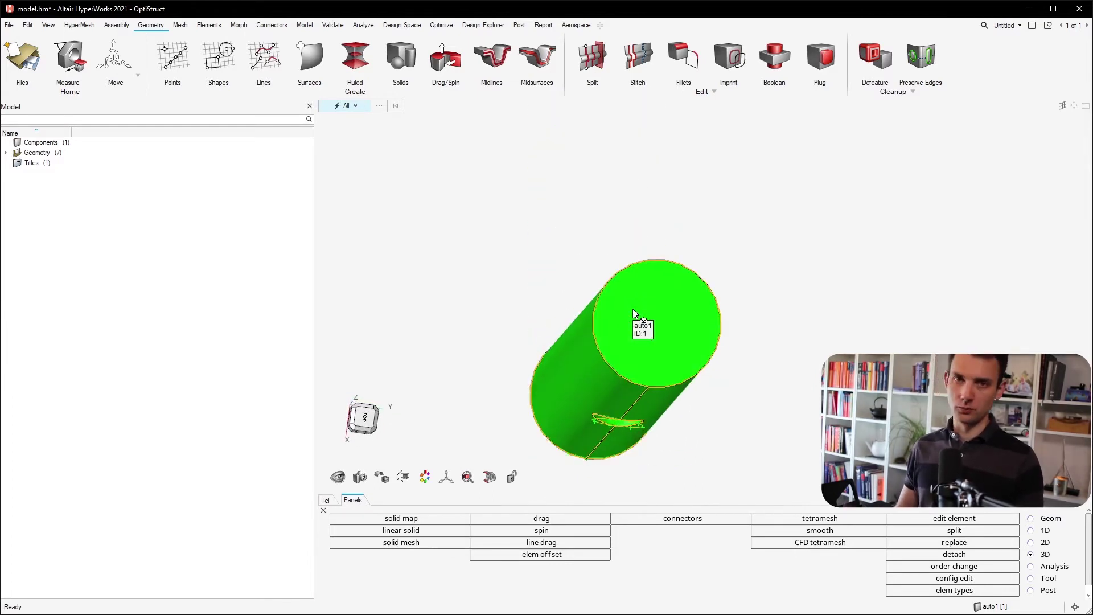
Orbit the view around different rotation centres, including a point on the cylinder's end edge, to examine the side and hole.
{"action": "left_click_drag", "start_coordinate": [704, 272], "coordinate": [727, 151], "text": "ctrl"}
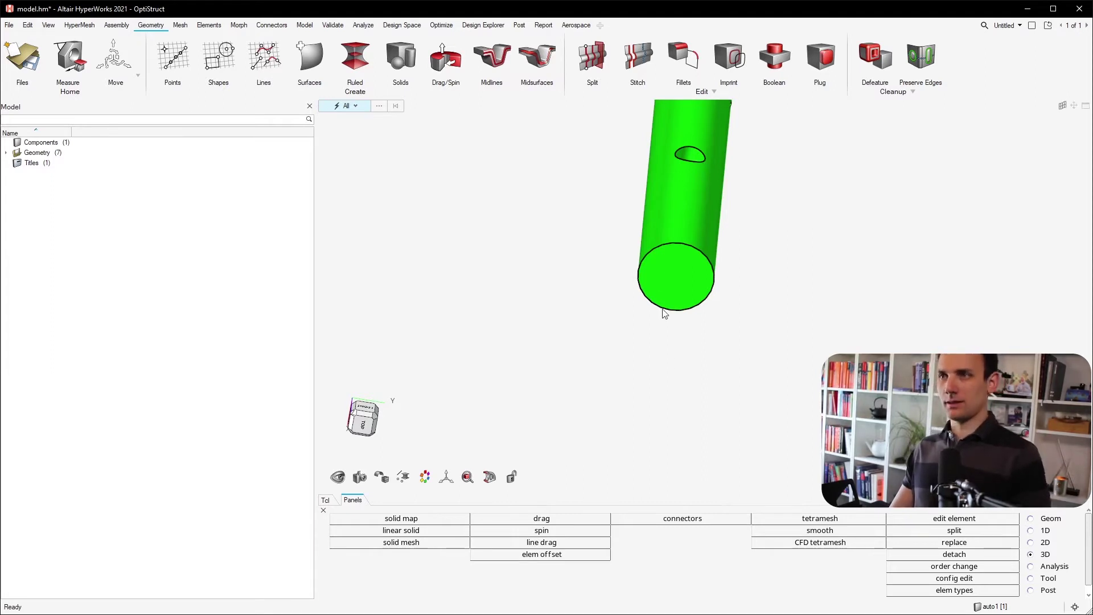
{"action": "left_click_drag", "start_coordinate": [728, 212], "coordinate": [539, 234], "text": "ctrl"}
{"action": "left_click_drag", "start_coordinate": [611, 251], "coordinate": [662, 299], "text": "ctrl"}
{"action": "mouse_move", "coordinate": [553, 241]}
{"action": "left_mouse_down", "text": "ctrl"}
{"action": "mouse_move", "coordinate": [567, 409]}
{"action": "mouse_move", "coordinate": [676, 462]}
{"action": "mouse_move", "coordinate": [684, 454]}
{"action": "mouse_move", "coordinate": [596, 446]}
{"action": "mouse_move", "coordinate": [748, 415]}
{"action": "mouse_move", "coordinate": [633, 444]}
{"action": "mouse_move", "coordinate": [612, 408]}
{"action": "mouse_move", "coordinate": [816, 390]}
{"action": "mouse_move", "coordinate": [631, 403]}
{"action": "mouse_move", "coordinate": [663, 328]}
{"action": "mouse_move", "coordinate": [766, 367]}
{"action": "mouse_move", "coordinate": [507, 407]}
{"action": "mouse_move", "coordinate": [516, 444]}
{"action": "left_mouse_up", "text": "ctrl"}
{"action": "left_click_drag", "start_coordinate": [558, 318], "coordinate": [587, 322], "text": "ctrl"}
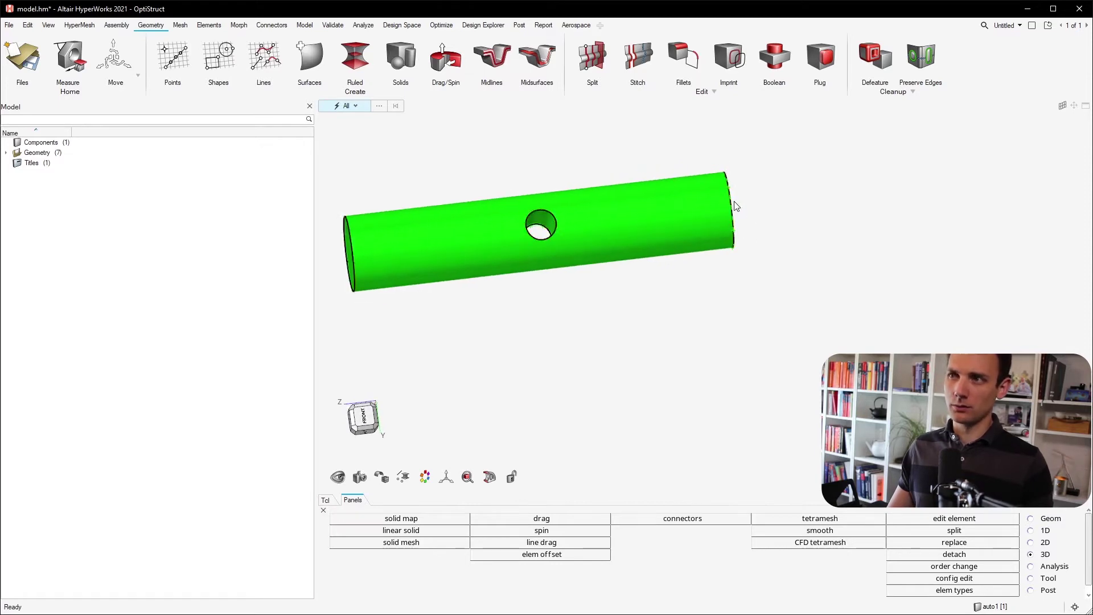
{"action": "mouse_move", "coordinate": [728, 213]}
{"action": "left_mouse_down", "text": "ctrl"}
{"action": "mouse_move", "coordinate": [702, 223]}
{"action": "mouse_move", "coordinate": [731, 223]}
{"action": "mouse_move", "coordinate": [695, 251]}
{"action": "mouse_move", "coordinate": [757, 220]}
{"action": "mouse_move", "coordinate": [749, 254]}
{"action": "mouse_move", "coordinate": [740, 212]}
{"action": "left_mouse_up", "text": "ctrl"}
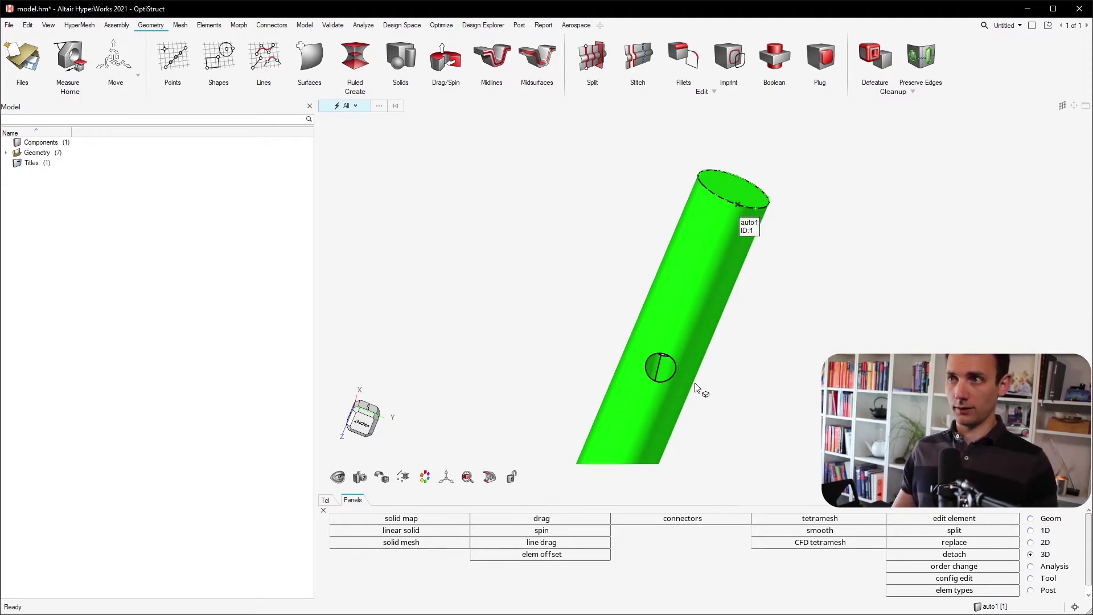
{"action": "middle_click_drag", "start_coordinate": [559, 396], "coordinate": [462, 261]}
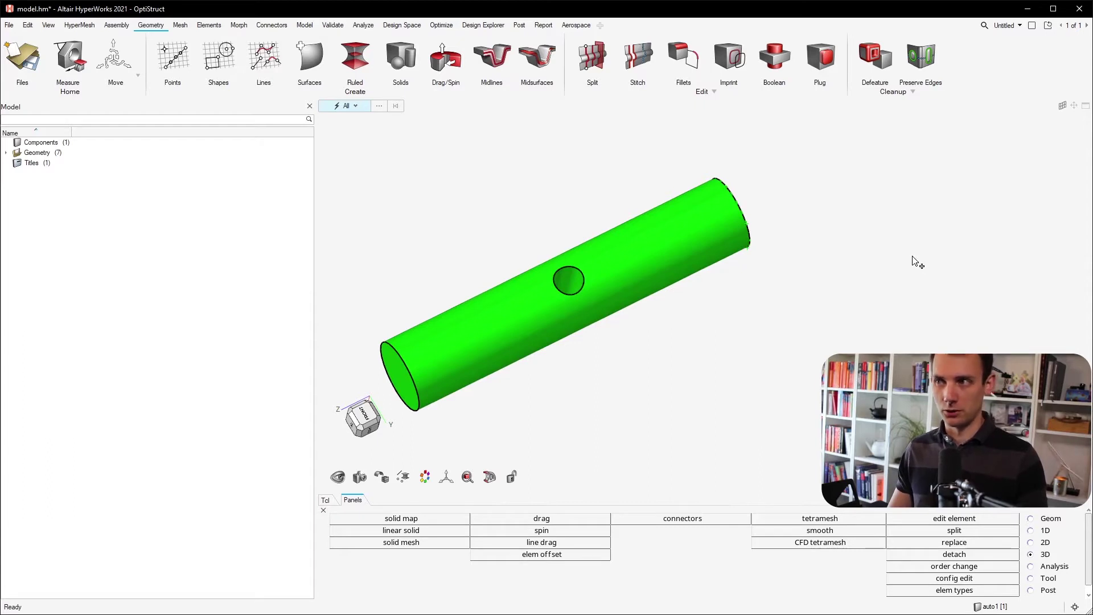
{"action": "middle_click_drag", "start_coordinate": [829, 345], "coordinate": [769, 381]}
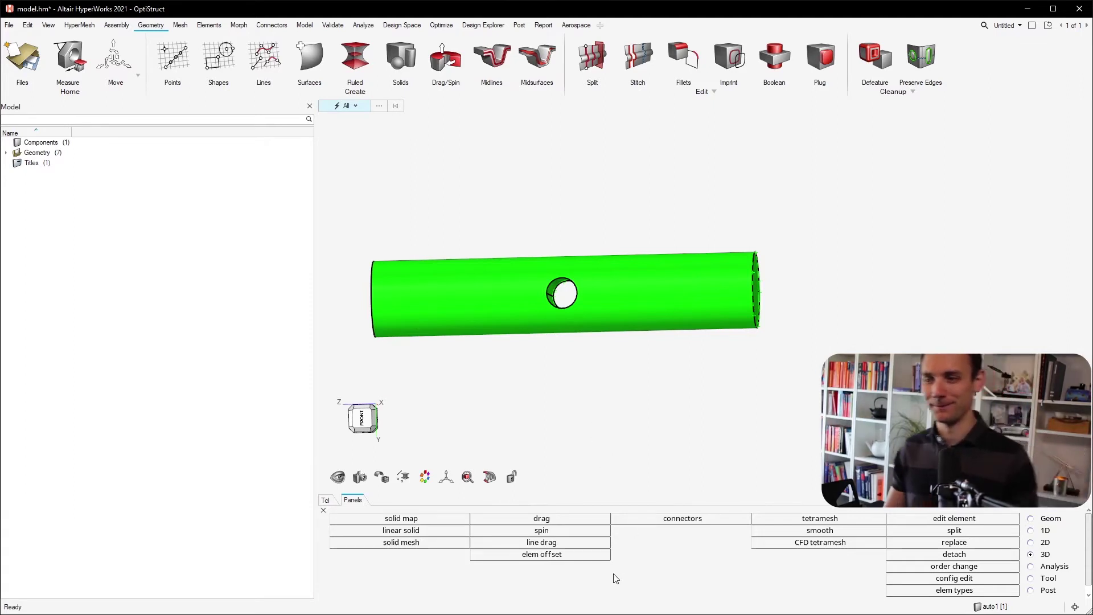
Zoom in and out on the cylinder around its through hole.
{"action": "scroll", "coordinate": [602, 446], "scroll_direction": "up", "scroll_amount": 3}
{"action": "scroll", "coordinate": [605, 371], "scroll_direction": "down", "scroll_amount": 6}
{"action": "scroll", "coordinate": [577, 285], "scroll_direction": "up", "scroll_amount": 2}
{"action": "scroll", "coordinate": [577, 285], "scroll_direction": "up", "scroll_amount": 3}
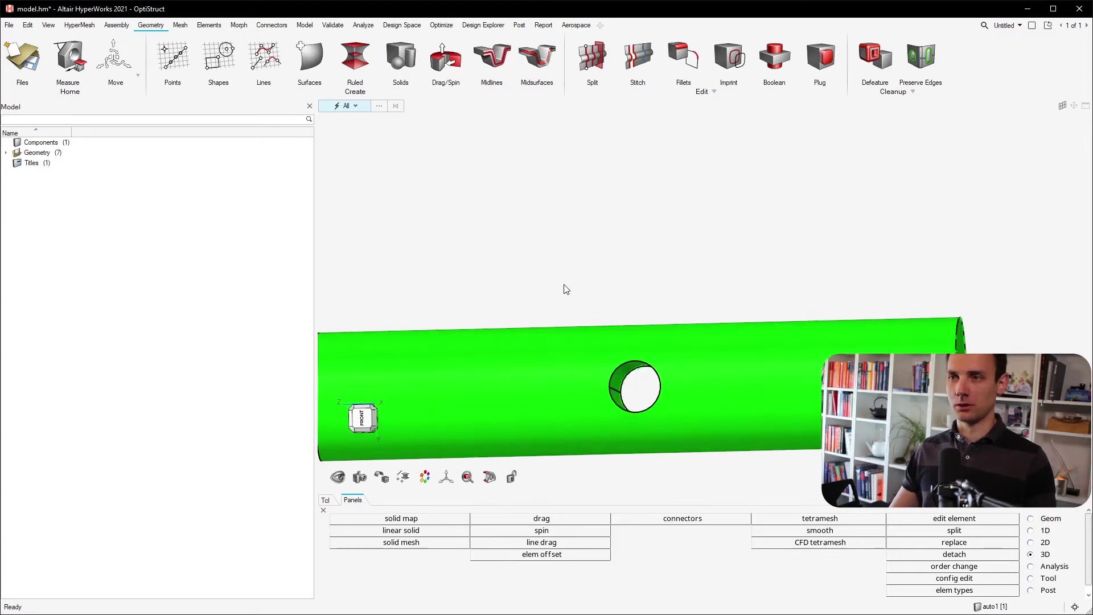
{"action": "scroll", "coordinate": [627, 347], "scroll_direction": "down", "scroll_amount": 3}
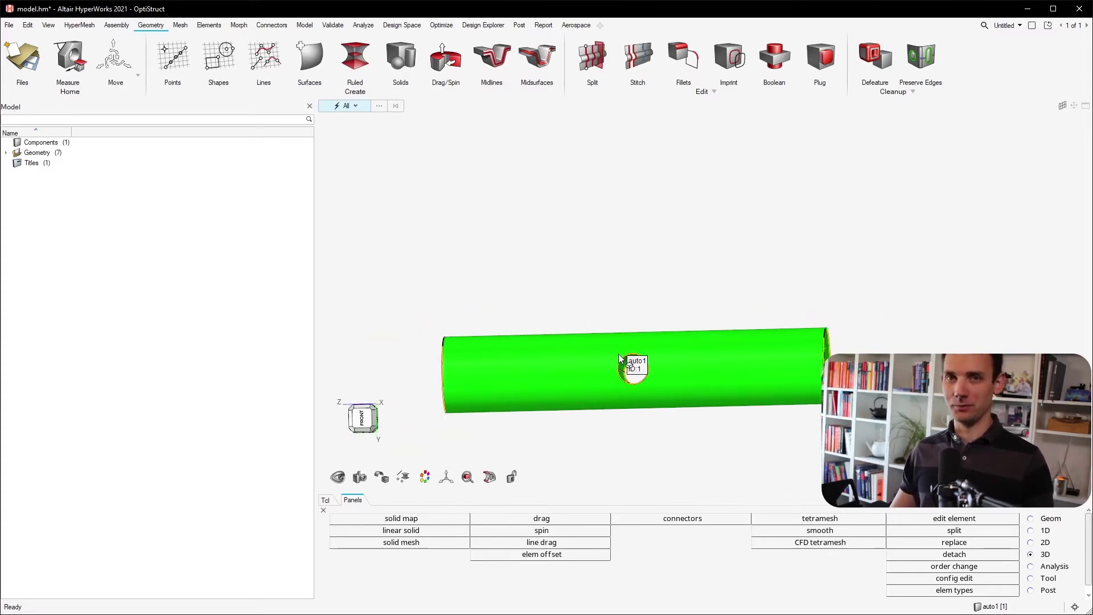
{"action": "scroll", "coordinate": [614, 349], "scroll_direction": "up", "scroll_amount": 2}
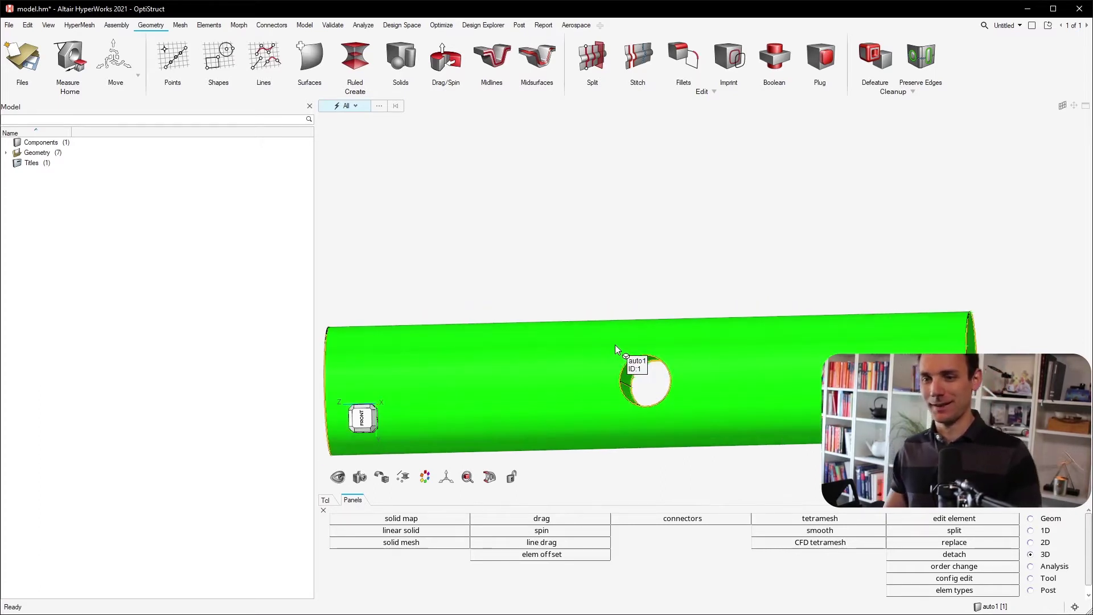
{"action": "scroll", "coordinate": [615, 344], "scroll_direction": "down", "scroll_amount": 4}
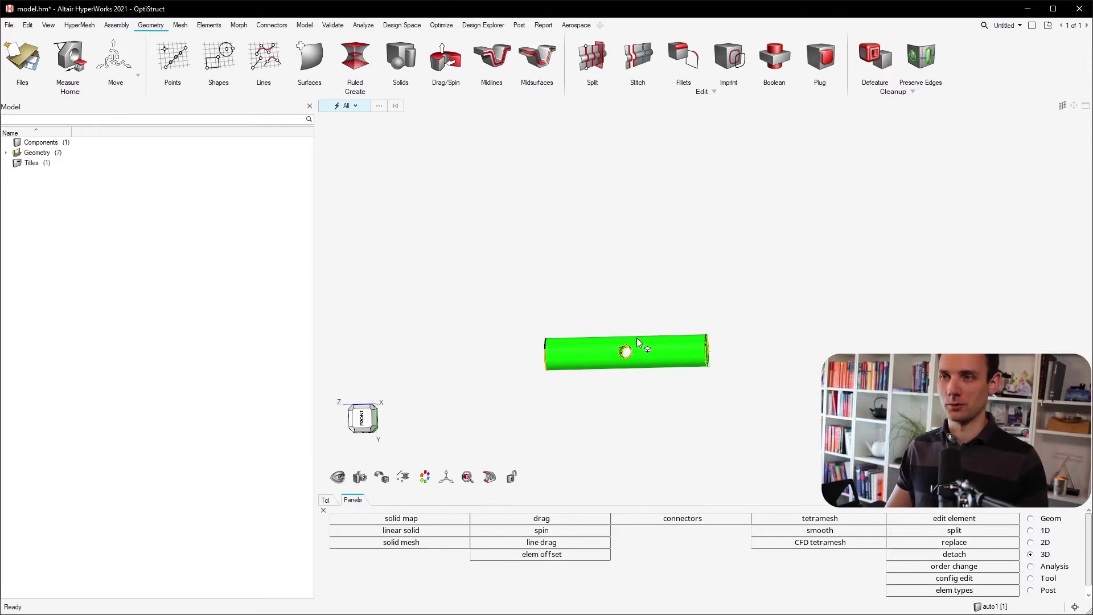
Pan across the cylinder and use circle zoom to inspect the through hole up close.
{"action": "mouse_move", "coordinate": [720, 266]}
{"action": "middle_mouse_down", "text": "ctrl"}
{"action": "mouse_move", "coordinate": [412, 435]}
{"action": "mouse_move", "coordinate": [677, 322]}
{"action": "mouse_move", "coordinate": [637, 311]}
{"action": "middle_mouse_up", "text": "ctrl"}
{"action": "middle_click_drag", "start_coordinate": [603, 270], "coordinate": [768, 292], "text": "ctrl"}
{"action": "scroll", "coordinate": [645, 263], "scroll_direction": "up", "scroll_amount": 5}
{"action": "scroll", "coordinate": [647, 269], "scroll_direction": "down", "scroll_amount": 3}
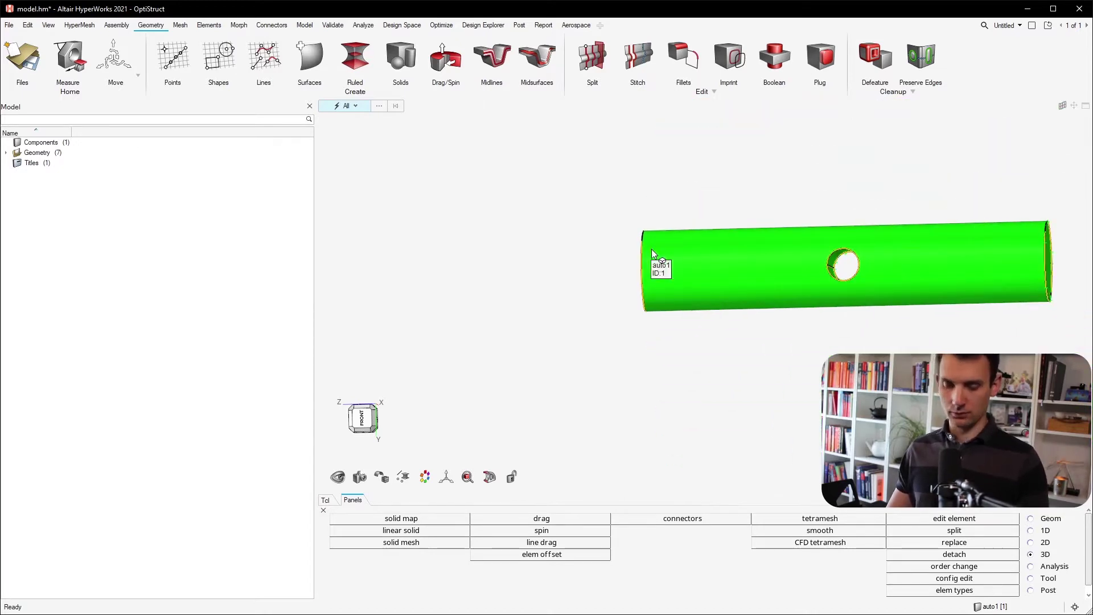
{"action": "middle_click_drag", "start_coordinate": [587, 254], "coordinate": [751, 273]}
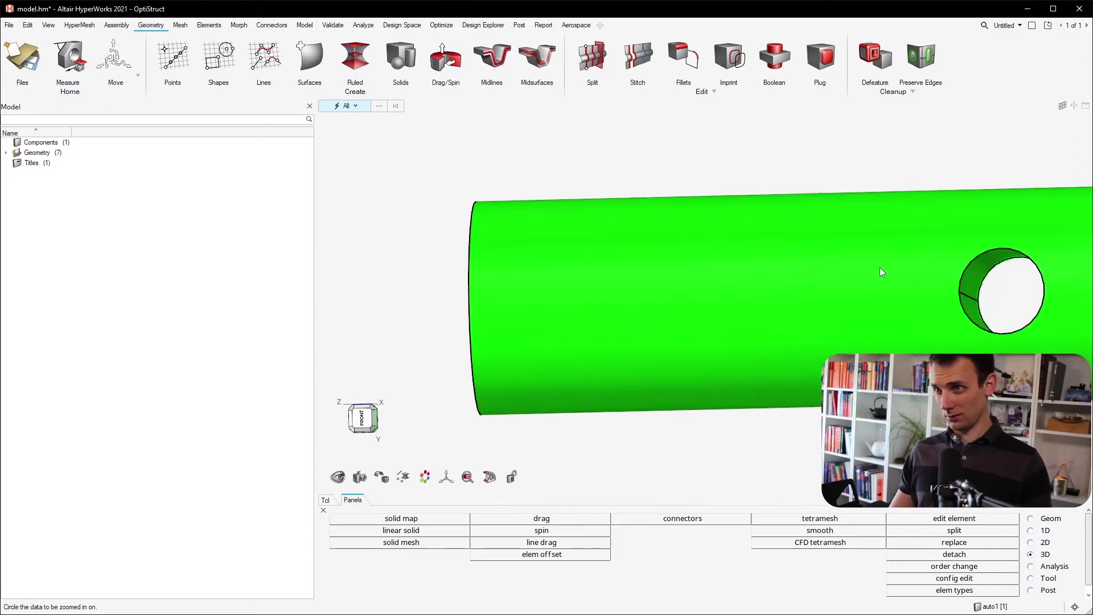
{"action": "scroll", "coordinate": [593, 262], "scroll_direction": "up", "scroll_amount": 1}
{"action": "scroll", "coordinate": [574, 278], "scroll_direction": "down", "scroll_amount": 5}
{"action": "mouse_move", "coordinate": [571, 245]}
{"action": "middle_mouse_down"}
{"action": "mouse_move", "coordinate": [481, 285]}
{"action": "mouse_move", "coordinate": [462, 228]}
{"action": "mouse_move", "coordinate": [521, 246]}
{"action": "middle_mouse_up"}
{"action": "mouse_move", "coordinate": [769, 203]}
{"action": "middle_mouse_down"}
{"action": "mouse_move", "coordinate": [505, 315]}
{"action": "mouse_move", "coordinate": [689, 218]}
{"action": "middle_mouse_up"}
{"action": "mouse_move", "coordinate": [808, 262]}
{"action": "middle_mouse_down", "text": "ctrl"}
{"action": "mouse_move", "coordinate": [801, 330]}
{"action": "mouse_move", "coordinate": [841, 284]}
{"action": "middle_mouse_up", "text": "ctrl"}
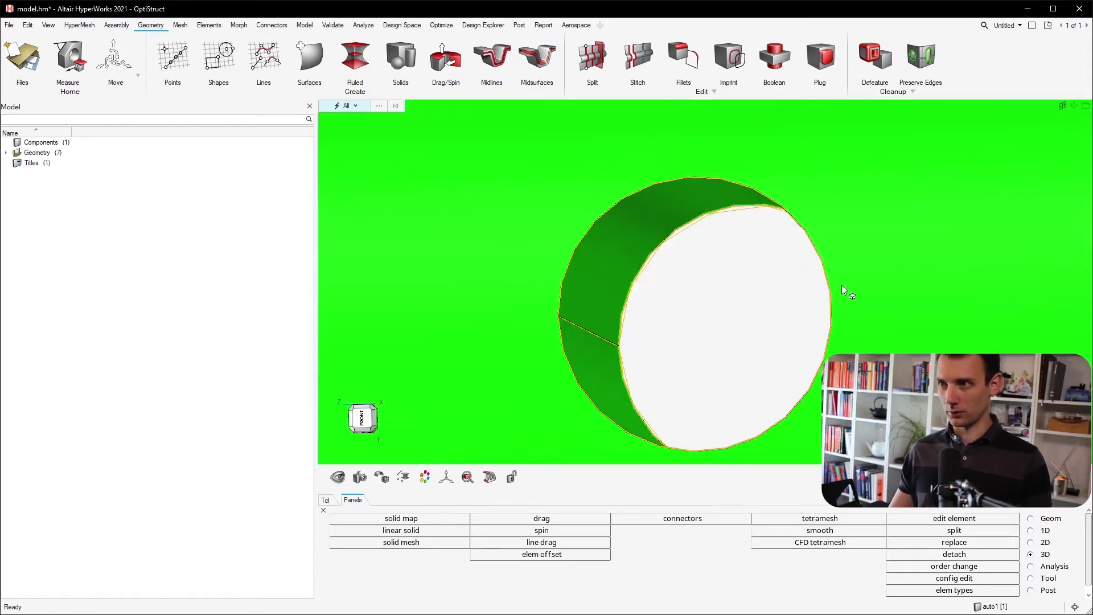
{"action": "scroll", "coordinate": [764, 299], "scroll_direction": "down", "scroll_amount": 5}
{"action": "scroll", "coordinate": [735, 305], "scroll_direction": "up", "scroll_amount": 4}
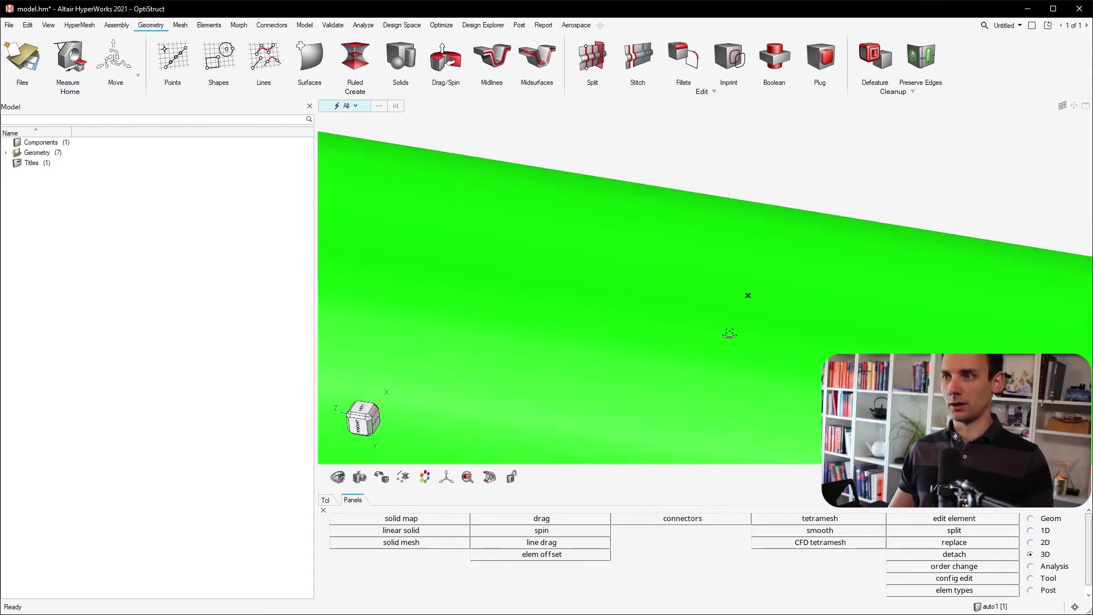
Examine the hole region at different magnifications, fit the whole cylinder in the view, and turn it to an oblique angle.
{"action": "scroll", "coordinate": [746, 290], "scroll_direction": "down", "scroll_amount": 3}
{"action": "scroll", "coordinate": [696, 344], "scroll_direction": "down", "scroll_amount": 5}
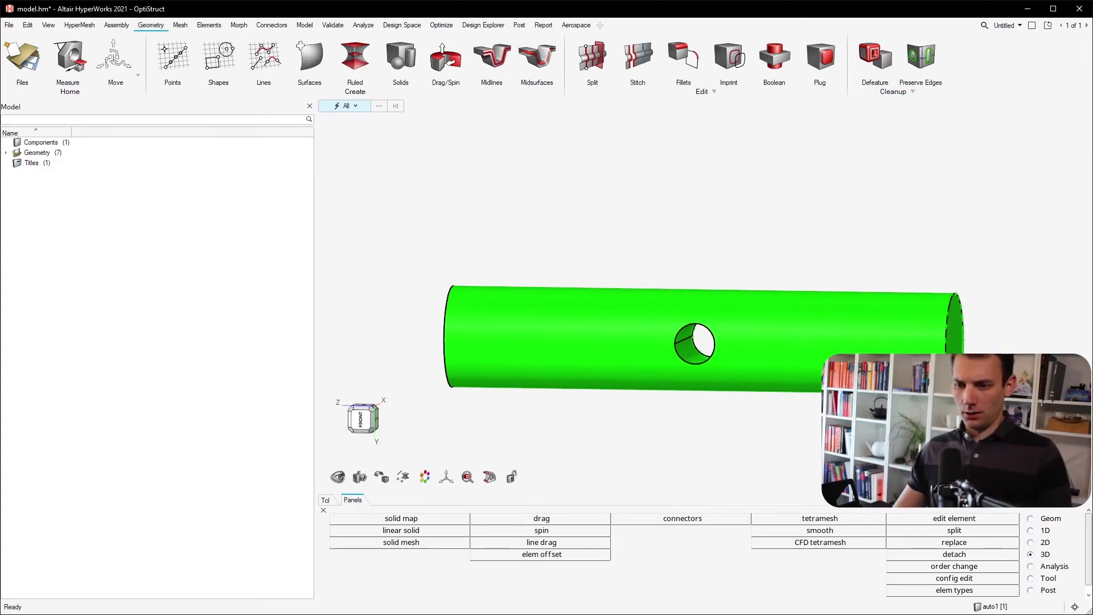
{"action": "scroll", "coordinate": [634, 310], "scroll_direction": "down", "scroll_amount": 2}
{"action": "scroll", "coordinate": [647, 329], "scroll_direction": "up", "scroll_amount": 6}
{"action": "right_click_drag", "start_coordinate": [684, 246], "coordinate": [708, 270]}
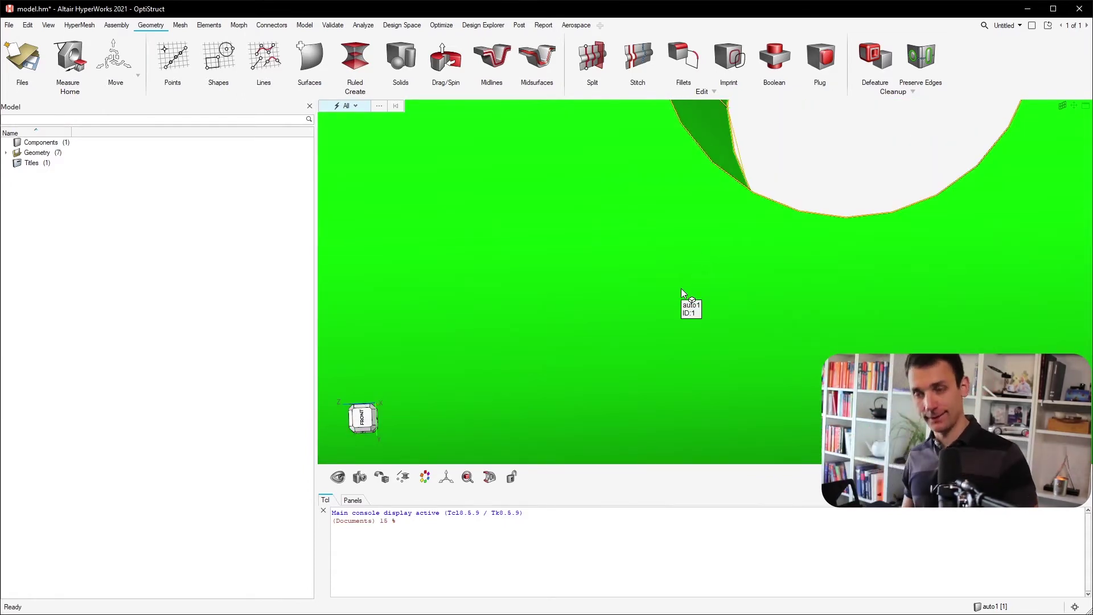
{"action": "key", "text": "f"}
{"action": "right_click_drag", "start_coordinate": [735, 309], "coordinate": [671, 264]}
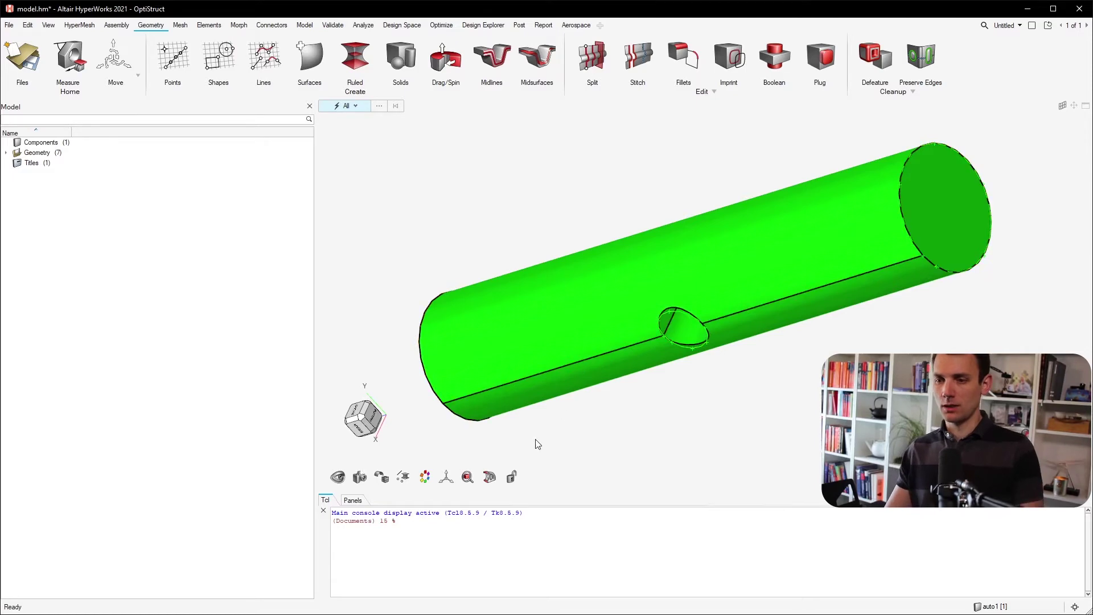
Rotate the cylinder to show an end face and switch back and forth between the current and previous views.
{"action": "right_click_drag", "start_coordinate": [504, 400], "coordinate": [666, 348]}
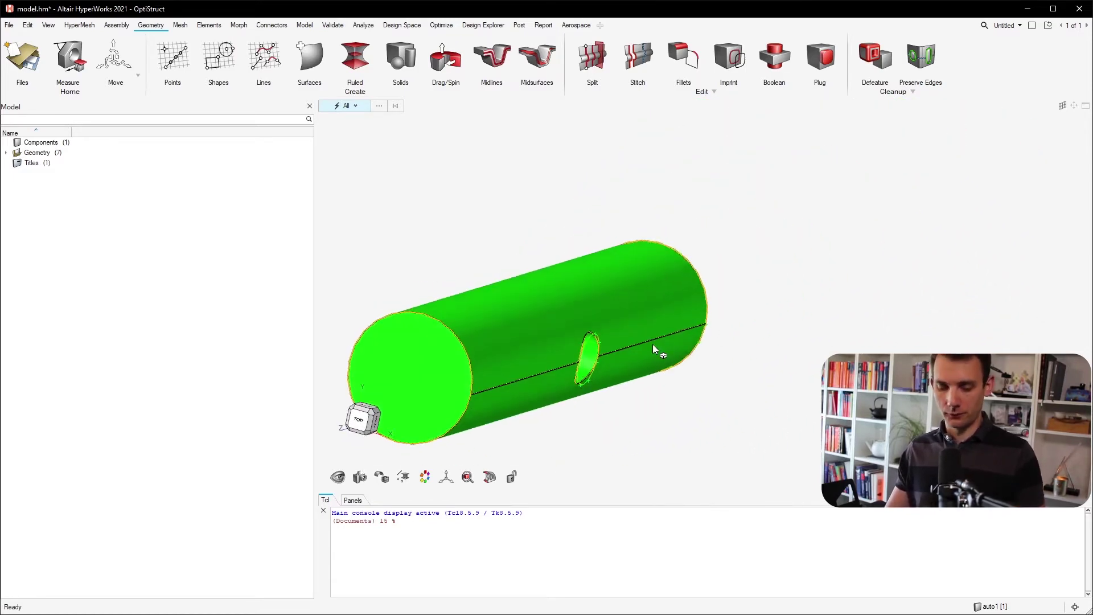
{"action": "key", "text": "b"}
{"action": "key", "text": "b"}
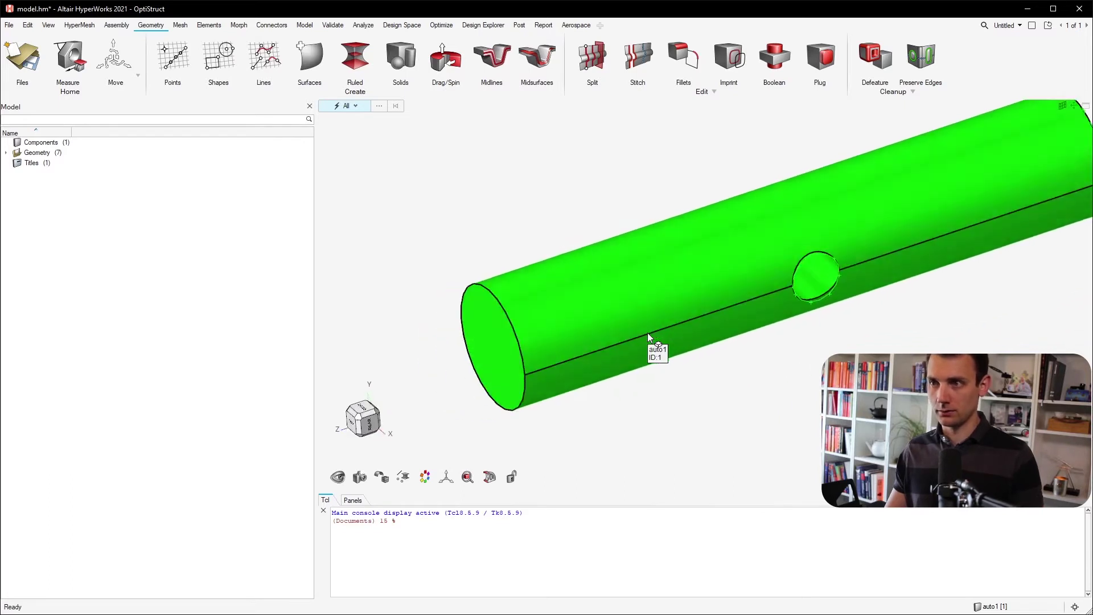
{"action": "key", "text": "b"}
{"action": "key", "text": "b"}
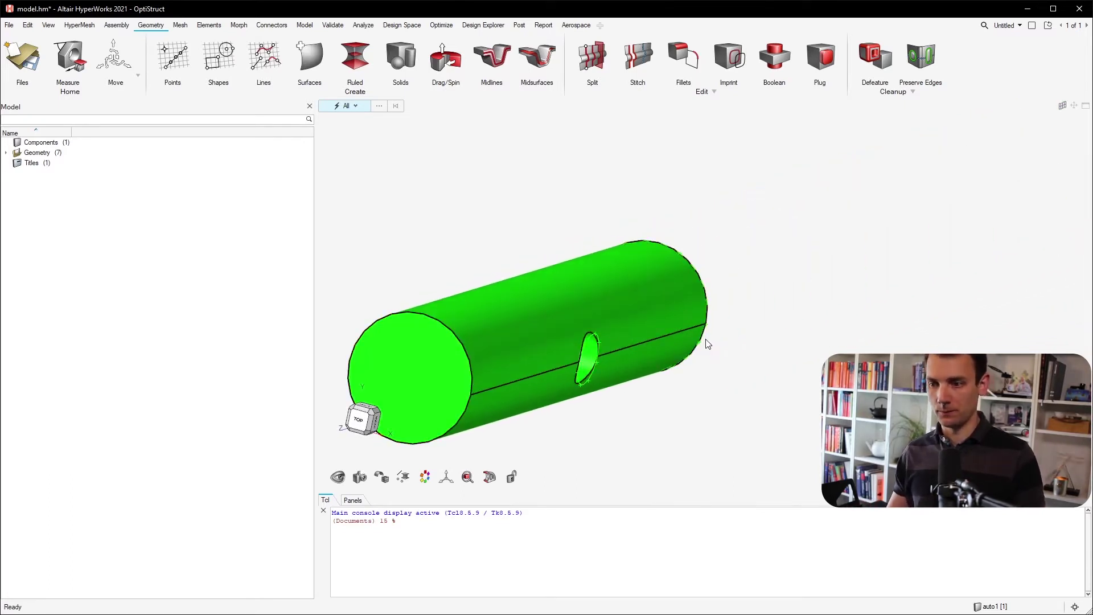
Orient the cylinder diagonally with the through hole facing the viewer and save this view in slot 1.
{"action": "middle_click_drag", "start_coordinate": [687, 287], "coordinate": [675, 286]}
{"action": "right_click_drag", "start_coordinate": [678, 287], "coordinate": [622, 286]}
{"action": "scroll", "coordinate": [640, 280], "scroll_direction": "down", "scroll_amount": 5}
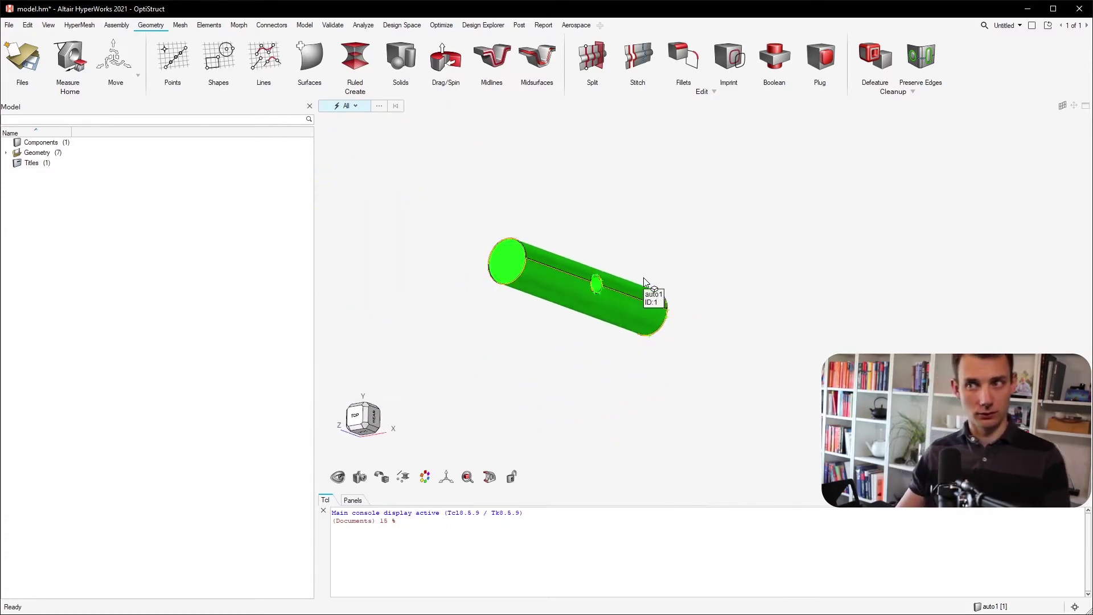
{"action": "scroll", "coordinate": [614, 281], "scroll_direction": "up", "scroll_amount": 5}
{"action": "middle_click_drag", "start_coordinate": [608, 291], "coordinate": [549, 315]}
{"action": "right_click_drag", "start_coordinate": [549, 315], "coordinate": [675, 321]}
{"action": "middle_click_drag", "start_coordinate": [676, 320], "coordinate": [614, 310]}
{"action": "right_click_drag", "start_coordinate": [614, 310], "coordinate": [836, 334]}
{"action": "middle_click_drag", "start_coordinate": [835, 334], "coordinate": [813, 320]}
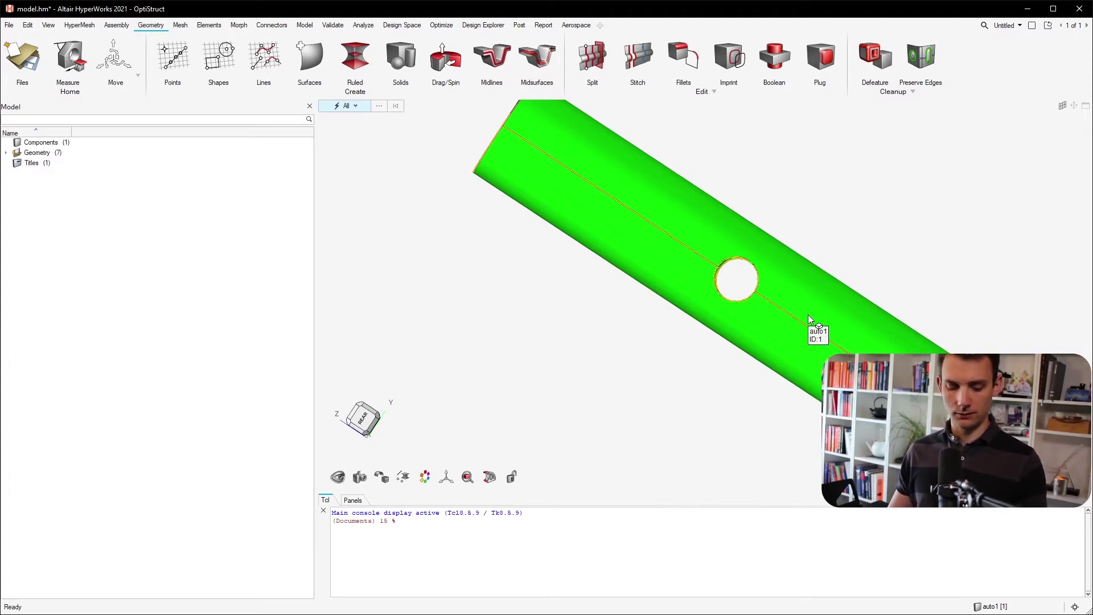
{"action": "key", "text": "ctrl+shift+1"}
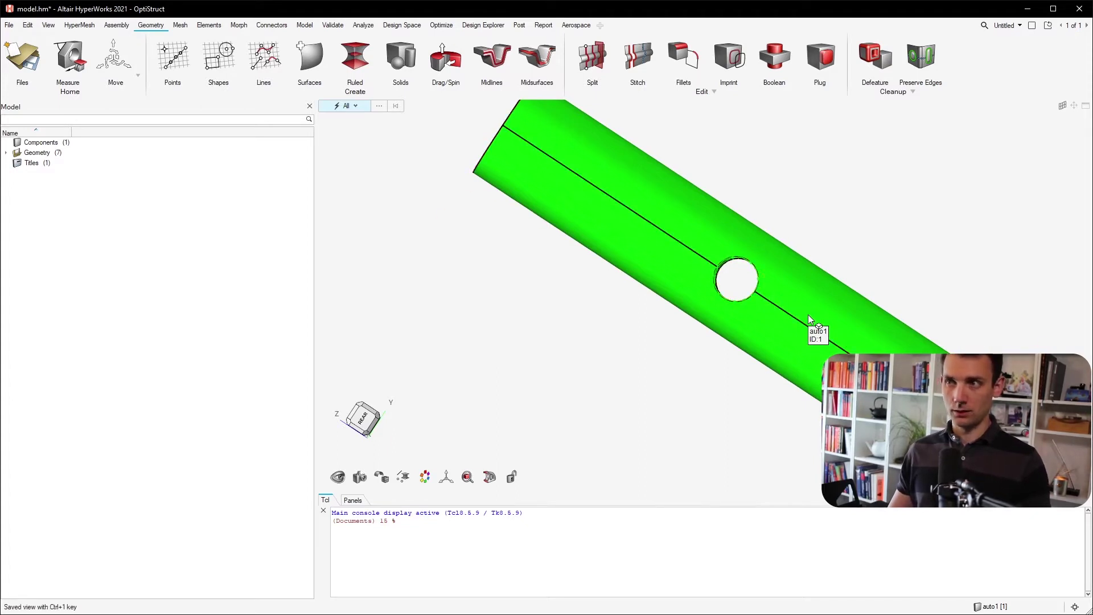
Rotate the cylinder until one end face points toward the viewer and save this view in slot 2.
{"action": "mouse_move", "coordinate": [798, 318]}
{"action": "left_mouse_down", "text": "ctrl"}
{"action": "mouse_move", "coordinate": [673, 298]}
{"action": "mouse_move", "coordinate": [735, 302]}
{"action": "mouse_move", "coordinate": [720, 280]}
{"action": "mouse_move", "coordinate": [734, 278]}
{"action": "mouse_move", "coordinate": [720, 271]}
{"action": "mouse_move", "coordinate": [740, 276]}
{"action": "left_mouse_up", "text": "ctrl"}
{"action": "right_click_drag", "start_coordinate": [931, 341], "coordinate": [803, 230], "text": "ctrl"}
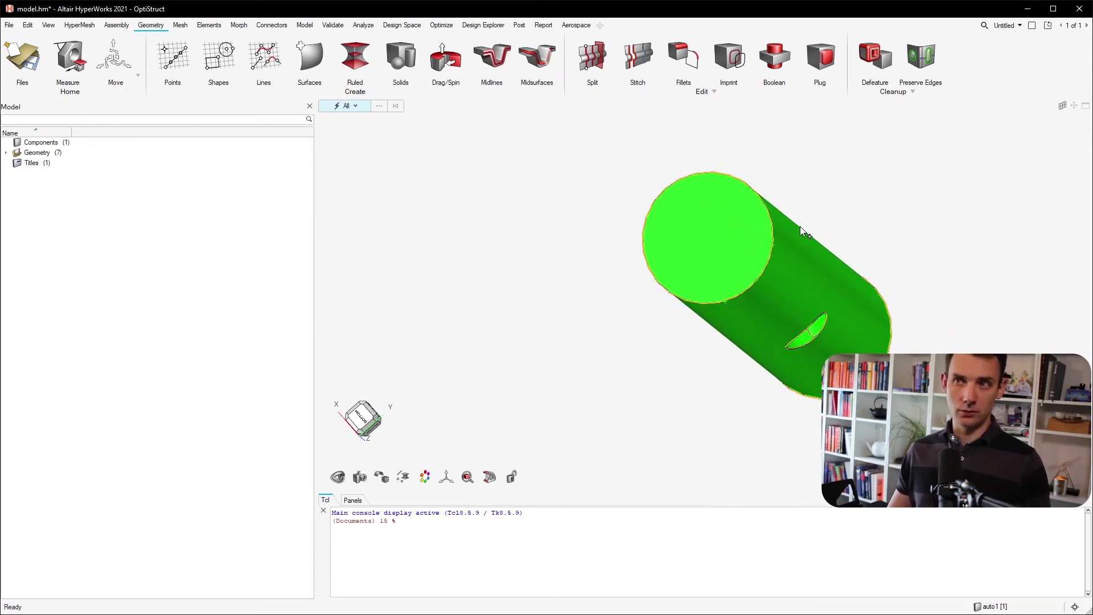
{"action": "key", "text": "ctrl+2"}
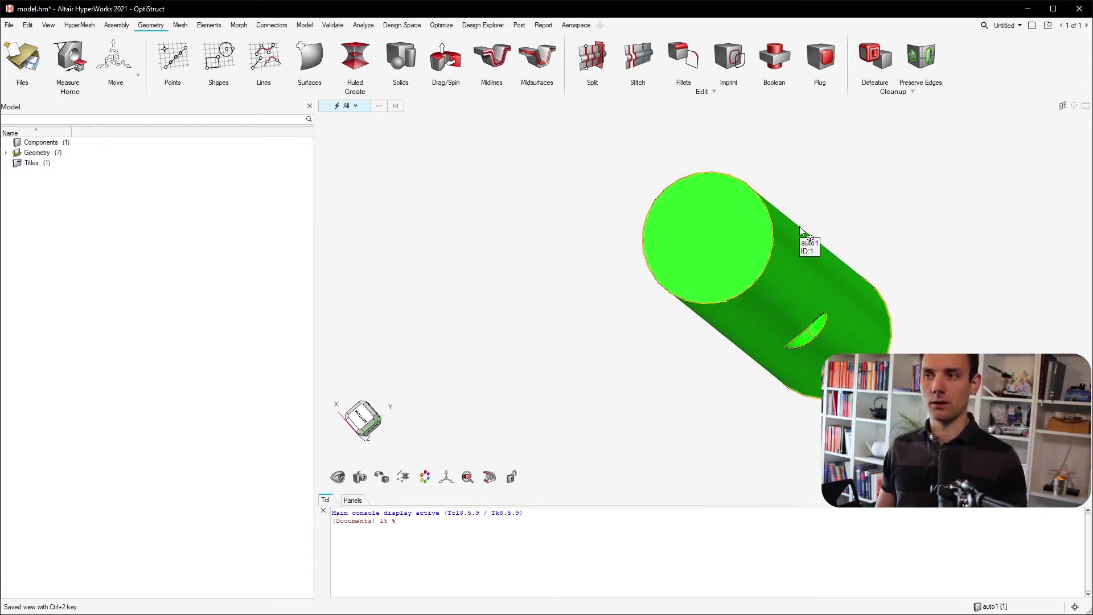
Recall the saved views 1 and 2, and turn the cylinder to show it lengthwise.
{"action": "key", "text": "ctrl+1"}
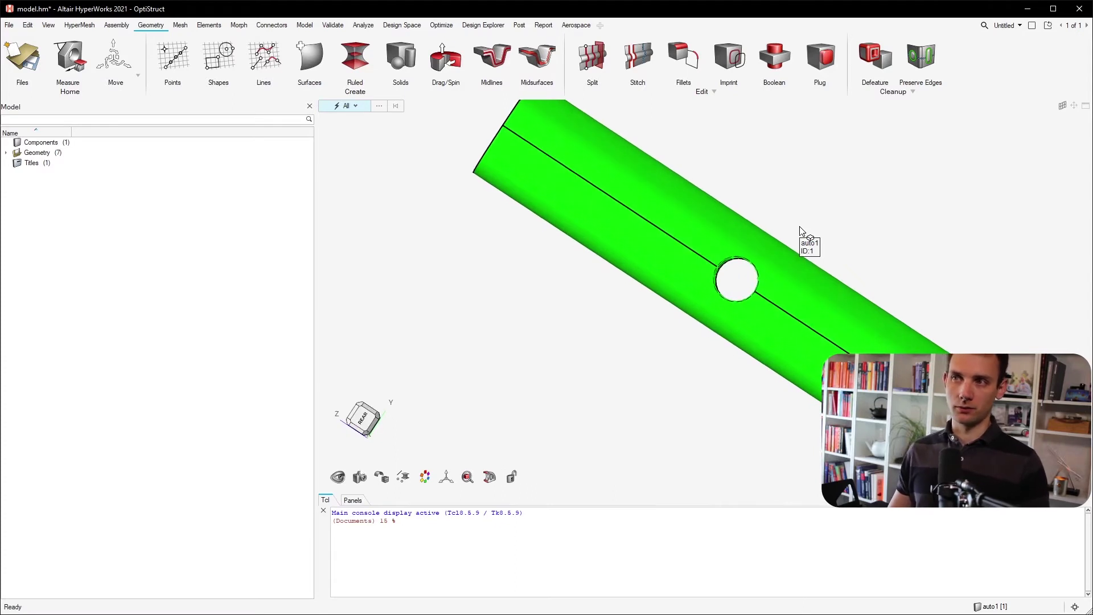
{"action": "key", "text": "ctrl+2"}
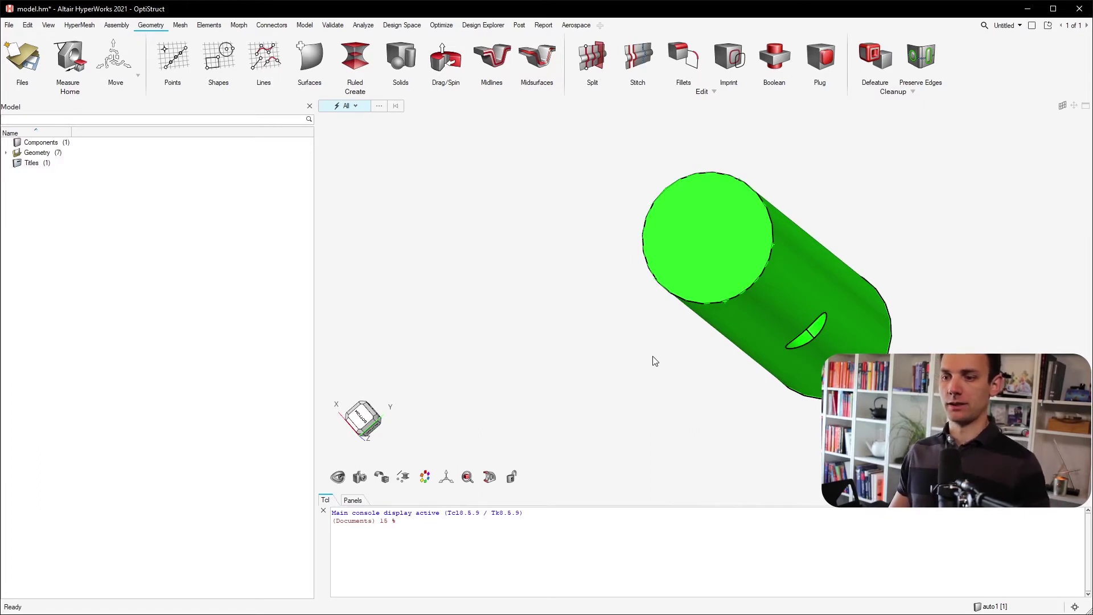
{"action": "left_click_drag", "start_coordinate": [517, 422], "coordinate": [693, 373], "text": "ctrl"}
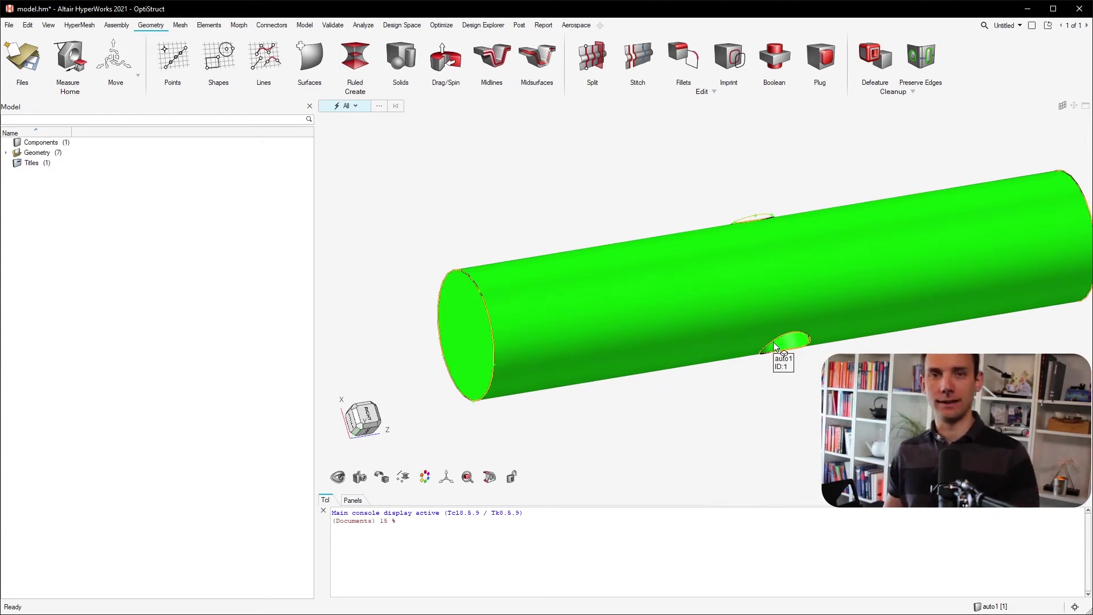
Hide the cylinder component with the Show/Hide tool, display everything again and leave the tool.
{"action": "left_click", "coordinate": [338, 477]}
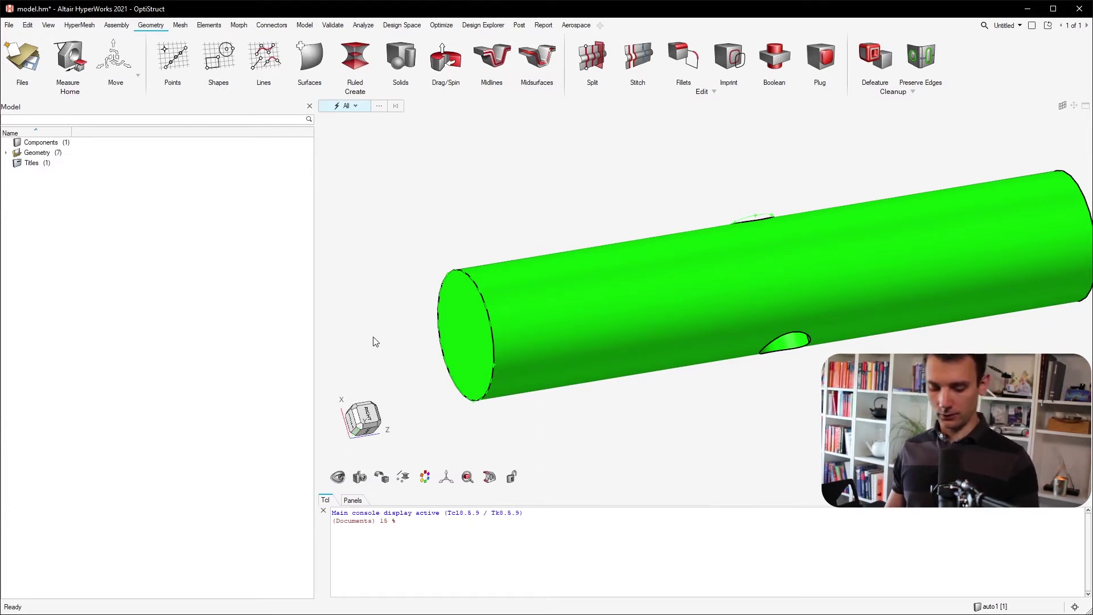
{"action": "key", "text": "h"}
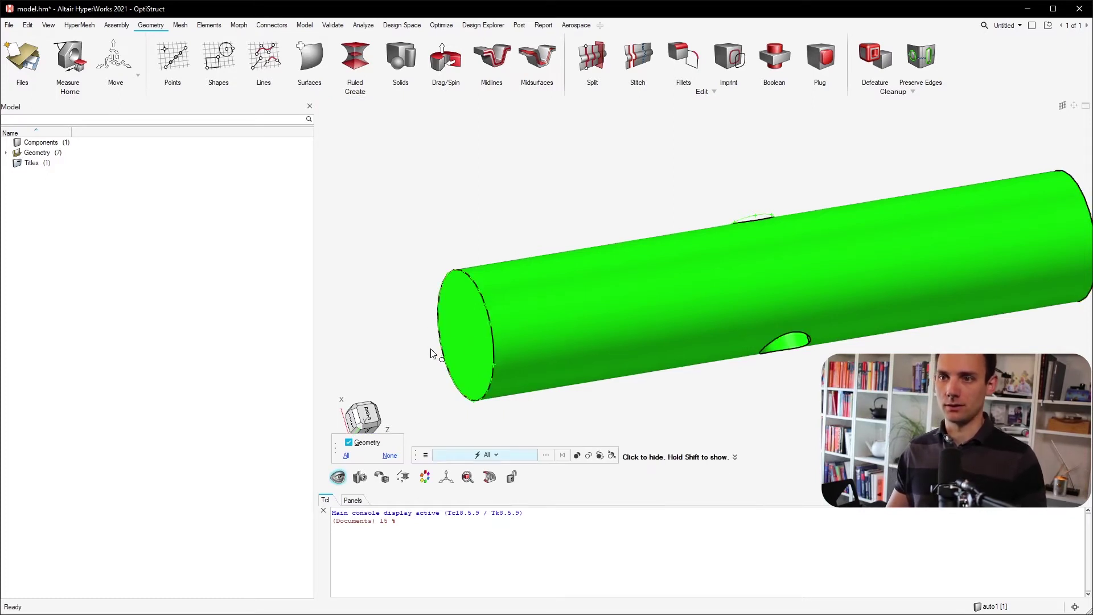
{"action": "left_click", "coordinate": [592, 311]}
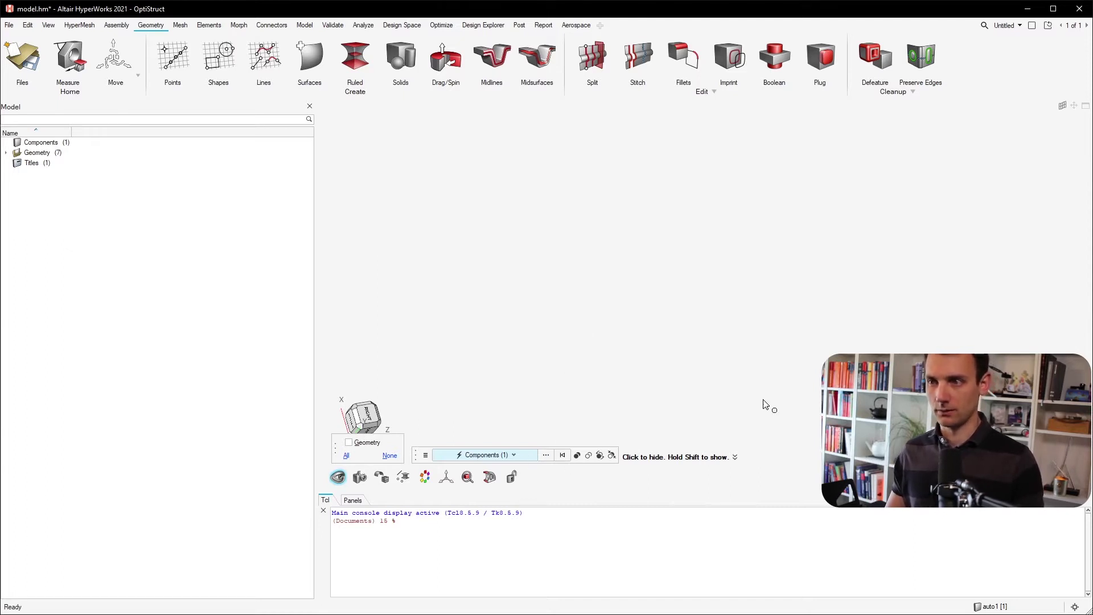
{"action": "left_click", "coordinate": [681, 370]}
{"action": "key", "text": "a"}
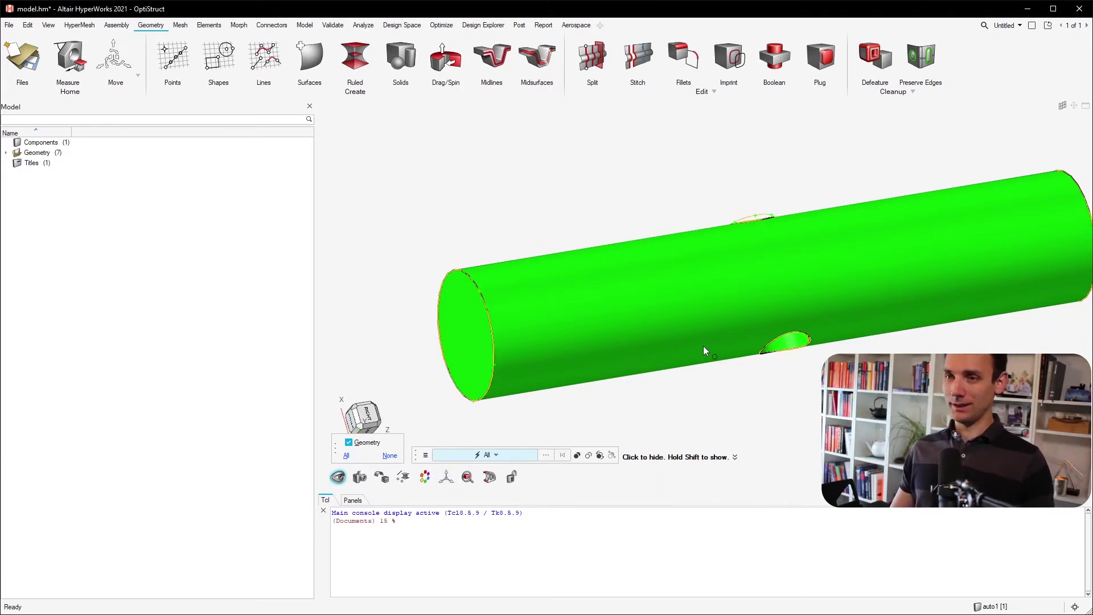
{"action": "middle_click_drag", "start_coordinate": [704, 348], "coordinate": [655, 436]}
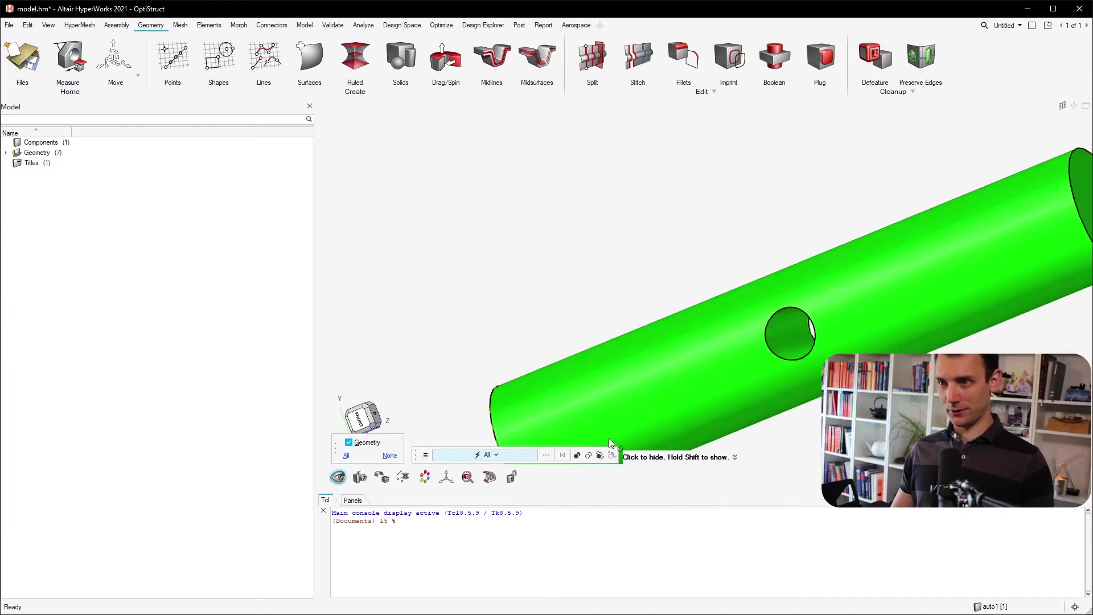
{"action": "scroll", "coordinate": [626, 434], "scroll_direction": "down", "scroll_amount": 2}
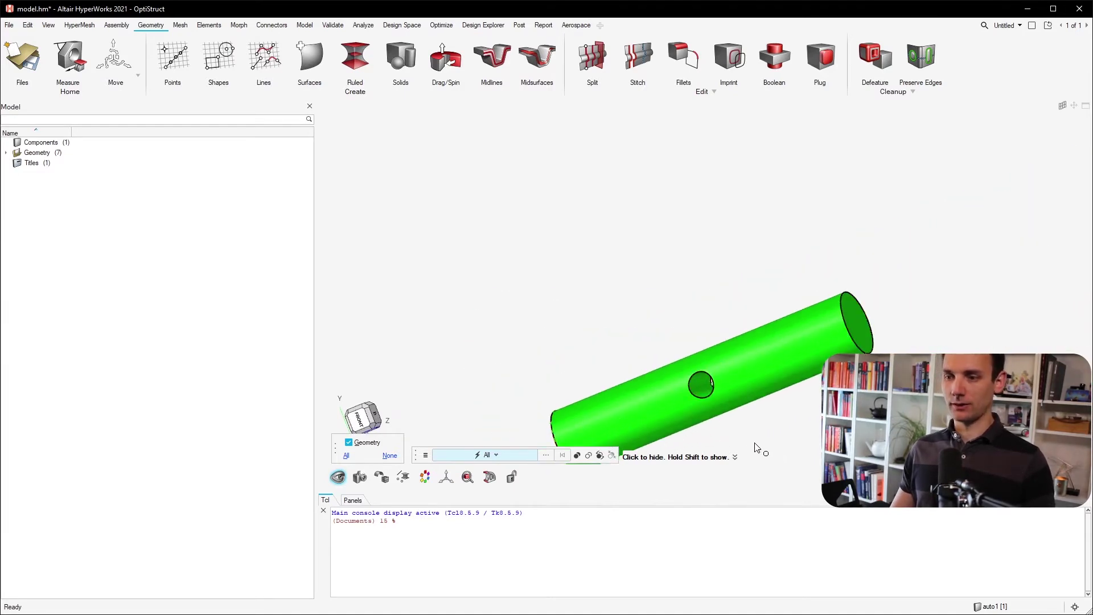
{"action": "key", "text": "Escape"}
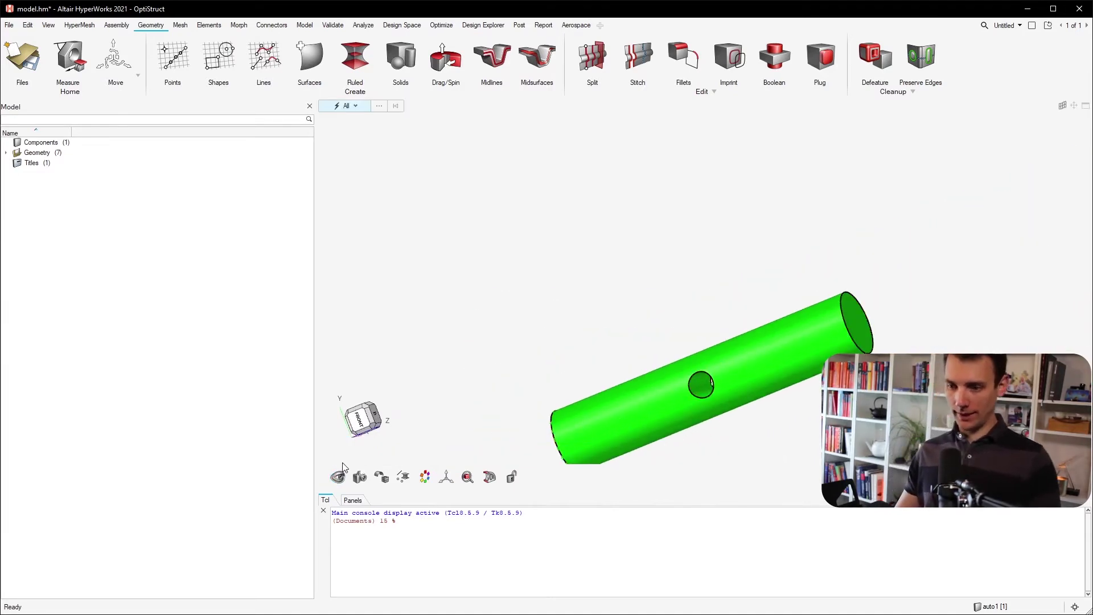
Expand the Geometry folder in the model tree and view the visibility options for Solids.
{"action": "scroll", "coordinate": [601, 360], "scroll_direction": "down", "scroll_amount": 2}
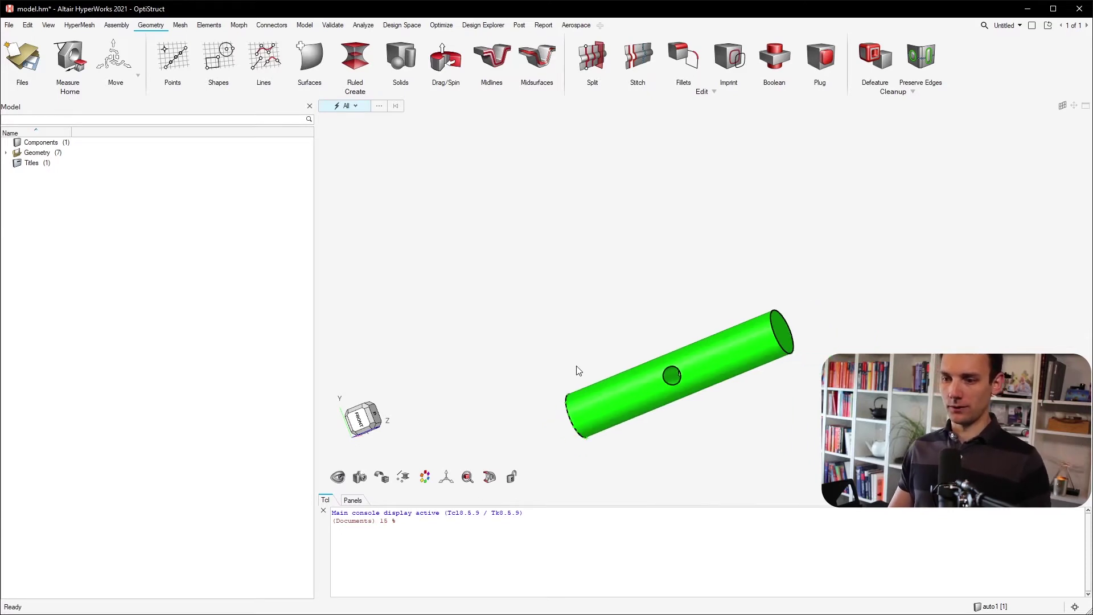
{"action": "mouse_move", "coordinate": [580, 370]}
{"action": "middle_mouse_down"}
{"action": "mouse_move", "coordinate": [586, 344]}
{"action": "mouse_move", "coordinate": [588, 388]}
{"action": "middle_mouse_up"}
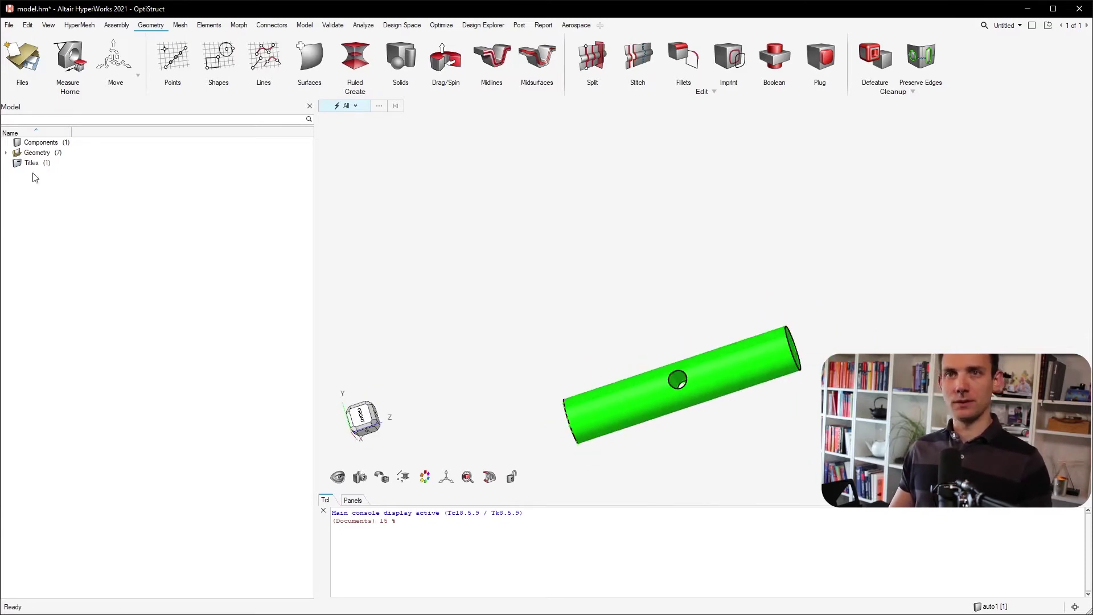
{"action": "left_click", "coordinate": [6, 153]}
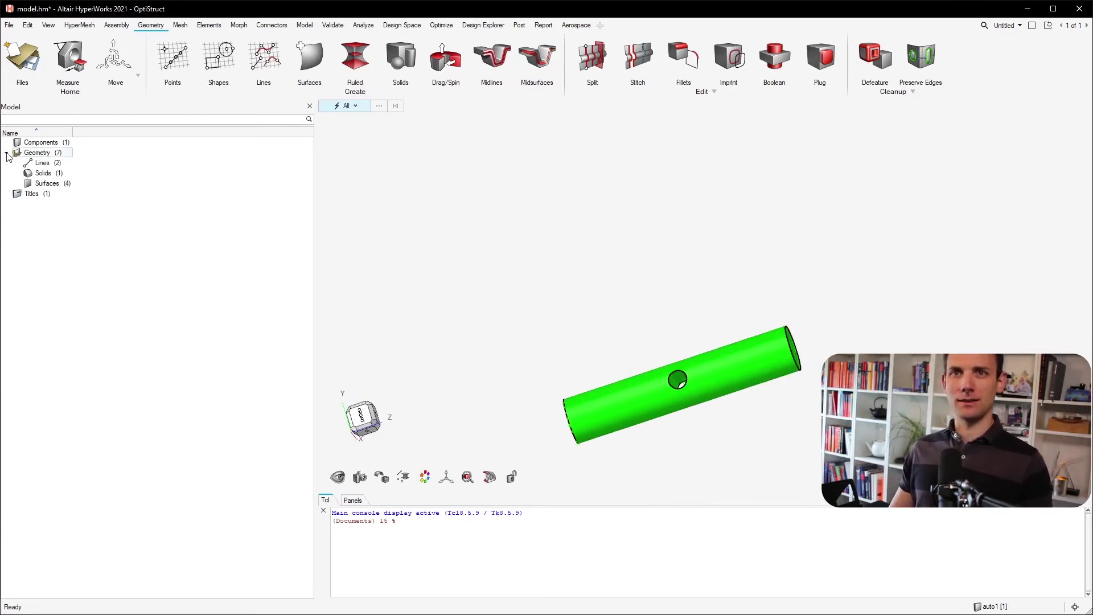
{"action": "right_click", "coordinate": [46, 178]}
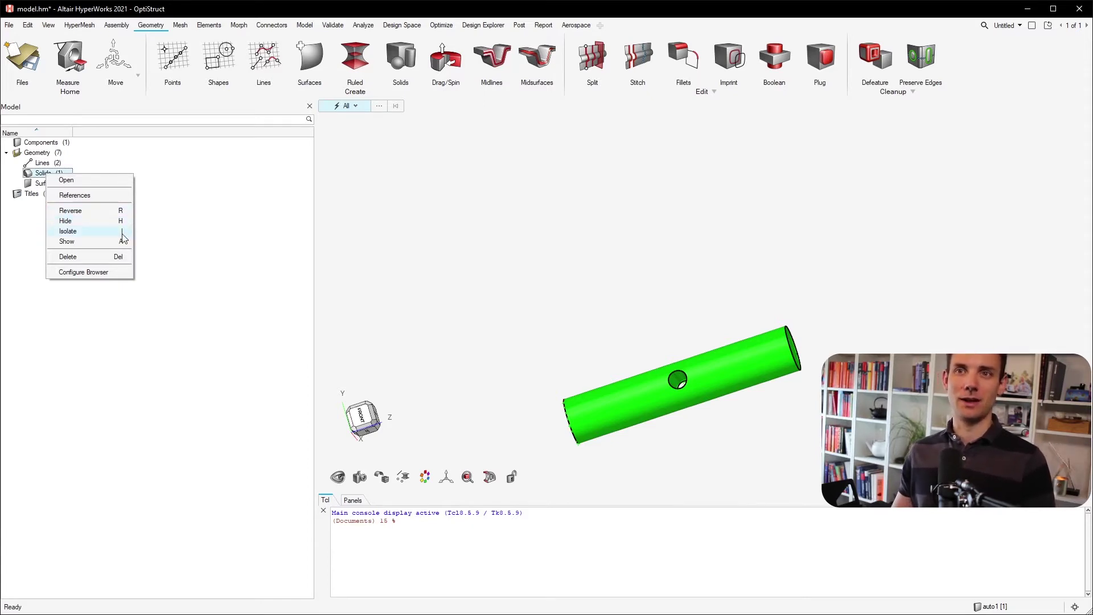
{"action": "left_click", "coordinate": [193, 240]}
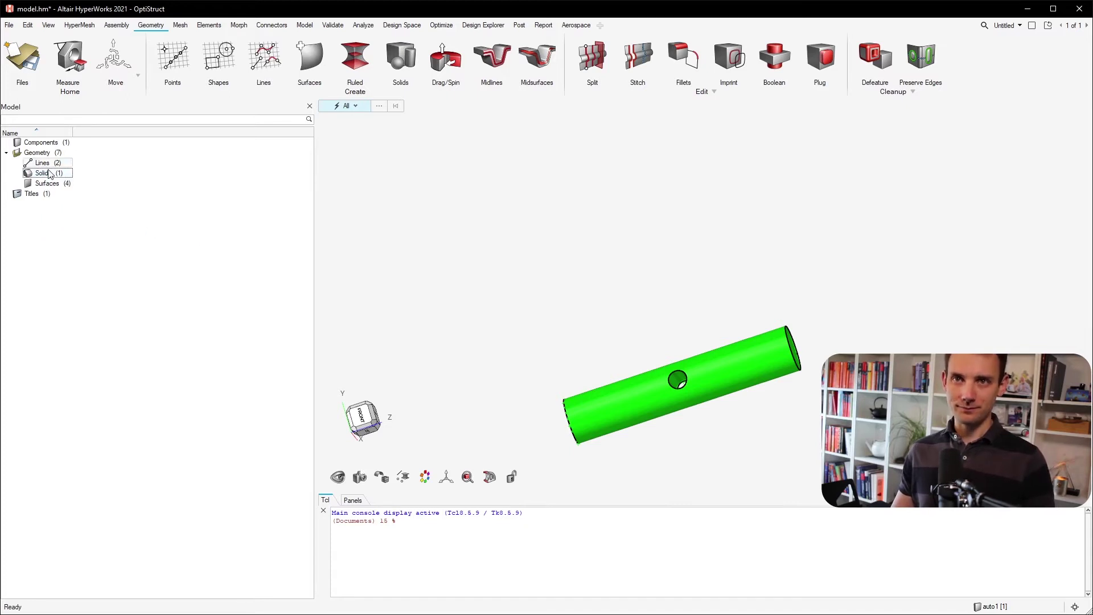
Open the component list, duplicate auto1 under the name auto2, and duplicate auto2 with its default name.
{"action": "left_click", "coordinate": [37, 143]}
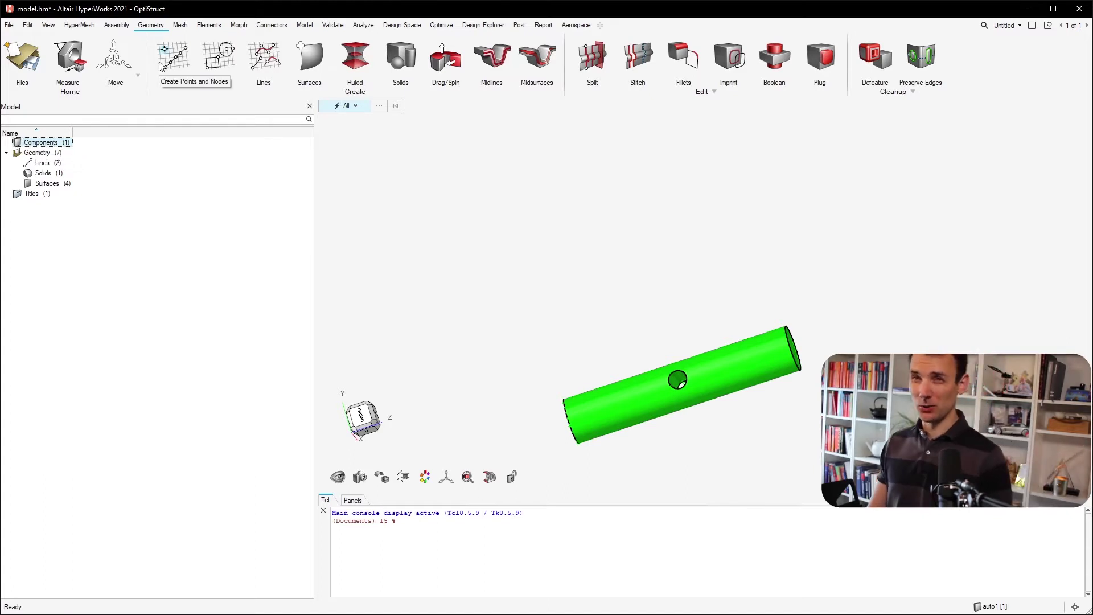
{"action": "double_click", "coordinate": [39, 142]}
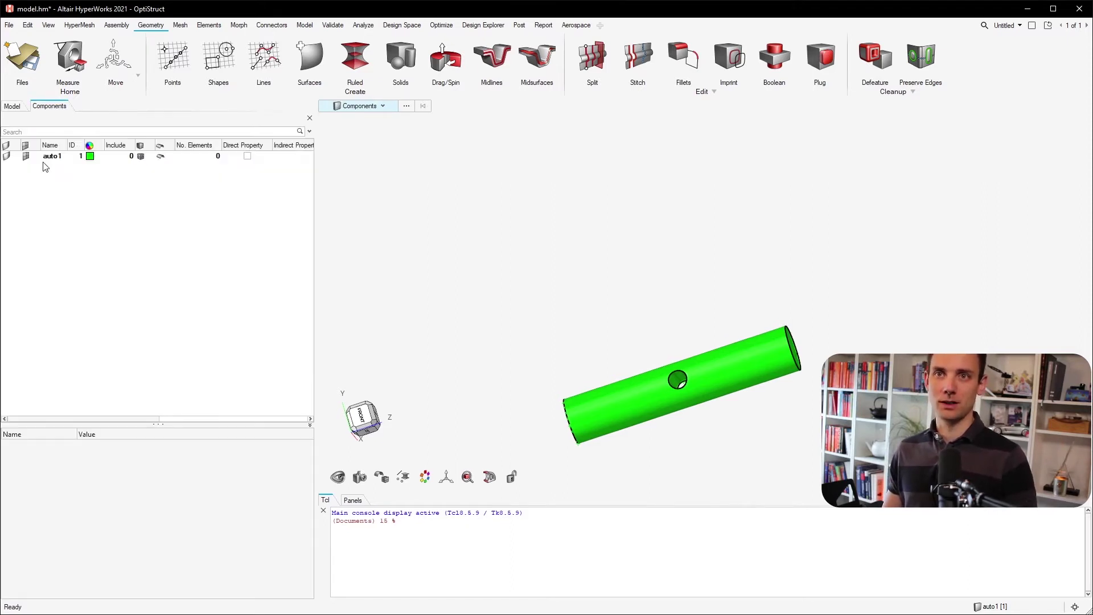
{"action": "right_click", "coordinate": [57, 158]}
{"action": "left_click", "coordinate": [72, 175]}
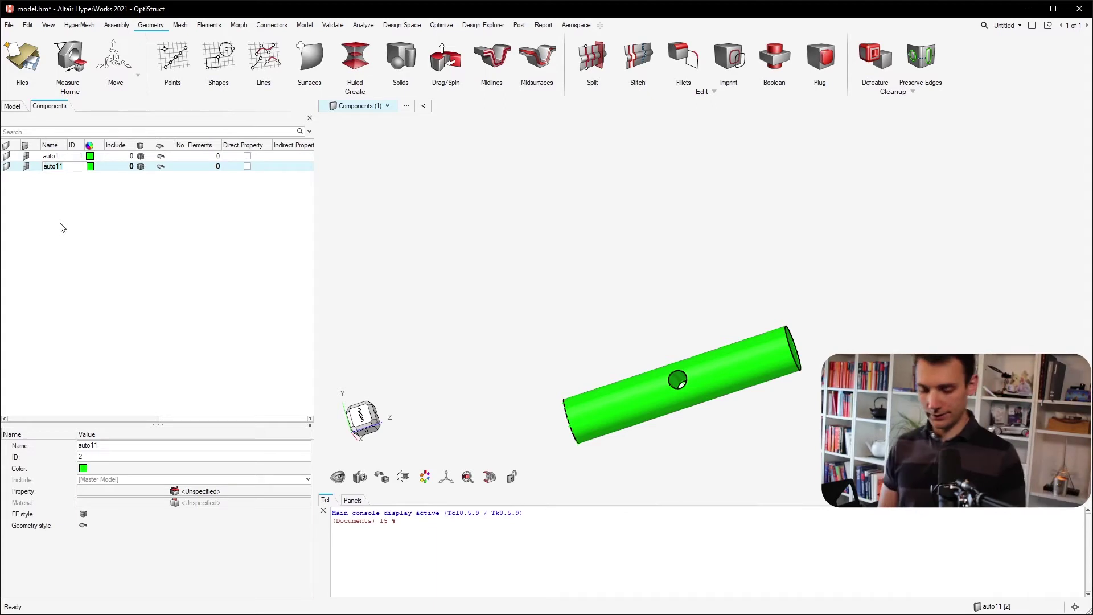
{"action": "type", "text": "auto2"}
{"action": "key", "text": "Return"}
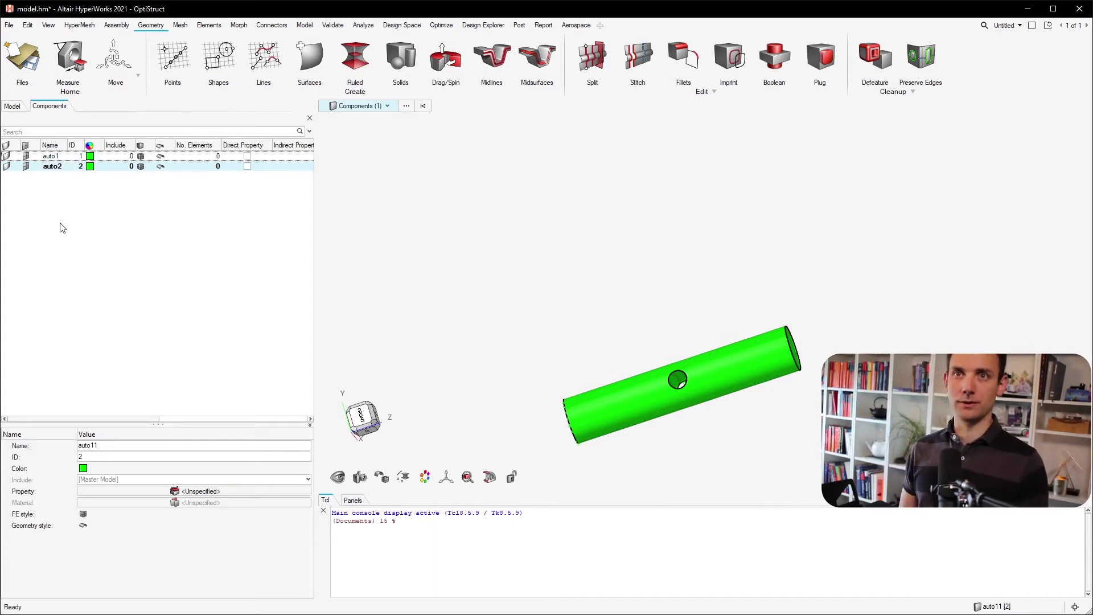
{"action": "key", "text": "ctrl+d"}
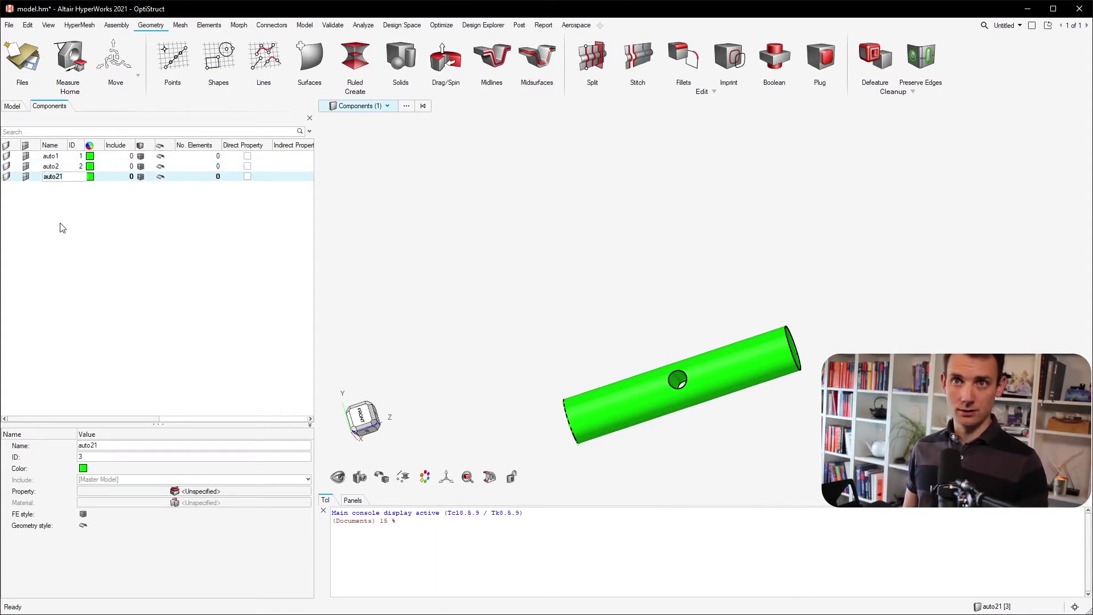
{"action": "left_click", "coordinate": [173, 257]}
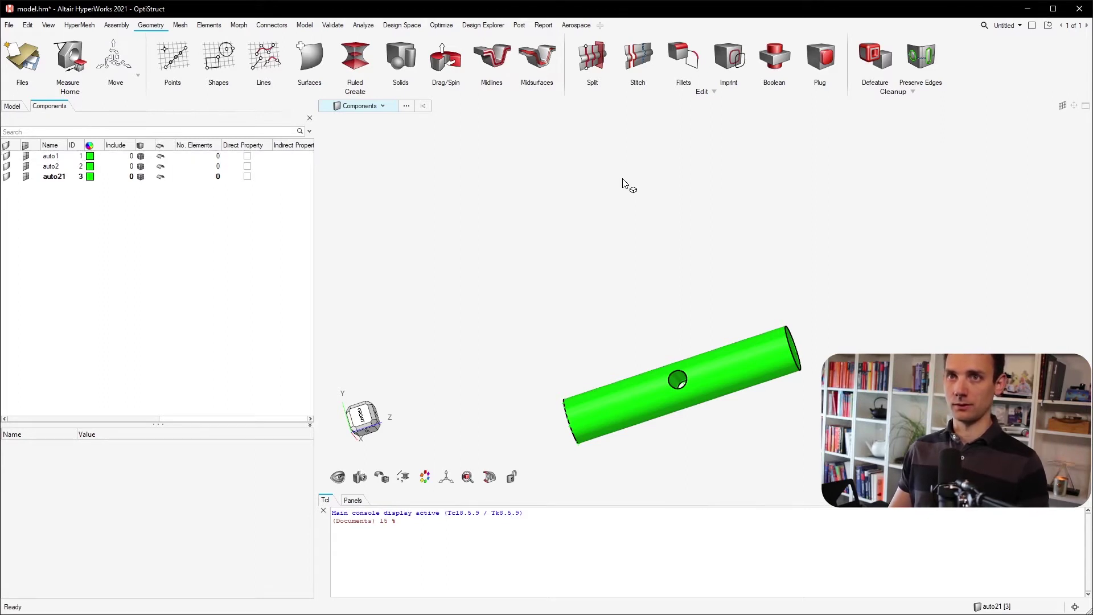
Move the auto1 cylinder along the Y axis to a position of about Y 64.5.
{"action": "scroll", "coordinate": [623, 183], "scroll_direction": "down", "scroll_amount": 1}
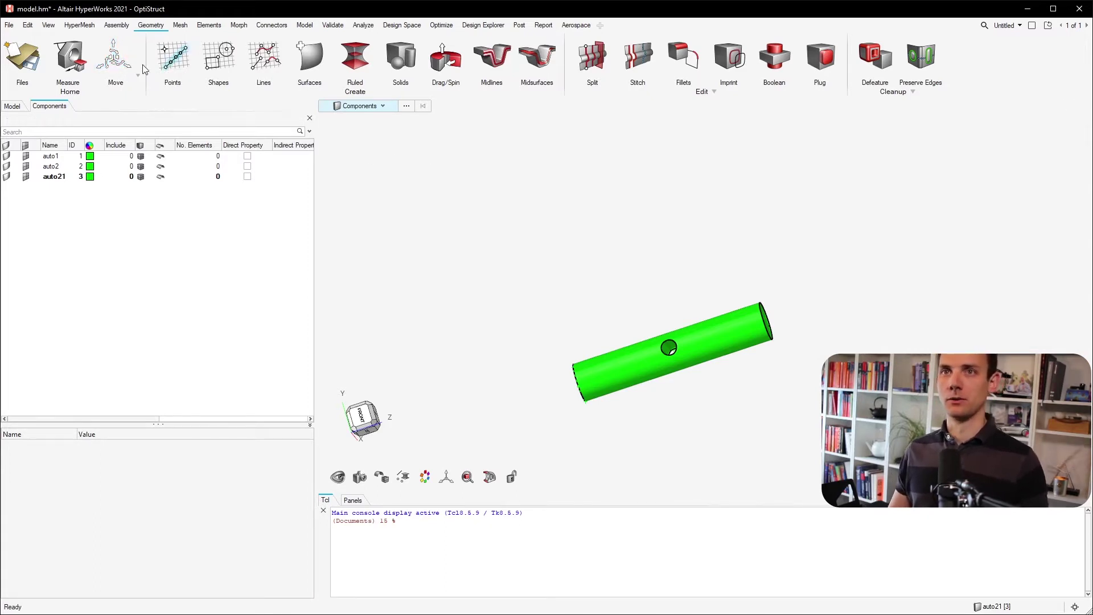
{"action": "left_click", "coordinate": [117, 57]}
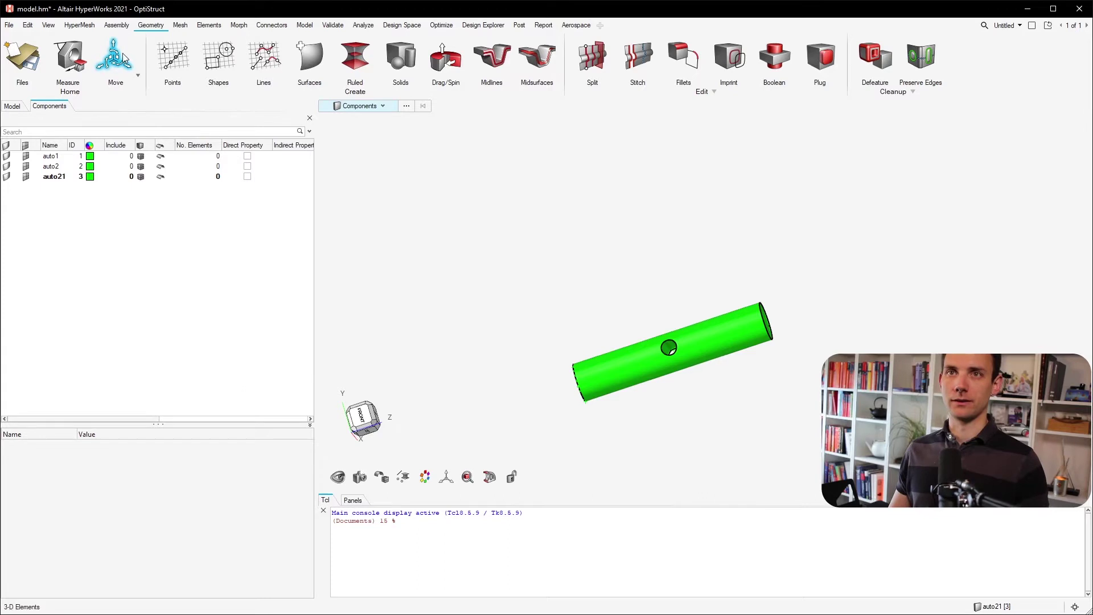
{"action": "left_click", "coordinate": [697, 336]}
{"action": "left_click_drag", "start_coordinate": [660, 319], "coordinate": [629, 206]}
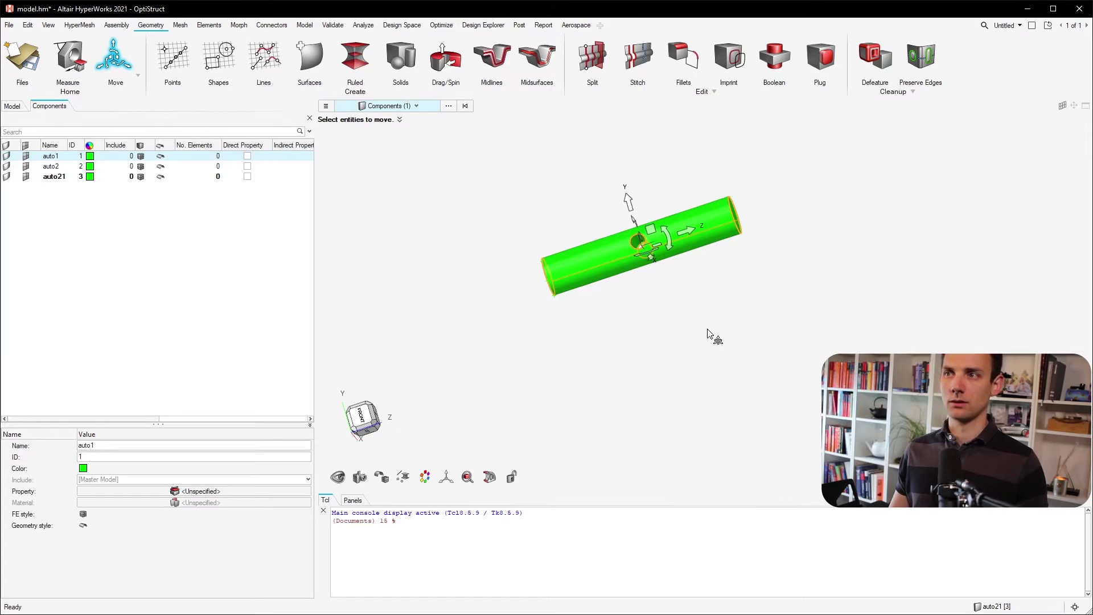
Reselect auto1 from the component list and move it along the positive Z axis.
{"action": "left_click", "coordinate": [179, 257]}
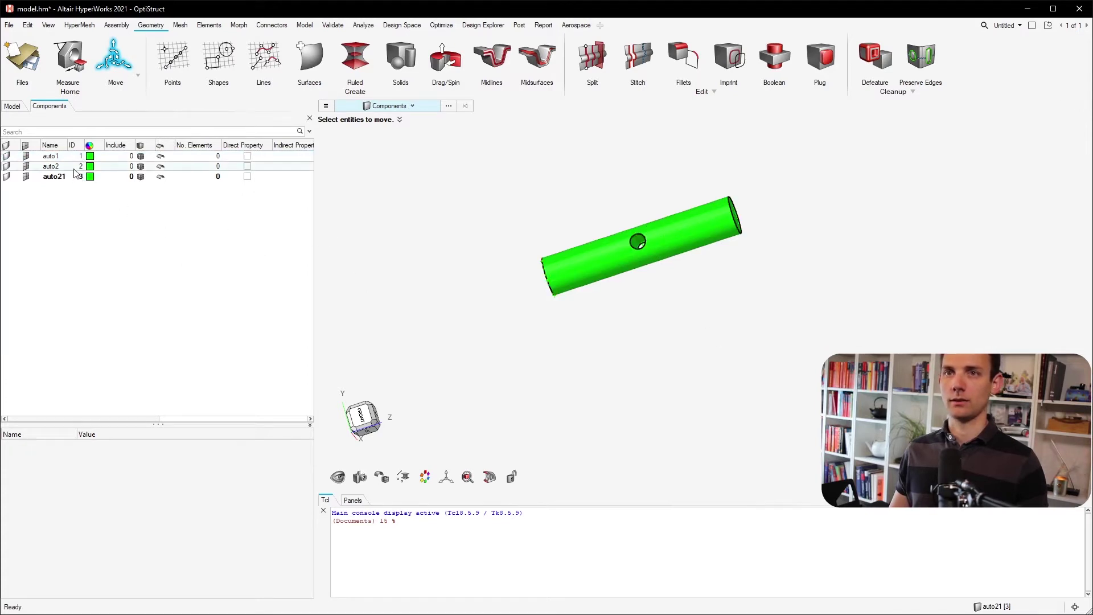
{"action": "left_click", "coordinate": [50, 156]}
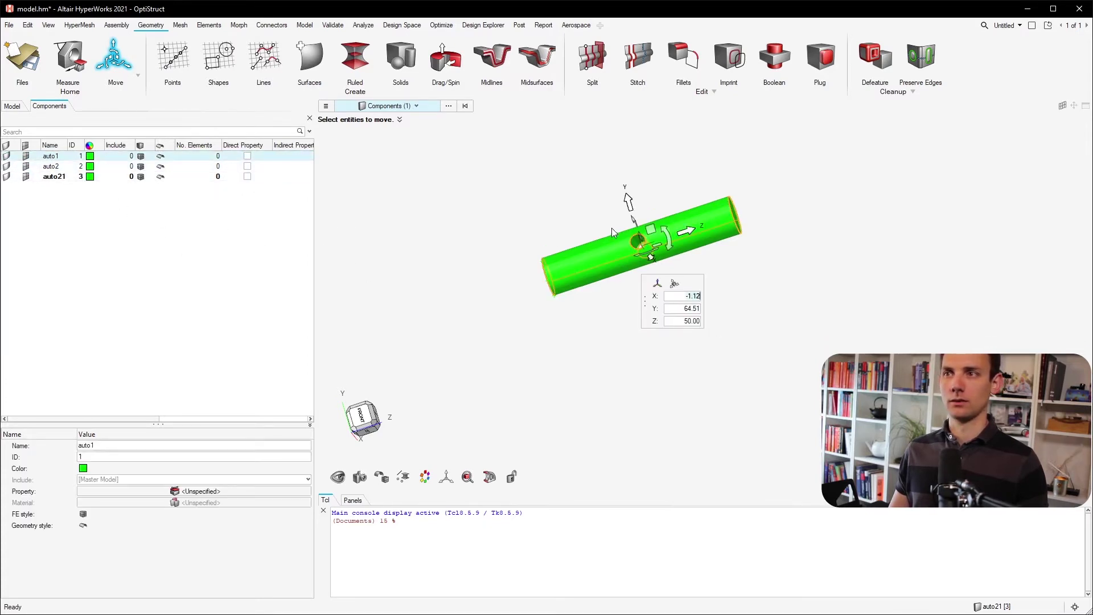
{"action": "left_click_drag", "start_coordinate": [686, 233], "coordinate": [901, 196]}
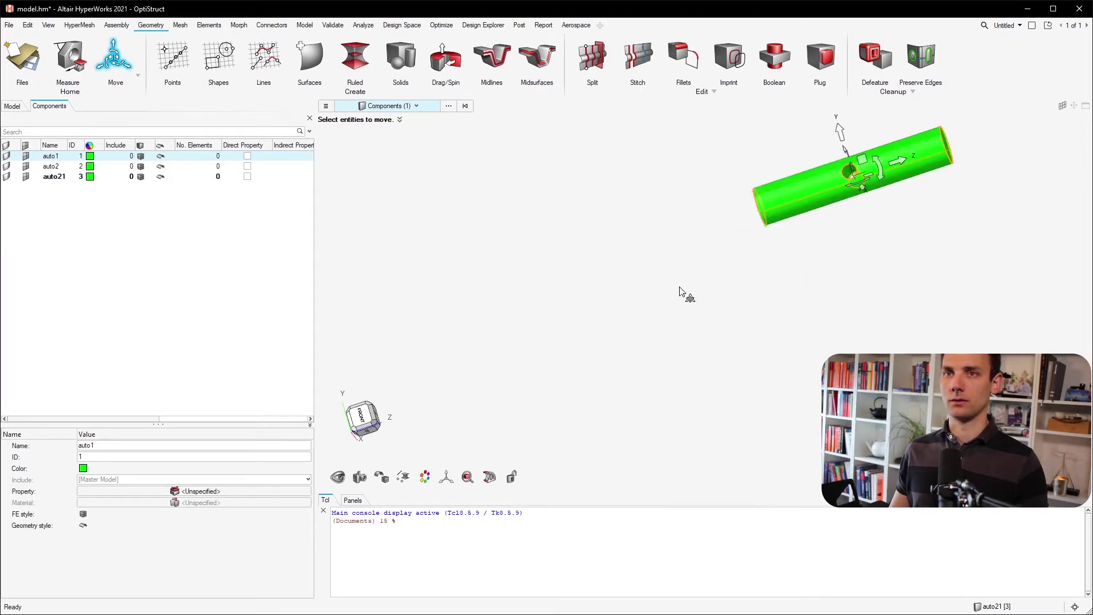
Toggle the geometry display of the components auto1, auto2 and auto21, leaving all three hidden.
{"action": "left_click", "coordinate": [127, 177]}
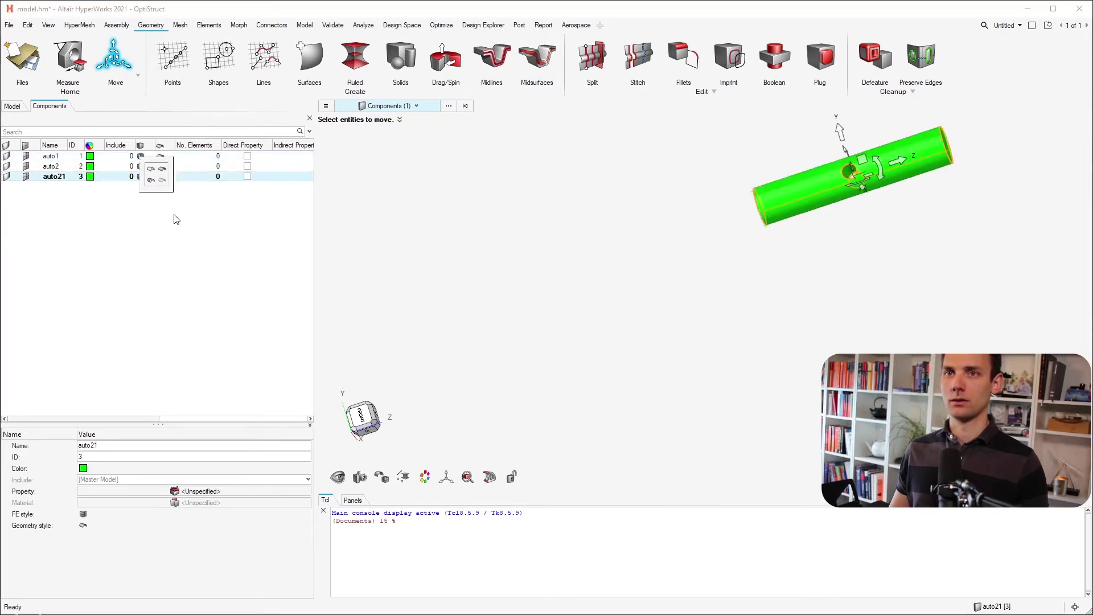
{"action": "left_click", "coordinate": [6, 177]}
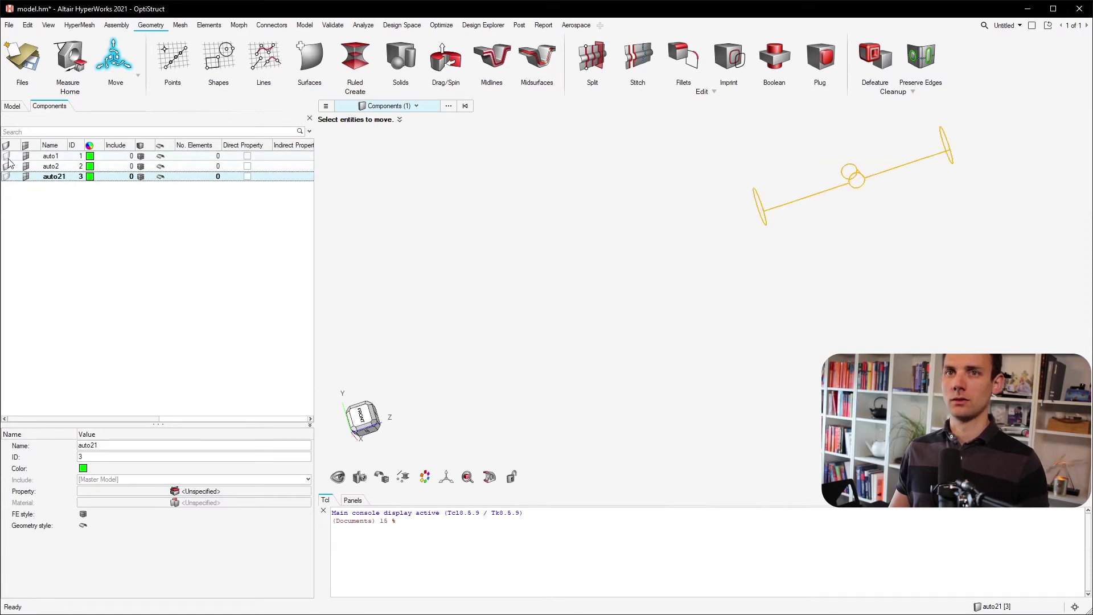
{"action": "left_click", "coordinate": [8, 158]}
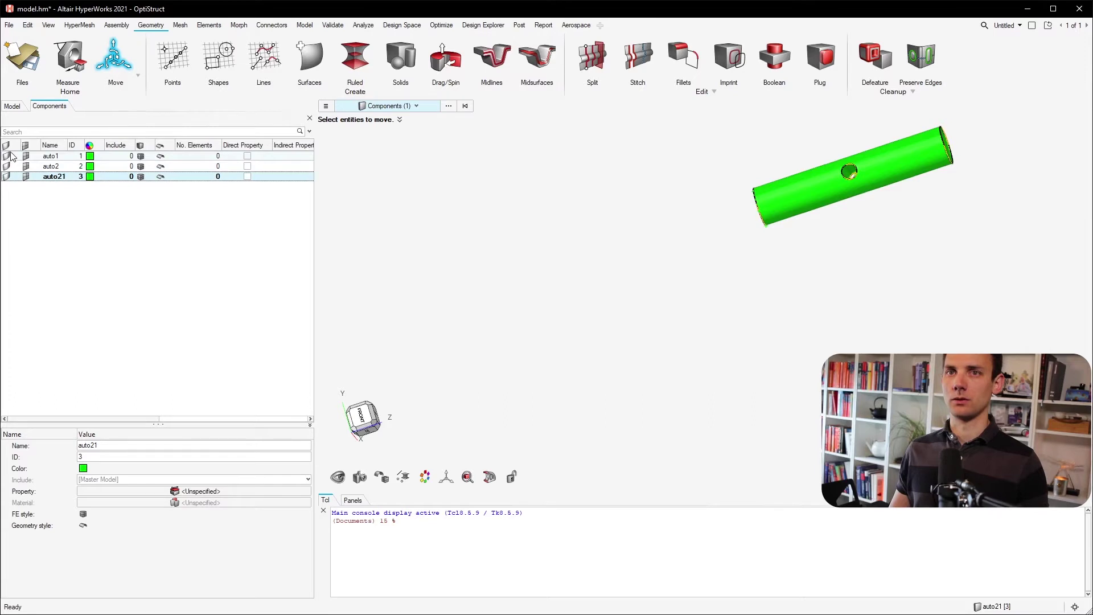
{"action": "left_click", "coordinate": [9, 167]}
{"action": "left_click", "coordinate": [7, 176]}
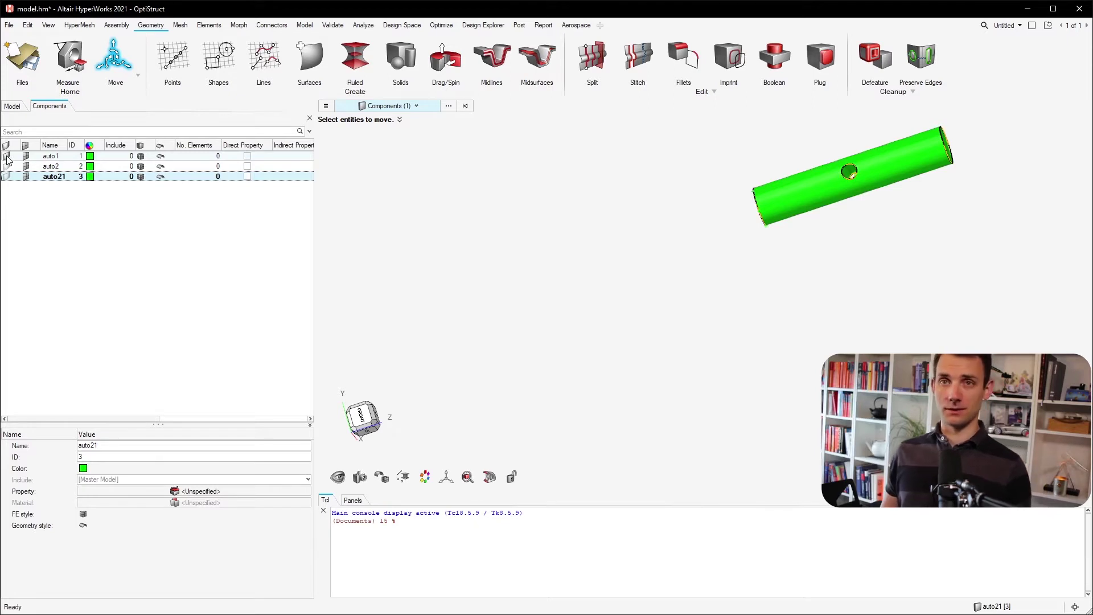
{"action": "left_click", "coordinate": [7, 166]}
{"action": "left_click", "coordinate": [7, 166]}
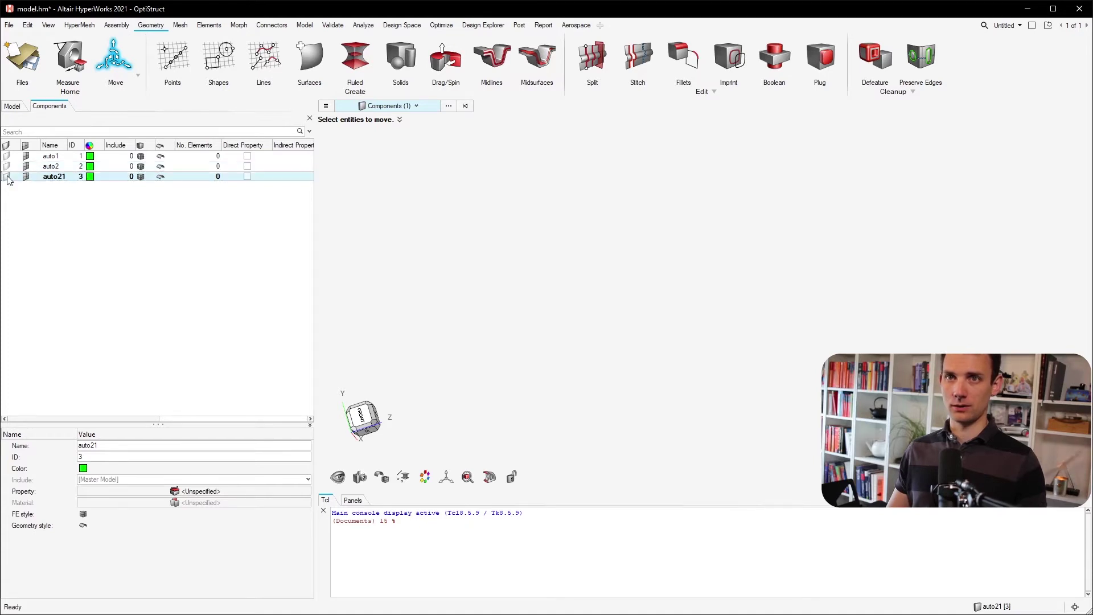
{"action": "left_click", "coordinate": [35, 166]}
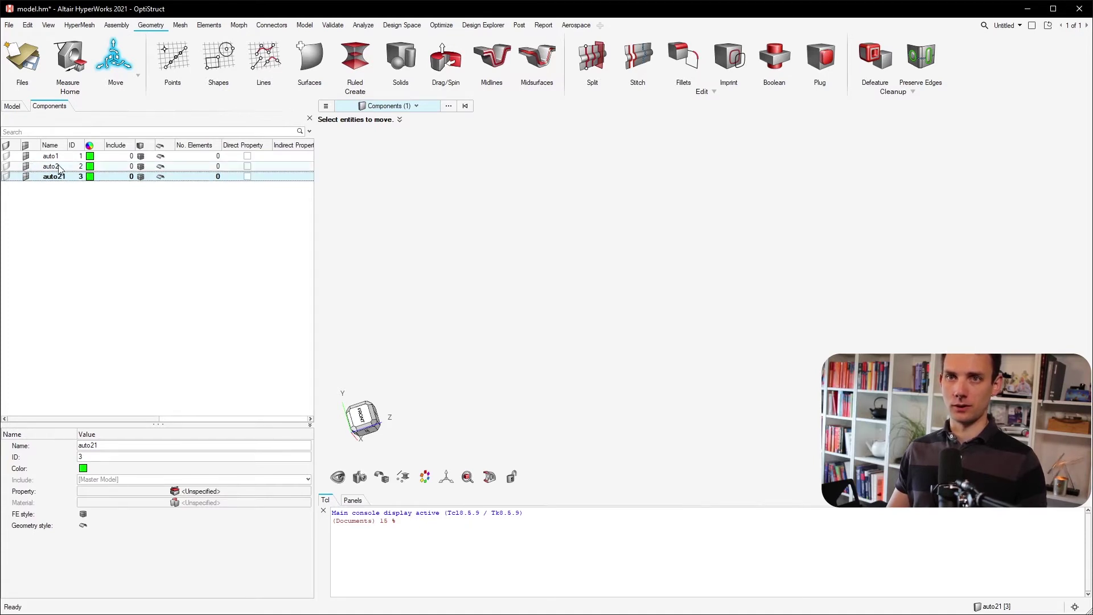
{"action": "left_click", "coordinate": [63, 180], "text": "ctrl"}
{"action": "right_click", "coordinate": [63, 180]}
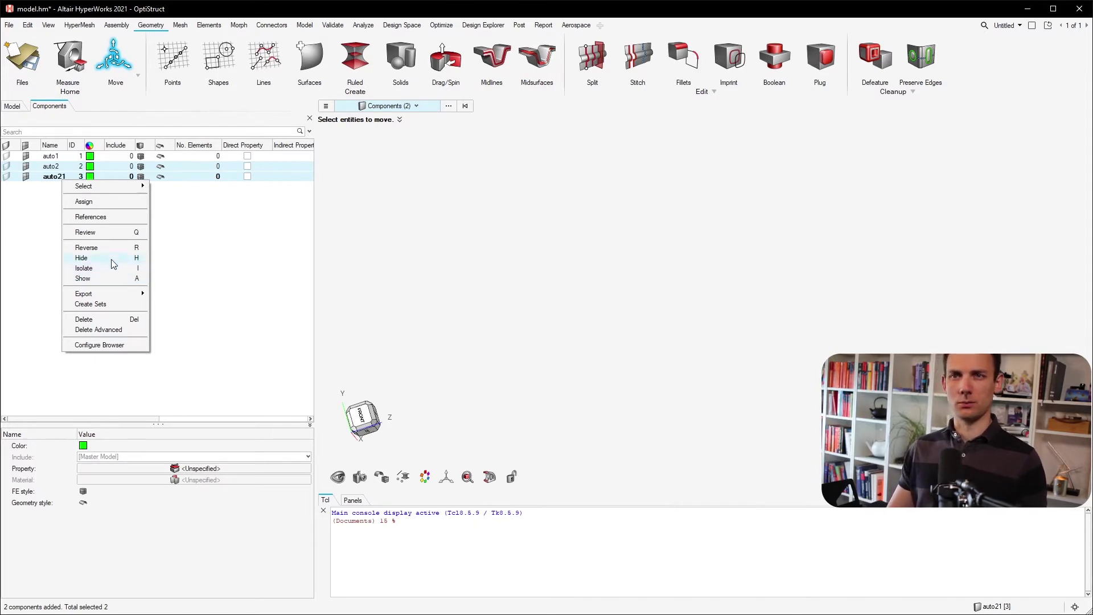
{"action": "left_click", "coordinate": [227, 257]}
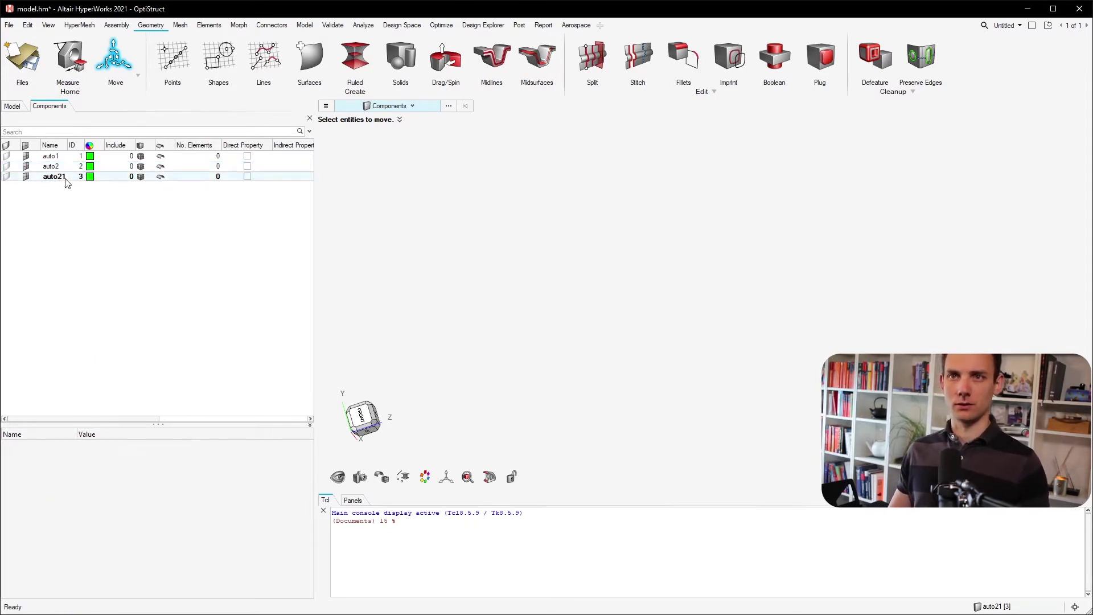
{"action": "left_click", "coordinate": [66, 177]}
{"action": "left_click", "coordinate": [59, 165], "text": "ctrl"}
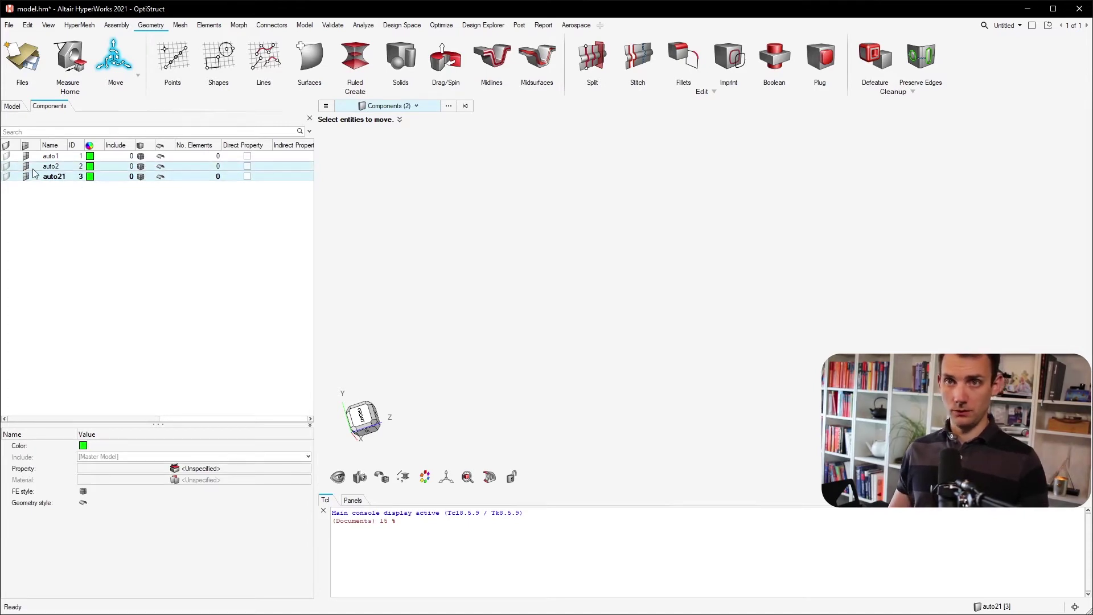
{"action": "right_click", "coordinate": [47, 172]}
{"action": "left_click", "coordinate": [146, 217]}
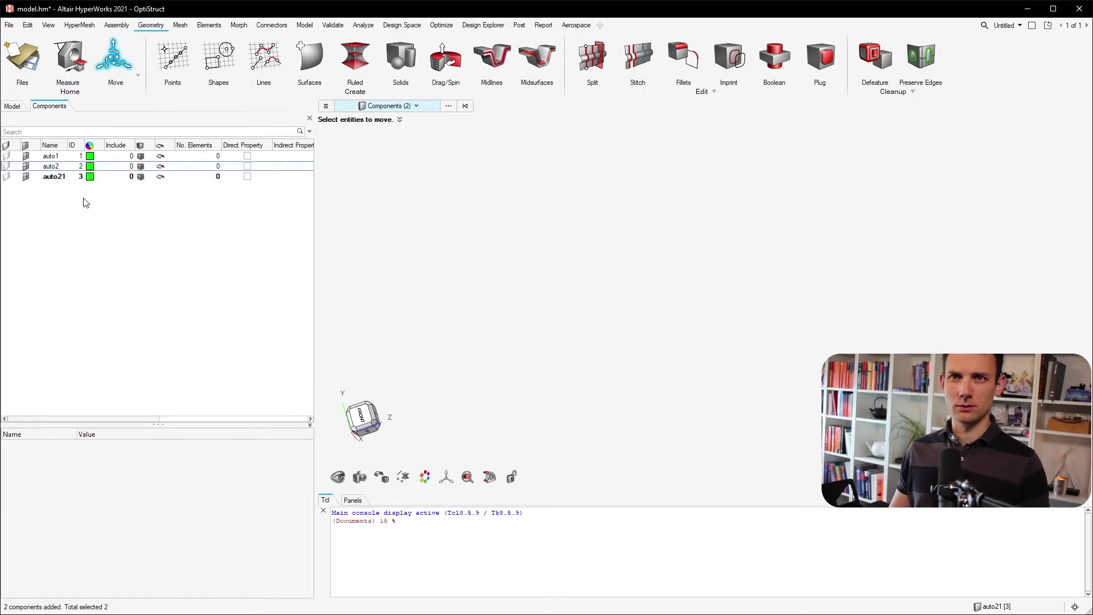
Delete the components auto2 and auto21, and show the geometry of auto1.
{"action": "left_click", "coordinate": [53, 177]}
{"action": "left_click", "coordinate": [55, 167], "text": "ctrl"}
{"action": "right_click", "coordinate": [55, 169]}
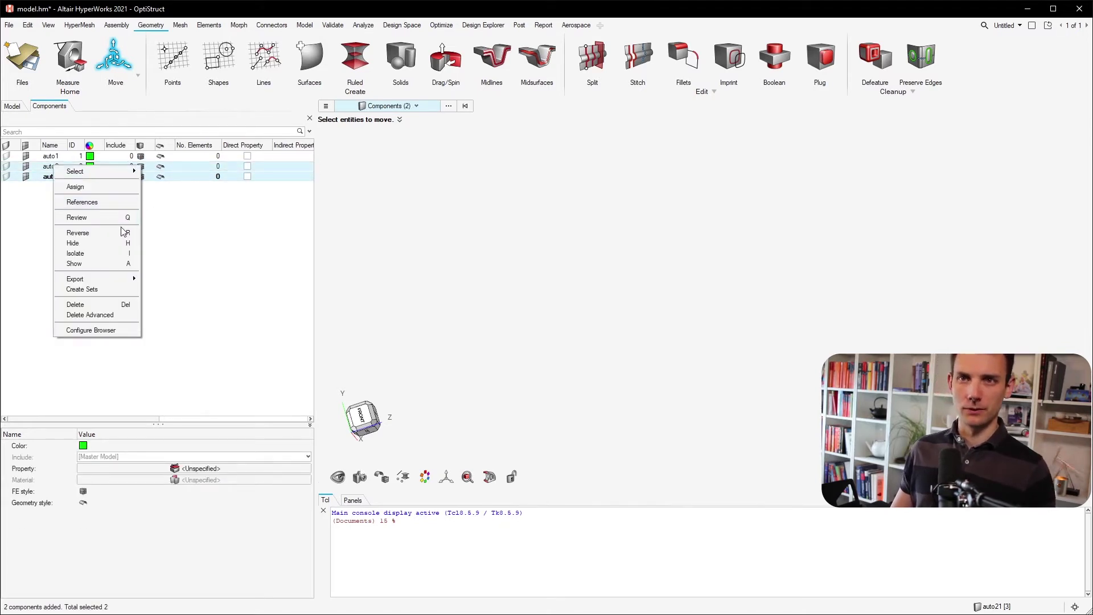
{"action": "left_click", "coordinate": [121, 305]}
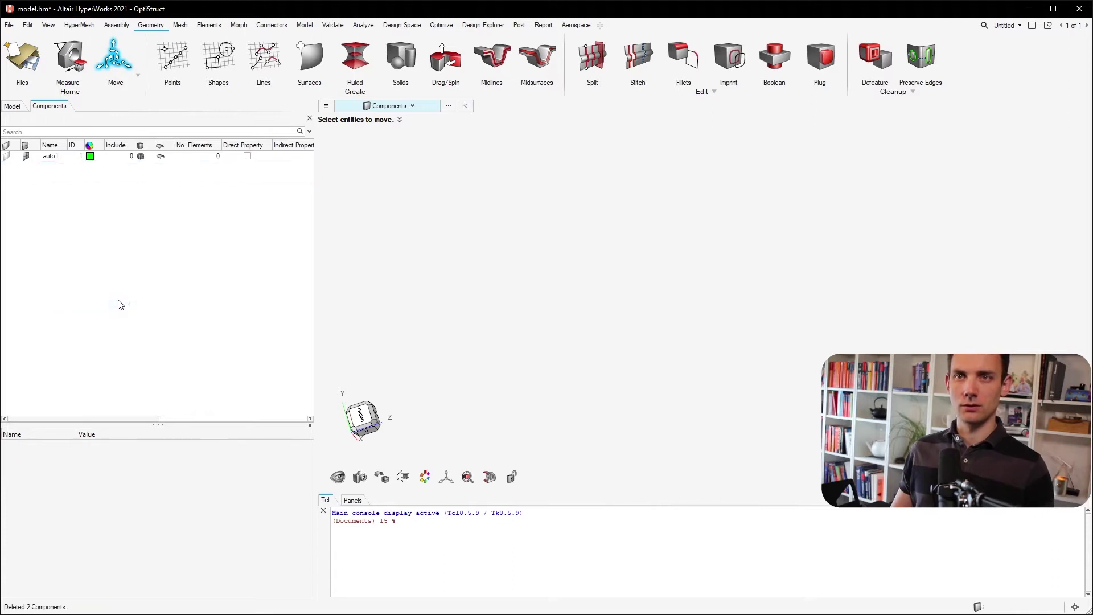
{"action": "left_click", "coordinate": [11, 157]}
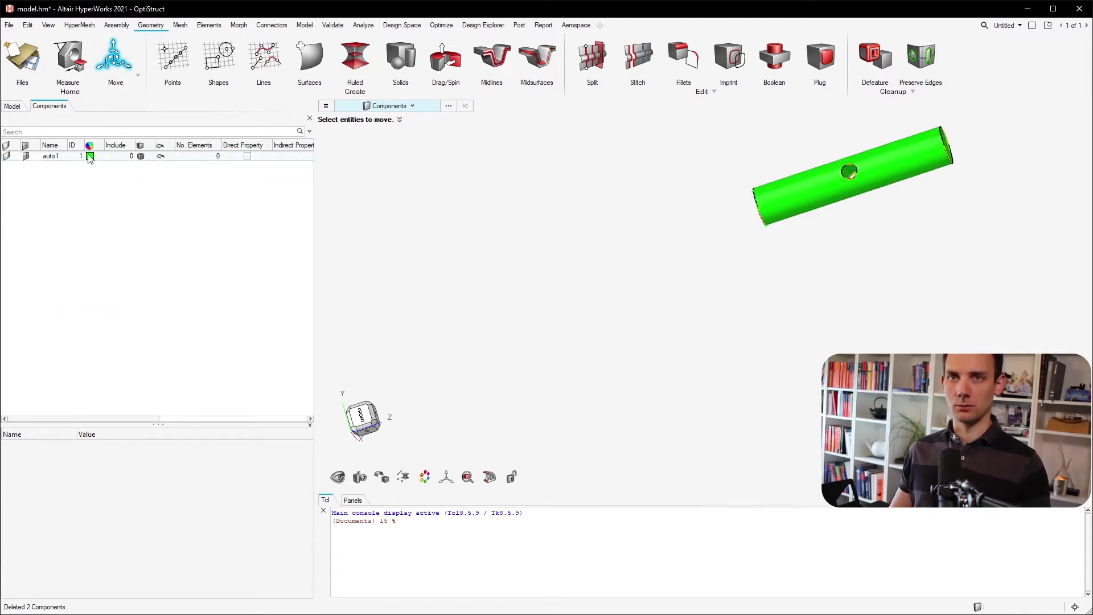
{"action": "left_click", "coordinate": [49, 157]}
{"action": "key", "text": "BackSpace"}
{"action": "left_click", "coordinate": [92, 200]}
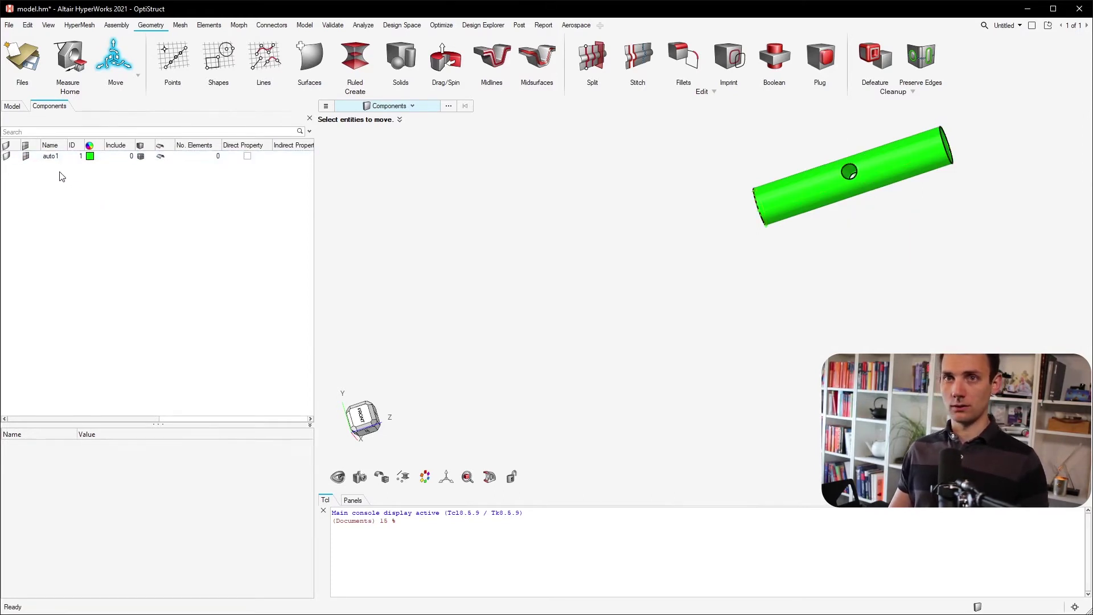
{"action": "left_click", "coordinate": [57, 157]}
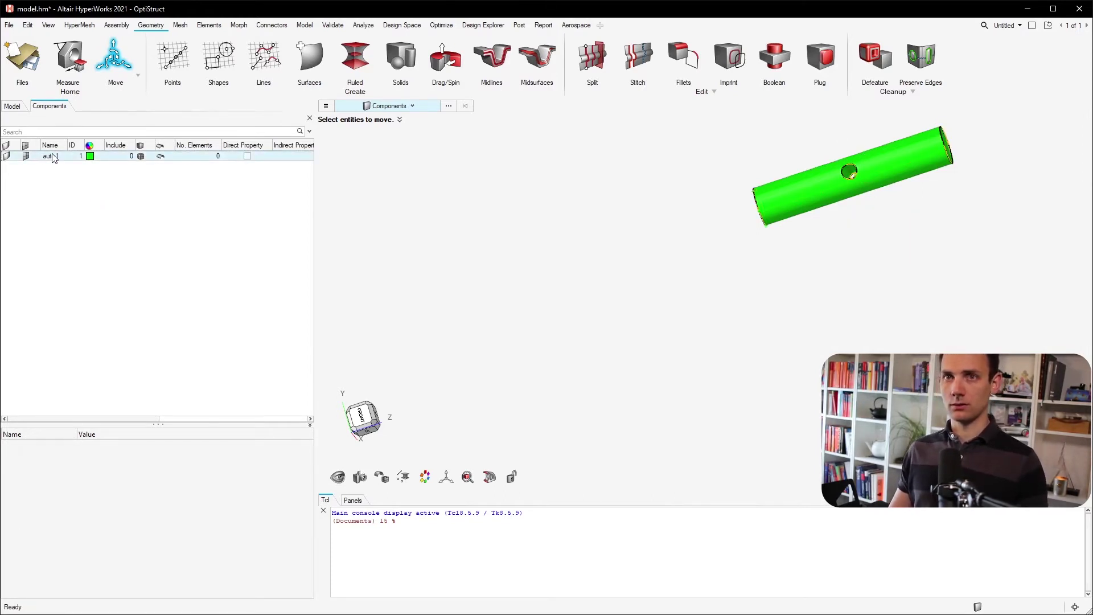
{"action": "left_click", "coordinate": [73, 188]}
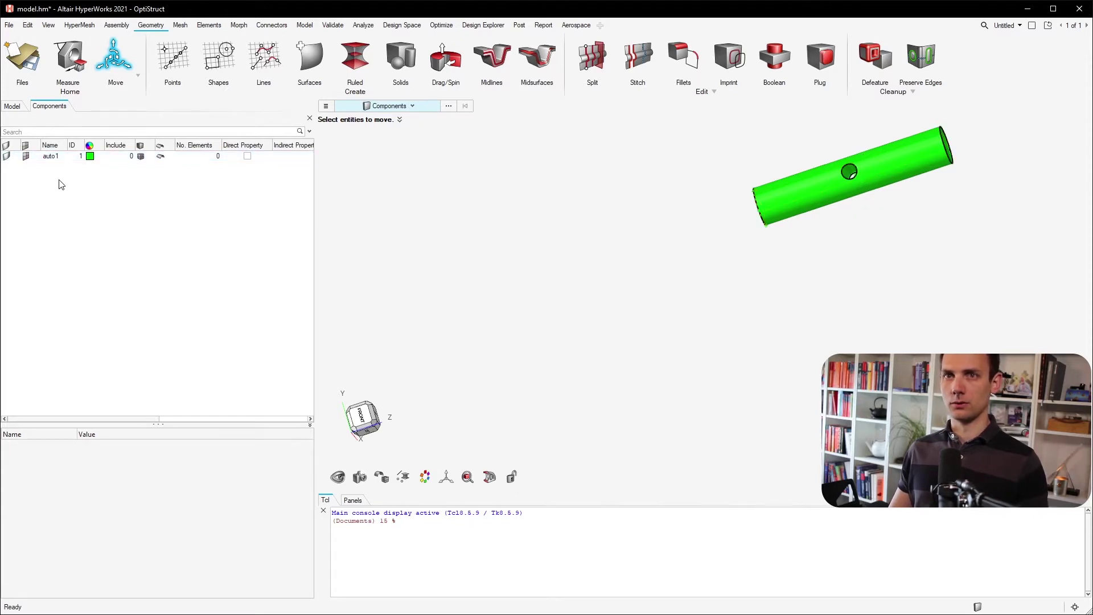
Leave the Move tool and duplicate the auto1 component, keeping the default name.
{"action": "left_click", "coordinate": [51, 156]}
{"action": "left_click", "coordinate": [116, 59]}
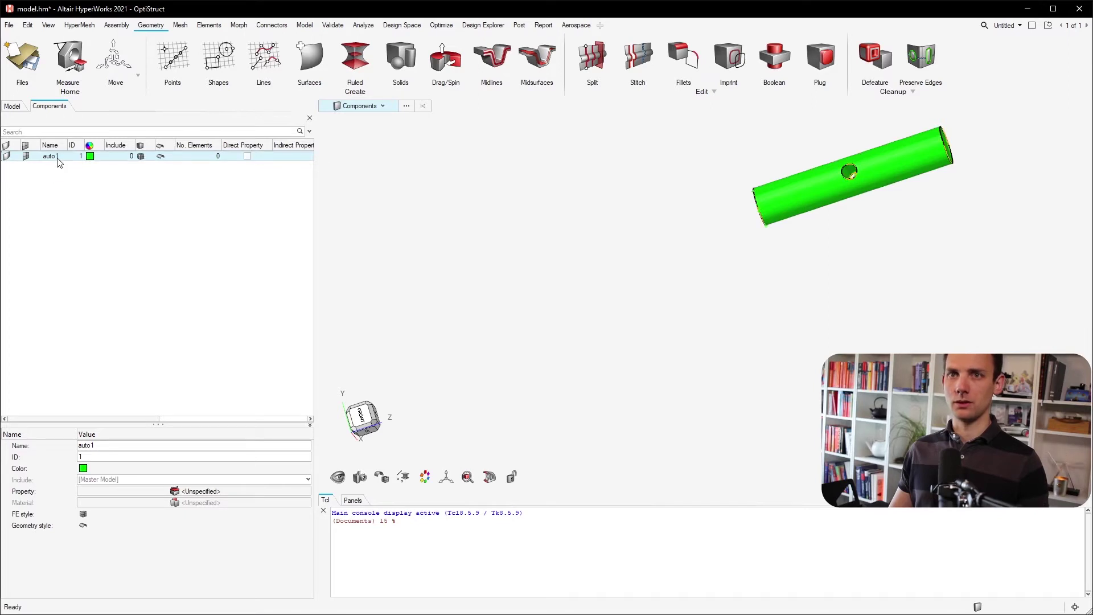
{"action": "key", "text": "ctrl+d"}
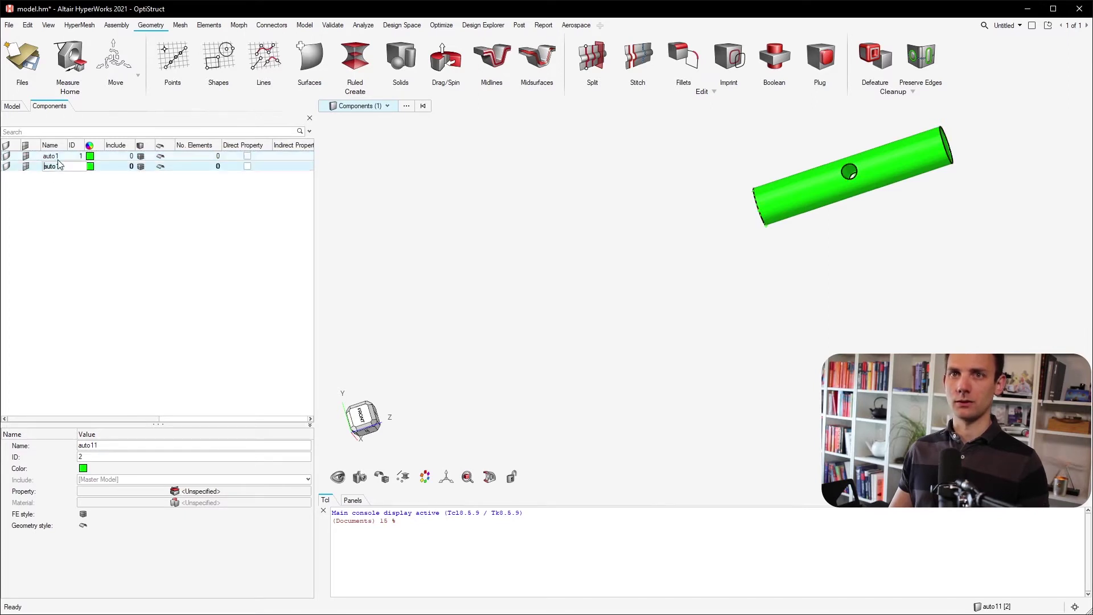
{"action": "left_click", "coordinate": [78, 184]}
Toggle the geometry display of auto1 off and on, and delete the duplicate component auto11.
{"action": "left_click", "coordinate": [7, 162]}
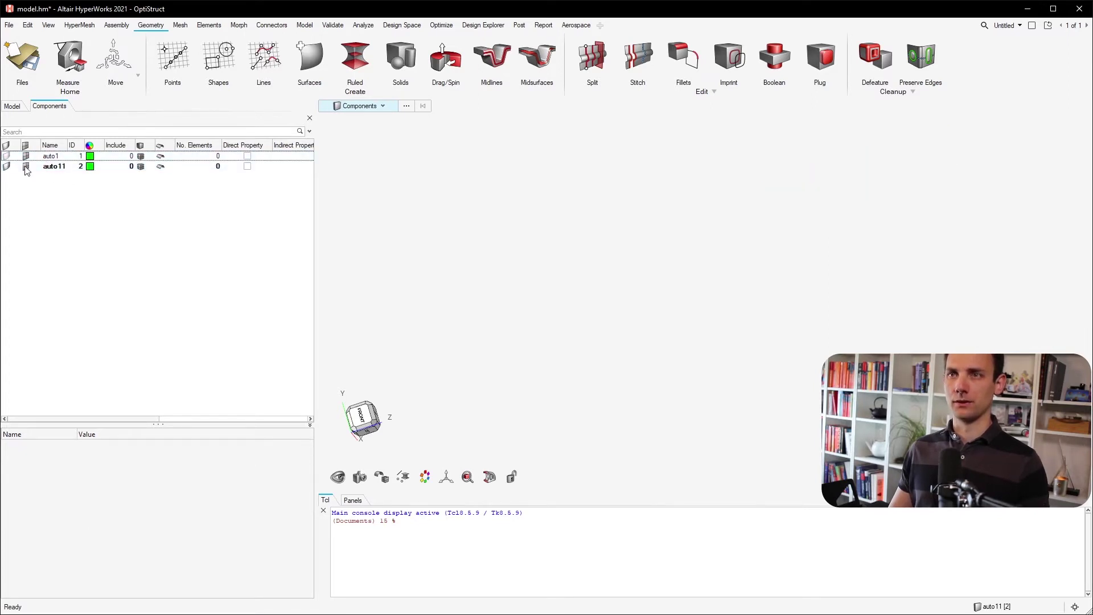
{"action": "left_click", "coordinate": [8, 159]}
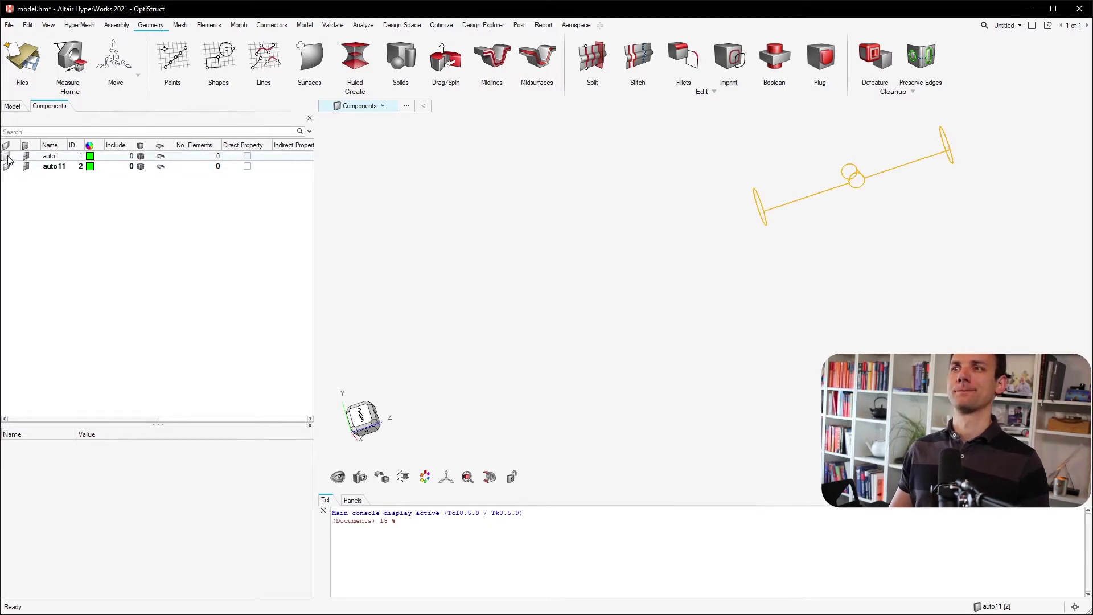
{"action": "left_click", "coordinate": [8, 159]}
{"action": "left_click", "coordinate": [57, 167]}
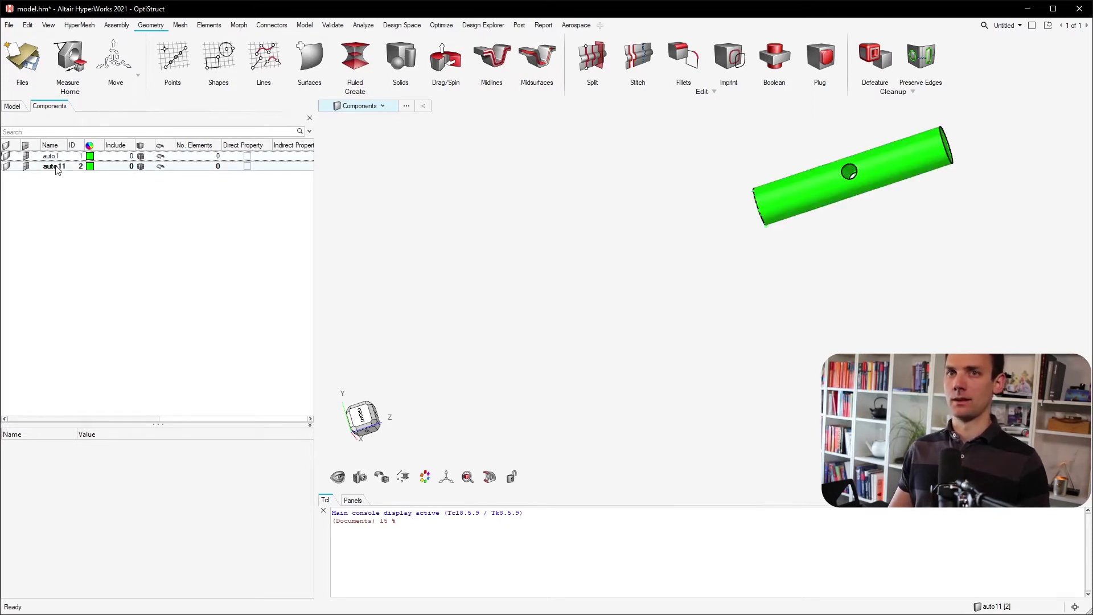
{"action": "key", "text": "Delete"}
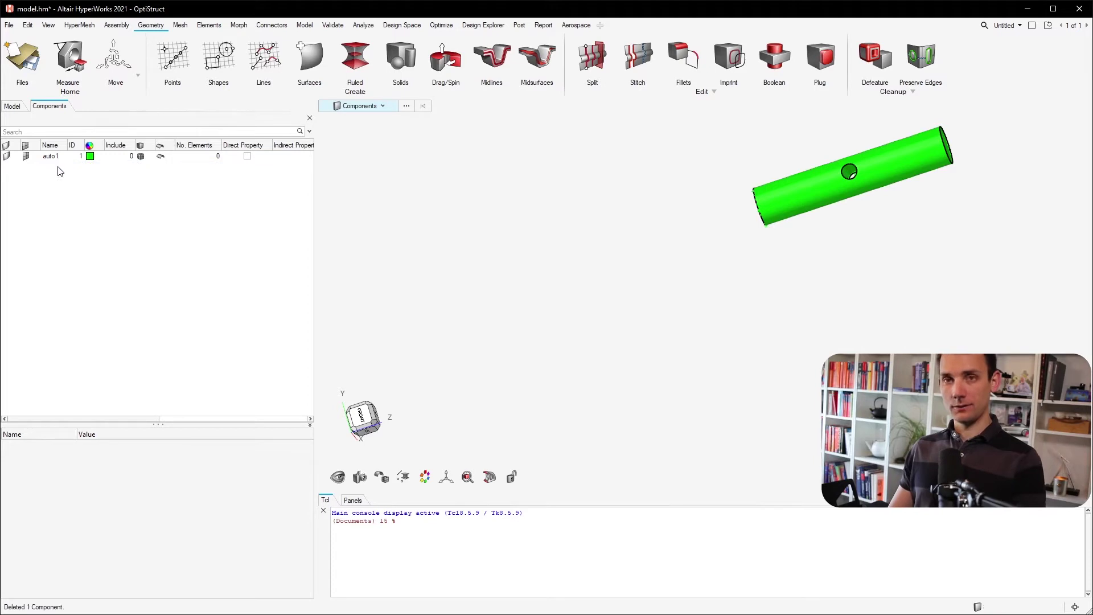
Set the selection filter to solids and select the cylinder solid.
{"action": "middle_click_drag", "start_coordinate": [753, 188], "coordinate": [784, 193]}
{"action": "right_click_drag", "start_coordinate": [785, 199], "coordinate": [627, 279]}
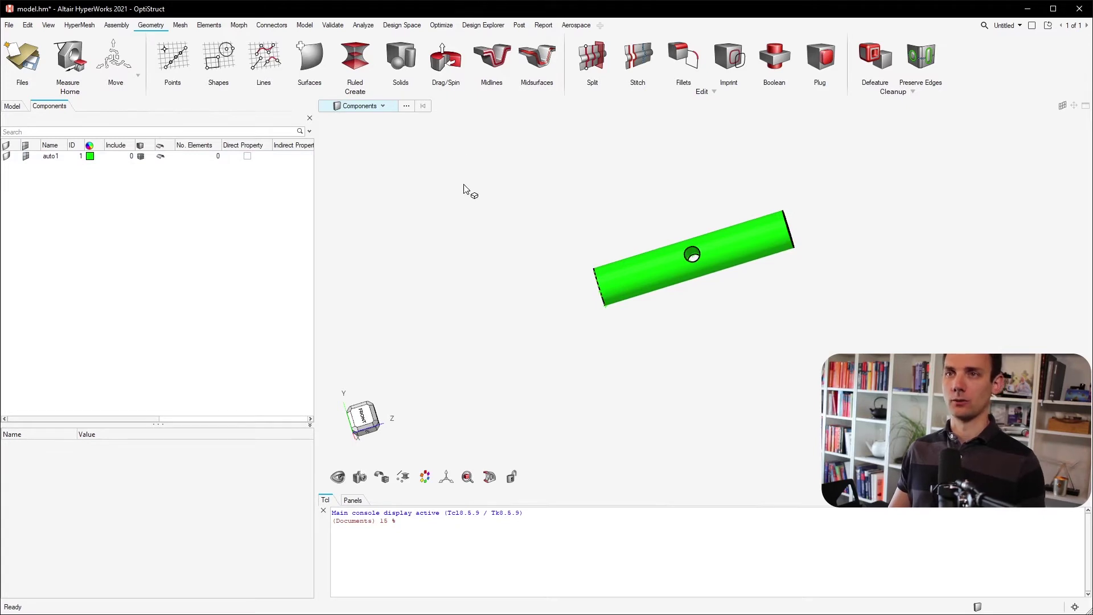
{"action": "left_click", "coordinate": [379, 107]}
{"action": "left_click", "coordinate": [369, 165]}
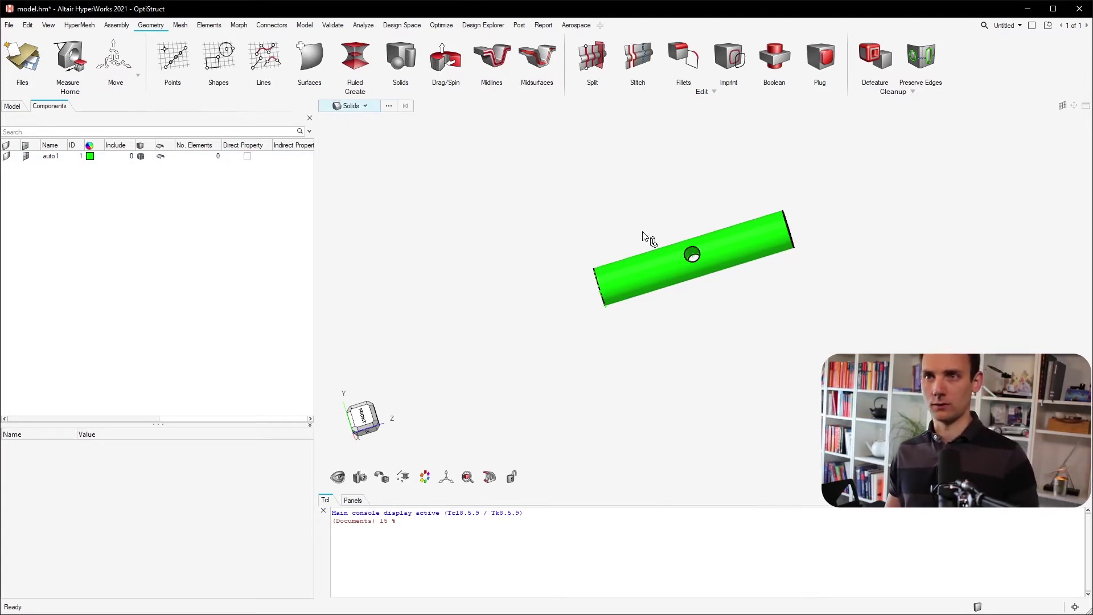
{"action": "left_click", "coordinate": [674, 263]}
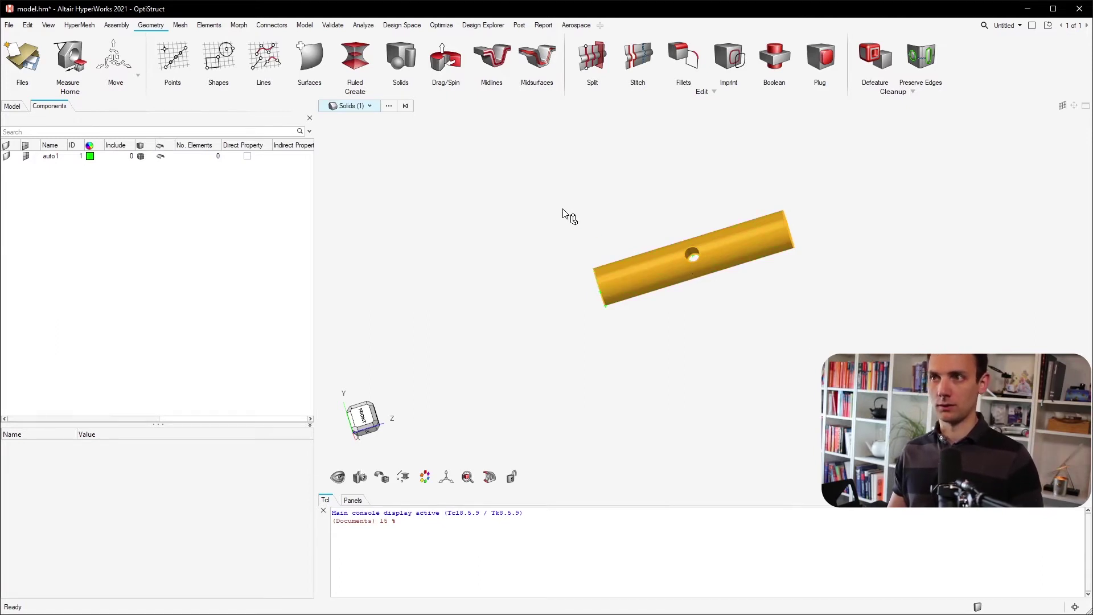
Move the selected cylinder solid along the positive Y axis, and undo that move.
{"action": "left_click", "coordinate": [114, 57]}
{"action": "left_click_drag", "start_coordinate": [690, 237], "coordinate": [624, 139]}
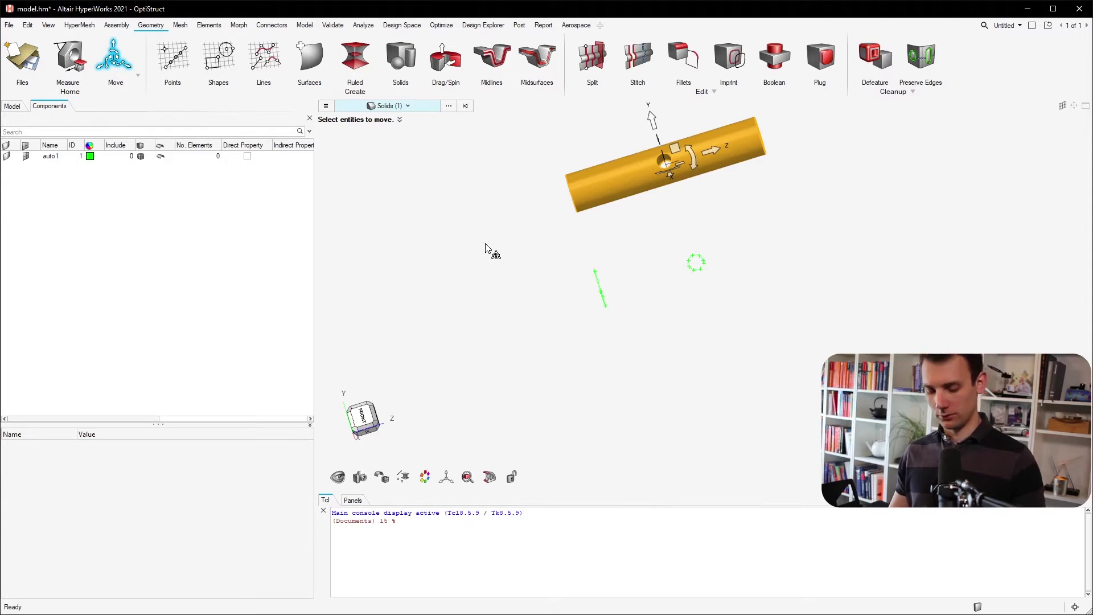
{"action": "key", "text": "ctrl+z"}
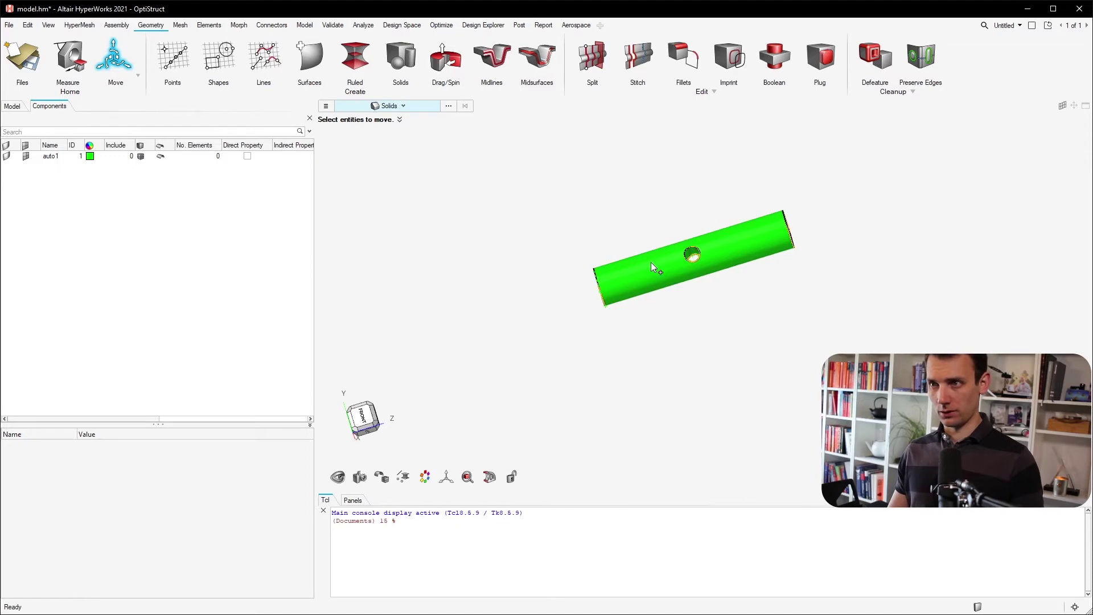
{"action": "left_click", "coordinate": [660, 268]}
{"action": "left_click", "coordinate": [620, 314]}
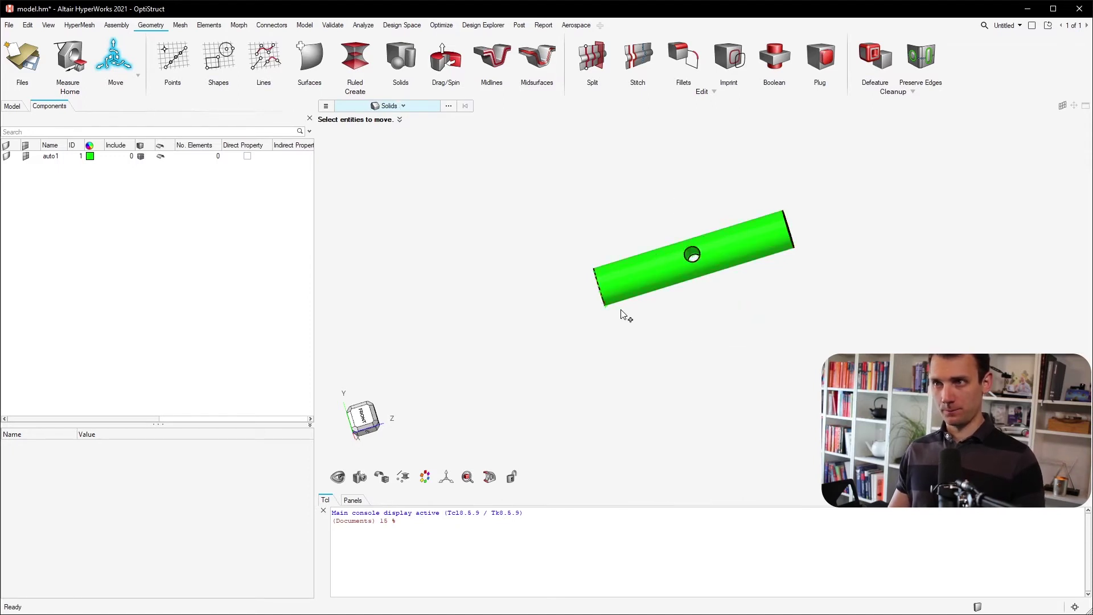
Reselect the cylinder solid and move it about 31.3 along the positive Y axis.
{"action": "left_click", "coordinate": [634, 279]}
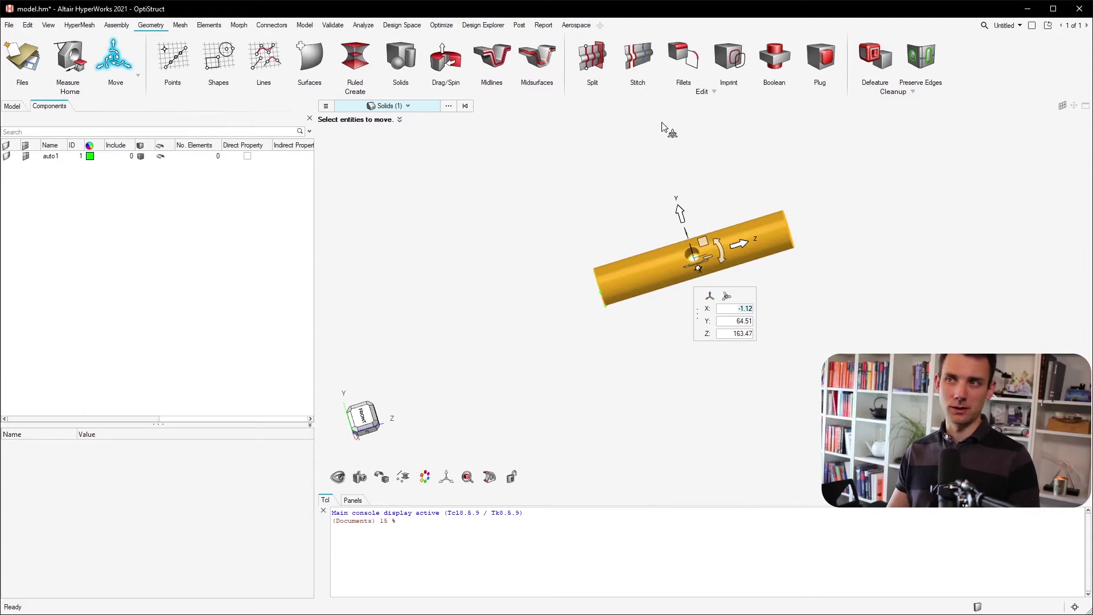
{"action": "left_click_drag", "start_coordinate": [681, 212], "coordinate": [650, 170]}
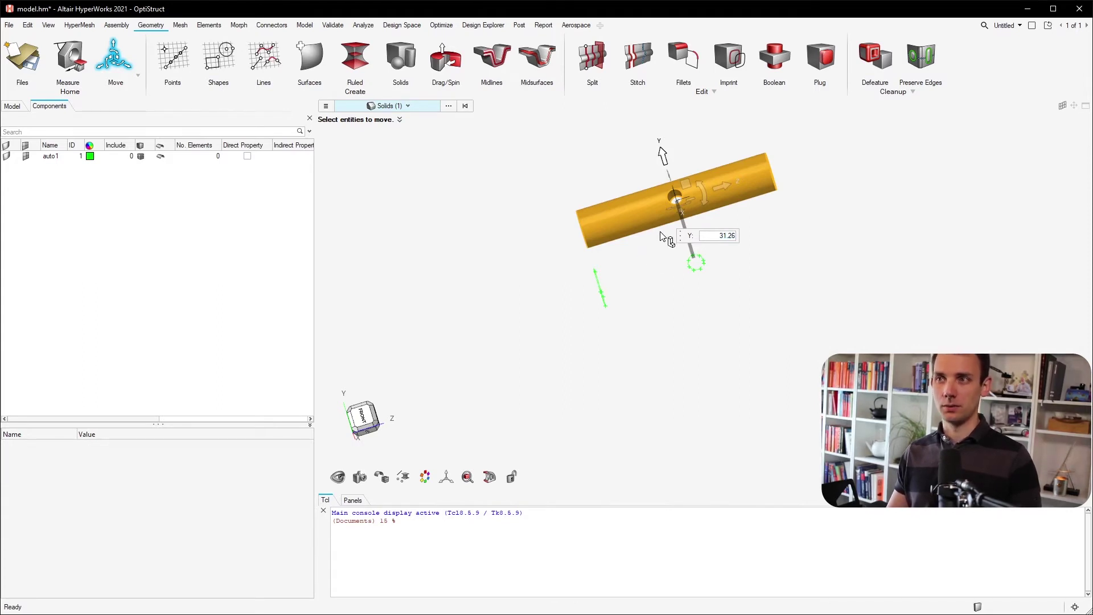
{"action": "left_click", "coordinate": [431, 254]}
Move the cylinder solid back down along the Y axis to about Y 66 and leave the Move tool.
{"action": "left_click_drag", "start_coordinate": [665, 152], "coordinate": [728, 267]}
{"action": "left_click_drag", "start_coordinate": [662, 152], "coordinate": [683, 246]}
{"action": "key", "text": "Escape"}
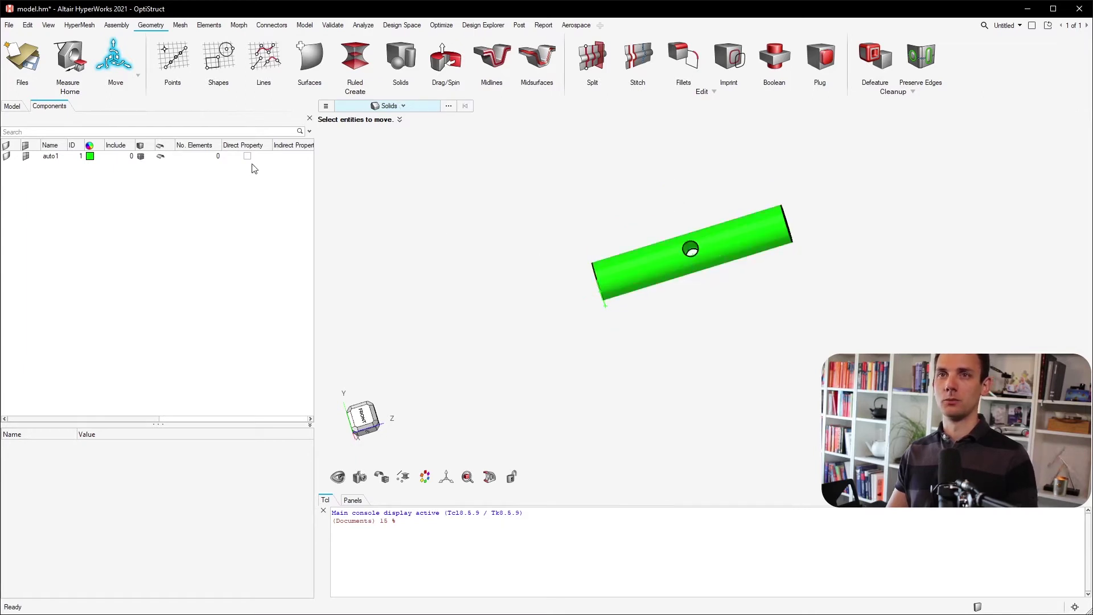
{"action": "left_click", "coordinate": [119, 64]}
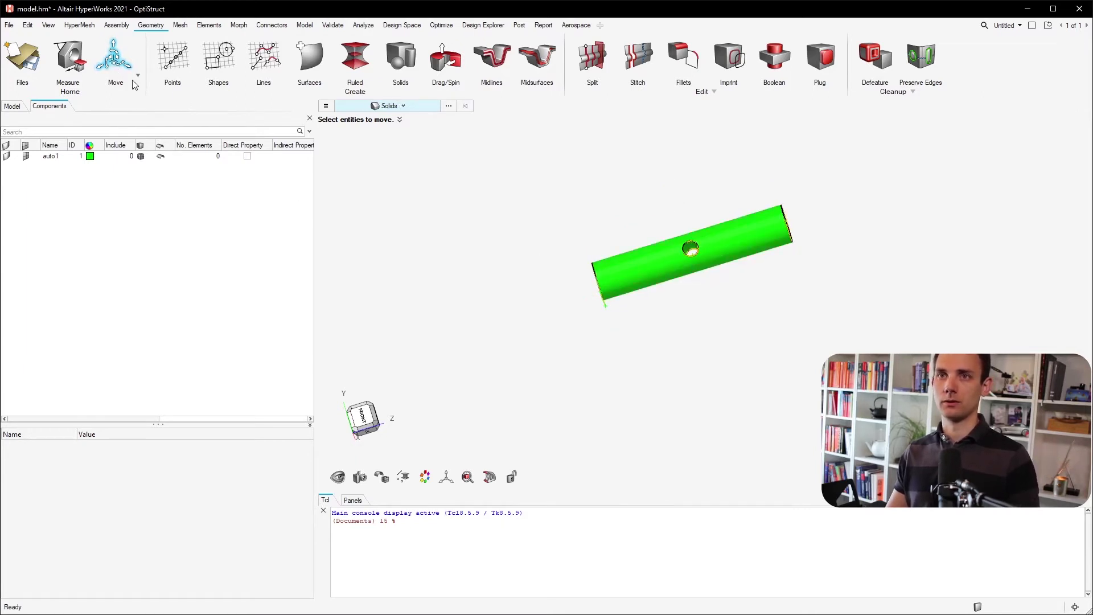
Select the cylinder as component auto1, copy it, and paste it as a new component.
{"action": "left_click", "coordinate": [620, 283]}
{"action": "key", "text": "ctrl+c"}
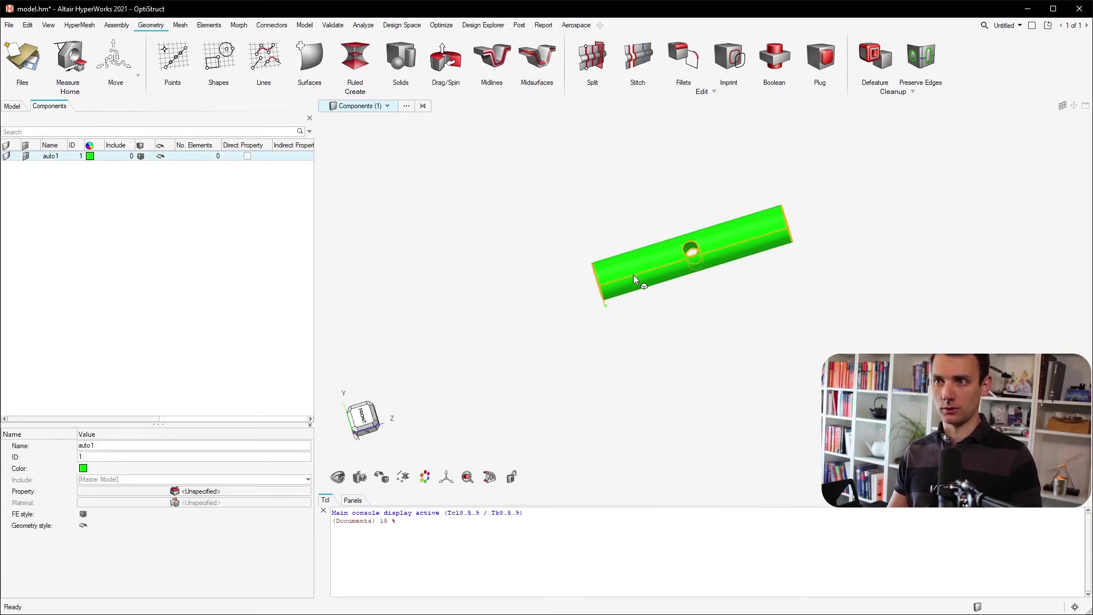
{"action": "left_click", "coordinate": [535, 256]}
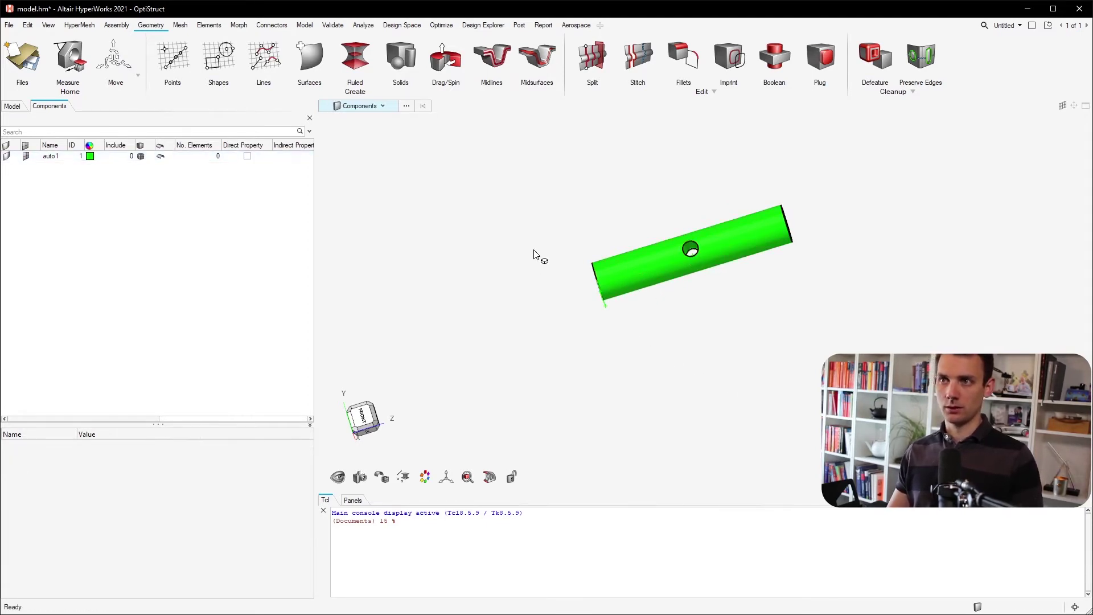
{"action": "key", "text": "ctrl+v"}
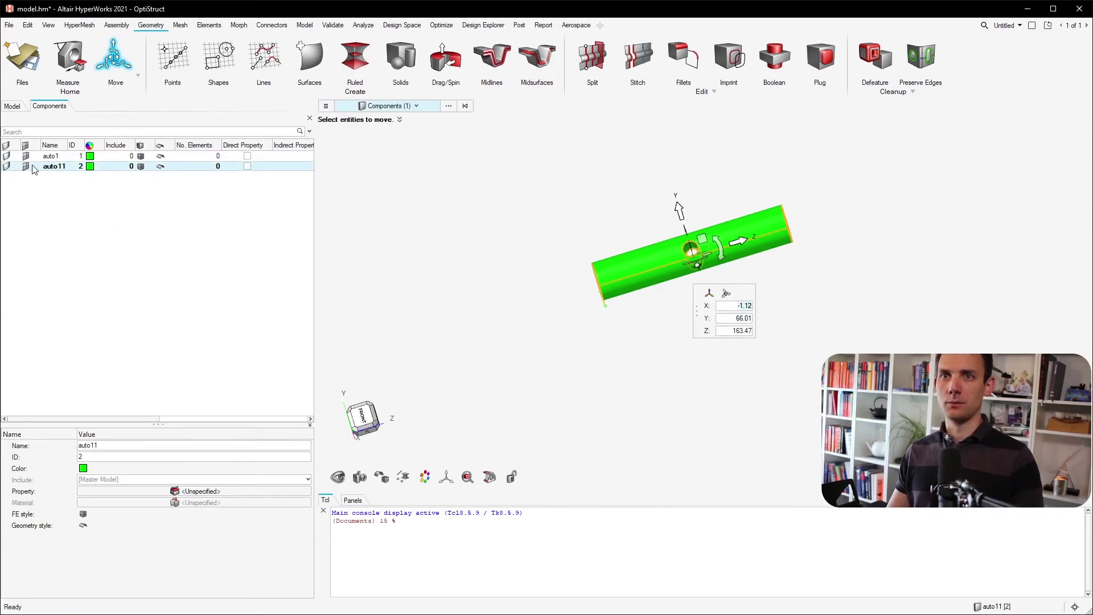
Toggle the geometry display of auto1 and auto11 to examine the overlapping copy, leaving both shown.
{"action": "left_click", "coordinate": [8, 158]}
{"action": "left_click", "coordinate": [6, 165]}
{"action": "left_click", "coordinate": [6, 166]}
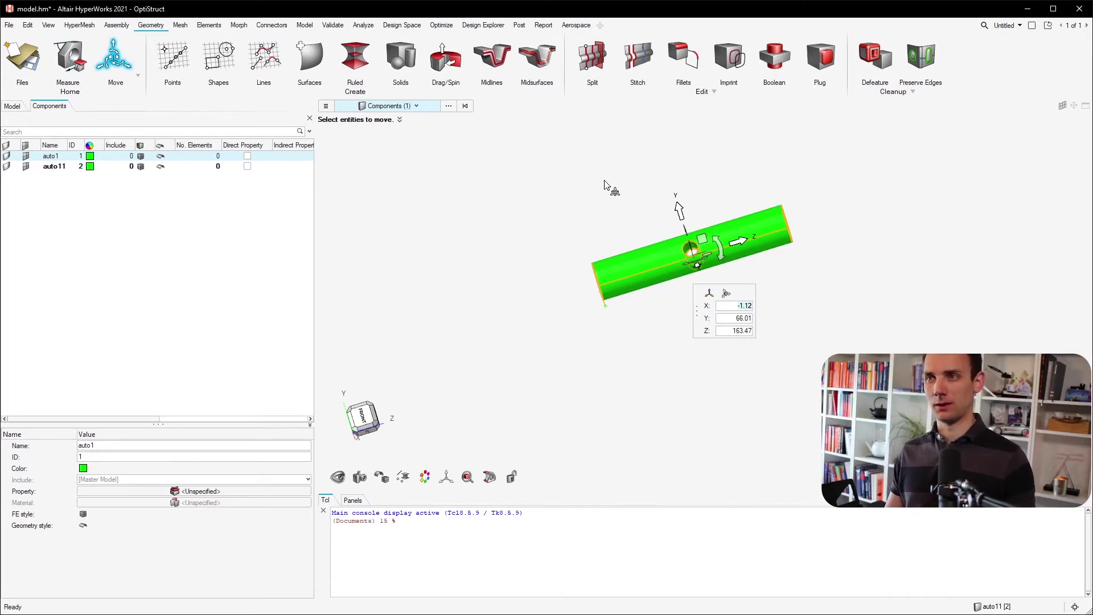
Move the auto1 component along the negative Y axis until it is clear of auto11.
{"action": "left_click_drag", "start_coordinate": [679, 211], "coordinate": [717, 330]}
{"action": "middle_click_drag", "start_coordinate": [796, 297], "coordinate": [739, 262]}
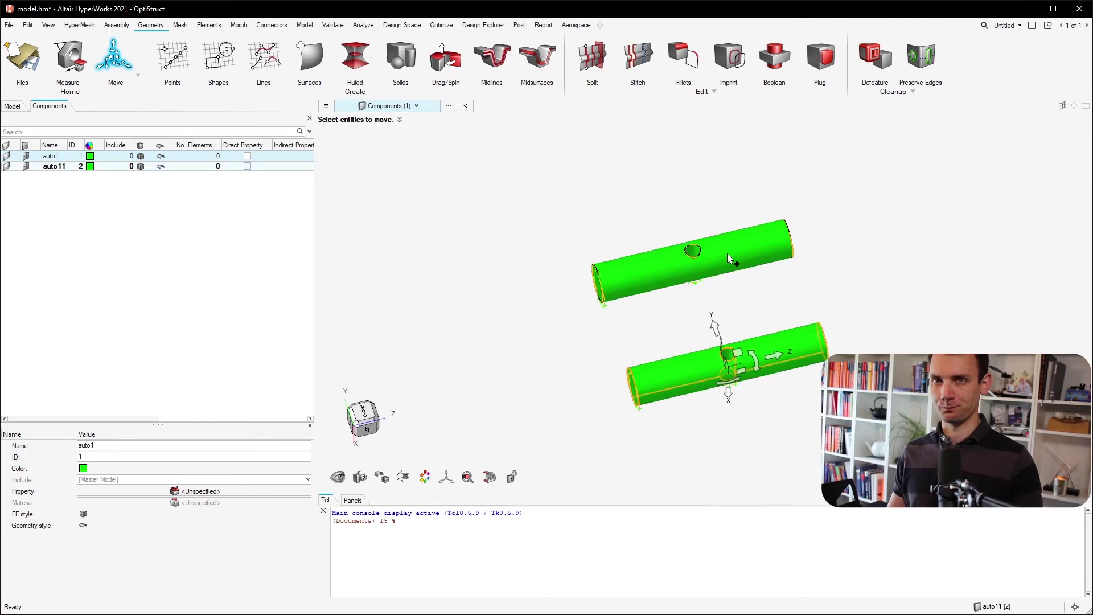
{"action": "left_click", "coordinate": [270, 261]}
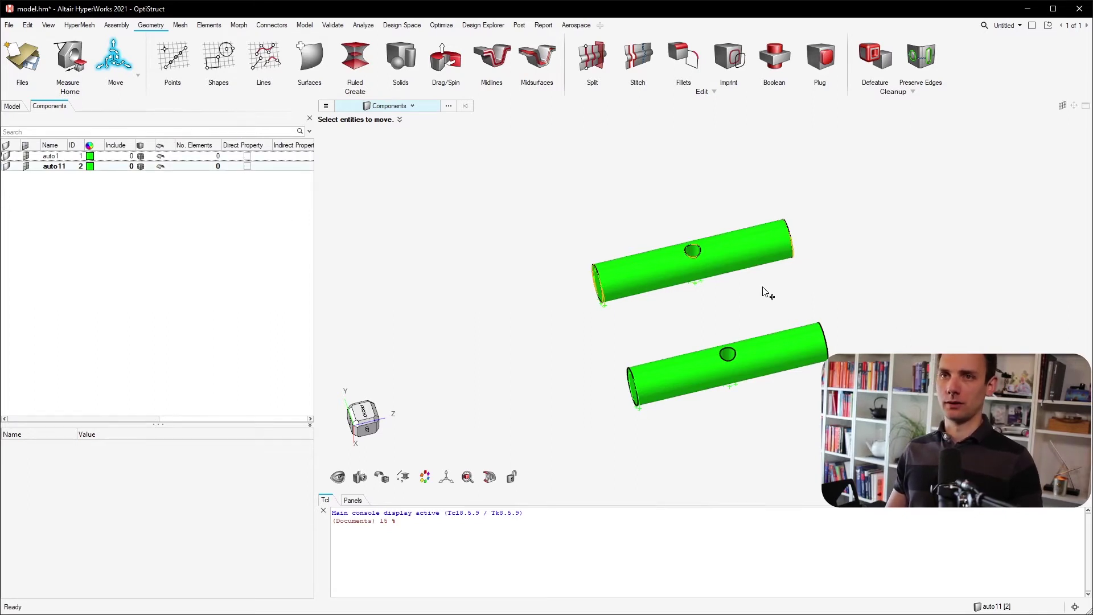
Select the auto11 component, leave the Move tool, and copy and paste it as a new component.
{"action": "left_click", "coordinate": [671, 267]}
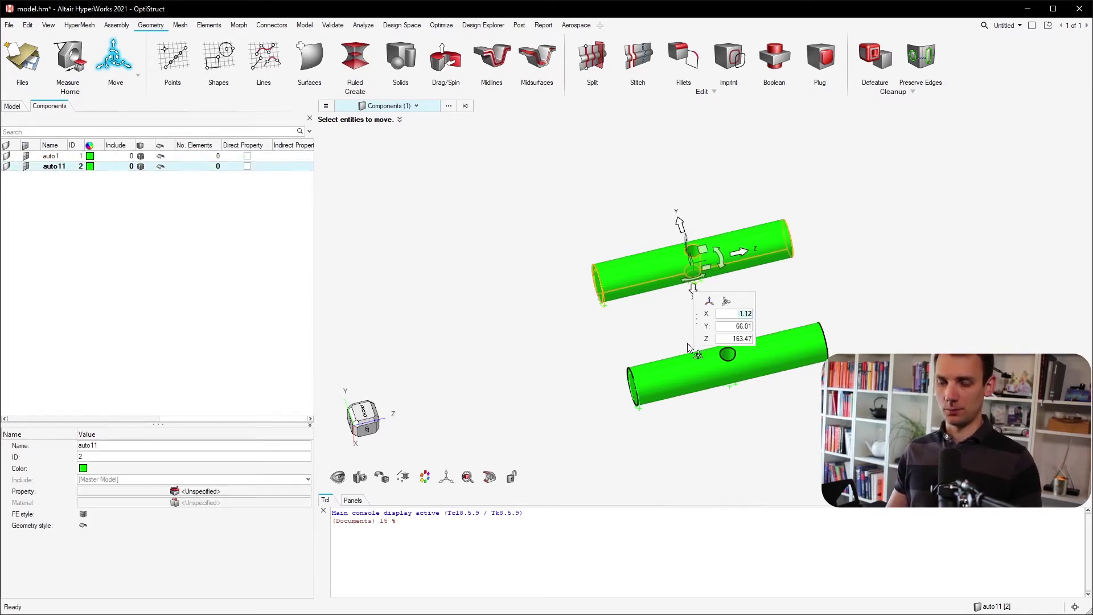
{"action": "left_click", "coordinate": [125, 69]}
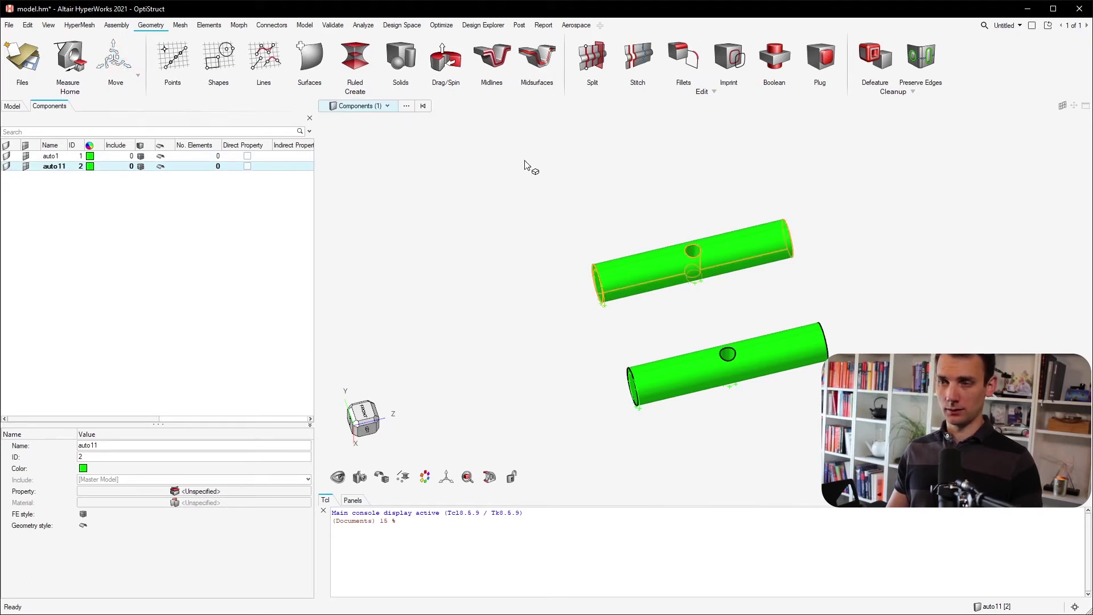
{"action": "key", "text": "ctrl+c"}
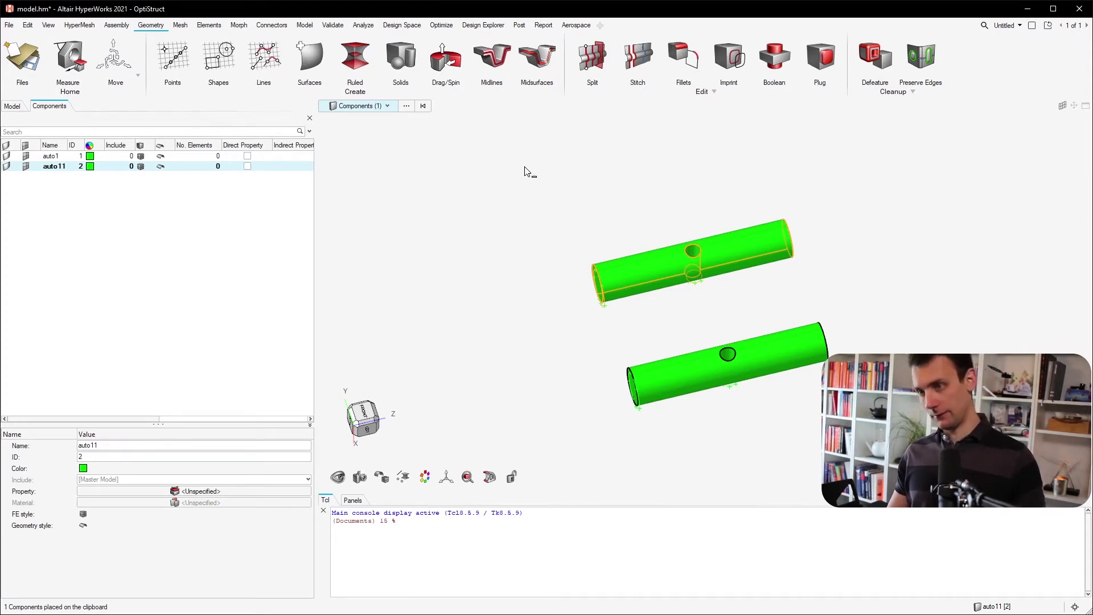
{"action": "key", "text": "ctrl+v"}
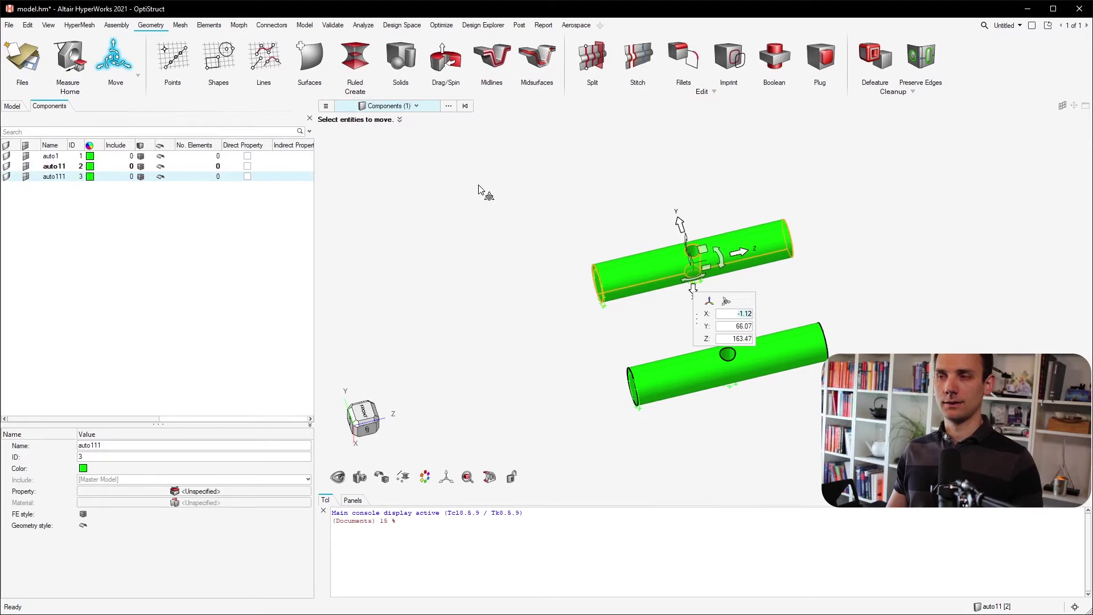
{"action": "left_click", "coordinate": [117, 256]}
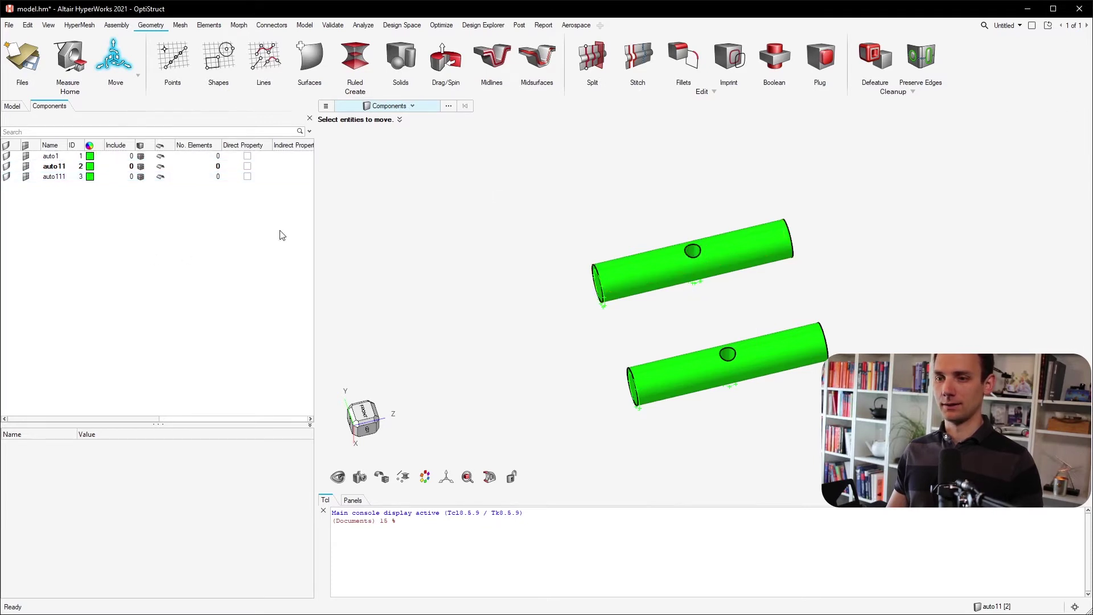
Hide auto1 and auto111 and toggle auto11 to examine which geometry each component holds.
{"action": "left_click", "coordinate": [14, 167]}
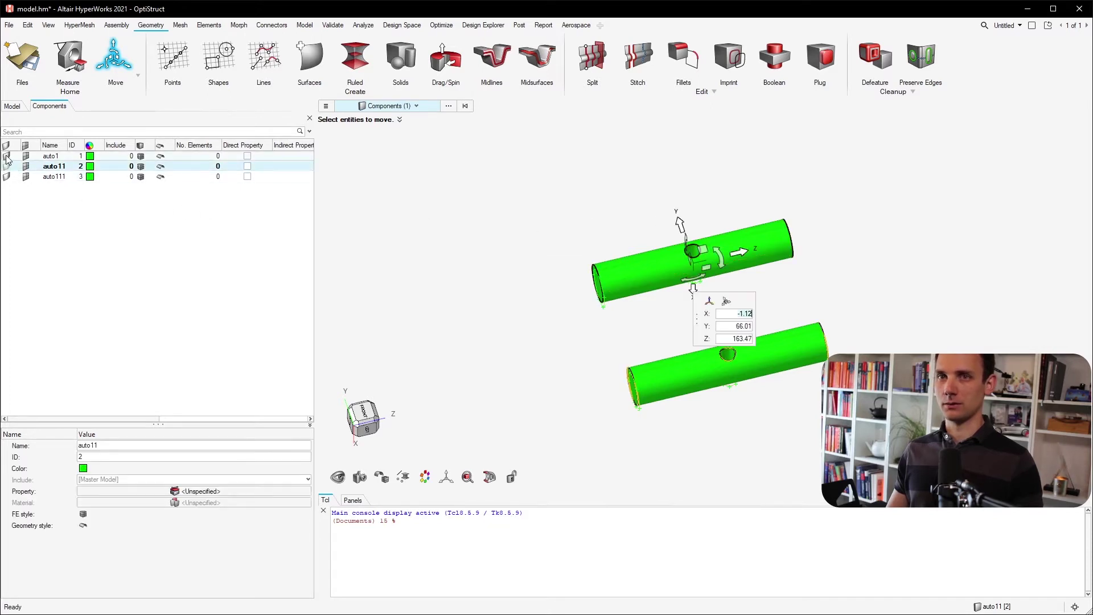
{"action": "left_click", "coordinate": [6, 156]}
{"action": "left_click", "coordinate": [7, 176]}
{"action": "left_click", "coordinate": [7, 167]}
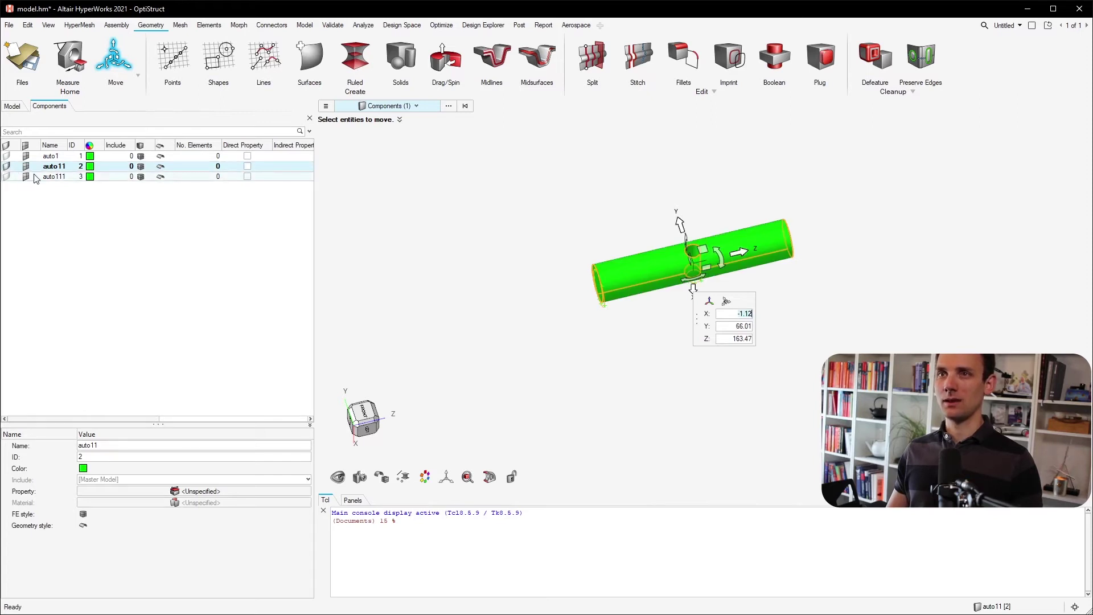
{"action": "left_click", "coordinate": [46, 216]}
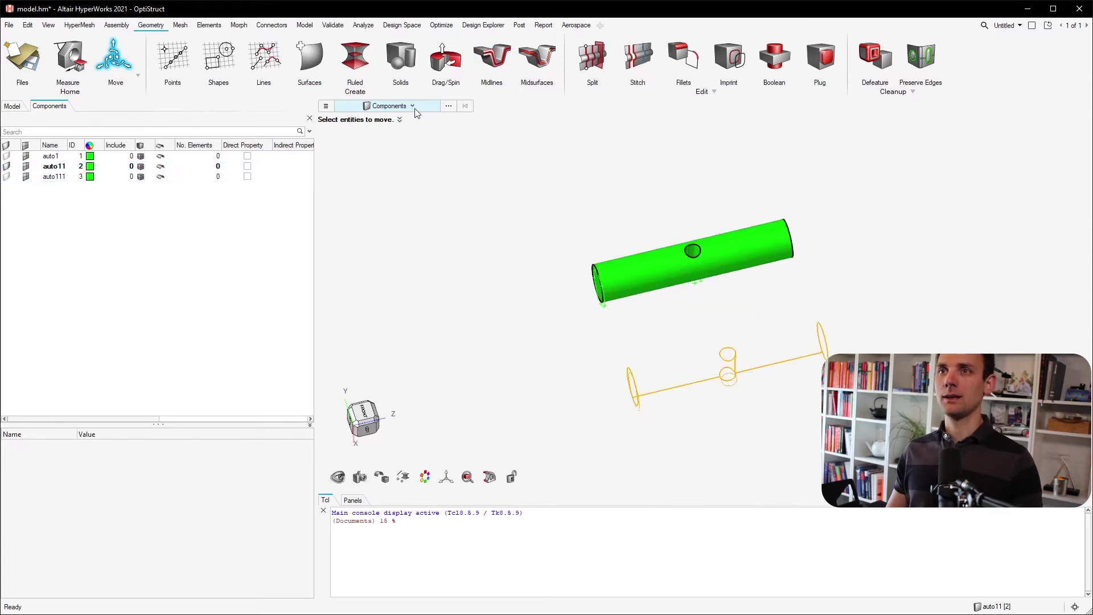
{"action": "left_click", "coordinate": [57, 177]}
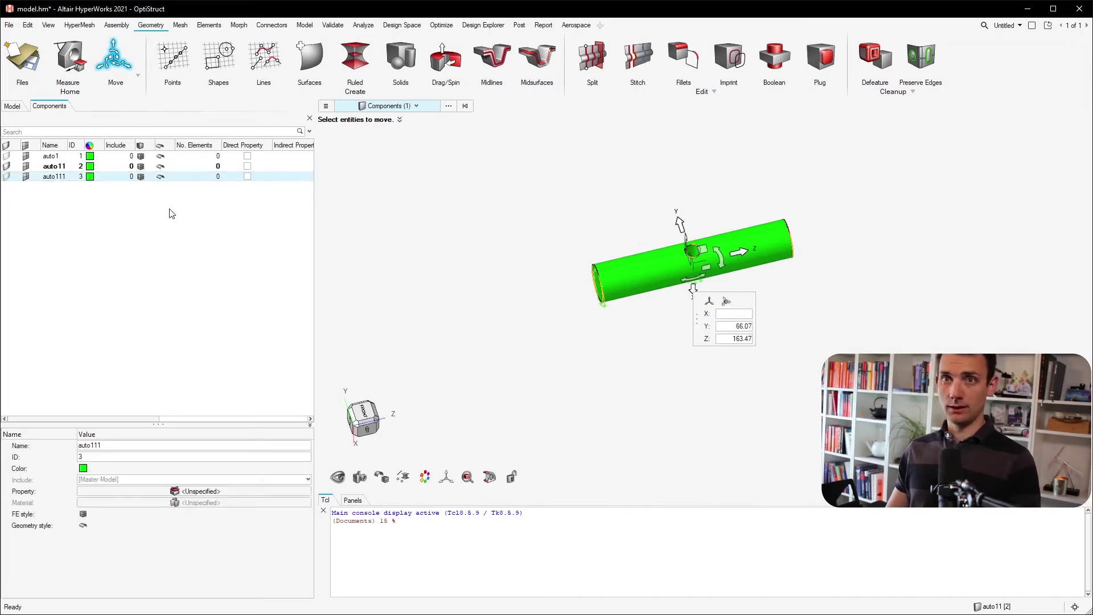
{"action": "left_click", "coordinate": [397, 155]}
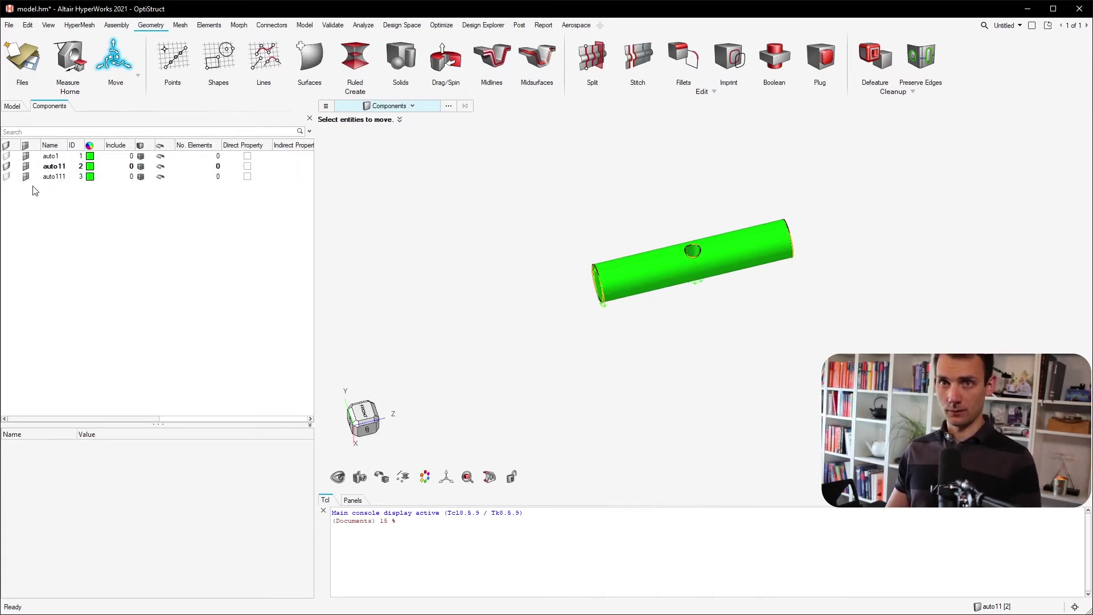
Leave the Move tool, delete the pasted auto111 component, and display auto1 again beside auto11.
{"action": "left_click", "coordinate": [54, 177]}
{"action": "right_click", "coordinate": [54, 178]}
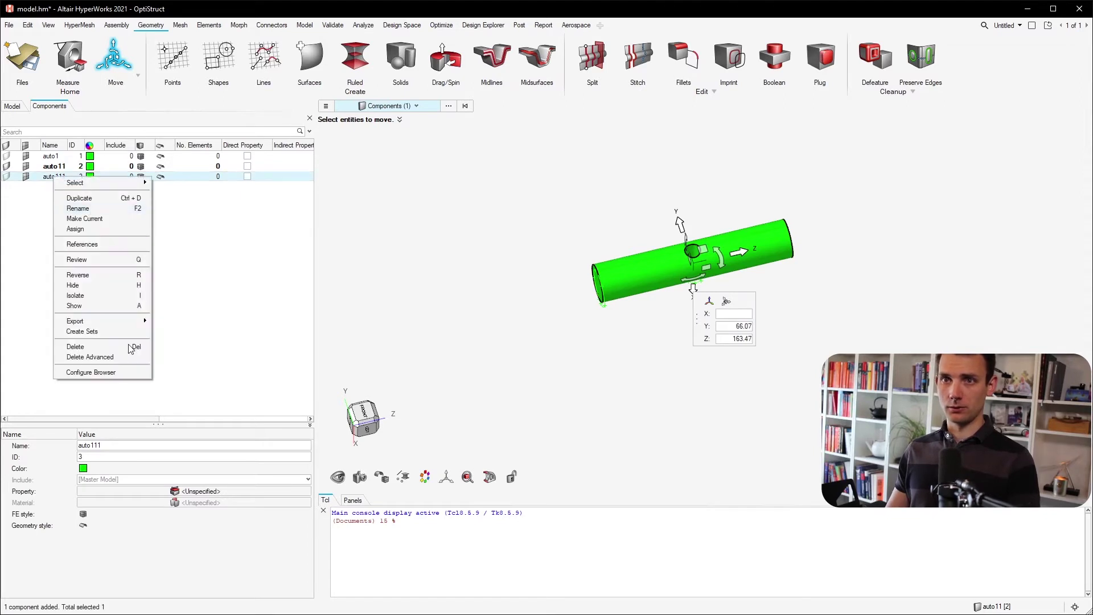
{"action": "left_click", "coordinate": [233, 306]}
{"action": "key", "text": "Escape"}
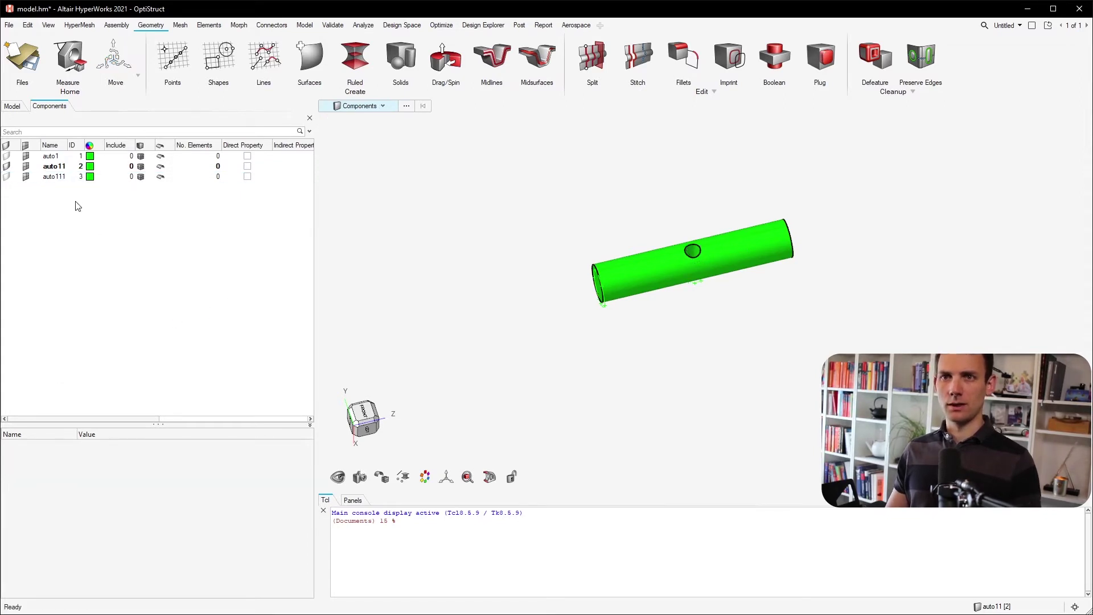
{"action": "left_click", "coordinate": [56, 180]}
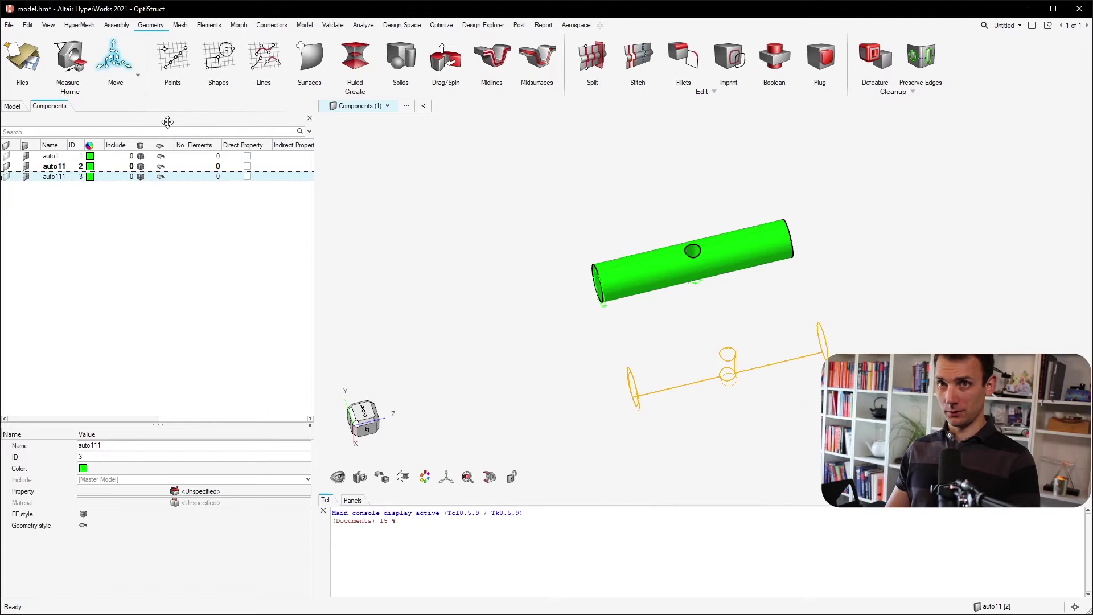
{"action": "key", "text": "Delete"}
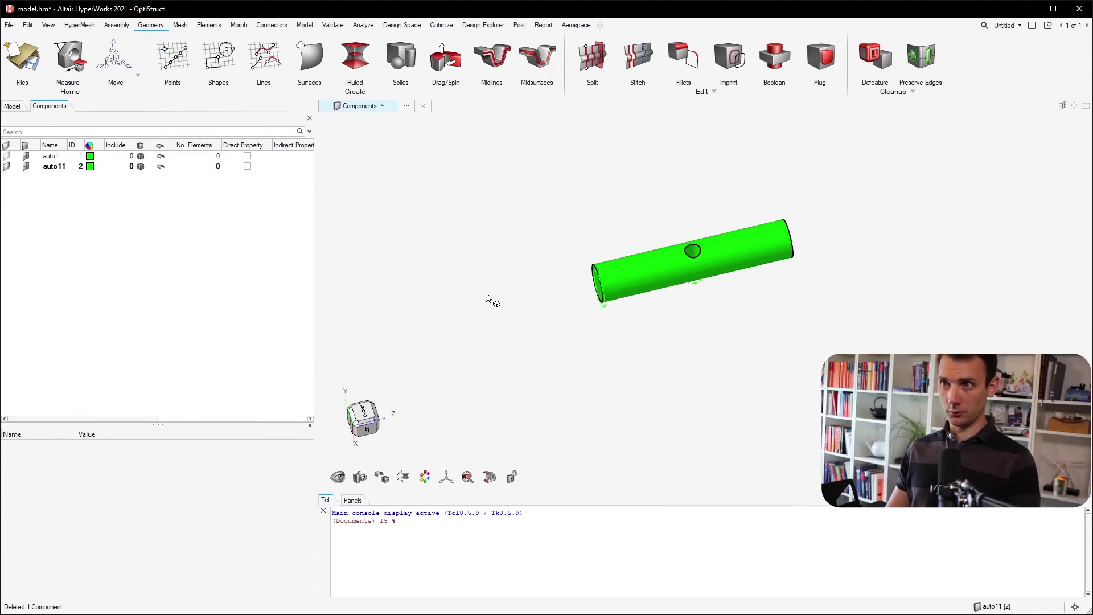
{"action": "left_click", "coordinate": [7, 166]}
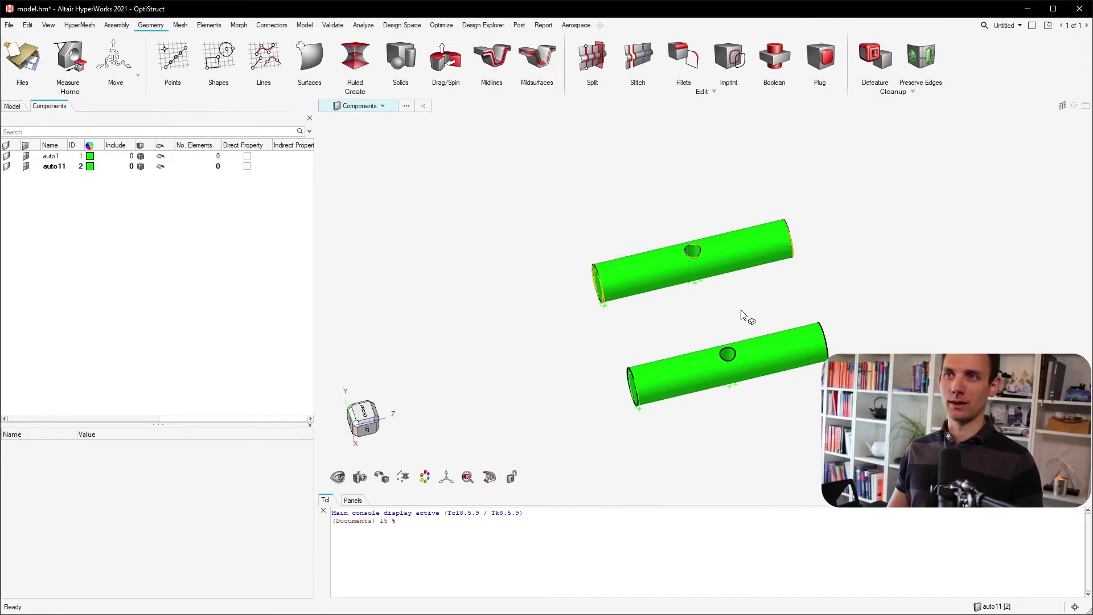
Switch the selection filter to Solids, copy the auto11 cylinder solid, and paste it.
{"action": "left_click", "coordinate": [364, 109]}
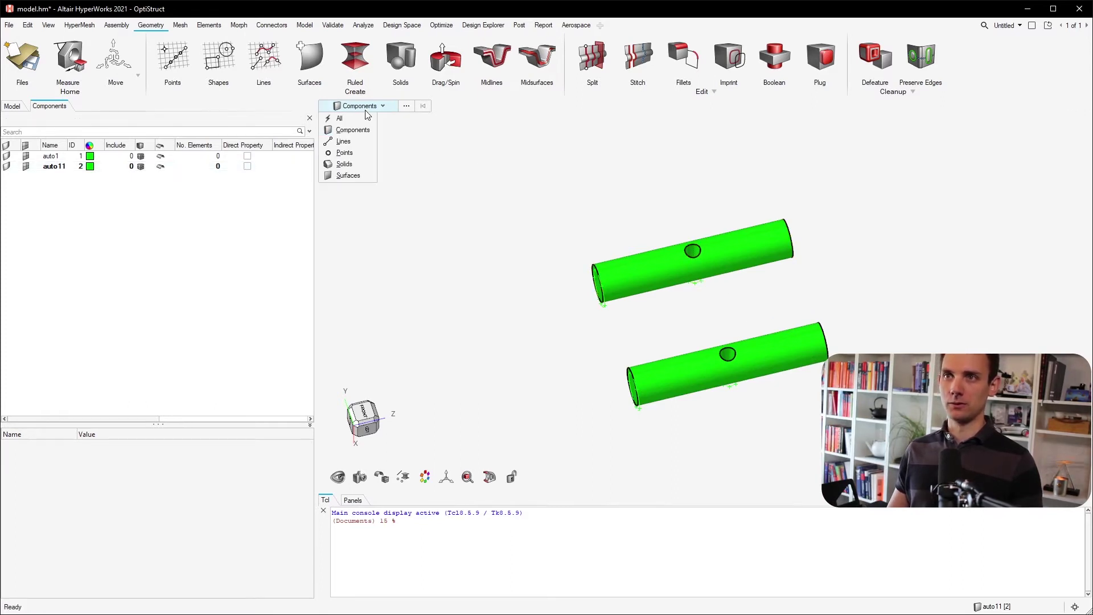
{"action": "left_click", "coordinate": [349, 166]}
{"action": "left_click", "coordinate": [667, 264]}
{"action": "key", "text": "ctrl+c"}
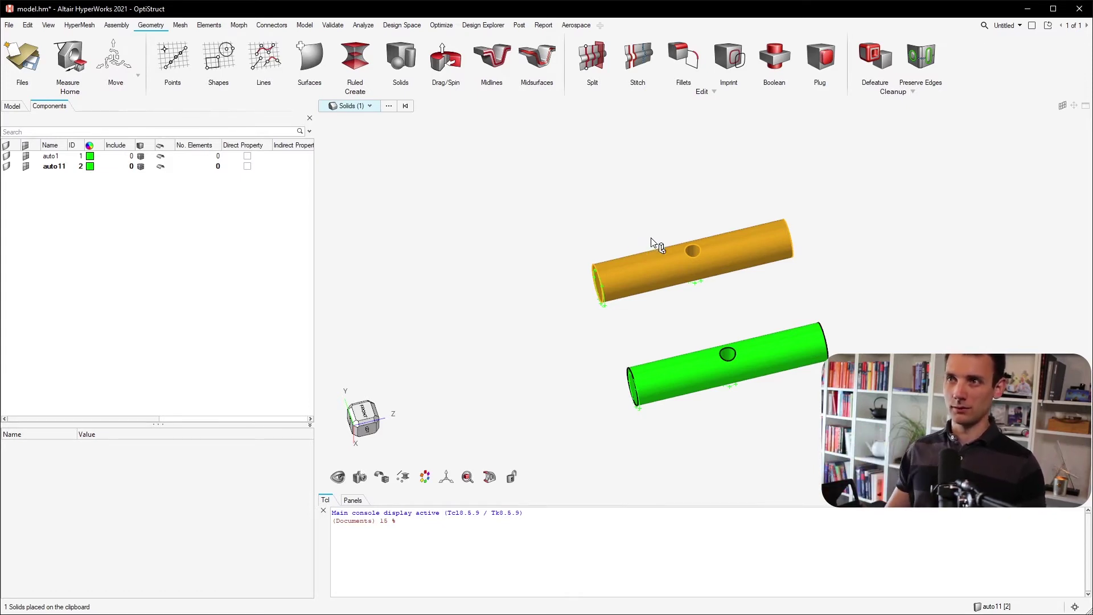
{"action": "left_click", "coordinate": [8, 158]}
{"action": "left_click", "coordinate": [9, 158]}
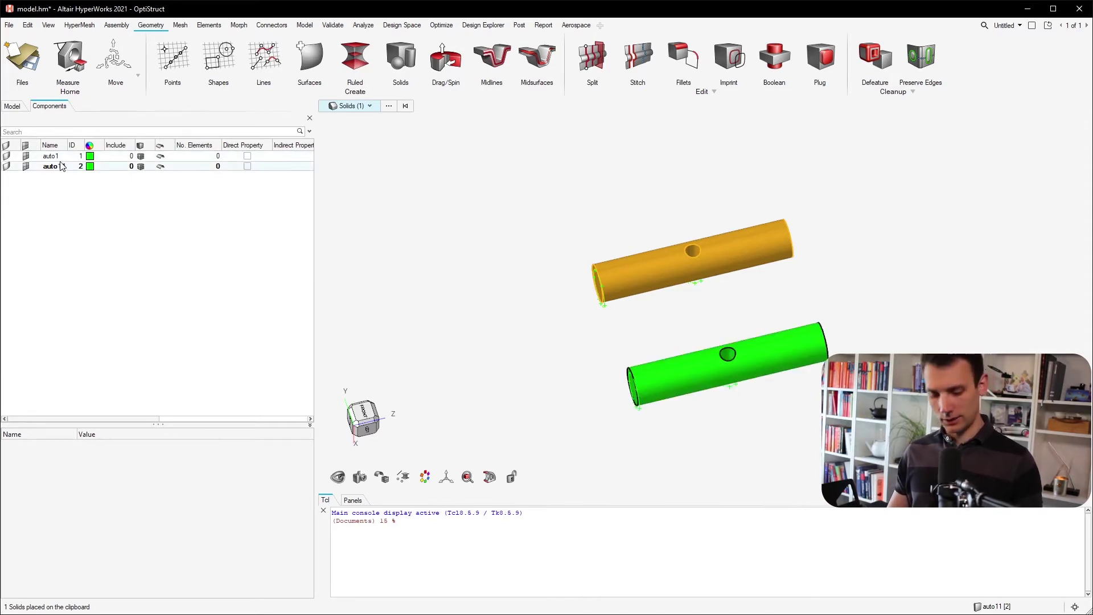
{"action": "key", "text": "ctrl+v"}
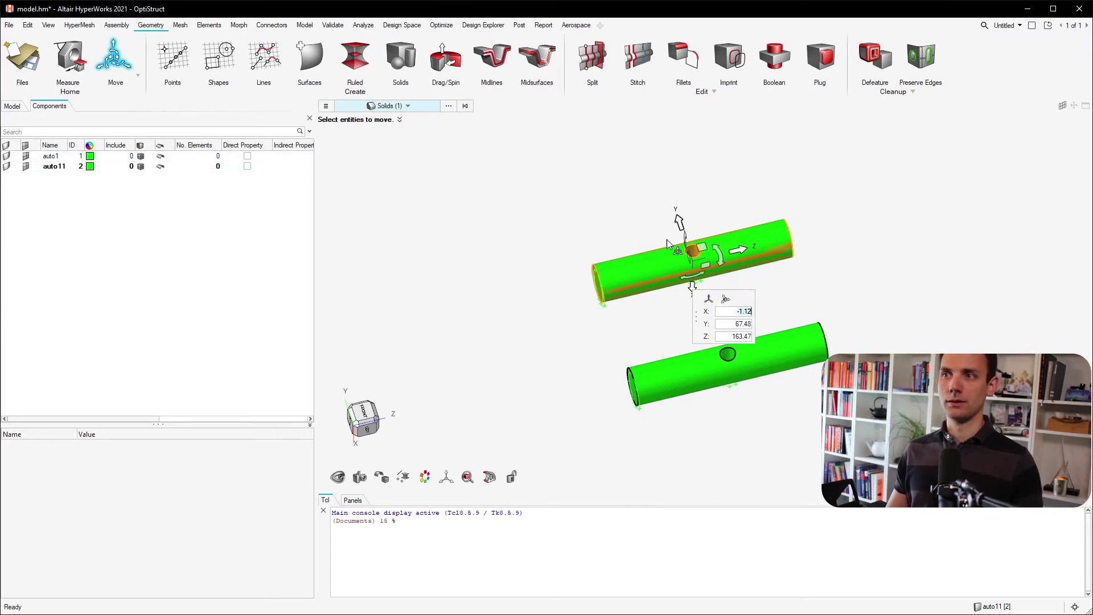
Move the pasted solid about 54.6 along the positive Y axis and check its component by toggling auto11's display.
{"action": "left_click_drag", "start_coordinate": [680, 222], "coordinate": [650, 135]}
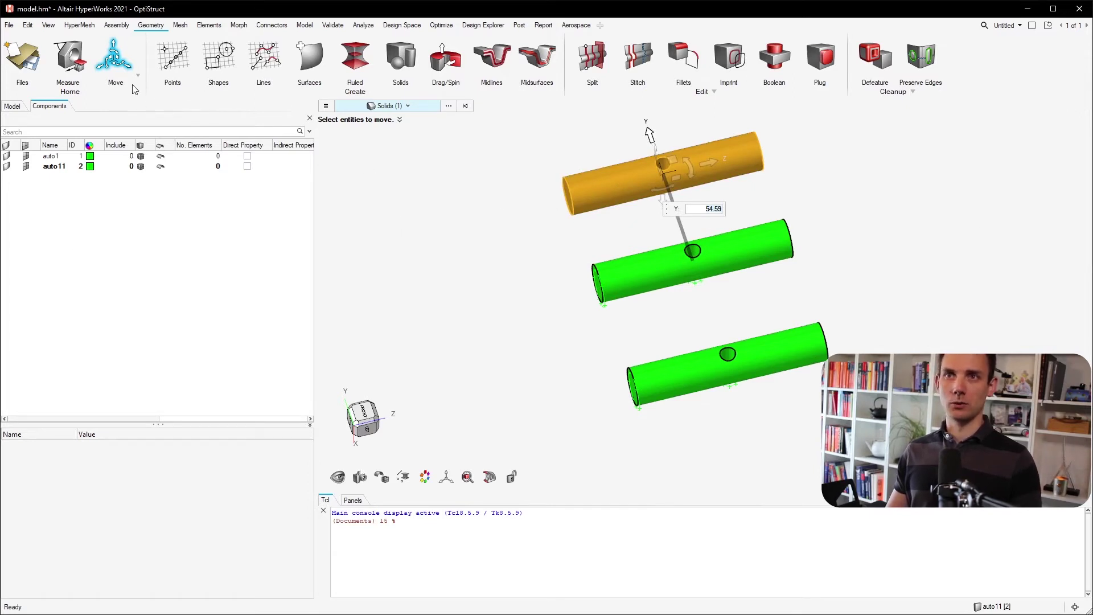
{"action": "left_click", "coordinate": [113, 57]}
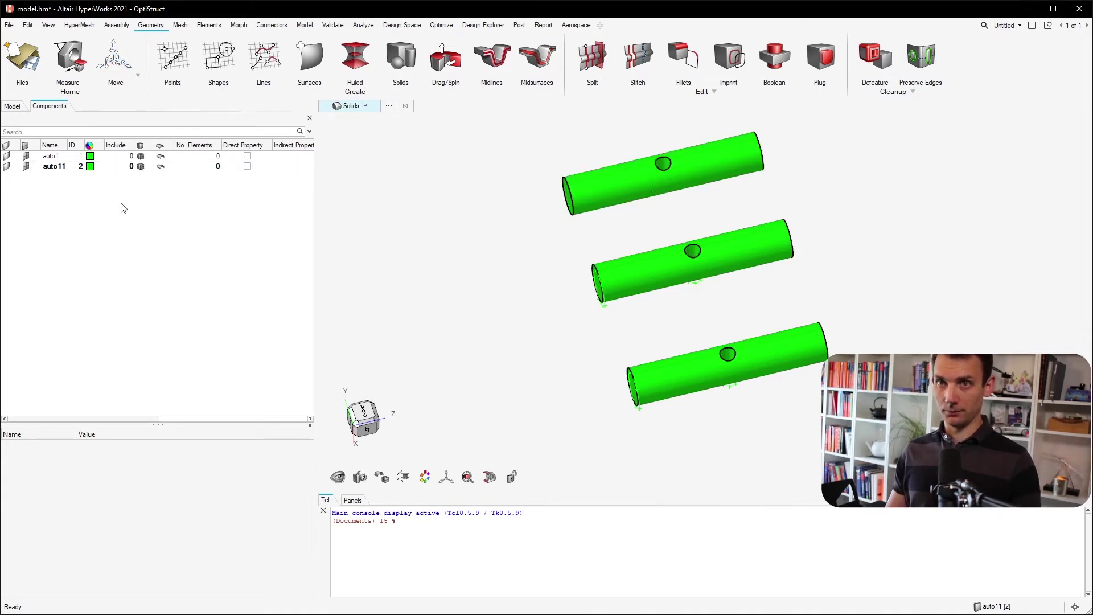
{"action": "left_click", "coordinate": [8, 167]}
{"action": "left_click", "coordinate": [8, 166]}
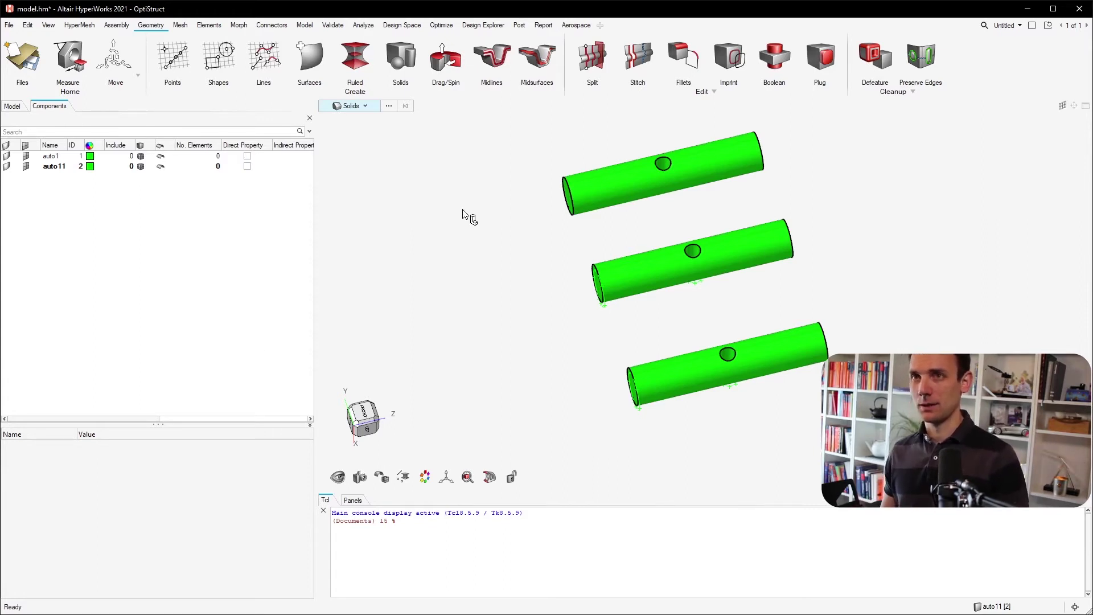
Switch the selection filter to Components and duplicate the auto11 component.
{"action": "left_click", "coordinate": [365, 107]}
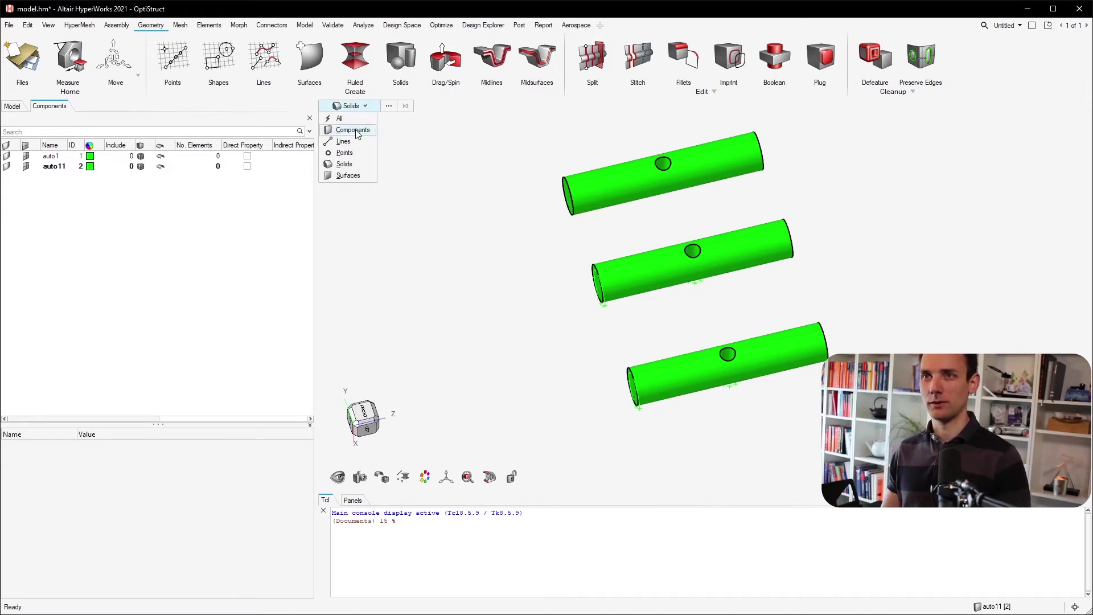
{"action": "left_click", "coordinate": [353, 130]}
{"action": "left_click", "coordinate": [55, 167]}
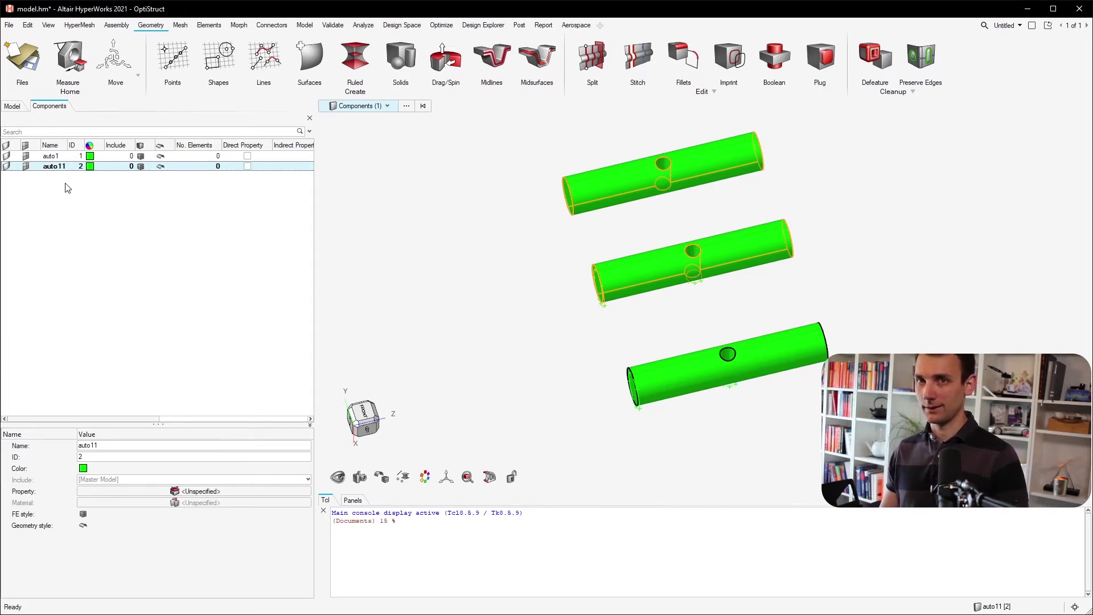
{"action": "right_click", "coordinate": [48, 166]}
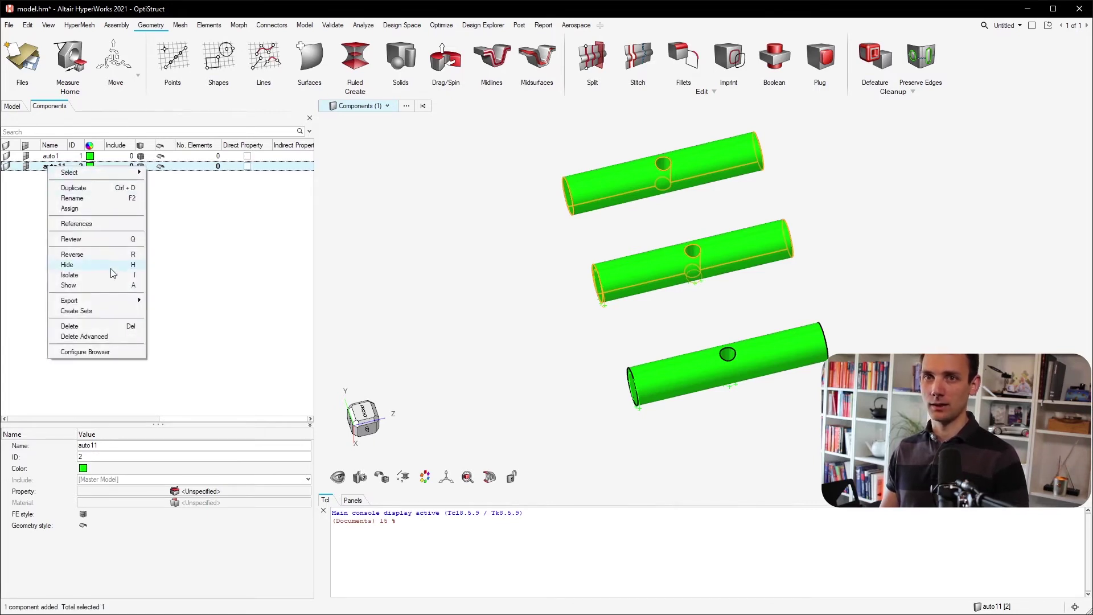
{"action": "left_click", "coordinate": [112, 189]}
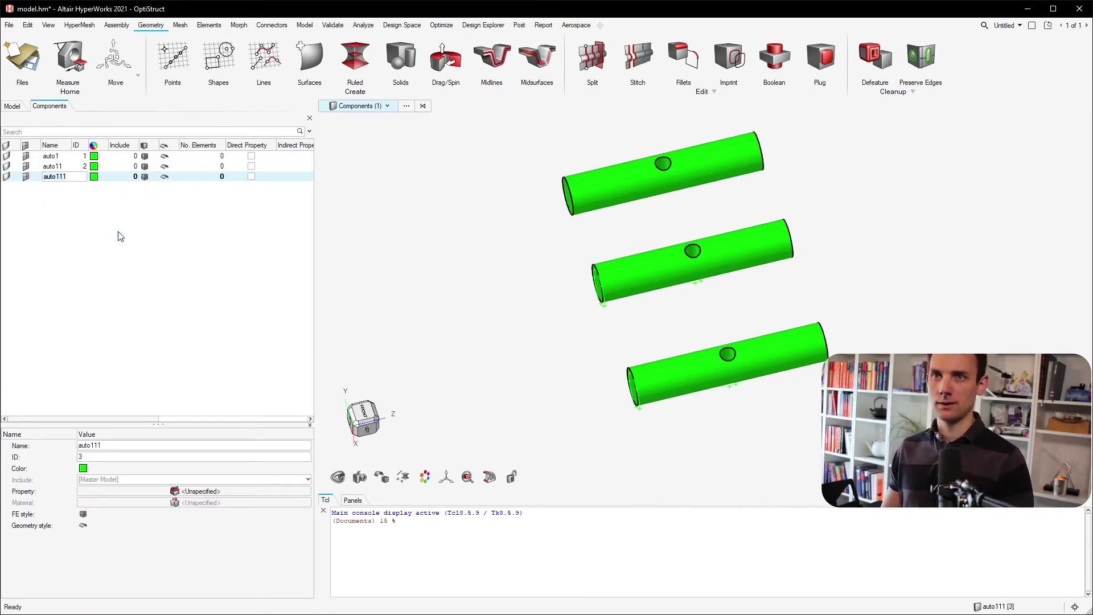
Hide auto11 and auto1 to examine what the duplicated auto111 component contains.
{"action": "left_click", "coordinate": [84, 208]}
{"action": "left_click", "coordinate": [6, 166]}
{"action": "left_click", "coordinate": [7, 156]}
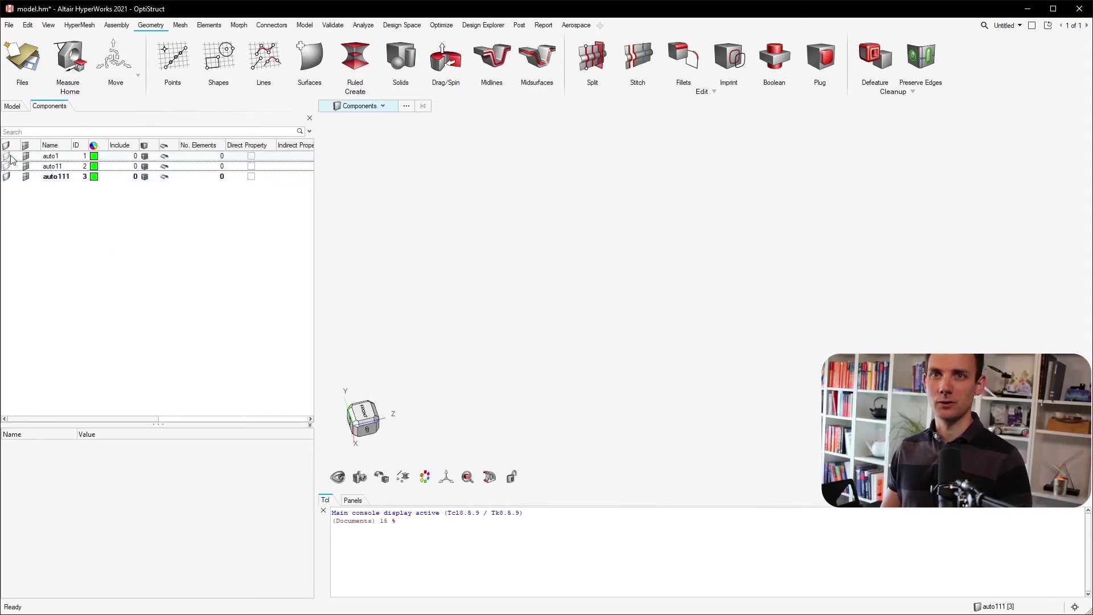
Delete the duplicated auto111 component and display auto1 and auto11 again.
{"action": "left_click", "coordinate": [61, 177]}
{"action": "left_click", "coordinate": [6, 177]}
{"action": "left_click", "coordinate": [6, 177]}
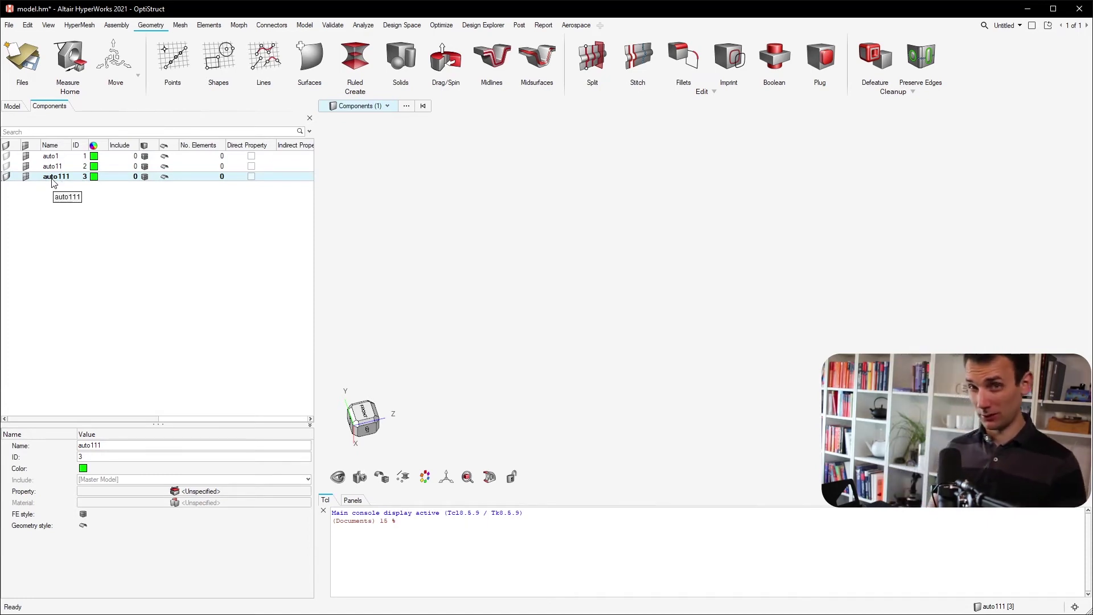
{"action": "key", "text": "Delete"}
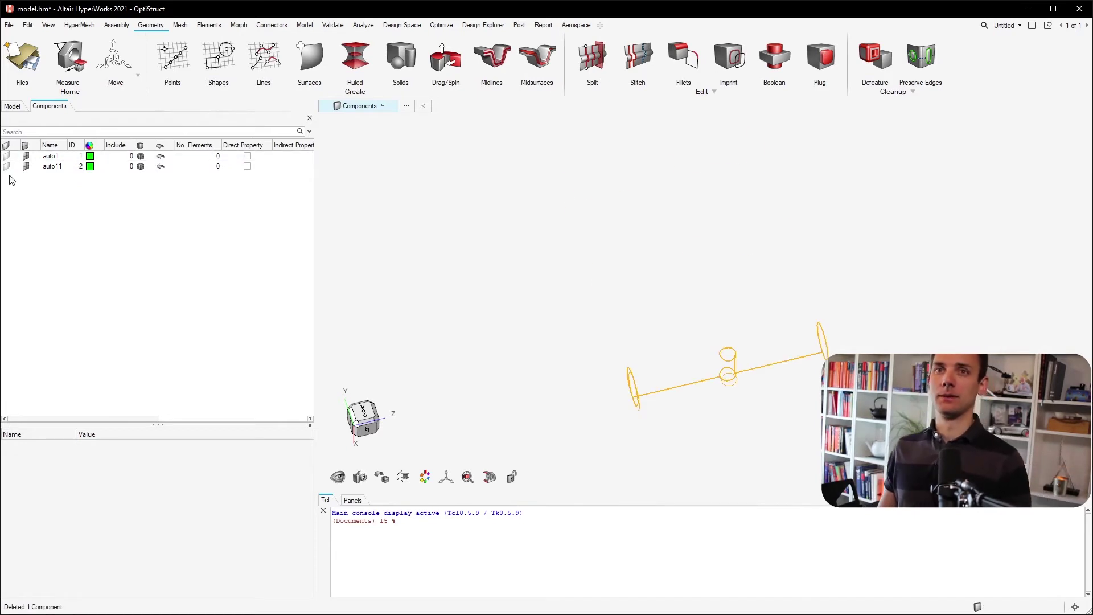
{"action": "left_click", "coordinate": [8, 164]}
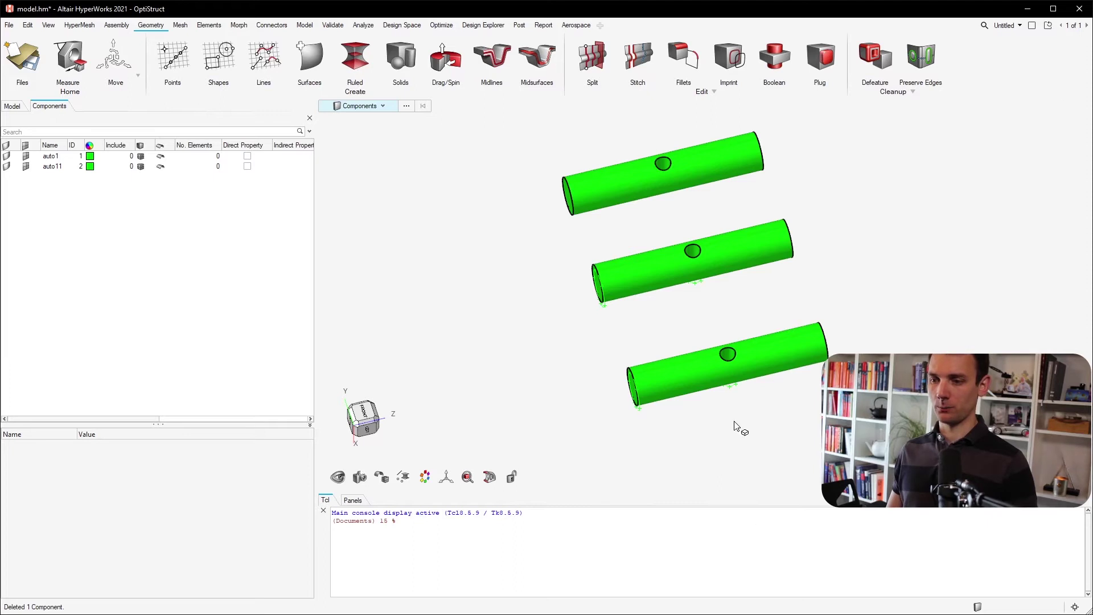
Review the entity types offered by the selection filter and set the filter to Surfaces.
{"action": "left_click", "coordinate": [383, 107]}
{"action": "left_click", "coordinate": [382, 107]}
{"action": "left_click", "coordinate": [383, 107]}
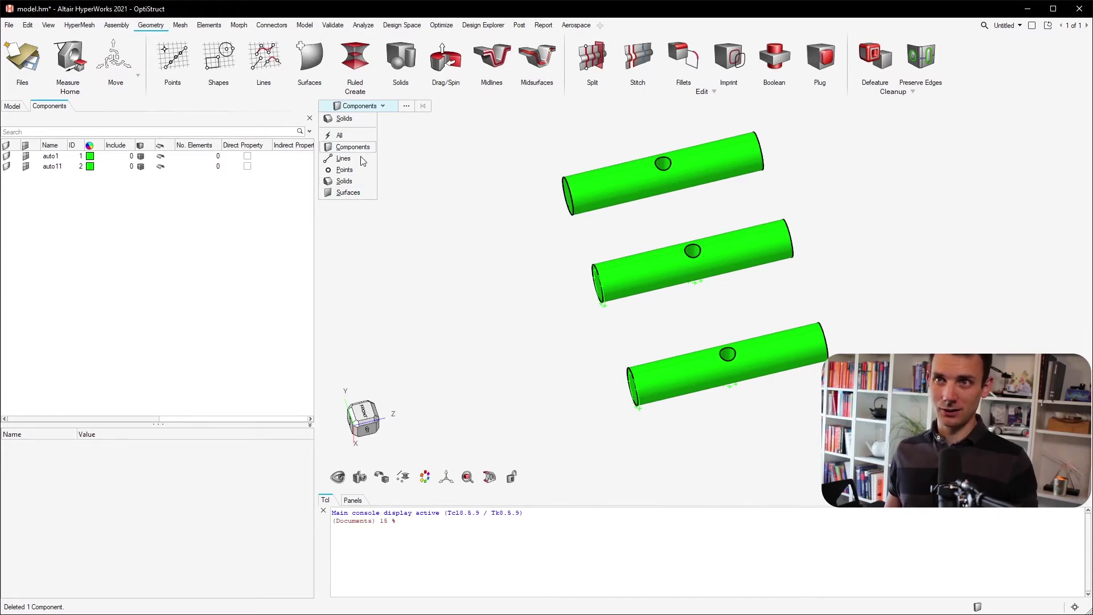
{"action": "left_click", "coordinate": [443, 173]}
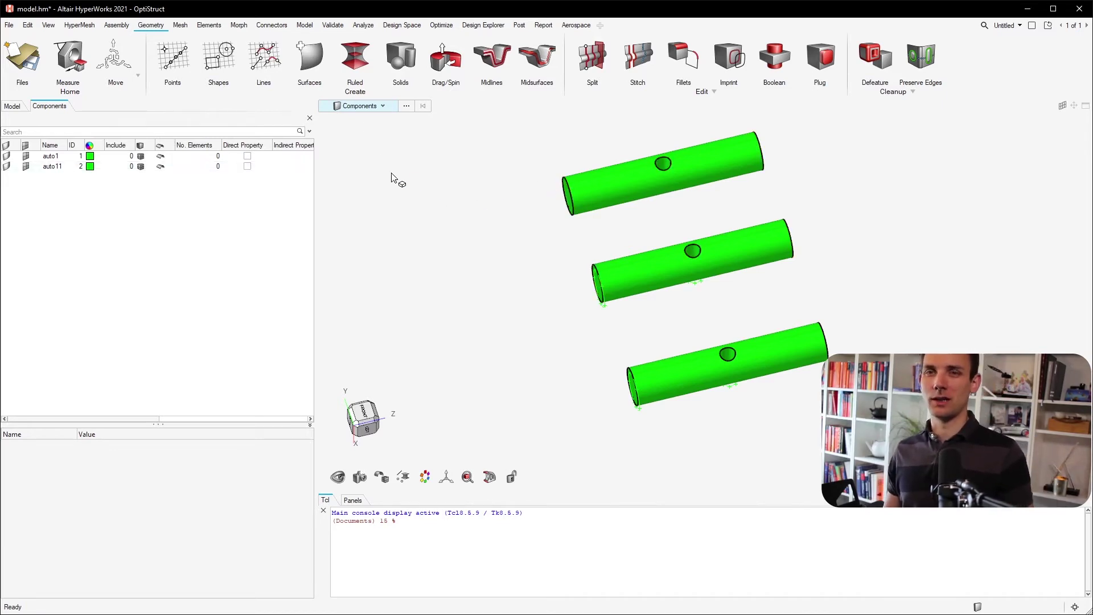
{"action": "left_click", "coordinate": [382, 106]}
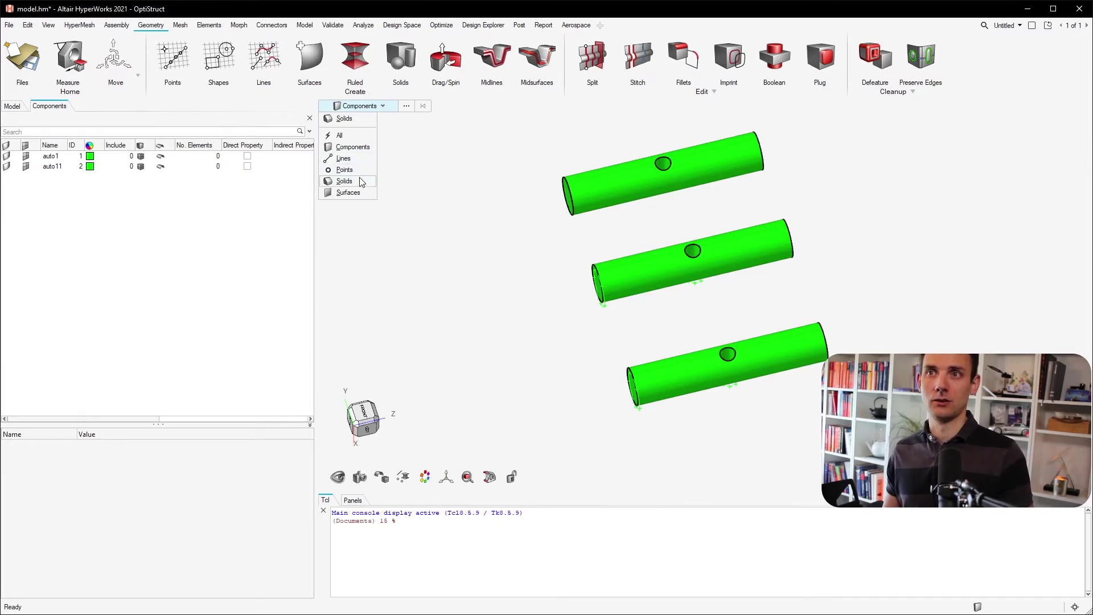
{"action": "left_click", "coordinate": [430, 172]}
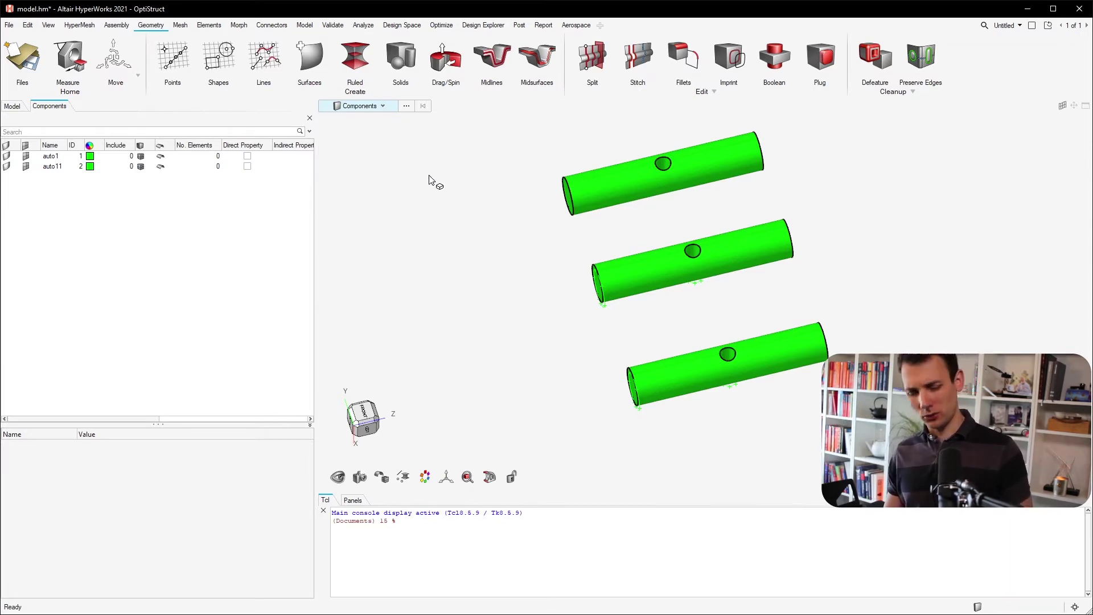
{"action": "key", "text": "s"}
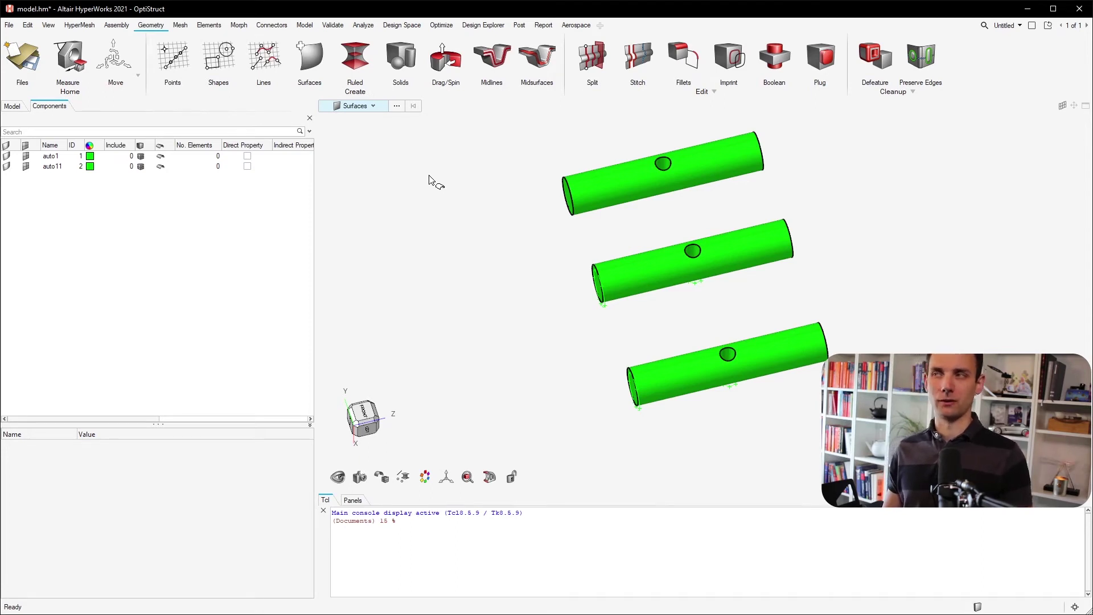
{"action": "key", "text": "s"}
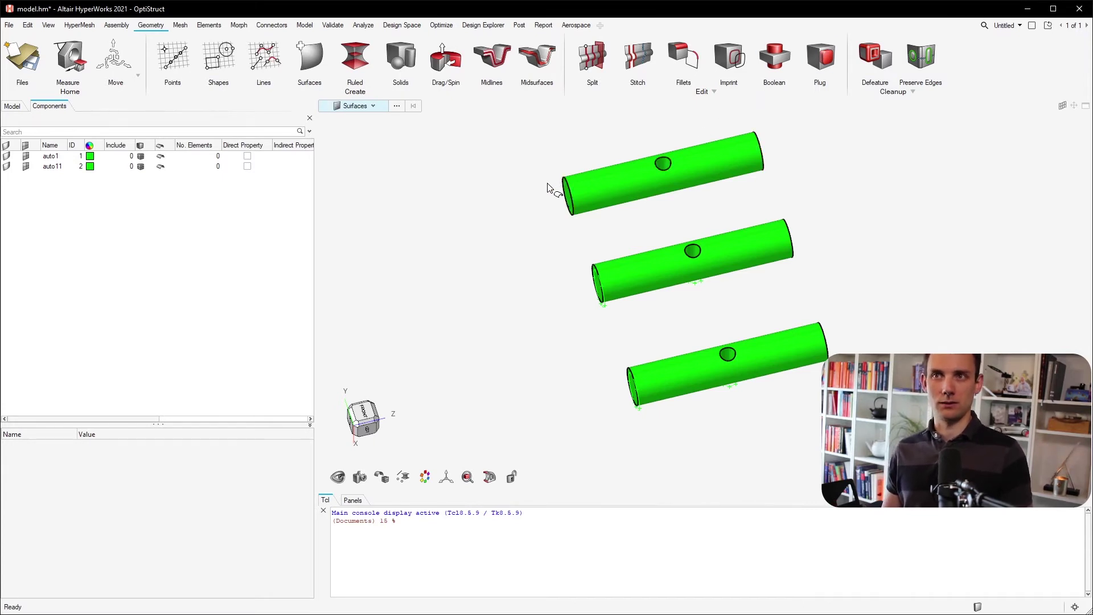
{"action": "key", "text": "s"}
{"action": "key", "text": "s"}
{"action": "key", "text": "s"}
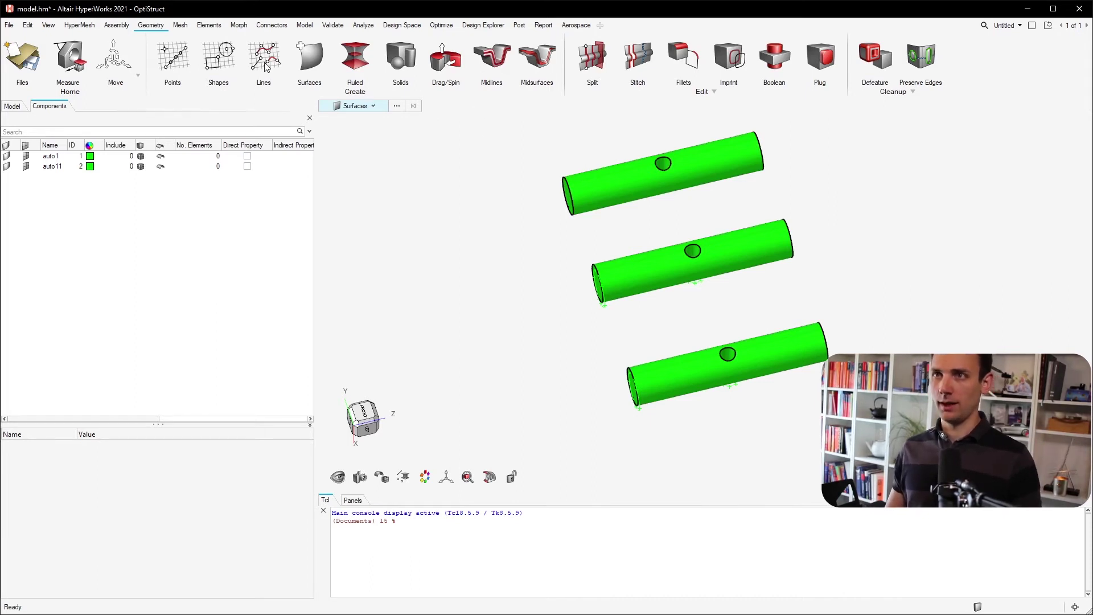
Mesh all displayed surfaces with QI optimize at an element size of 4, recomputing the quality criteria for that size.
{"action": "left_click", "coordinate": [179, 25]}
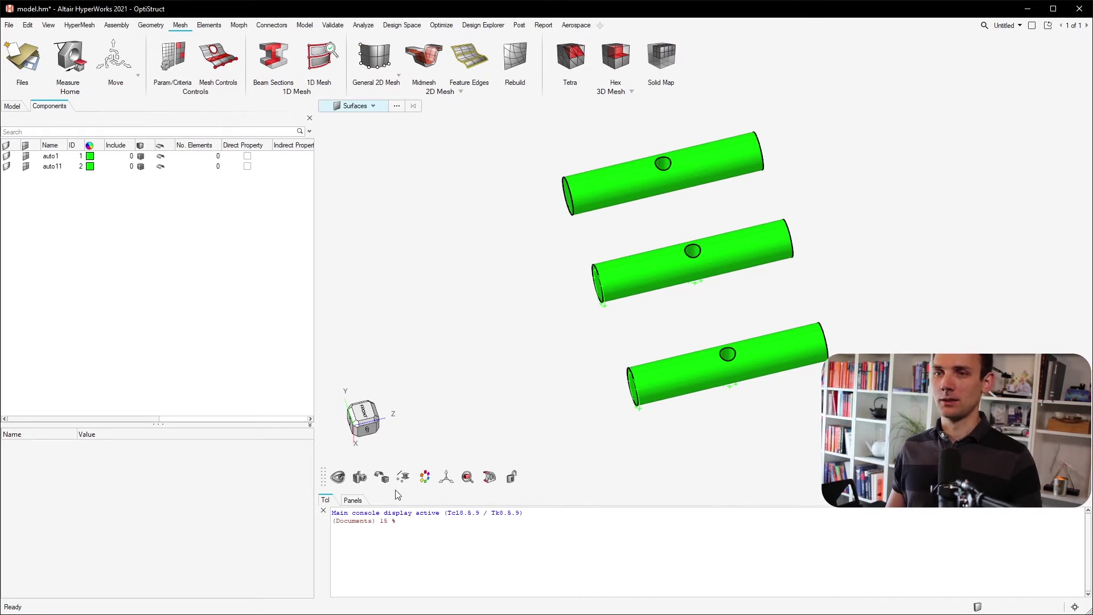
{"action": "key", "text": "F12"}
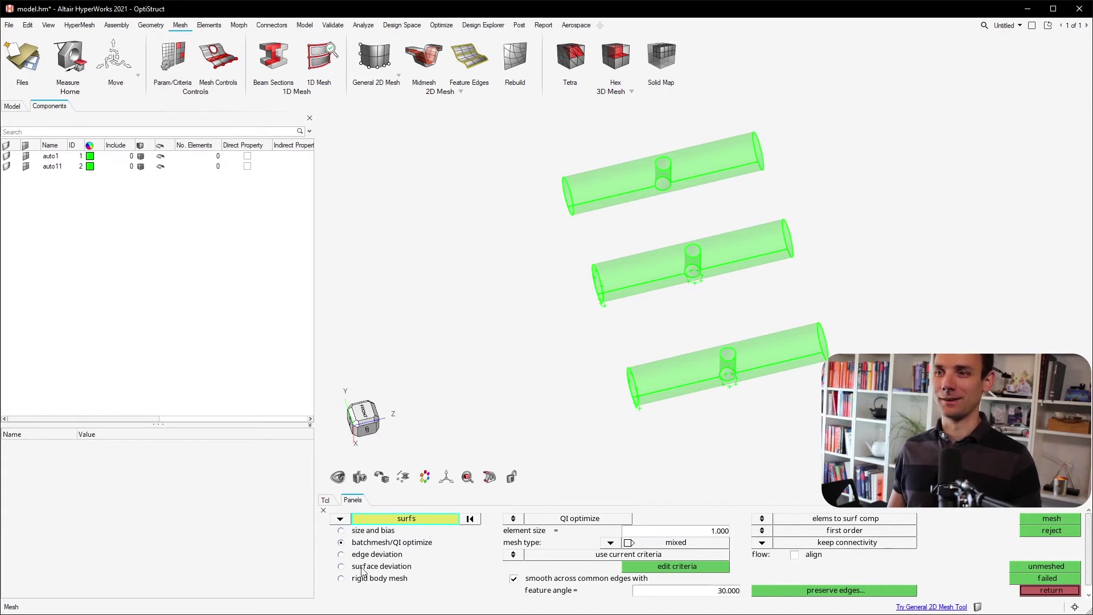
{"action": "left_click", "coordinate": [377, 521]}
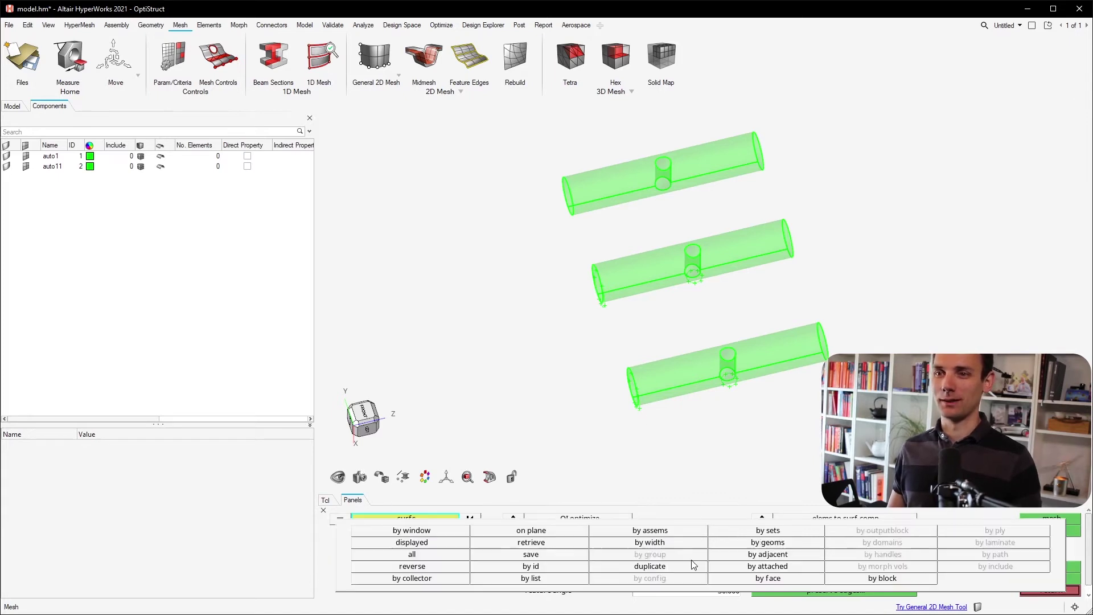
{"action": "left_click", "coordinate": [407, 541]}
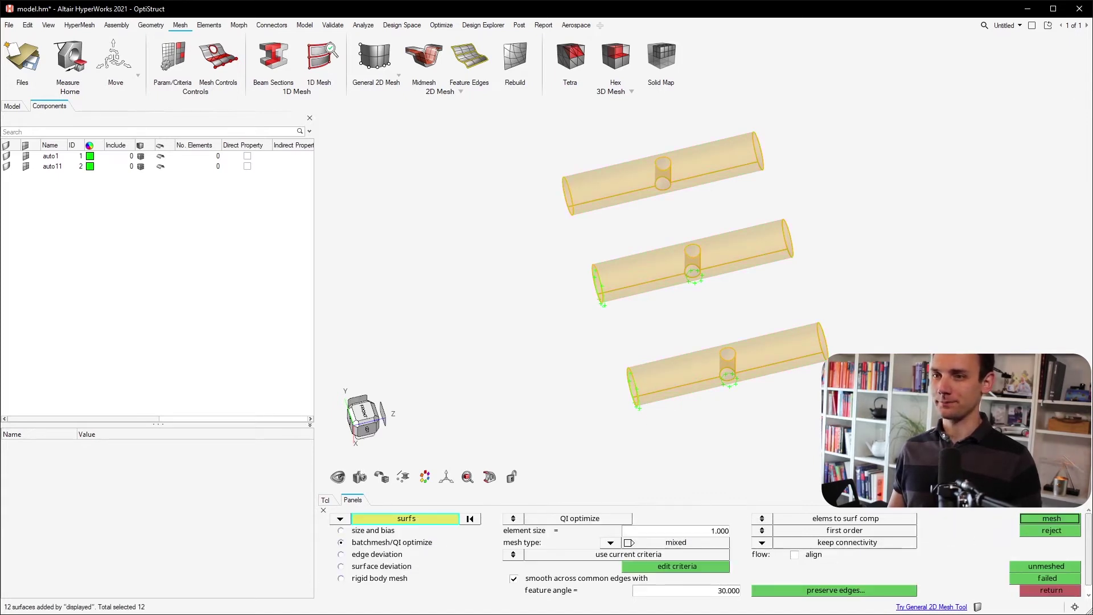
{"action": "left_click", "coordinate": [709, 531]}
{"action": "type", "text": "4"}
{"action": "key", "text": "Return"}
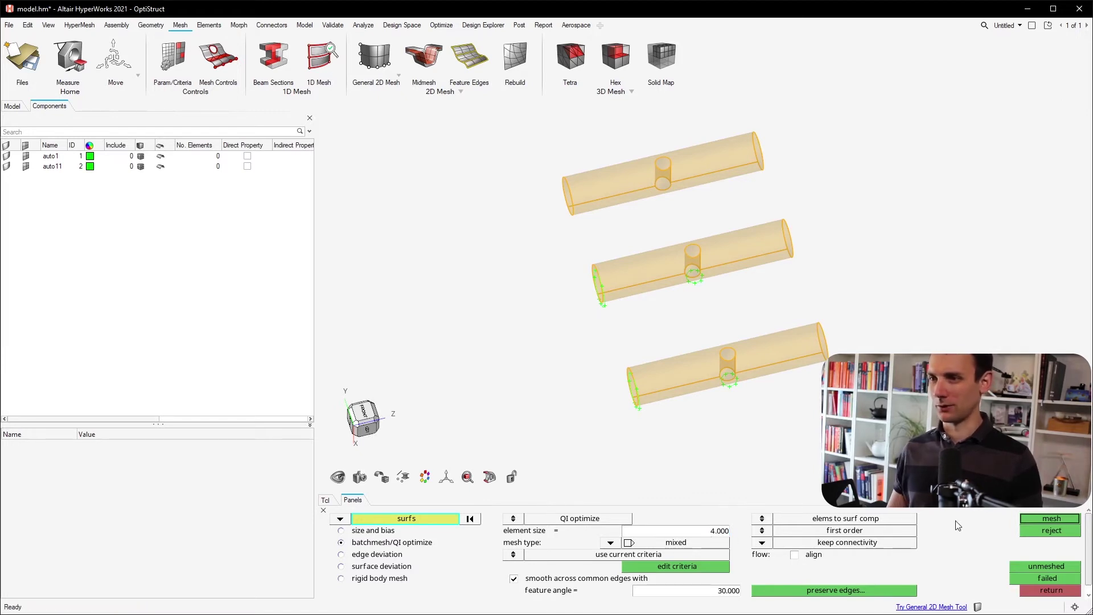
{"action": "left_click", "coordinate": [1051, 518]}
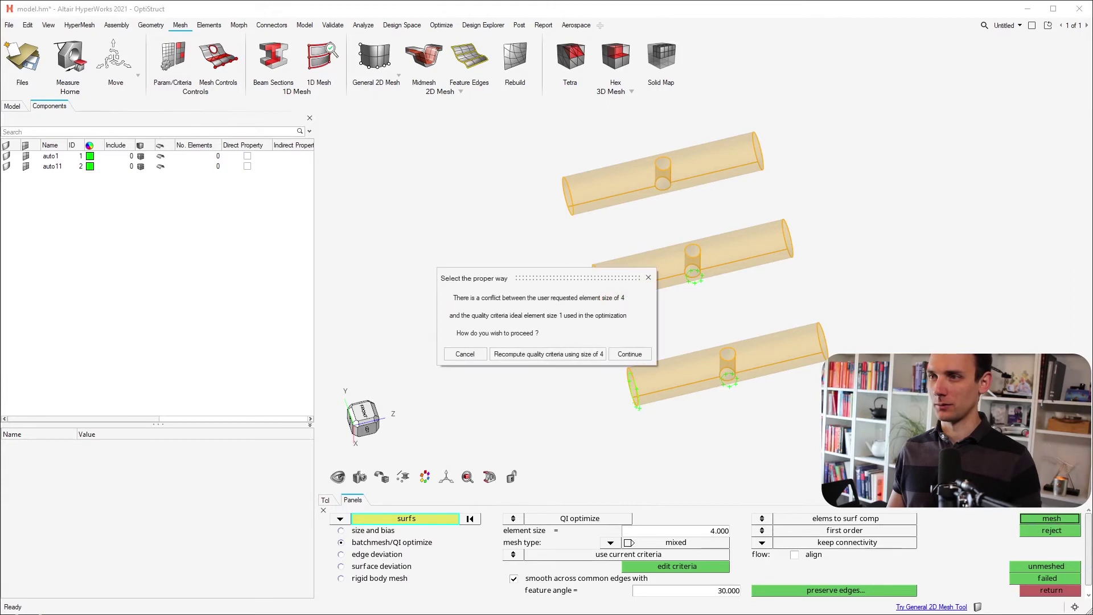
{"action": "left_click", "coordinate": [583, 355]}
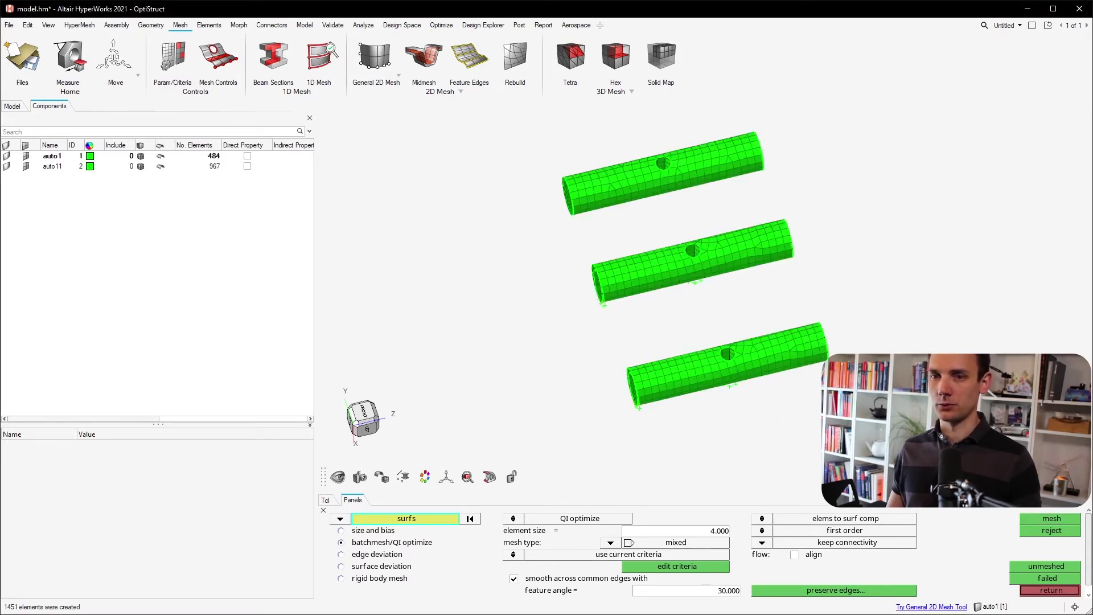
{"action": "mouse_move", "coordinate": [736, 299]}
{"action": "right_mouse_down"}
{"action": "mouse_move", "coordinate": [731, 264]}
{"action": "mouse_move", "coordinate": [719, 303]}
{"action": "right_mouse_up"}
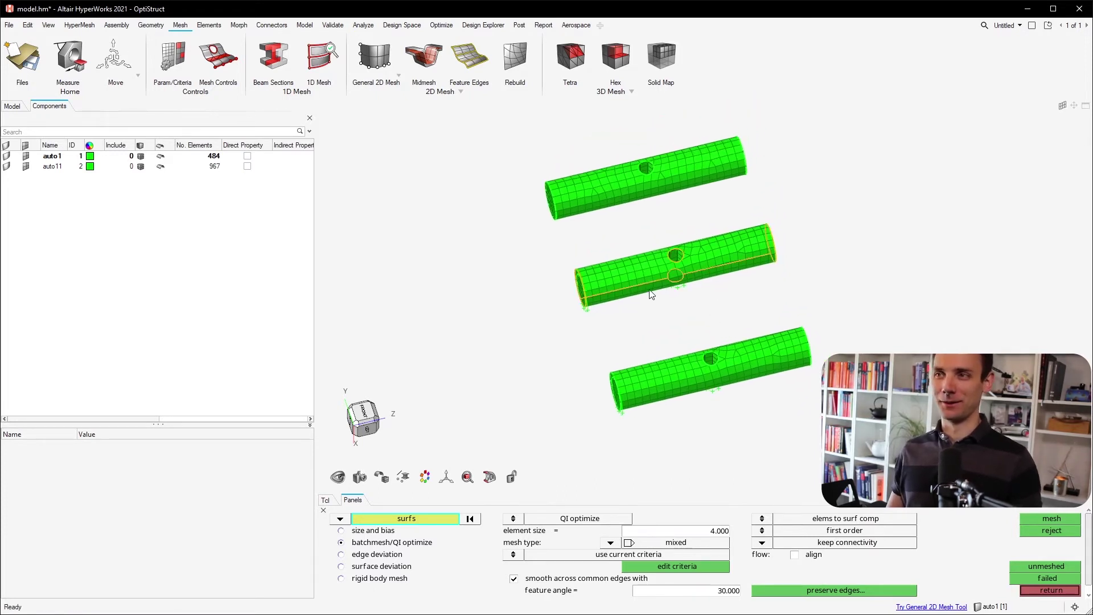
{"action": "left_click_drag", "start_coordinate": [701, 342], "coordinate": [719, 332], "text": "ctrl"}
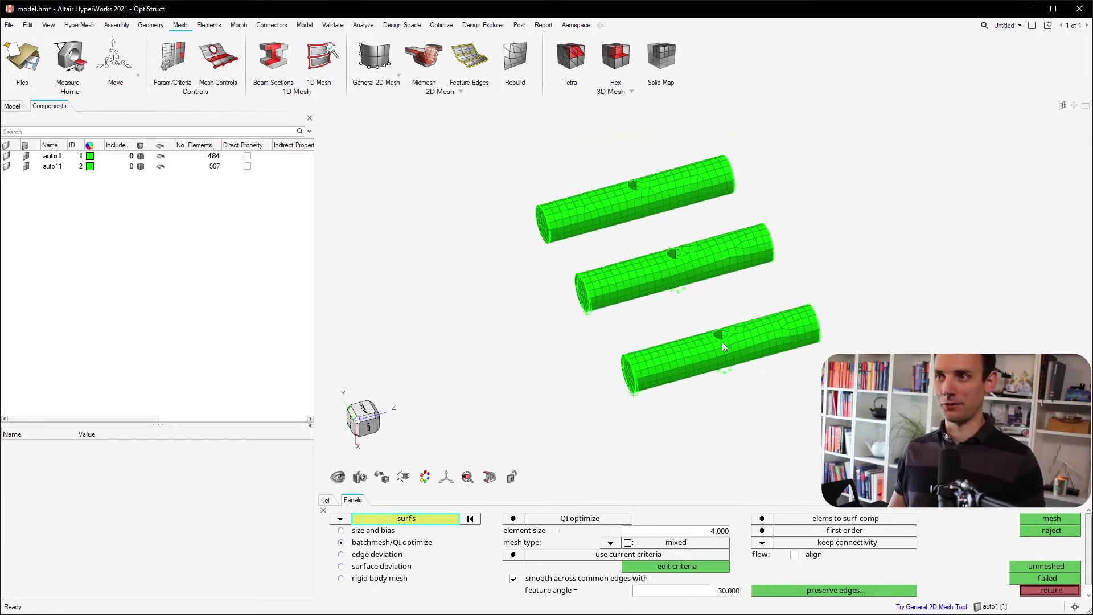
{"action": "left_click", "coordinate": [1036, 590]}
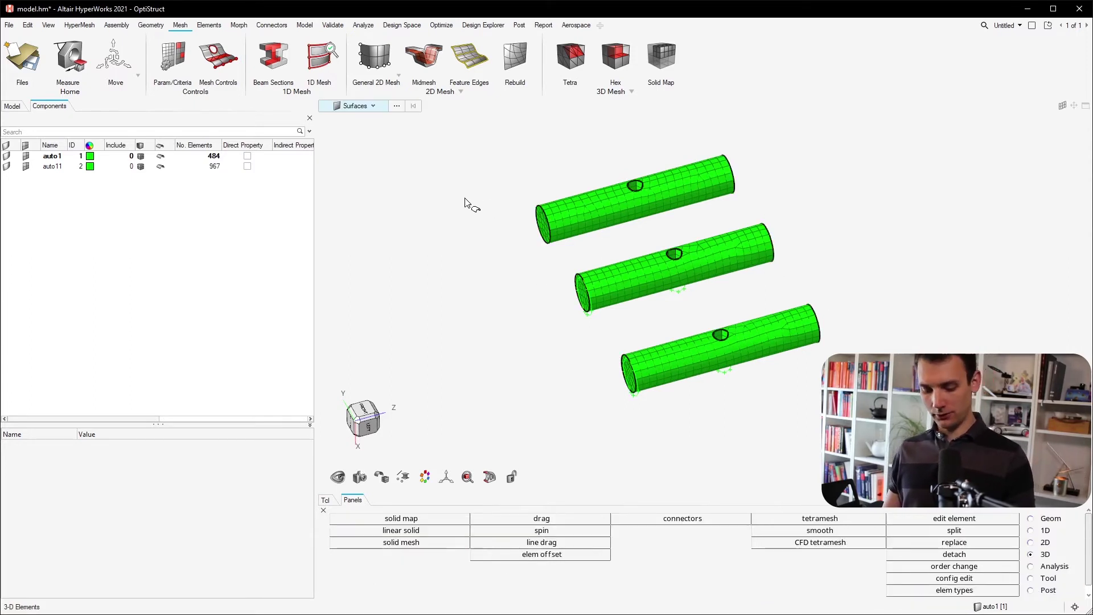
Switch the selection filter to Elements and review the entity types it offers.
{"action": "key", "text": "e"}
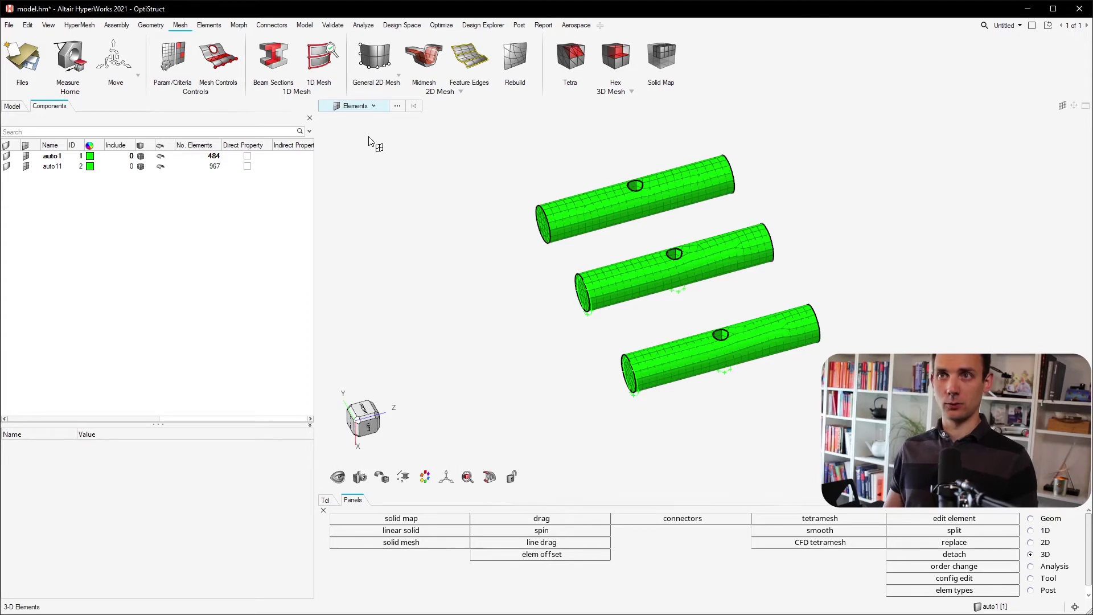
{"action": "left_click", "coordinate": [367, 106]}
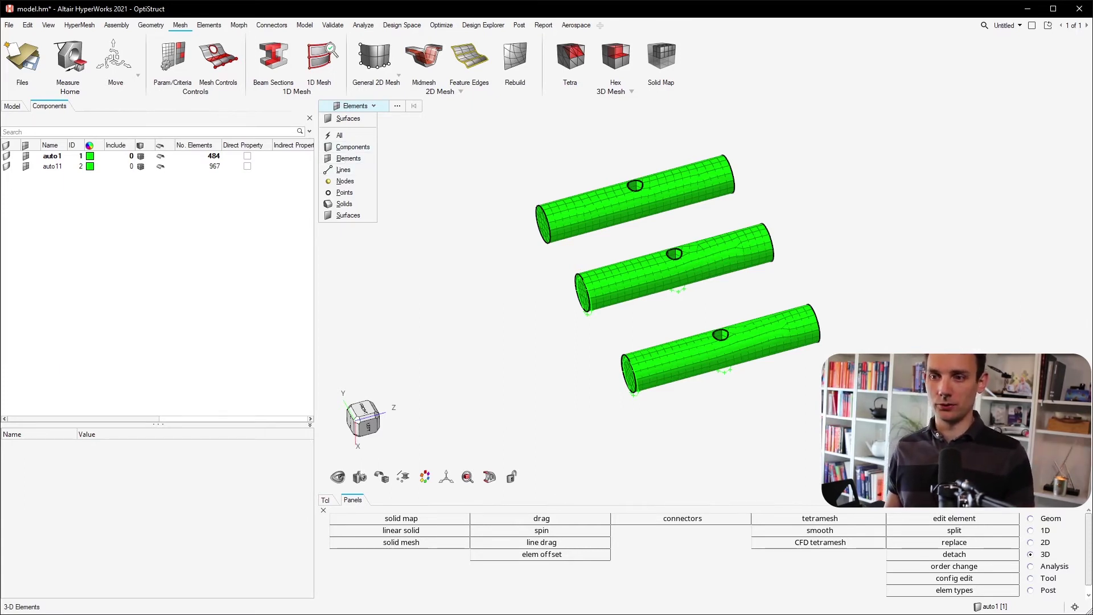
{"action": "key", "text": "Escape"}
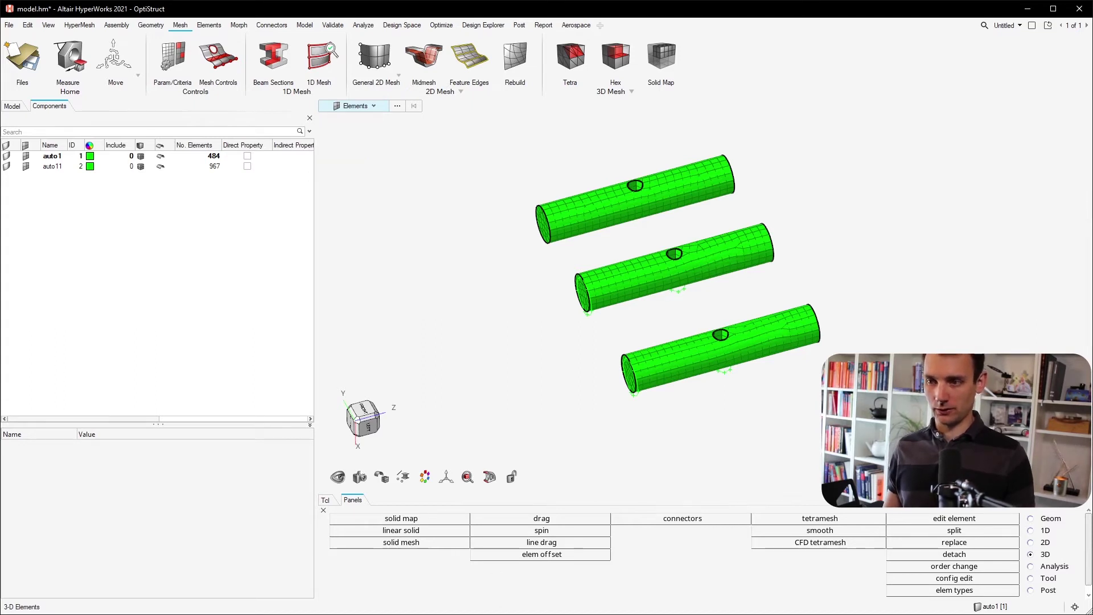
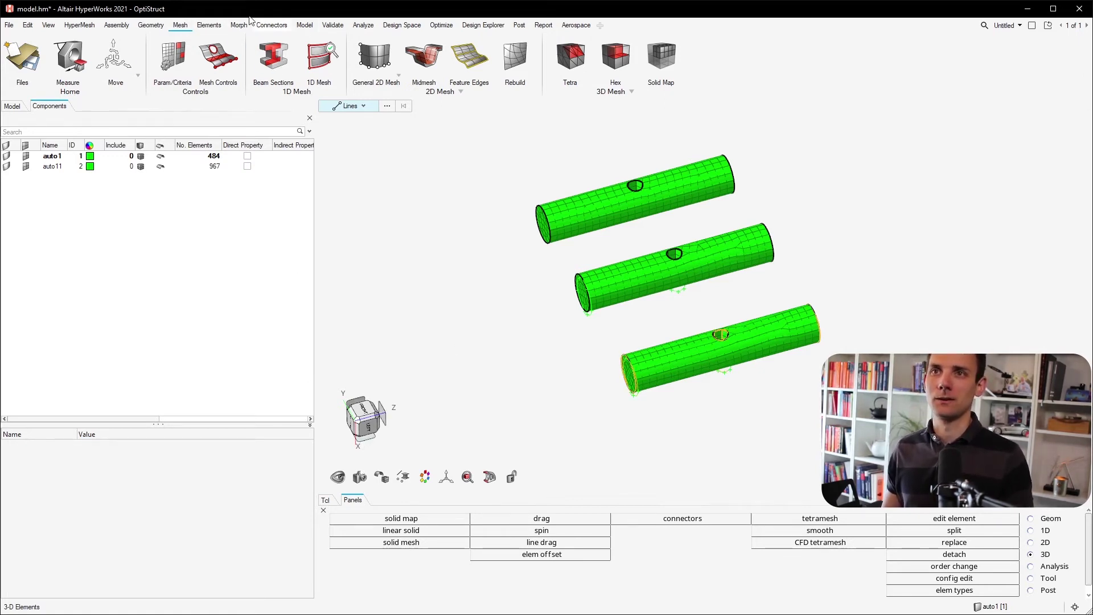
Create a force of magnitude -3000 along the y-axis on a node near the end of the front cylinder.
{"action": "left_click", "coordinate": [383, 27]}
{"action": "left_click", "coordinate": [366, 28]}
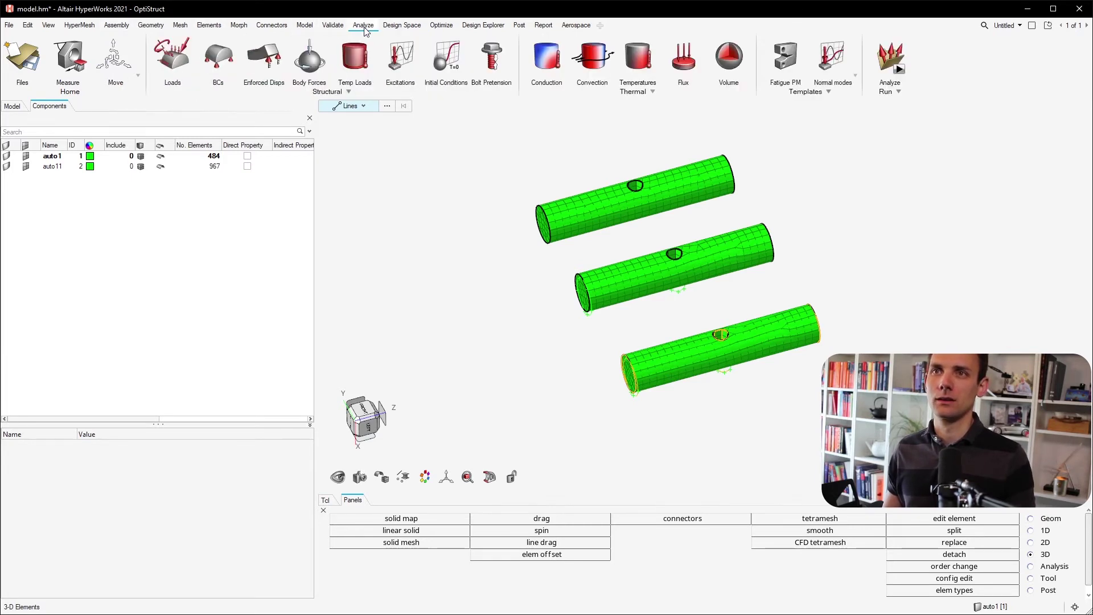
{"action": "left_click", "coordinate": [192, 67]}
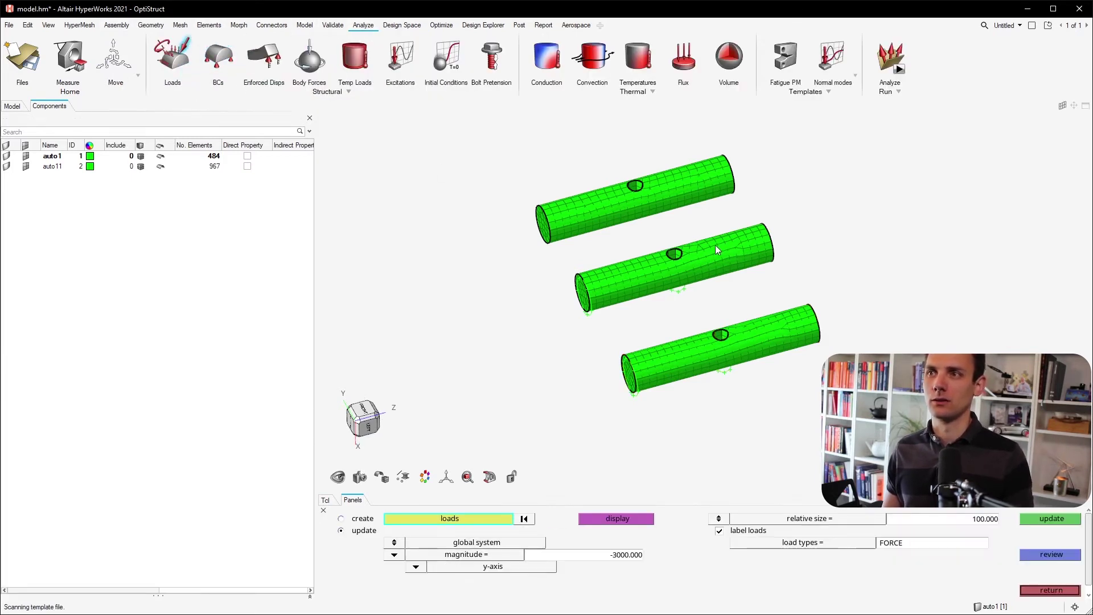
{"action": "left_click", "coordinate": [370, 521]}
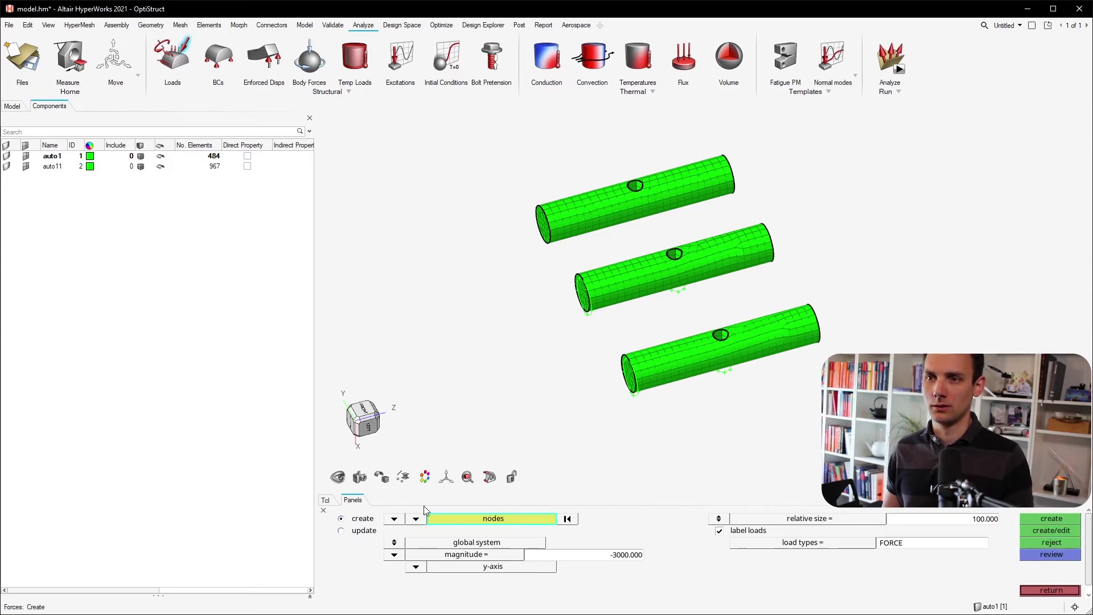
{"action": "left_click", "coordinate": [773, 340]}
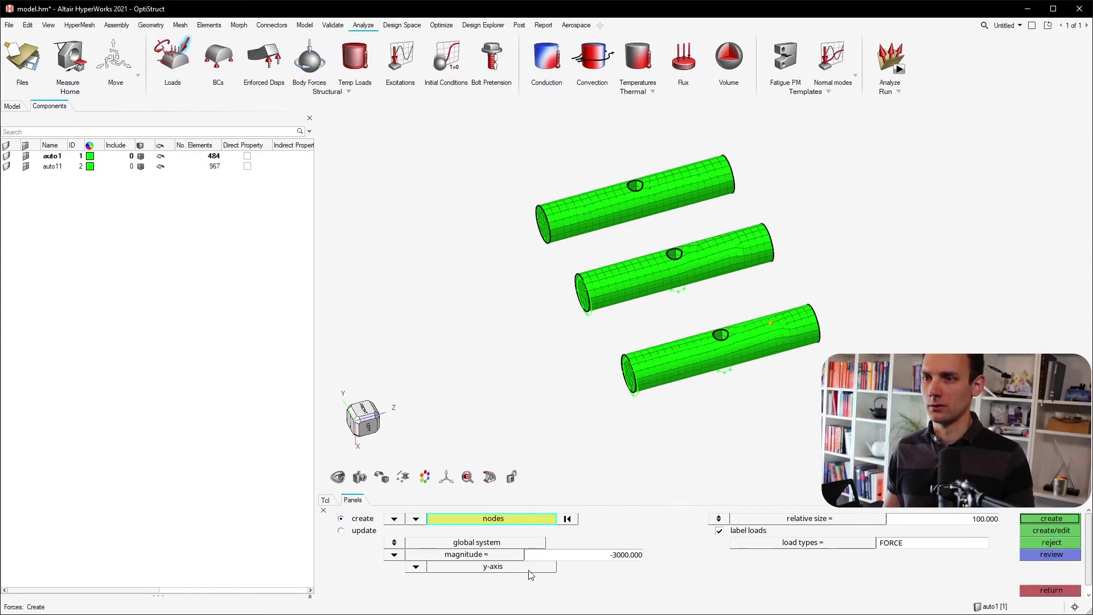
{"action": "left_click", "coordinate": [1036, 521]}
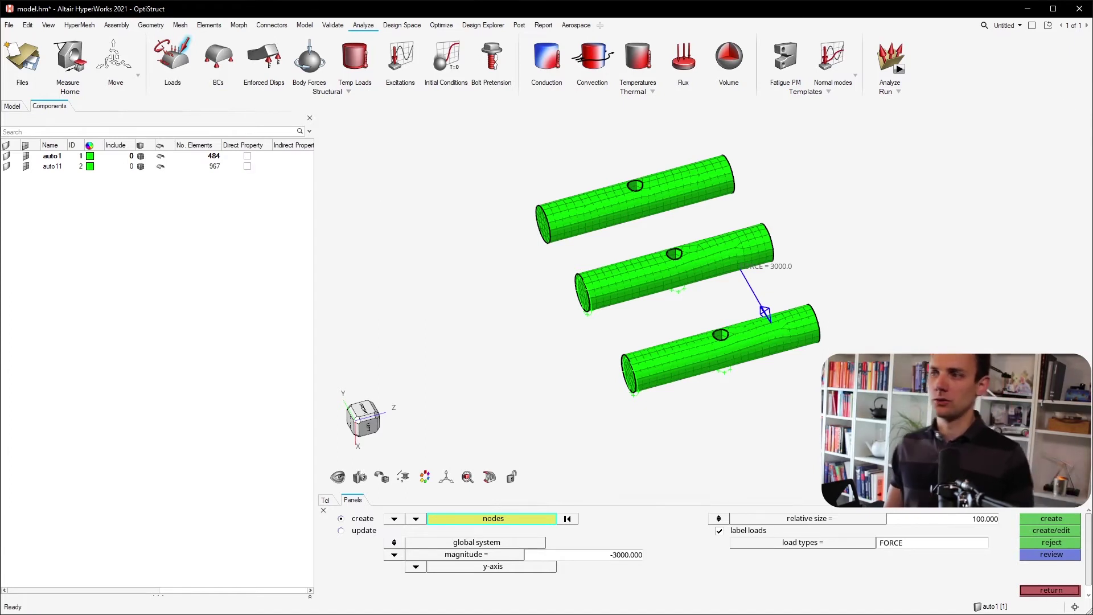
{"action": "left_click", "coordinate": [1035, 591]}
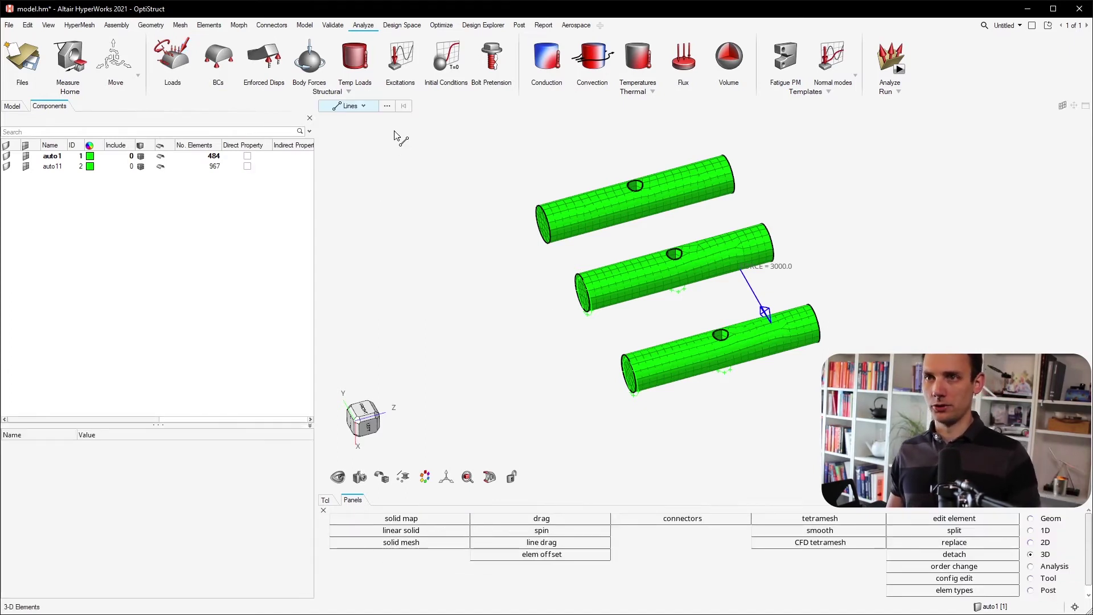
Review the entity types now offered by the selection filter and set the filter to Loads.
{"action": "left_click", "coordinate": [373, 108]}
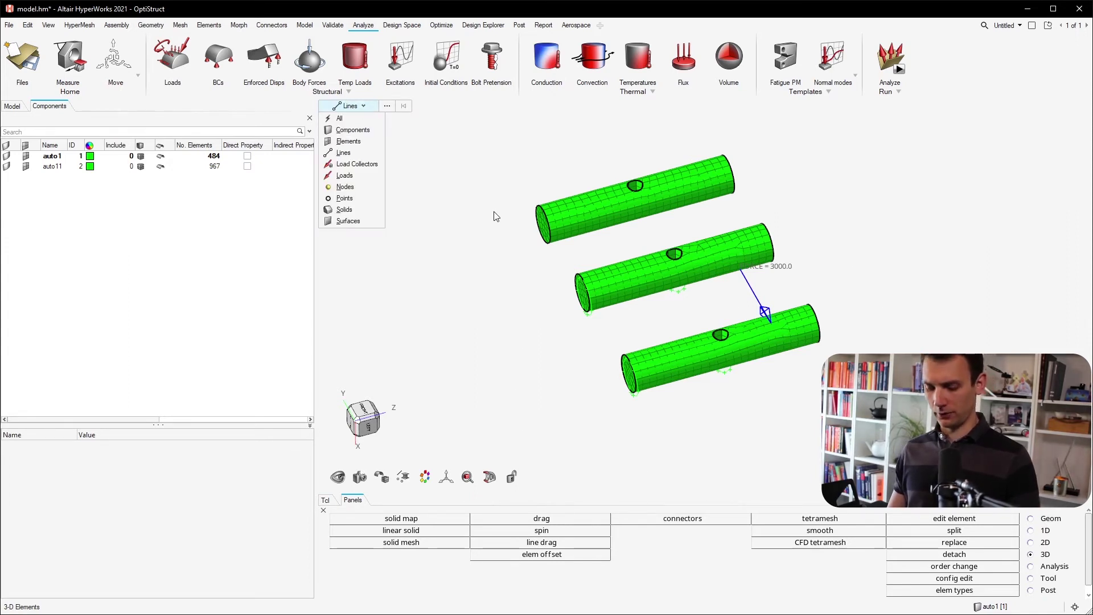
{"action": "left_click", "coordinate": [464, 175]}
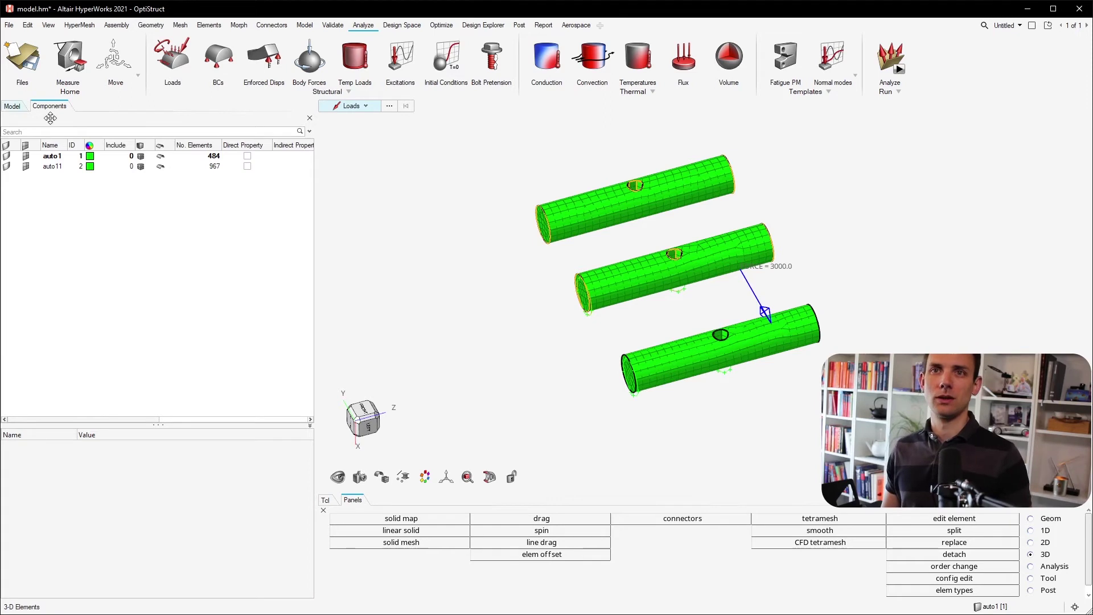
{"action": "left_click", "coordinate": [17, 108]}
{"action": "left_click", "coordinate": [45, 107]}
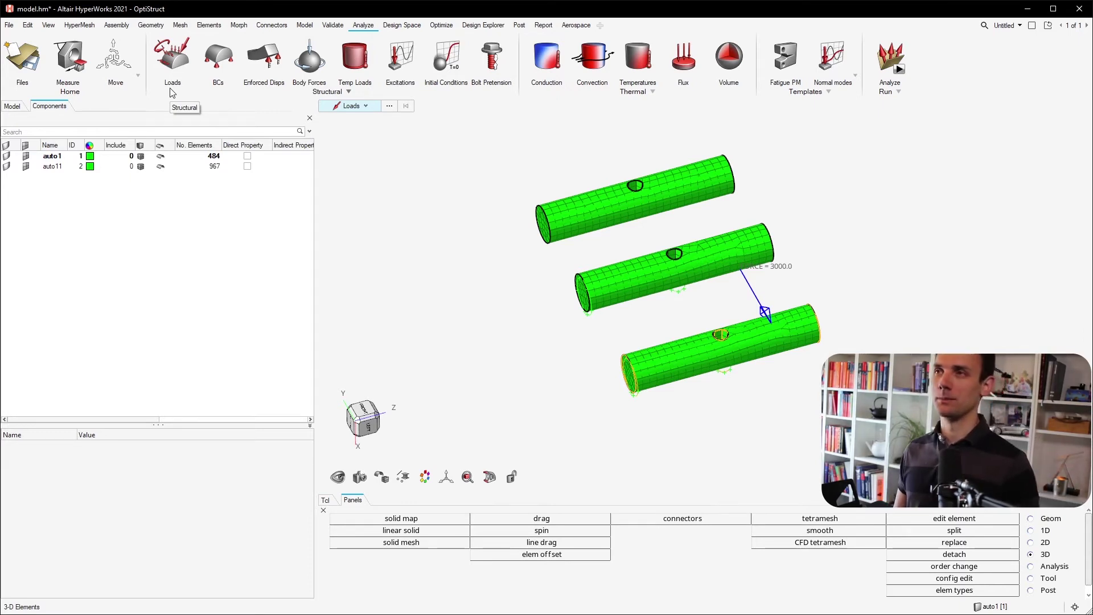
Find the MAT1 keyword with the program's search and create a material from it.
{"action": "key", "text": "ctrl+f"}
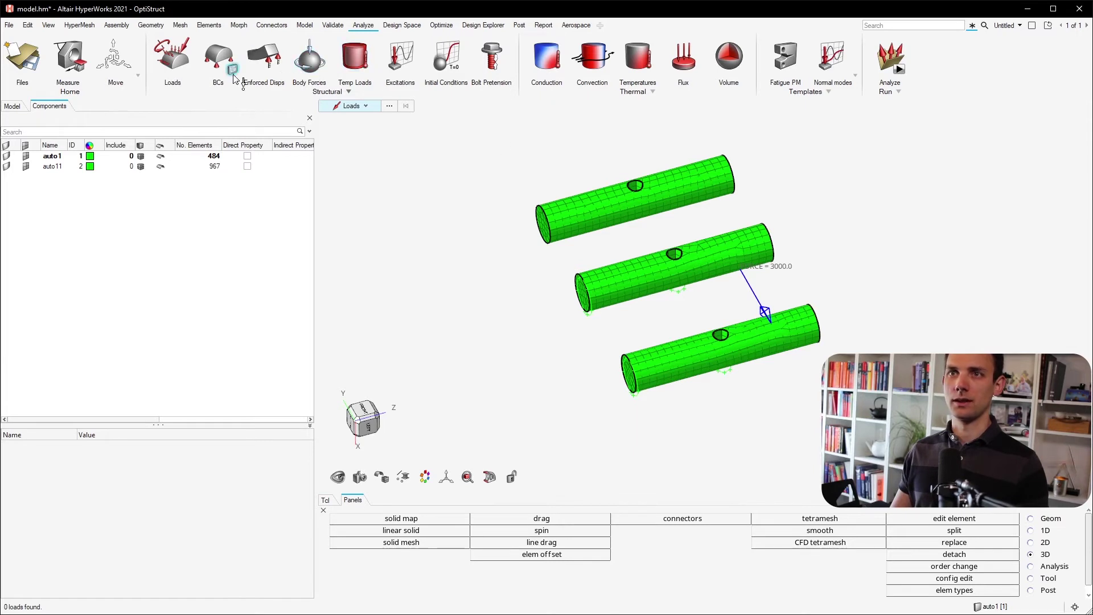
{"action": "right_click", "coordinate": [742, 204]}
{"action": "left_click", "coordinate": [579, 202]}
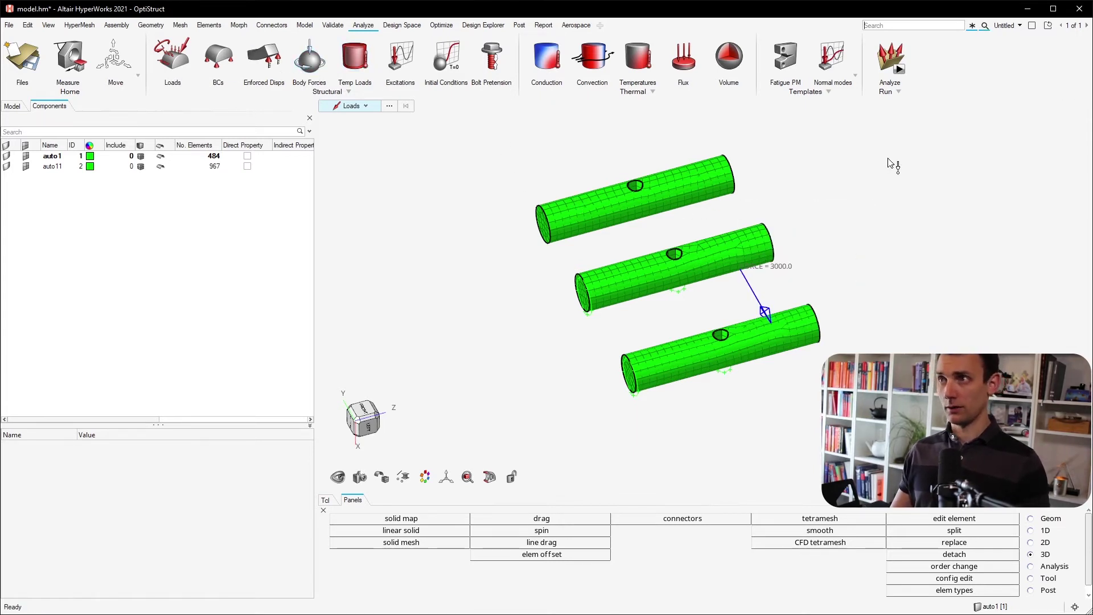
{"action": "type", "text": "mat1"}
{"action": "key", "text": "Return"}
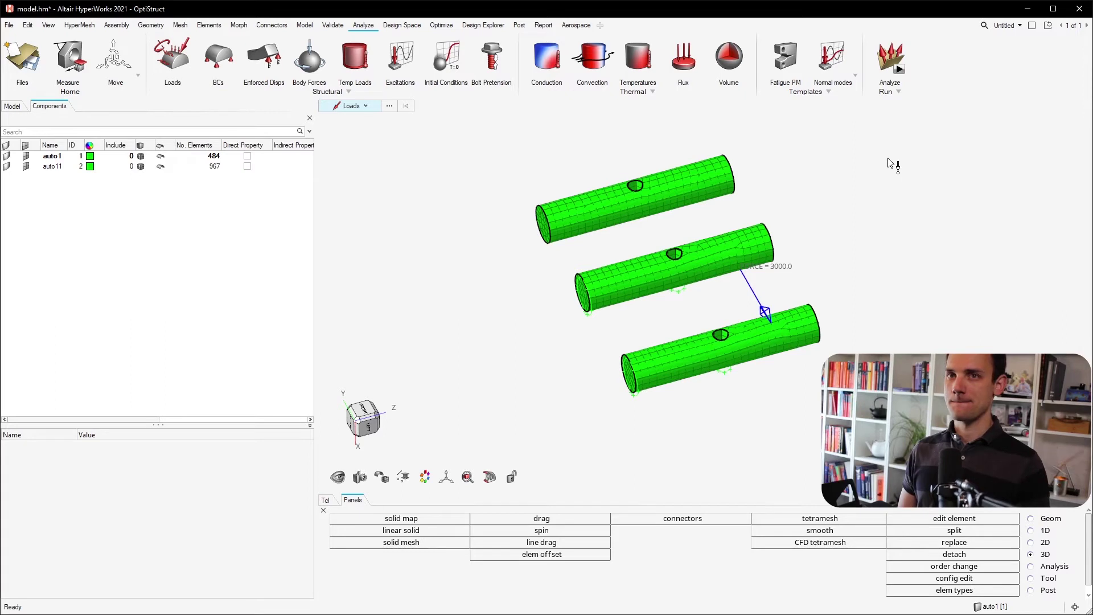
Delete the MAT1 material from the model.
{"action": "left_click", "coordinate": [13, 106]}
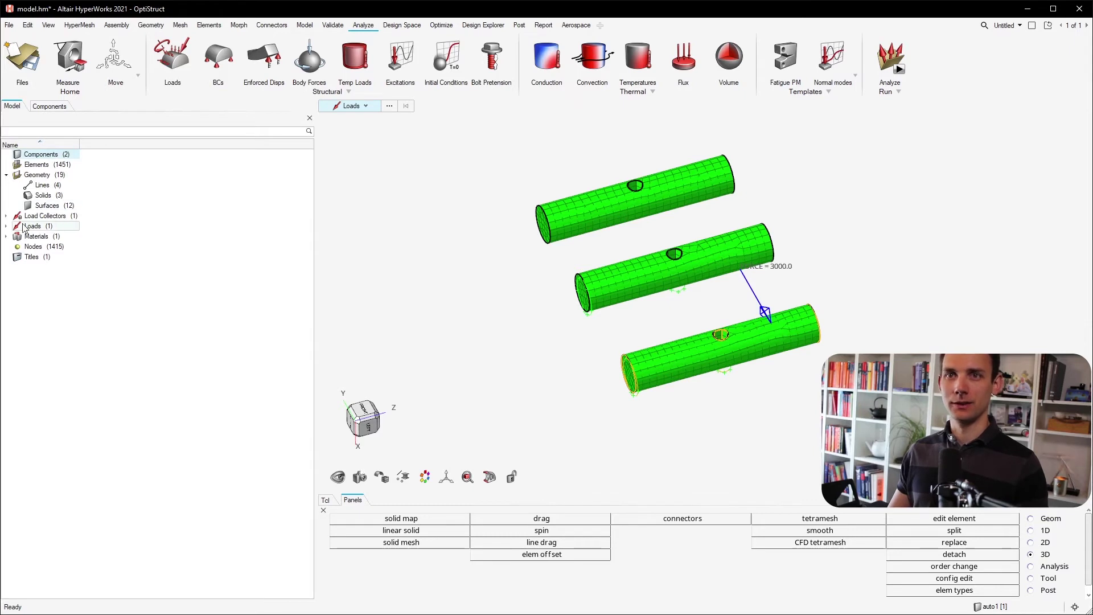
{"action": "left_click", "coordinate": [6, 236]}
{"action": "left_click", "coordinate": [48, 247]}
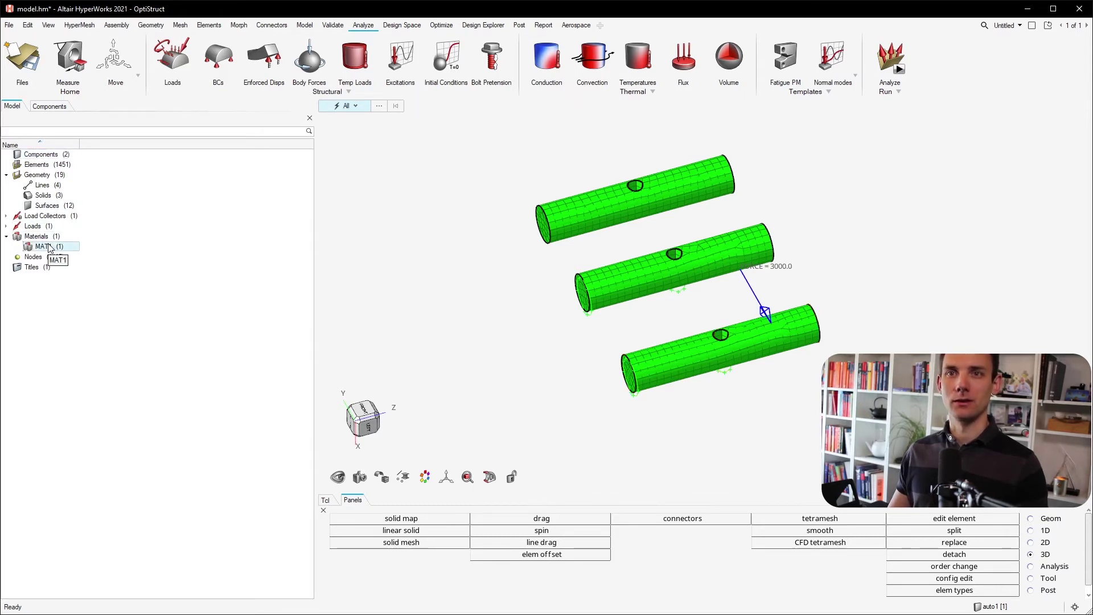
{"action": "key", "text": "Delete"}
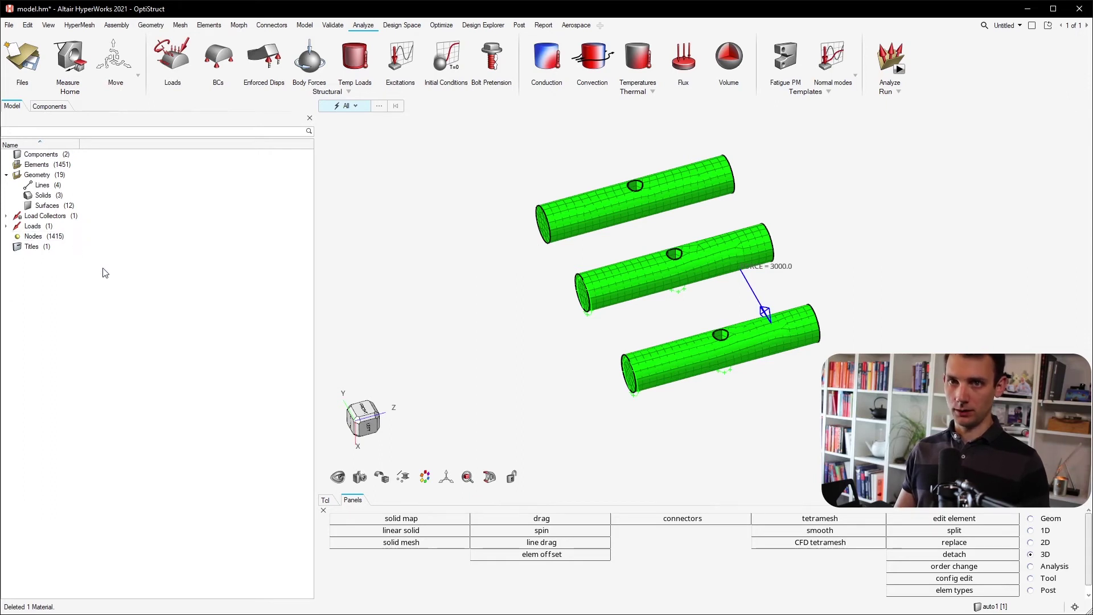
Search for the mat1 keyword and create a new MAT1 material.
{"action": "key", "text": "ctrl+f"}
{"action": "type", "text": "mat1"}
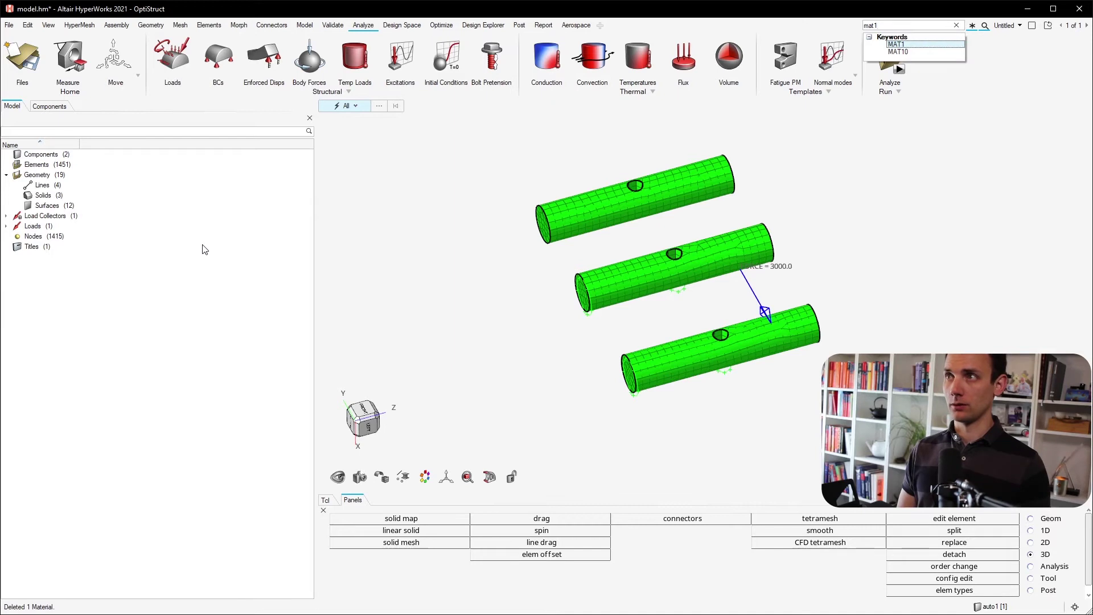
{"action": "key", "text": "Return"}
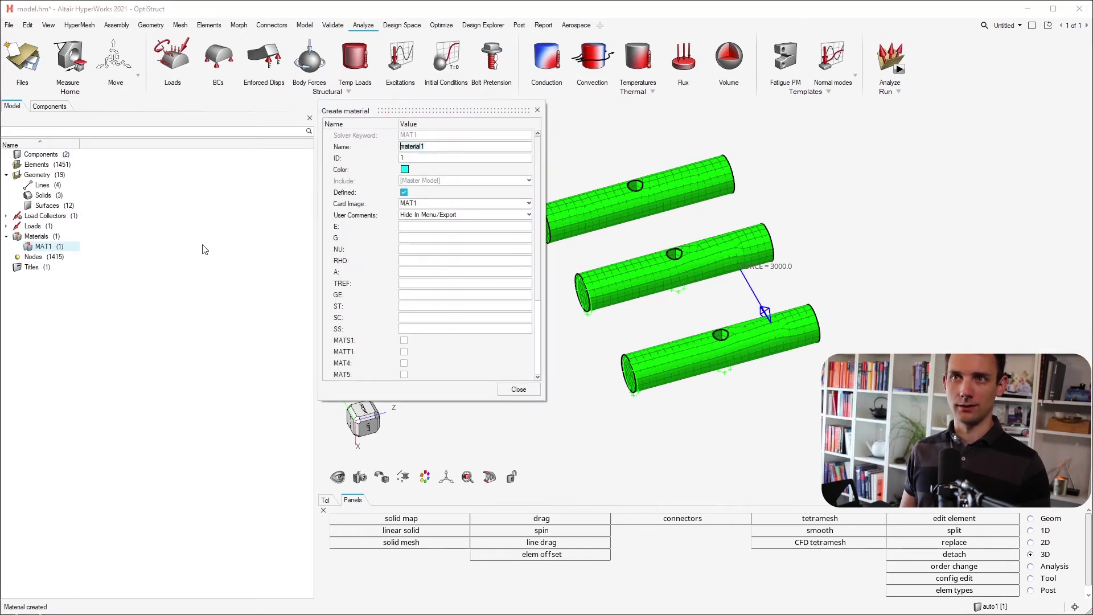
Set the material's E to 210000 and NU to 0.3.
{"action": "key", "text": "Tab"}
{"action": "key", "text": "Tab"}
{"action": "key", "text": "Tab"}
{"action": "key", "text": "Tab"}
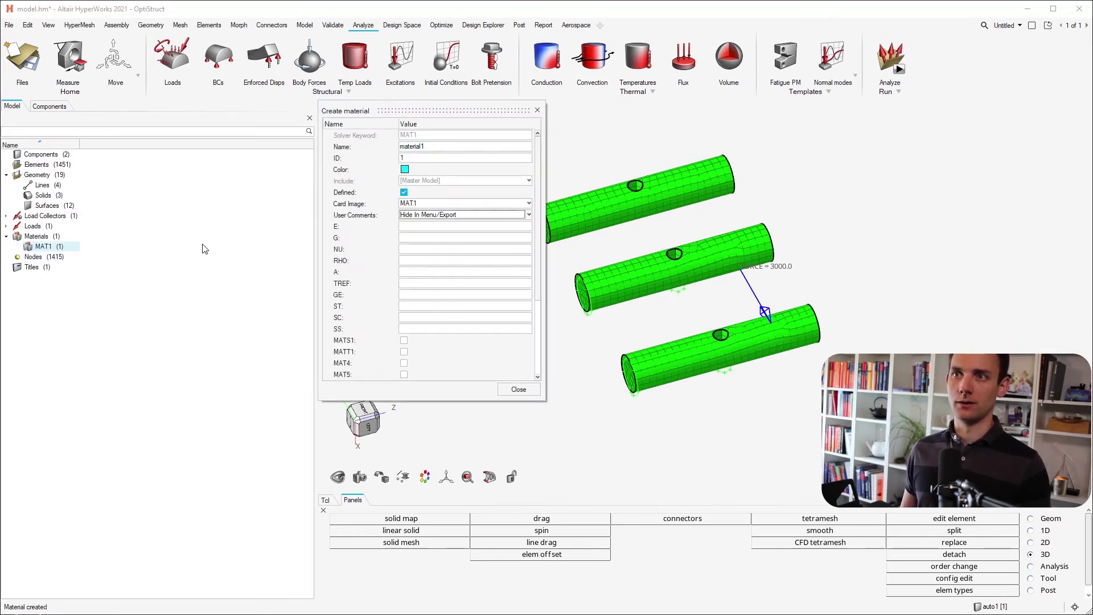
{"action": "key", "text": "Tab"}
{"action": "type", "text": "210000"}
{"action": "key", "text": "Return"}
{"action": "key", "text": "Tab"}
{"action": "key", "text": "Tab"}
{"action": "key", "text": "Tab"}
{"action": "key", "text": "Tab"}
{"action": "key", "text": "Tab"}
{"action": "key", "text": "Tab"}
{"action": "type", "text": "0.3"}
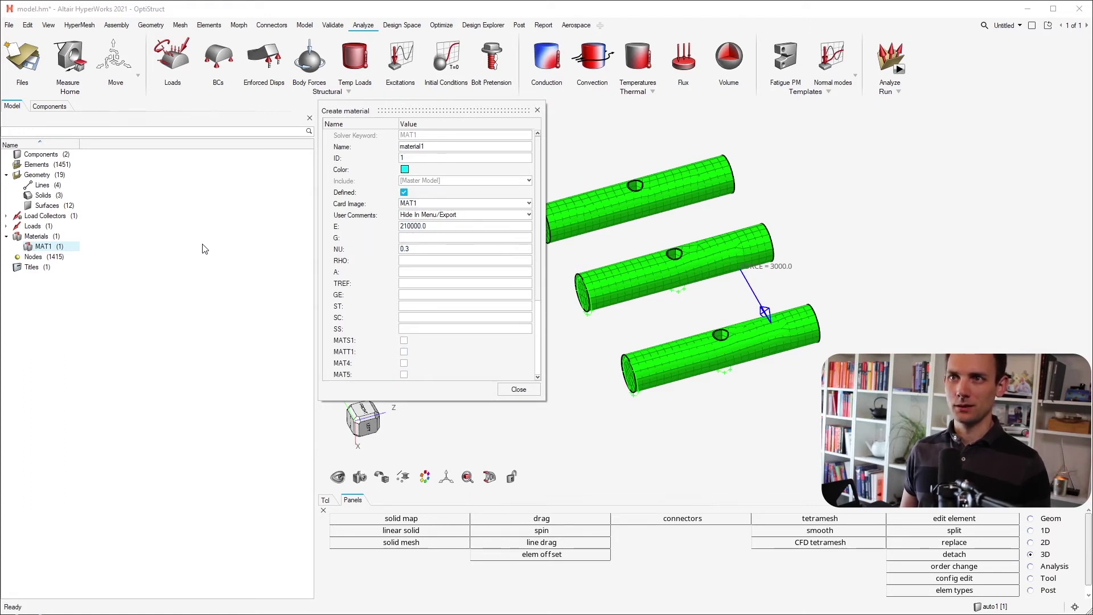
{"action": "key", "text": "Return"}
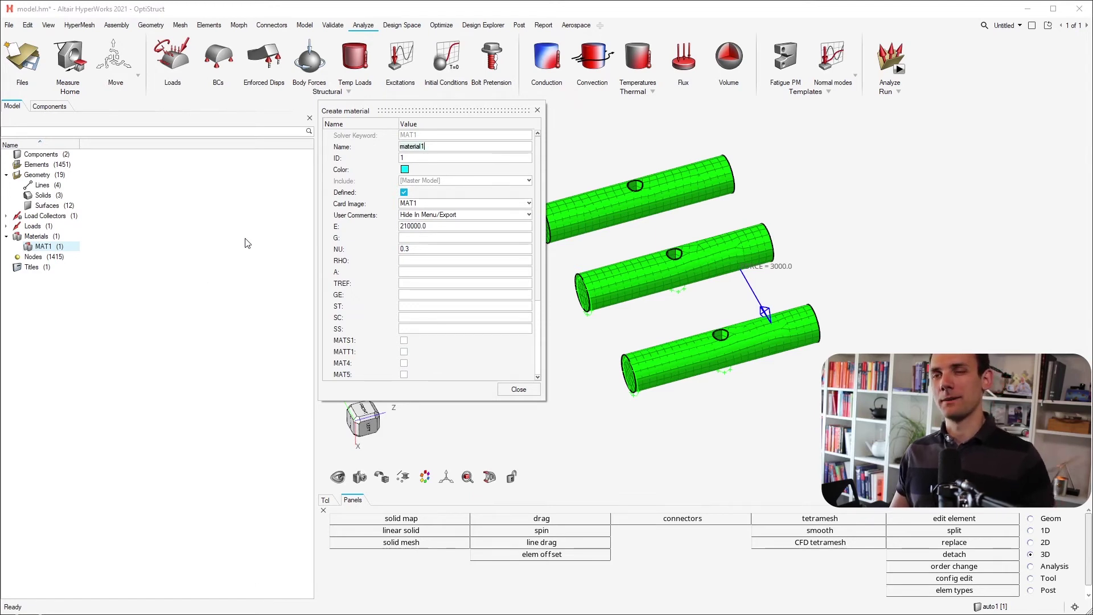
Check the G field, then clear the material's E and NU values.
{"action": "left_click", "coordinate": [421, 239]}
{"action": "type", "text": "80769.2"}
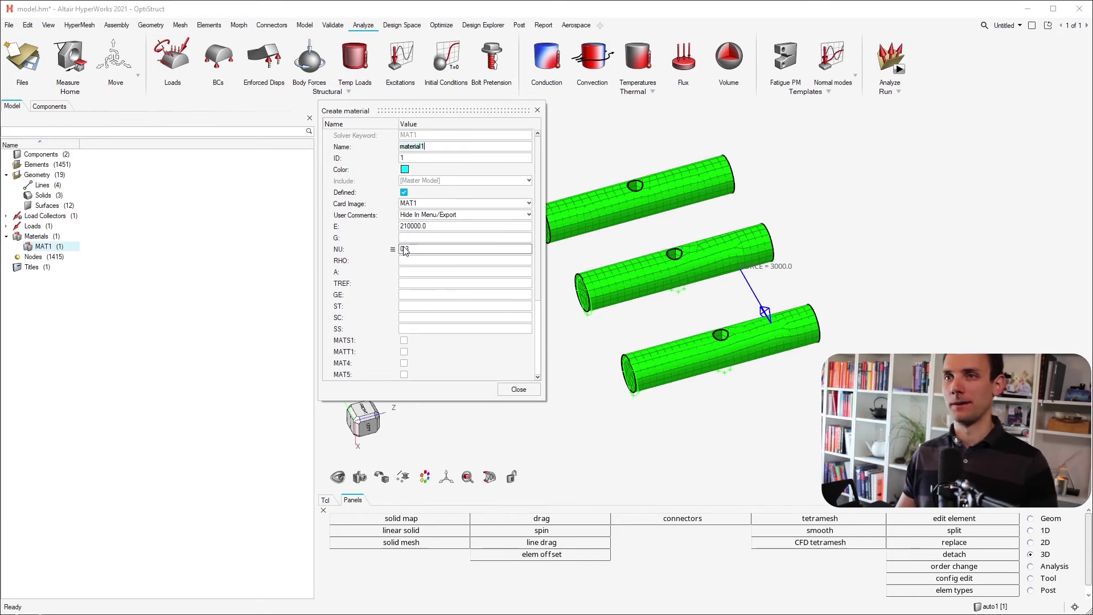
{"action": "key", "text": "Escape"}
{"action": "left_click", "coordinate": [434, 225]}
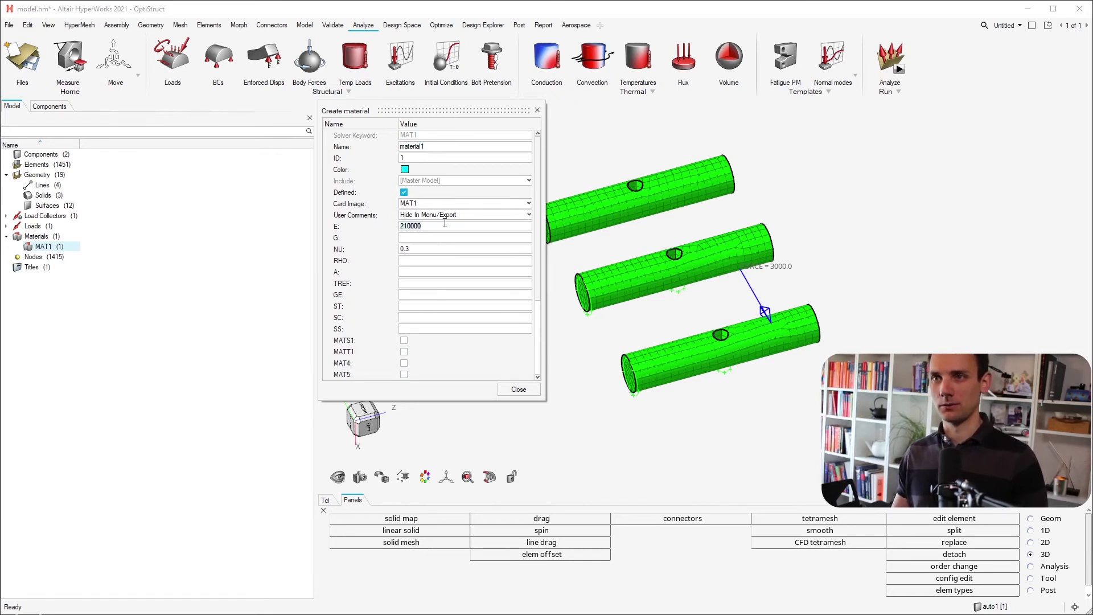
{"action": "key", "text": "Delete"}
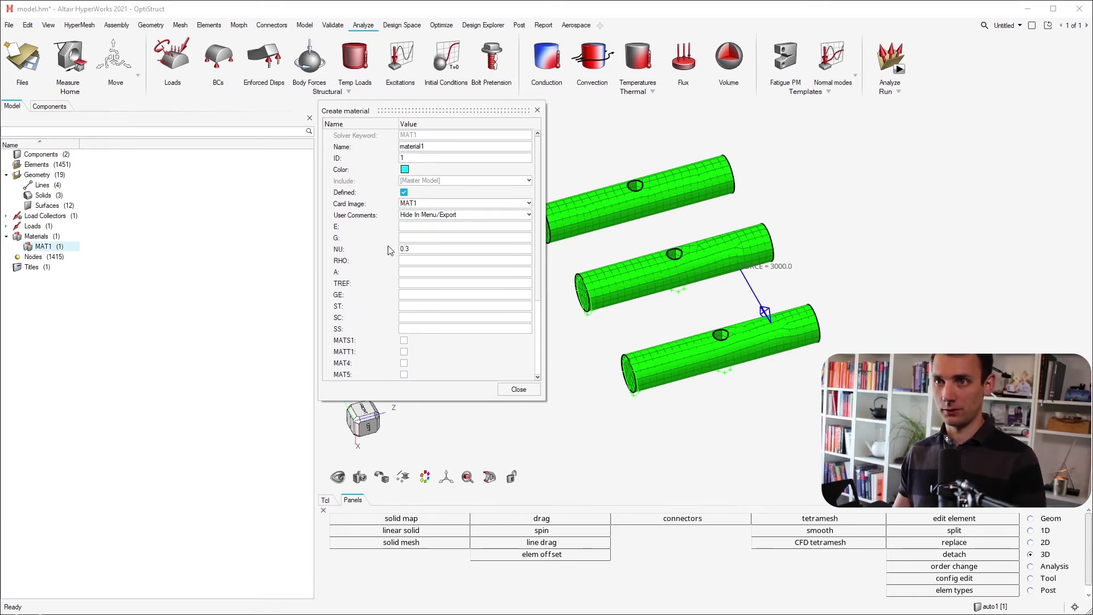
{"action": "left_click", "coordinate": [427, 246]}
{"action": "key", "text": "Delete"}
Rename the material to steel.
{"action": "left_click", "coordinate": [439, 146]}
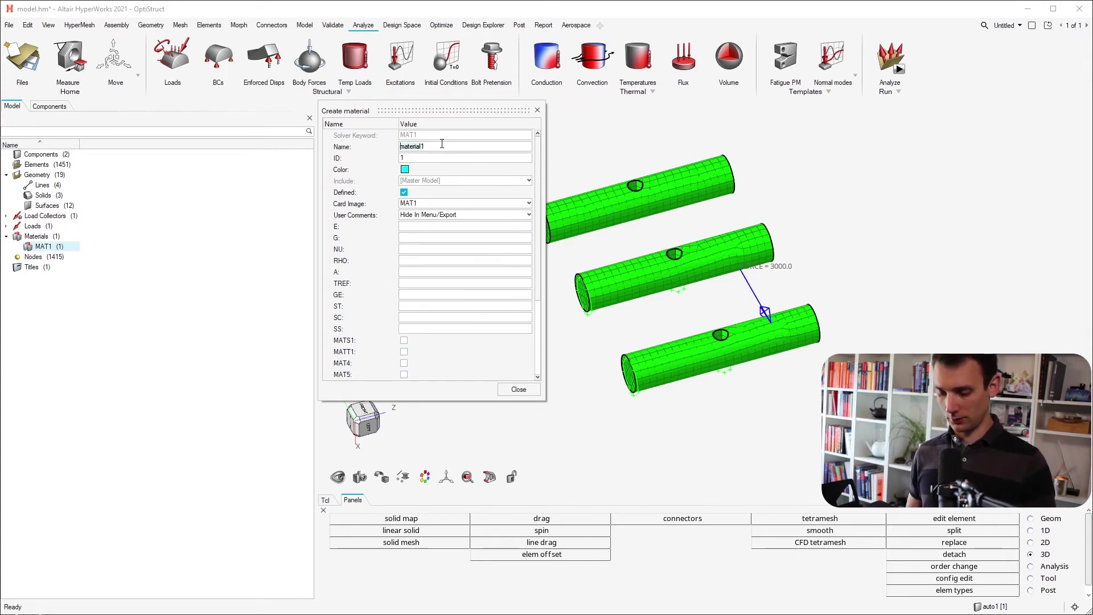
{"action": "key", "text": "ctrl+a"}
{"action": "type", "text": "stee"}
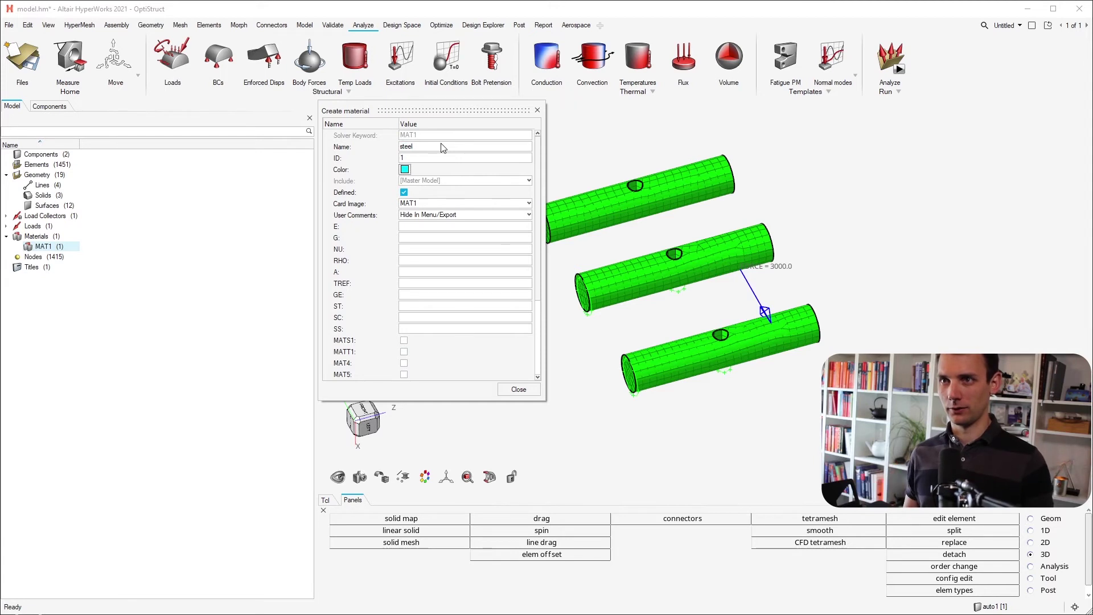
Go through the material's property fields and examine the default values suggested for E, G, NU, RHO and GE.
{"action": "key", "text": "Tab"}
{"action": "key", "text": "Tab"}
{"action": "key", "text": "Tab"}
{"action": "key", "text": "Tab"}
{"action": "key", "text": "Tab"}
{"action": "key", "text": "Tab"}
{"action": "type", "text": "210000"}
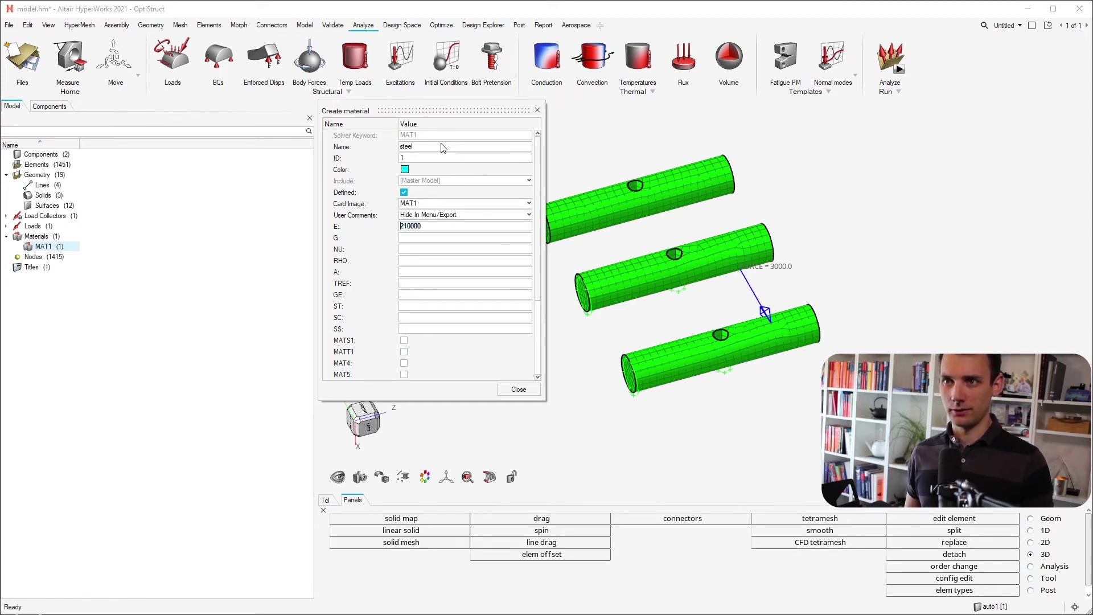
{"action": "key", "text": "Tab"}
{"action": "key", "text": "Tab"}
{"action": "key", "text": "Tab"}
{"action": "key", "text": "Tab"}
{"action": "key", "text": "Tab"}
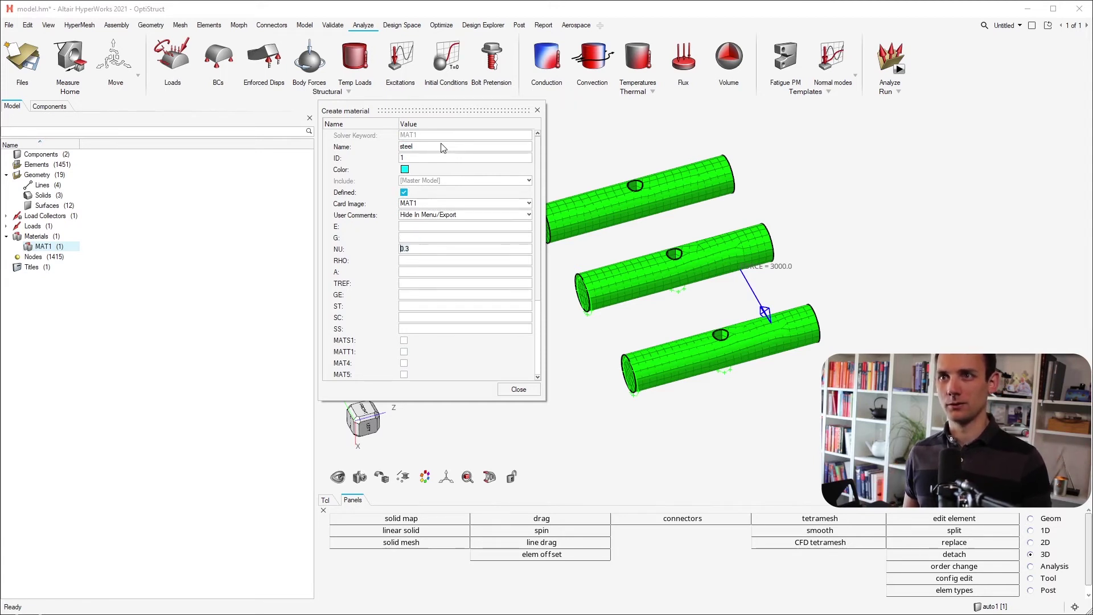
{"action": "key", "text": "Tab"}
{"action": "key", "text": "Tab"}
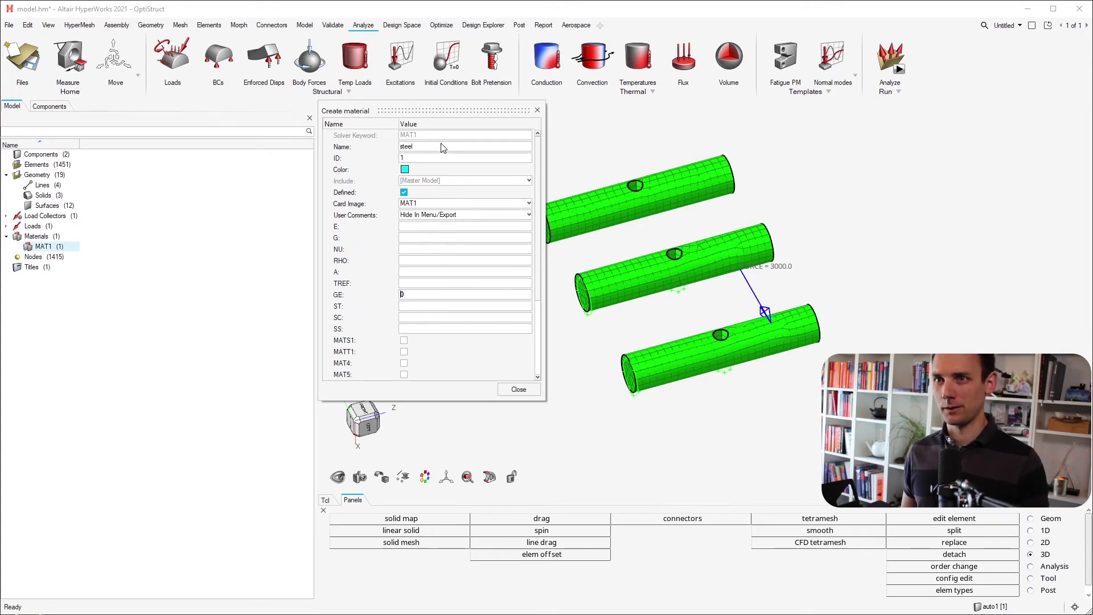
{"action": "key", "text": "shift+Tab"}
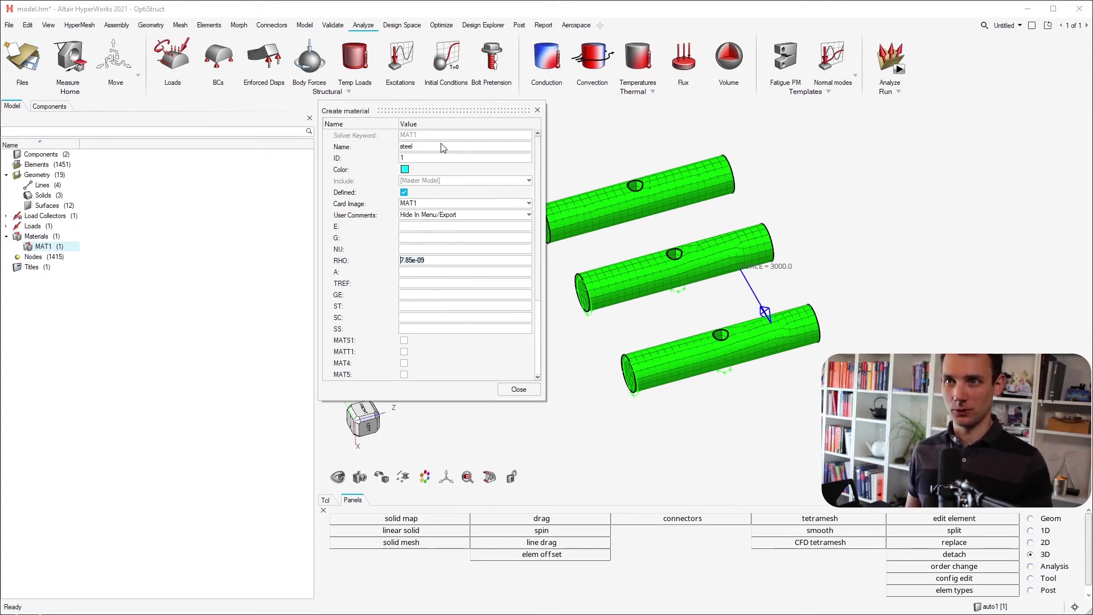
{"action": "key", "text": "shift+Tab"}
{"action": "key", "text": "shift+Tab"}
{"action": "key", "text": "shift+Tab"}
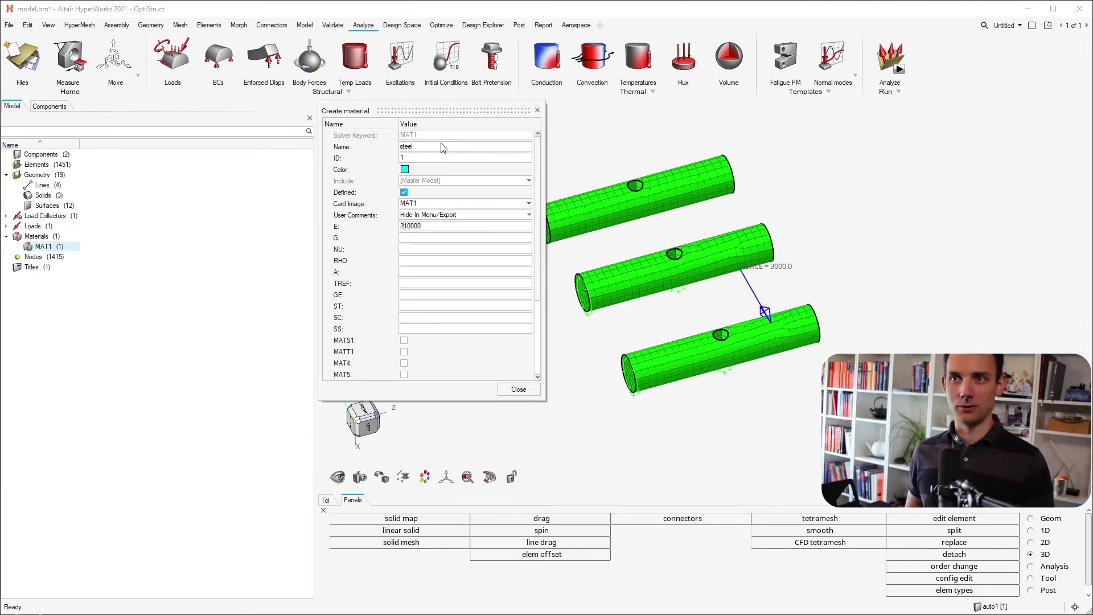
{"action": "key", "text": "Tab"}
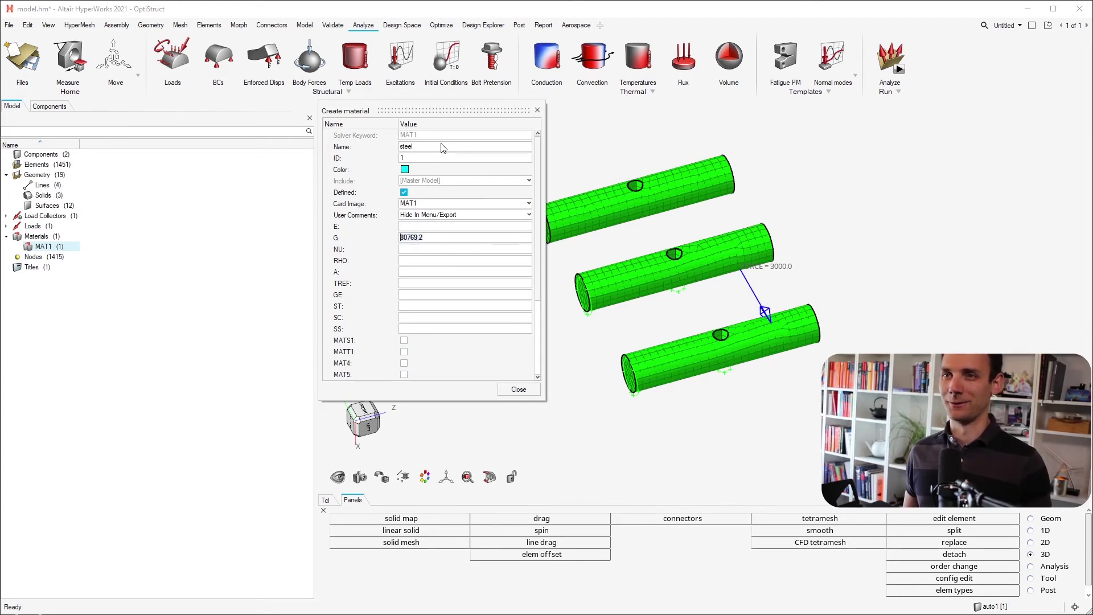
Fill in the steel material's E as 210000 and NU as 0.3, leaving G empty.
{"action": "key", "text": "shift+Tab"}
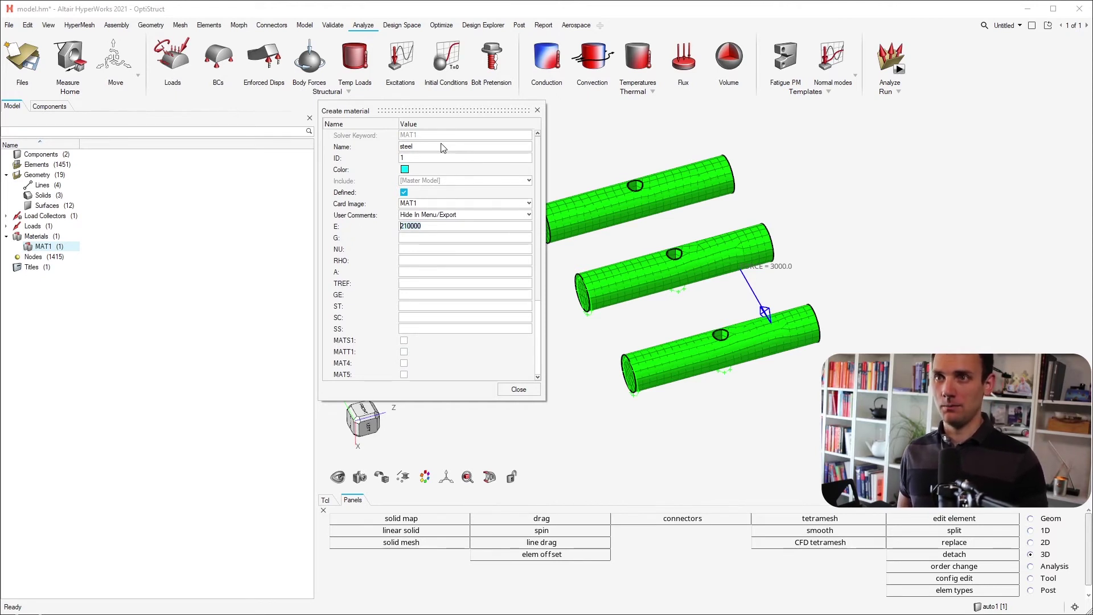
{"action": "left_click", "coordinate": [443, 147]}
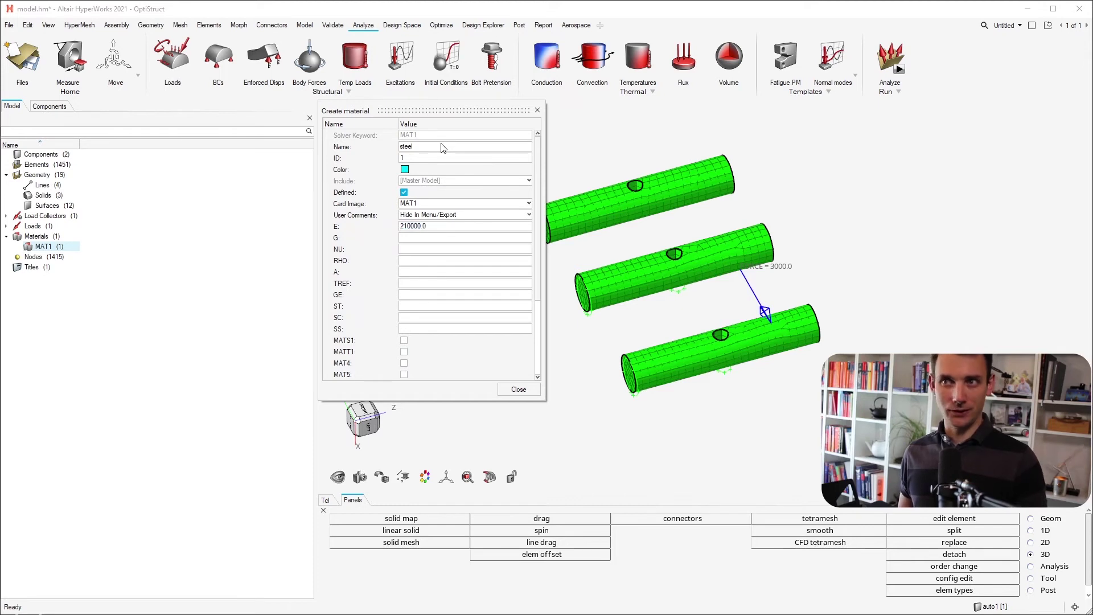
{"action": "key", "text": "Tab"}
{"action": "key", "text": "Tab"}
{"action": "key", "text": "Tab"}
{"action": "key", "text": "Tab"}
{"action": "key", "text": "Tab"}
{"action": "key", "text": "Tab"}
{"action": "key", "text": "Tab"}
{"action": "key", "text": "Tab"}
{"action": "type", "text": "0.3"}
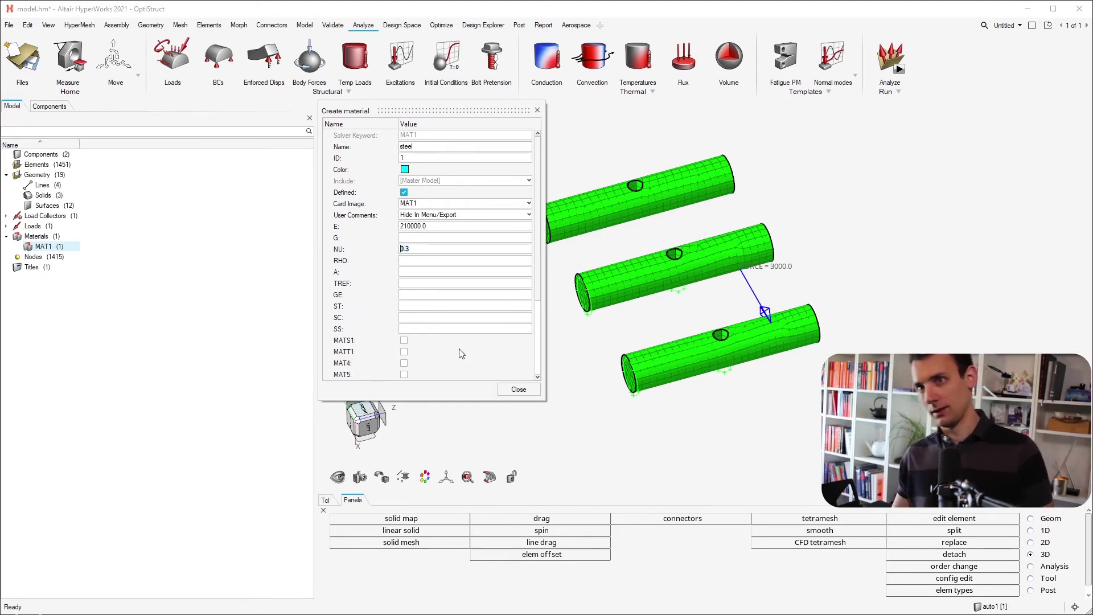
{"action": "left_click", "coordinate": [430, 246]}
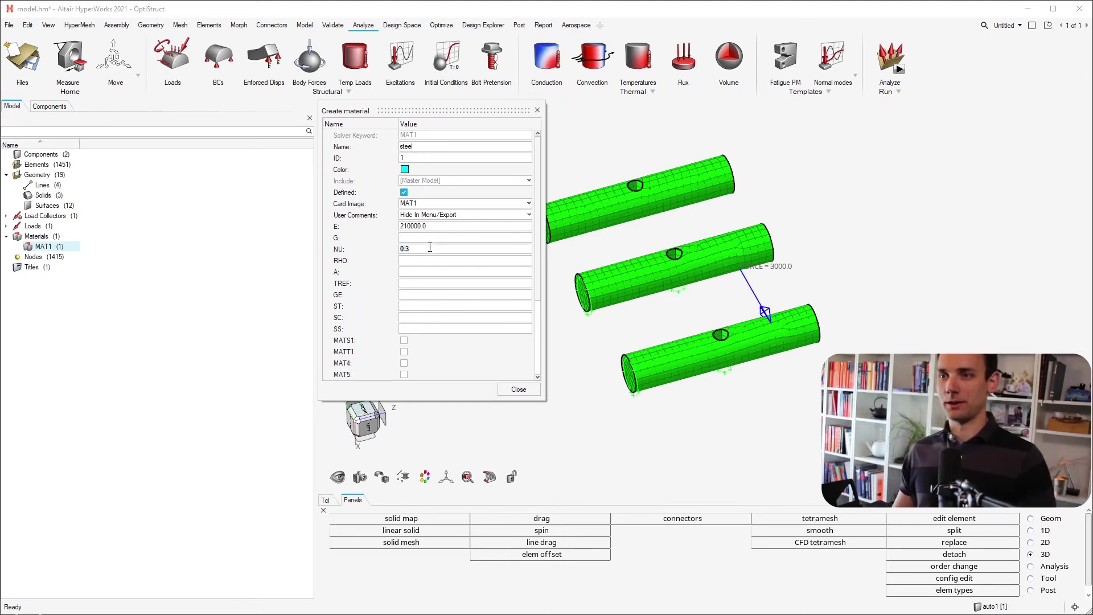
Confirm the steel material's E of 210000 and NU of 0.3 and finish its definition.
{"action": "key", "text": "Return"}
{"action": "left_click", "coordinate": [432, 248]}
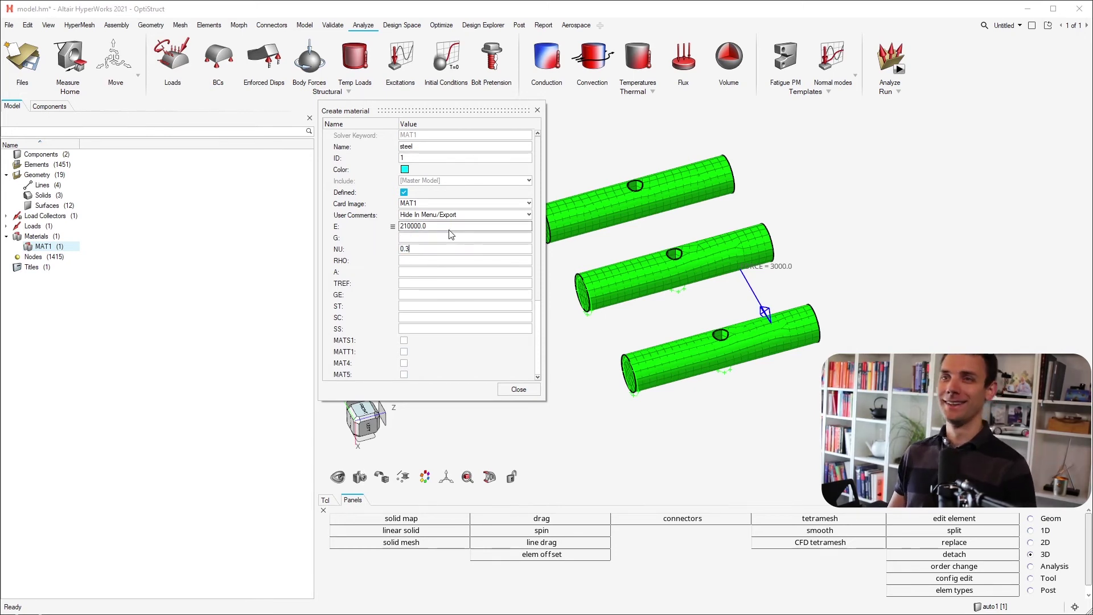
{"action": "left_click", "coordinate": [445, 228]}
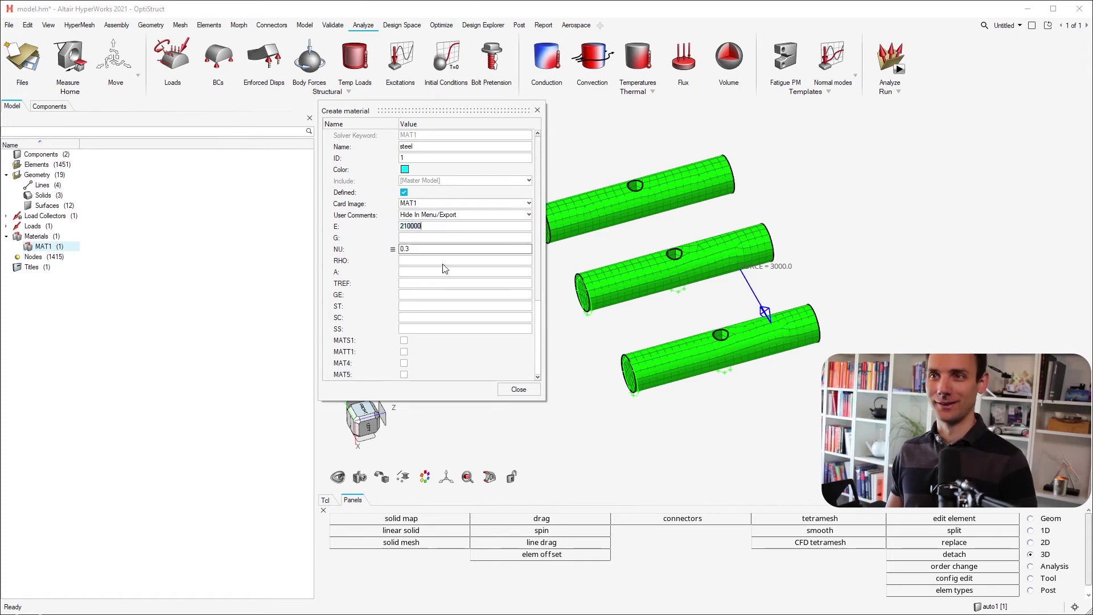
{"action": "key", "text": "Return"}
{"action": "left_click", "coordinate": [435, 249]}
{"action": "key", "text": "Return"}
{"action": "left_click", "coordinate": [519, 390]}
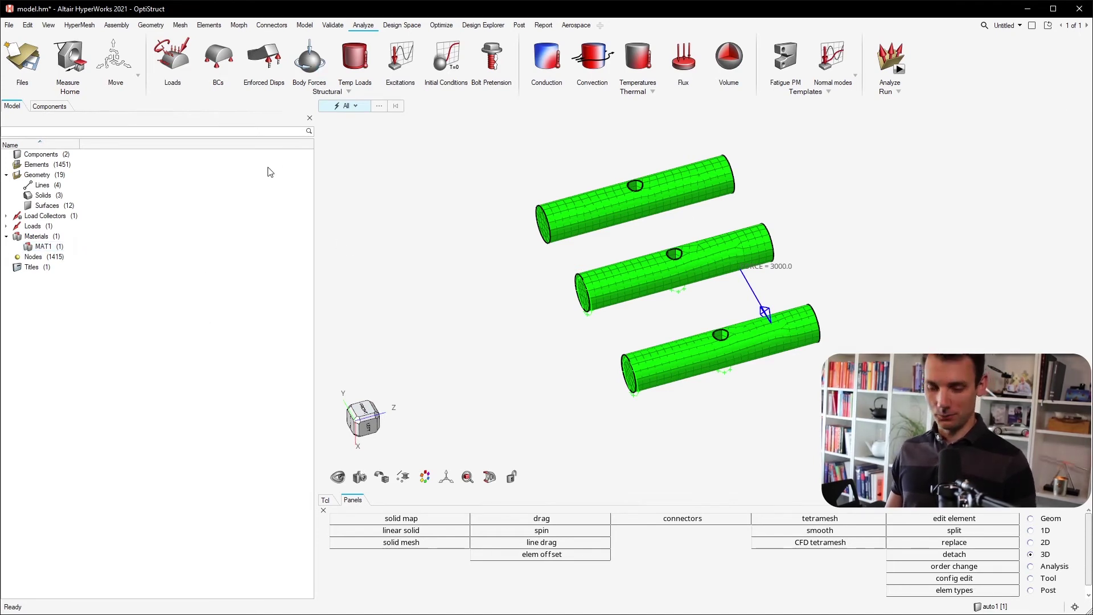
Switch the selection filter to Materials, check the available colour modes, and continue through the Nodes and Points filters.
{"action": "key", "text": "m"}
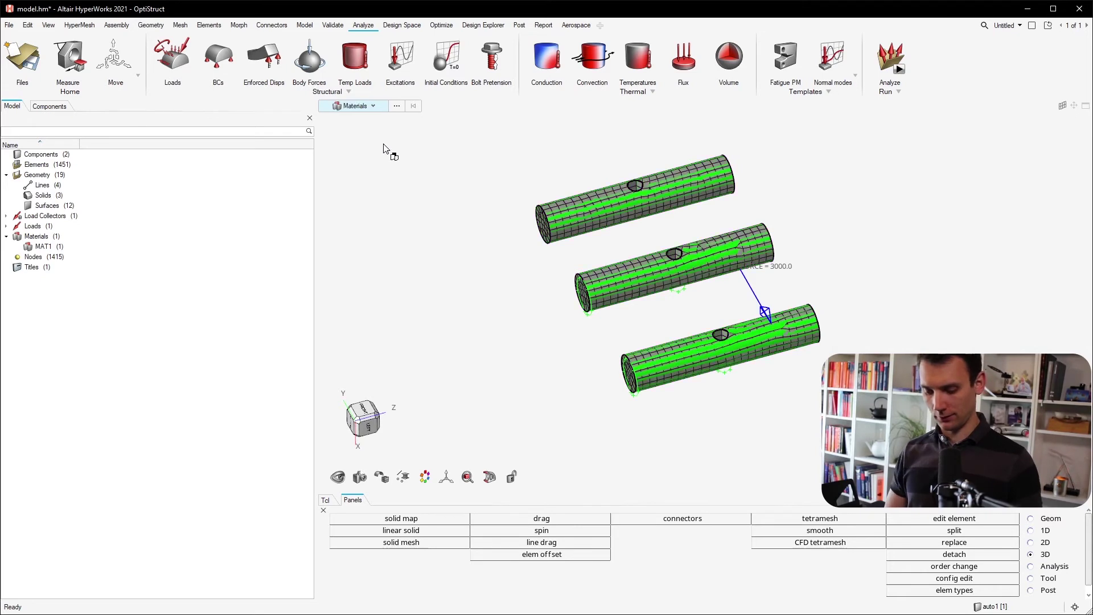
{"action": "left_click_drag", "start_coordinate": [384, 148], "coordinate": [592, 258]}
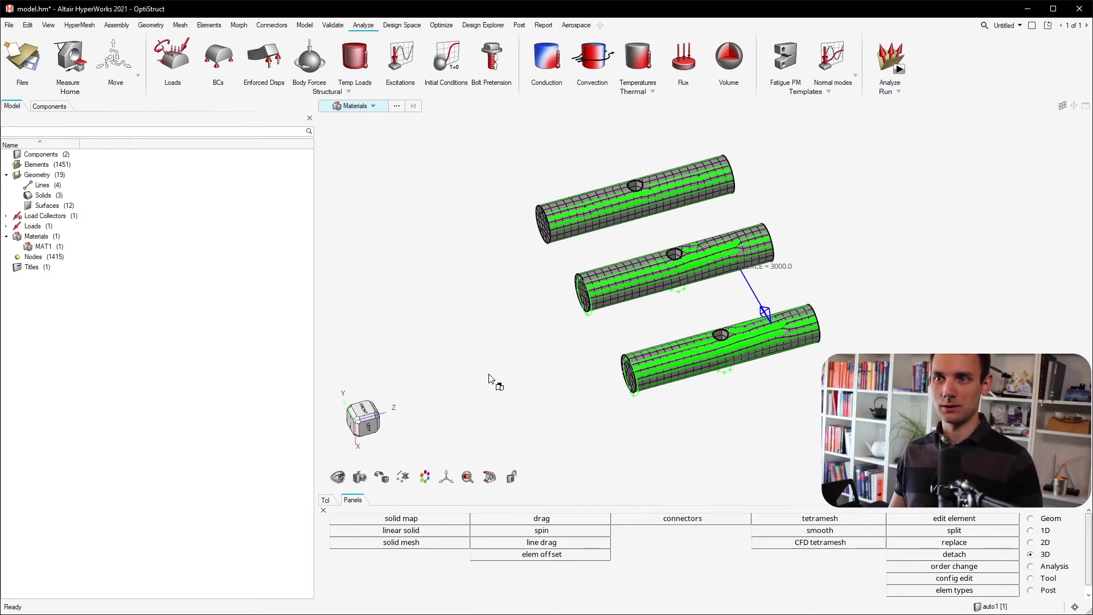
{"action": "left_click", "coordinate": [427, 476]}
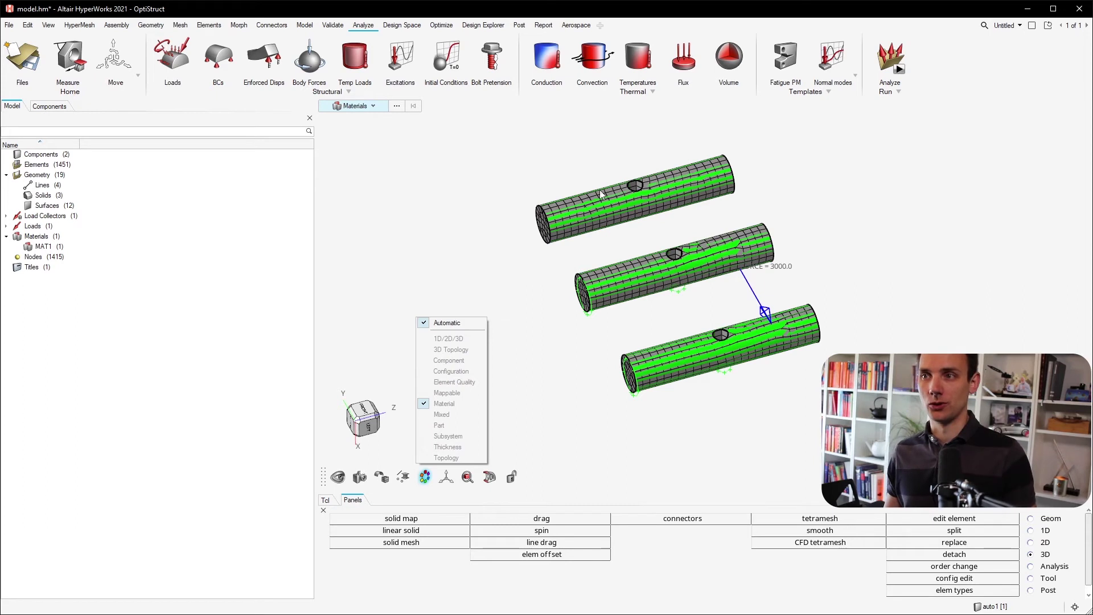
{"action": "left_click", "coordinate": [459, 246]}
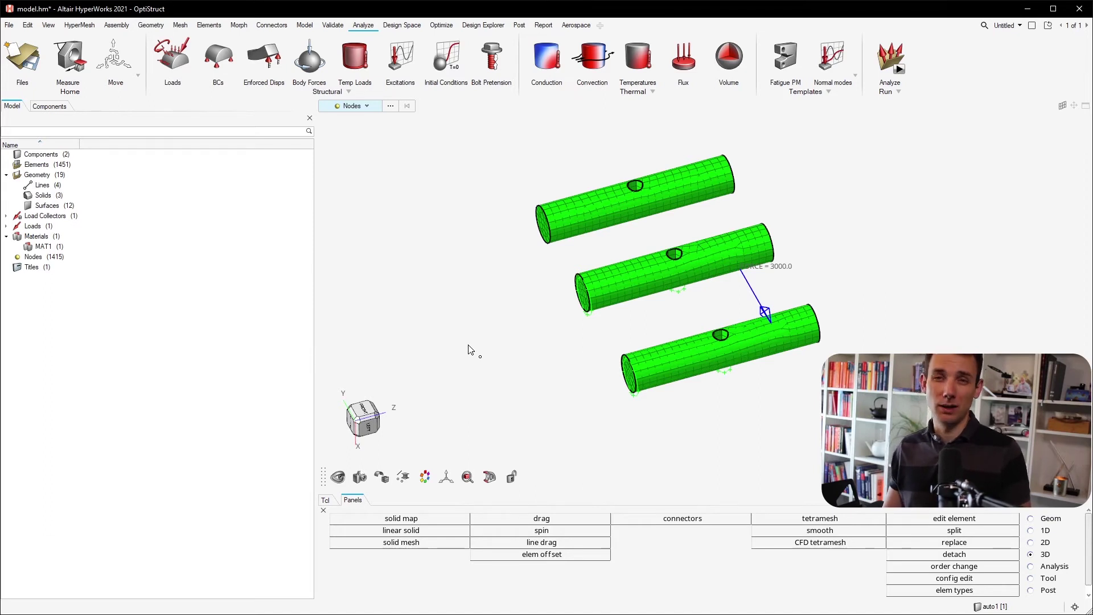
{"action": "key", "text": "p"}
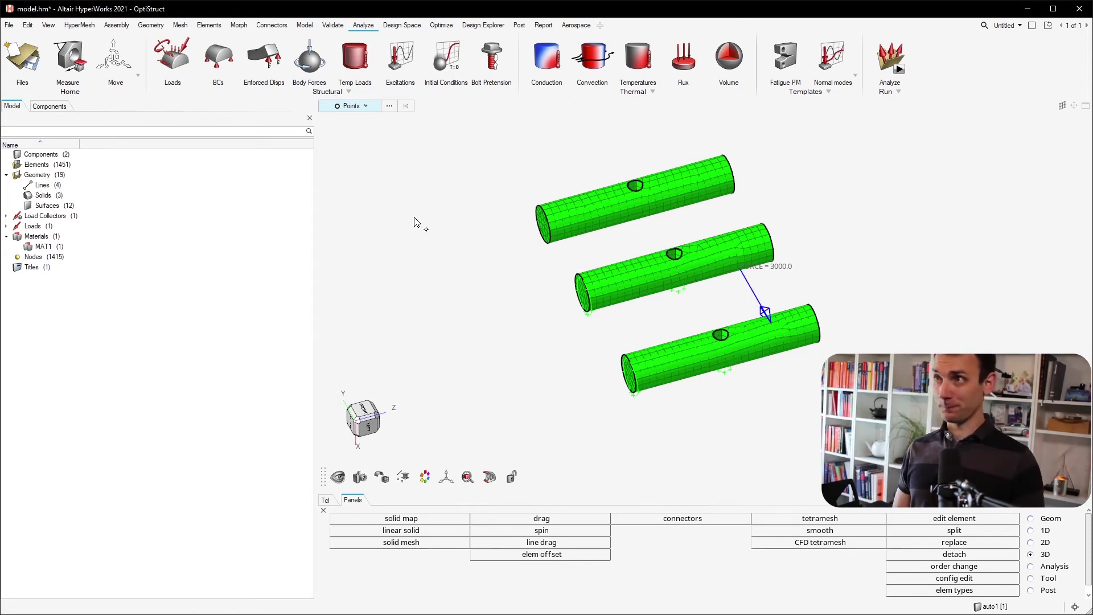
Create a PSHELL property and name it Tube.
{"action": "key", "text": "ctrl+f"}
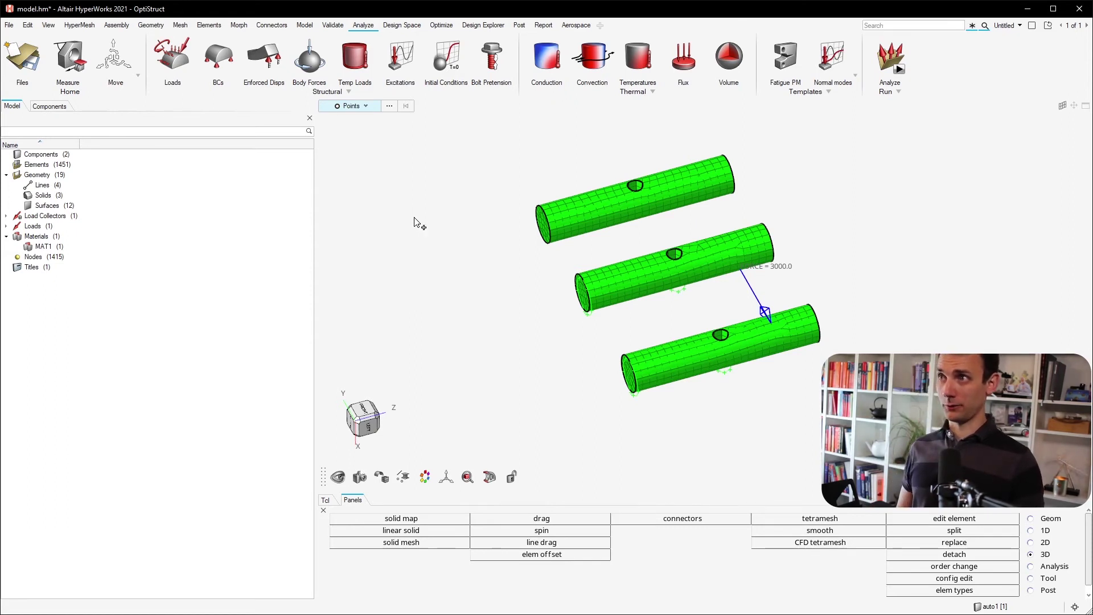
{"action": "type", "text": "pshell"}
{"action": "key", "text": "Return"}
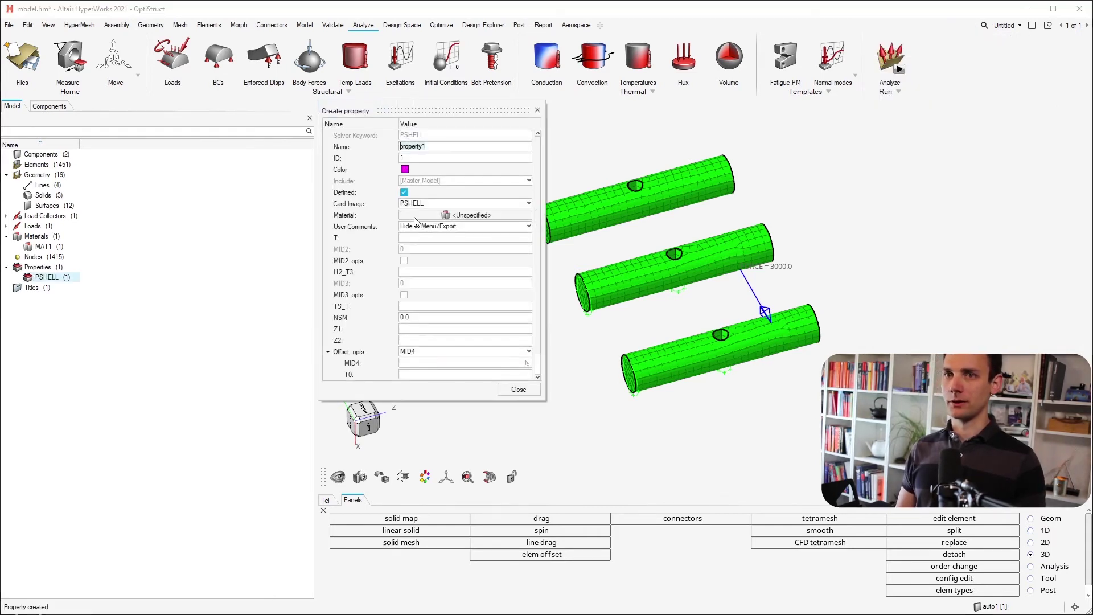
{"action": "type", "text": "Tube"}
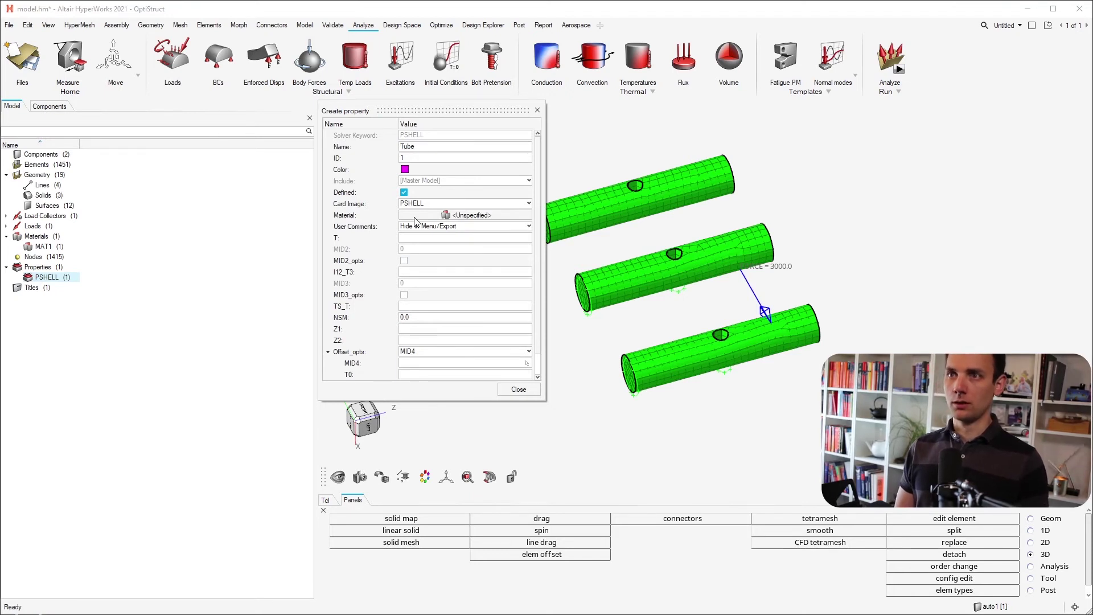
Set the Tube property's thickness T to 2, leaving its material unspecified, and finish its definition.
{"action": "key", "text": "Tab"}
{"action": "key", "text": "Tab"}
{"action": "key", "text": "Tab"}
{"action": "key", "text": "Tab"}
{"action": "key", "text": "Tab"}
{"action": "key", "text": "Tab"}
{"action": "key", "text": "Tab"}
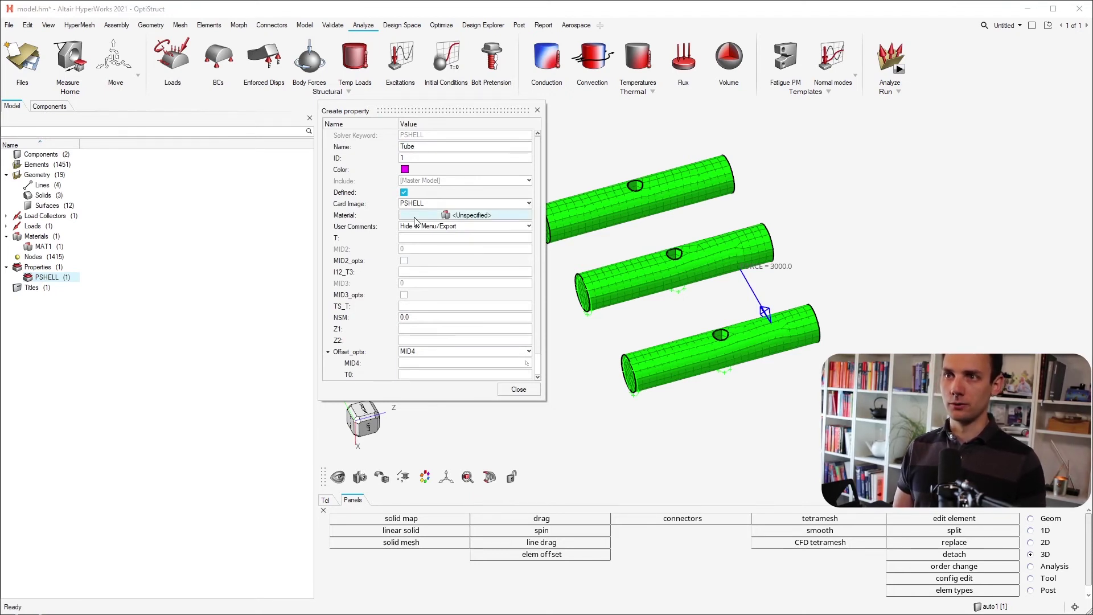
{"action": "type", "text": "2"}
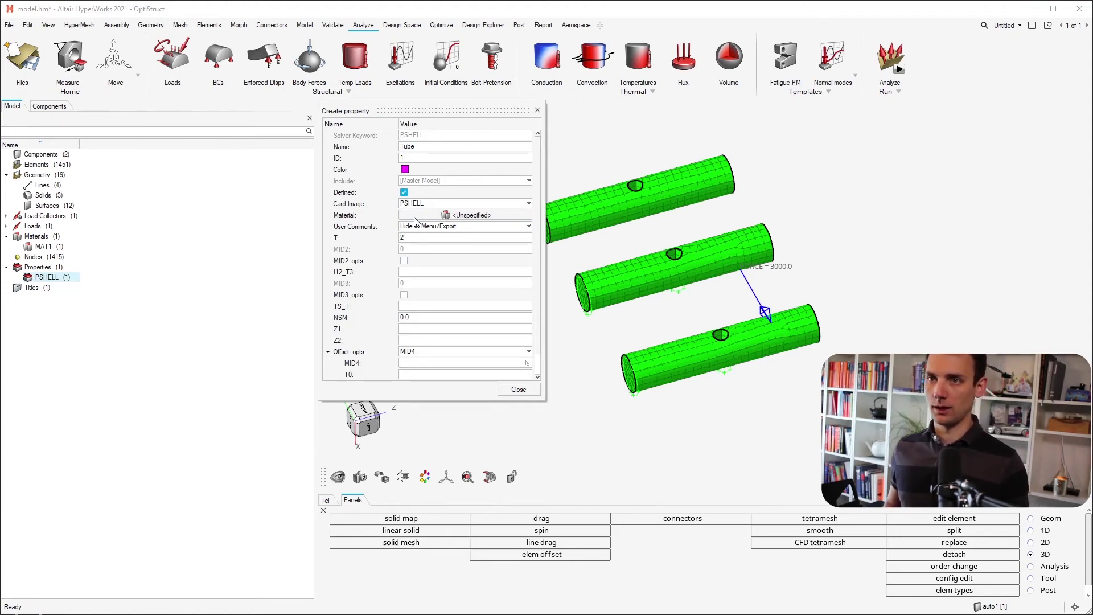
{"action": "left_click", "coordinate": [518, 389]}
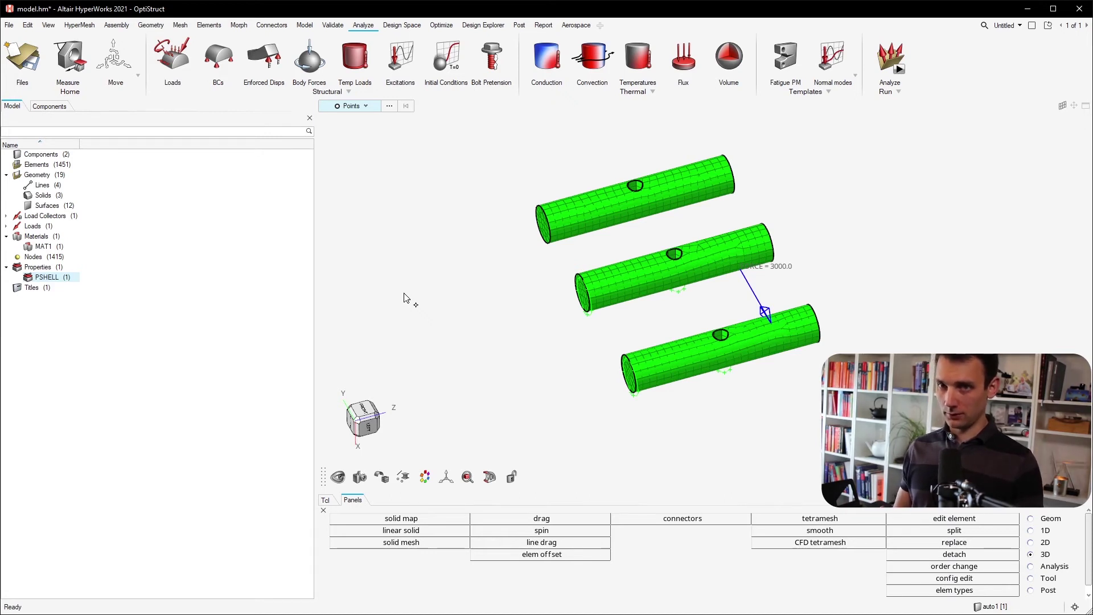
Create a PSOLID property with the default name and settings.
{"action": "key", "text": "ctrl+f"}
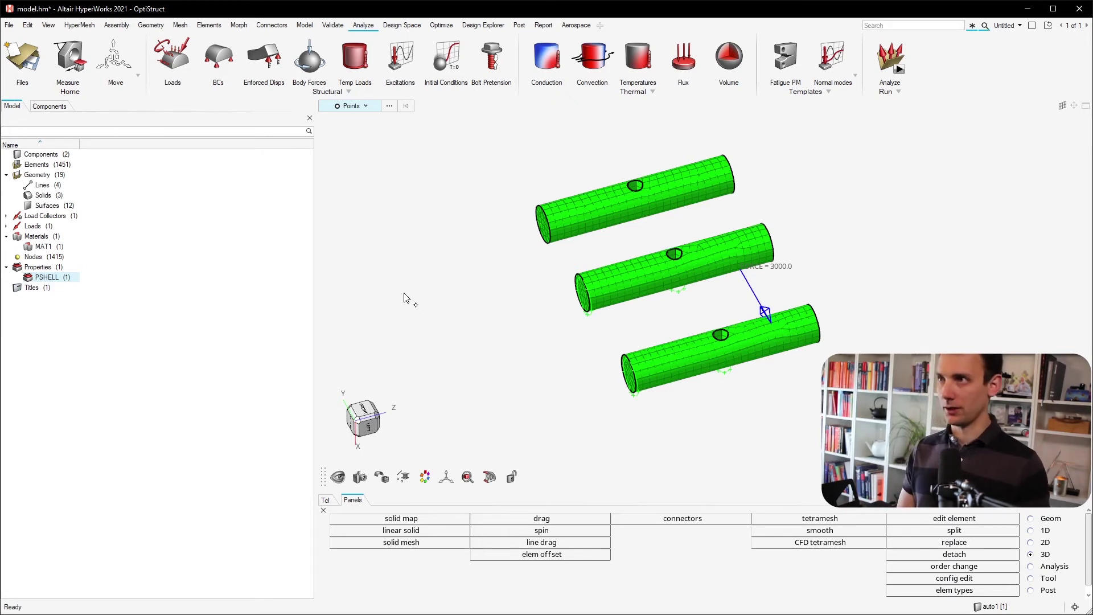
{"action": "type", "text": "psolid"}
{"action": "key", "text": "Return"}
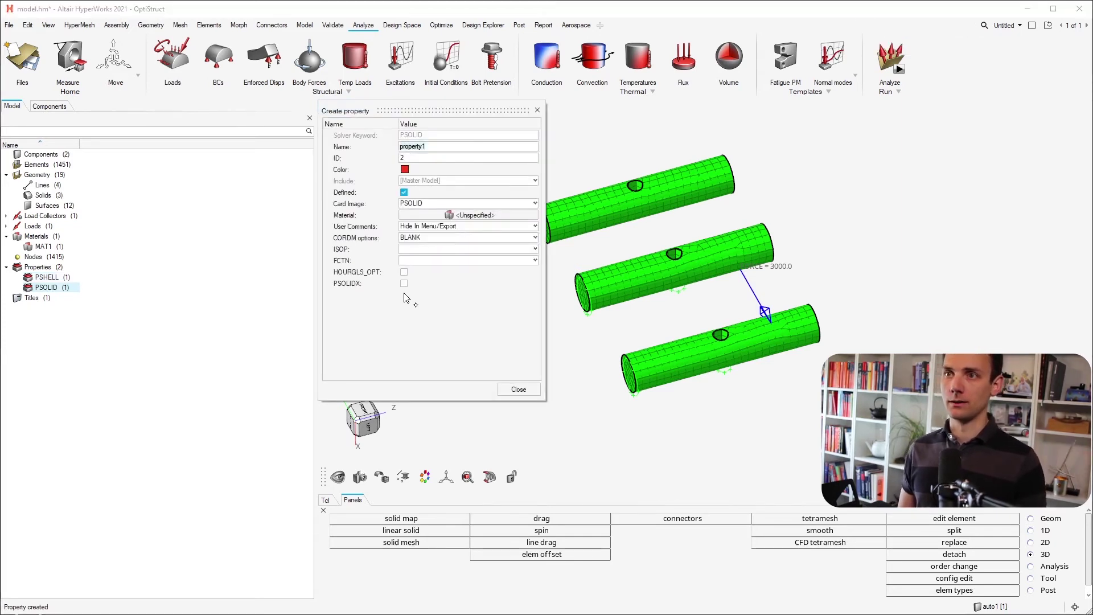
{"action": "key", "text": "ctrl+a"}
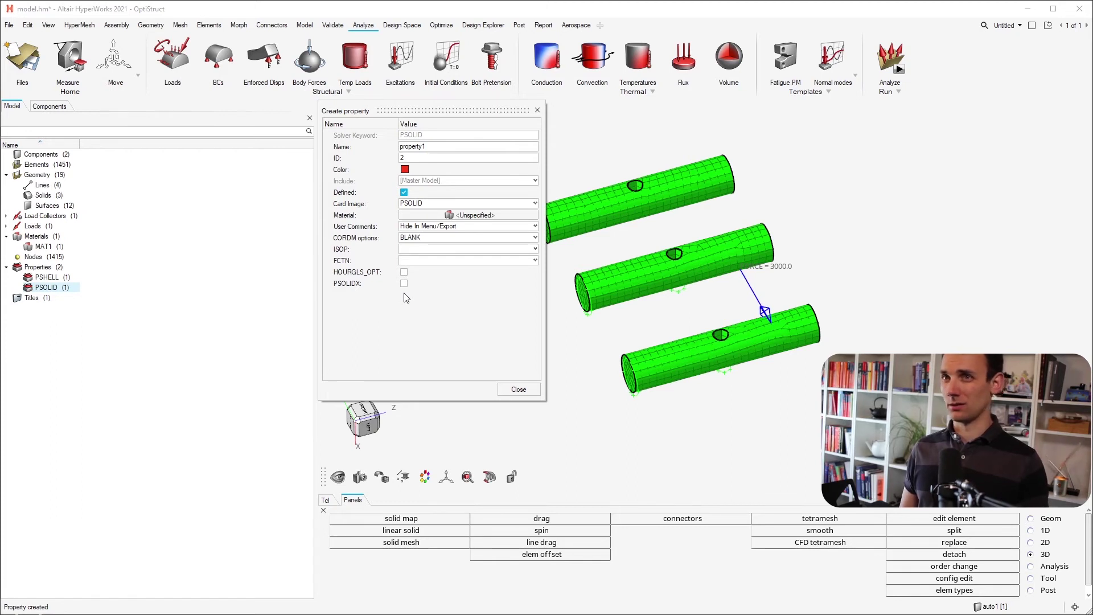
{"action": "key", "text": "Tab"}
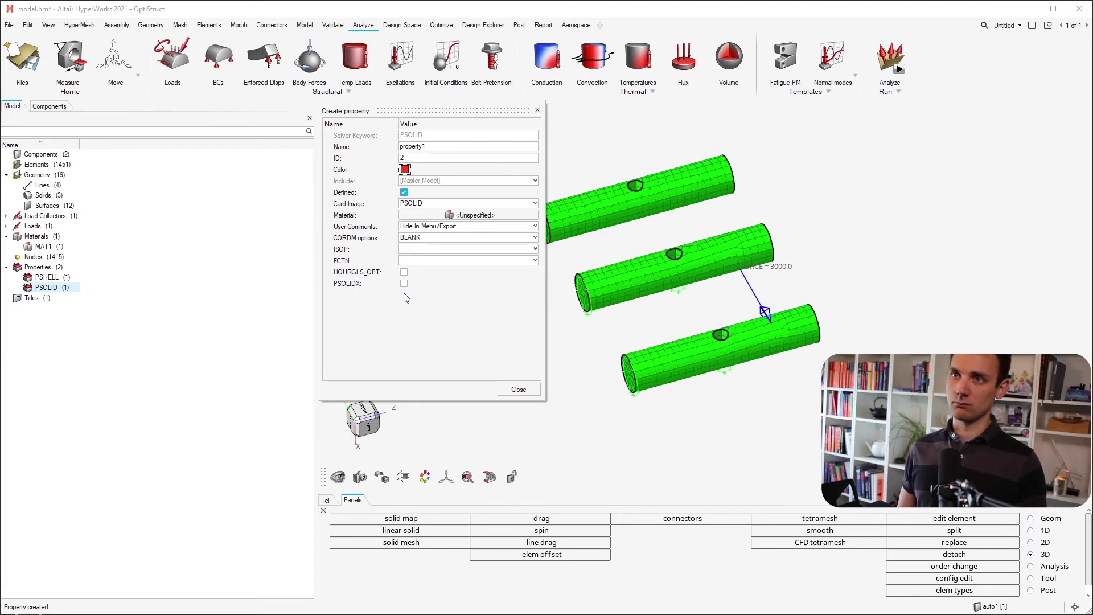
{"action": "left_click", "coordinate": [539, 110]}
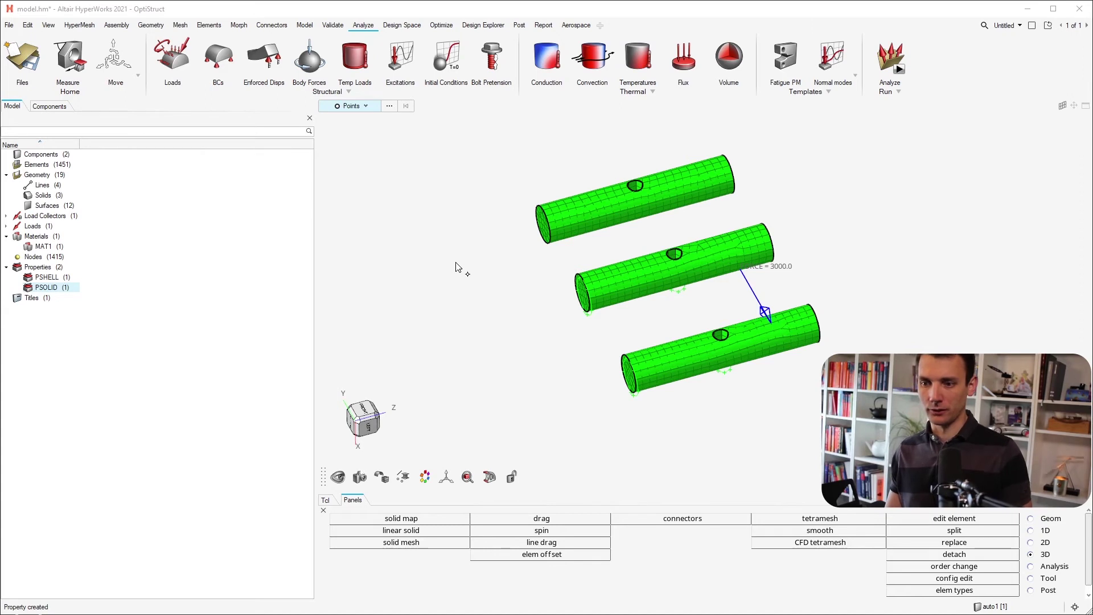
Cycle the selection filter to Surfaces and reset it to All.
{"action": "left_click", "coordinate": [450, 205]}
{"action": "key", "text": "s"}
{"action": "key", "text": "s"}
{"action": "key", "text": "s"}
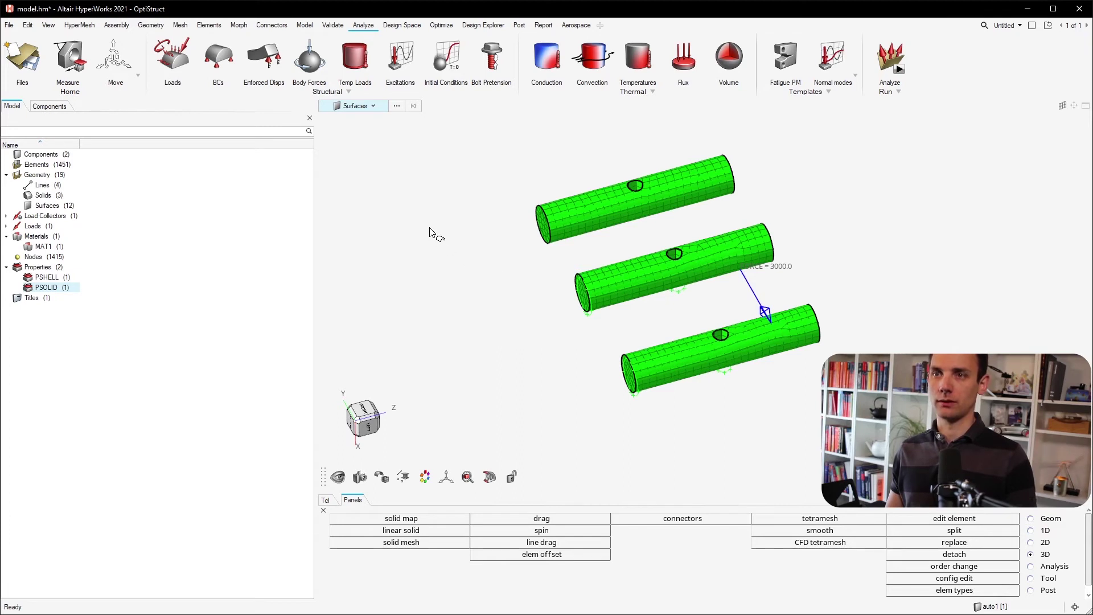
{"action": "key", "text": "Escape"}
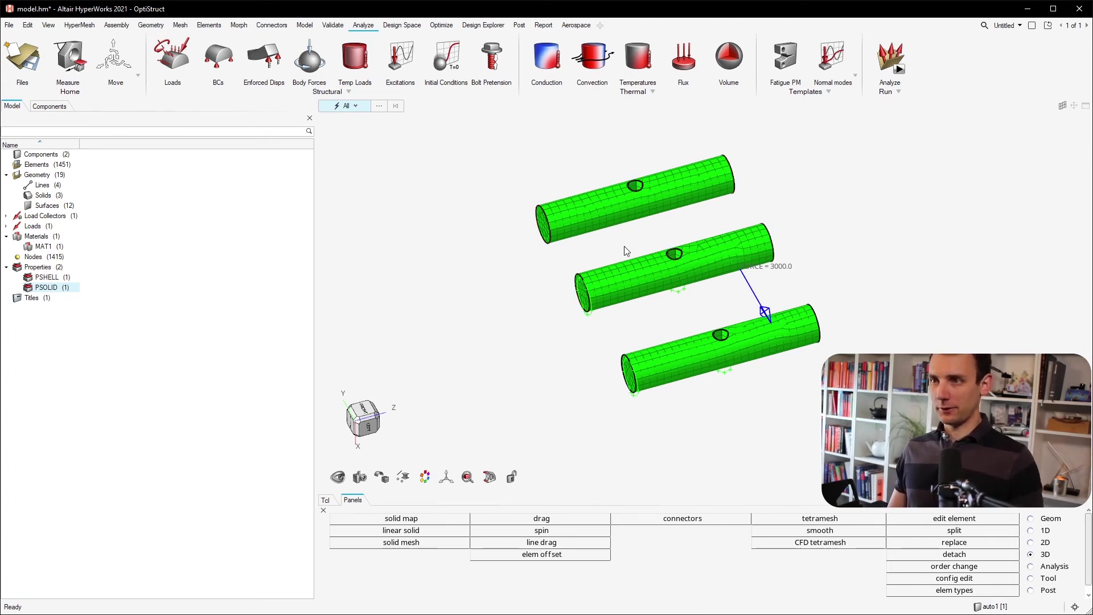
Isolate the outer surface of the uppermost cylinder for viewing and show the whole model again.
{"action": "left_click", "coordinate": [603, 206]}
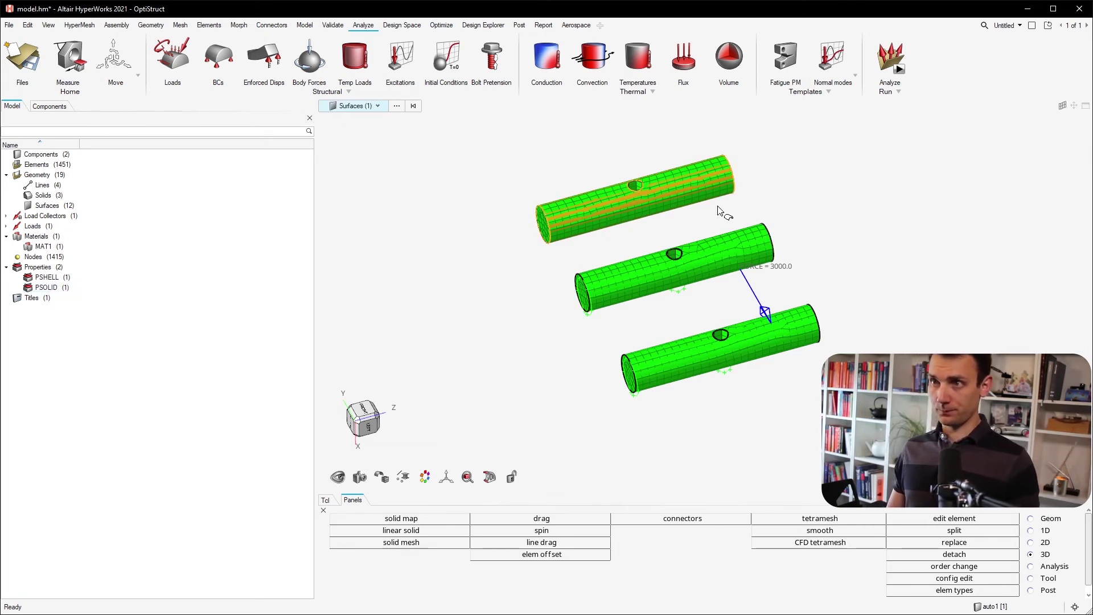
{"action": "key", "text": "i"}
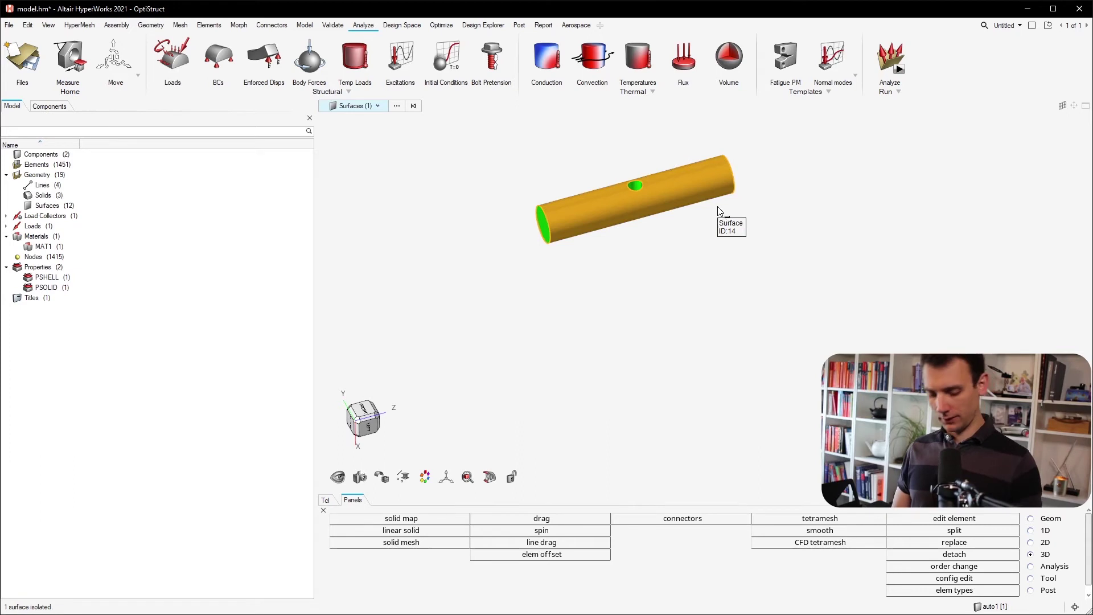
{"action": "key", "text": "a"}
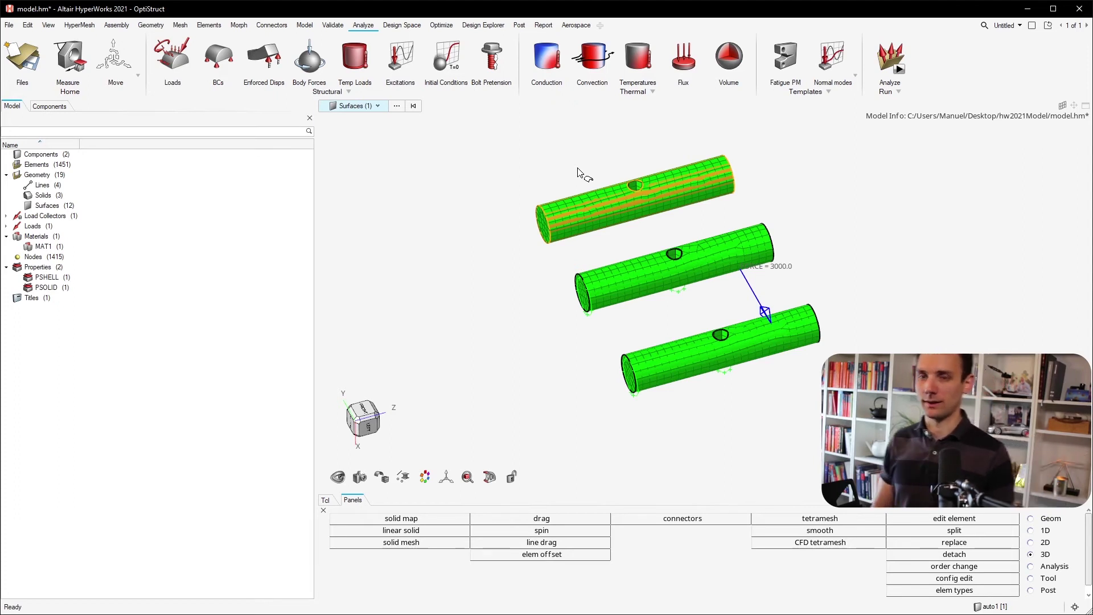
Set the selection filter to Elements and try subtracting elements with a window across the cylinders.
{"action": "key", "text": "shift+e"}
{"action": "left_click", "coordinate": [440, 179]}
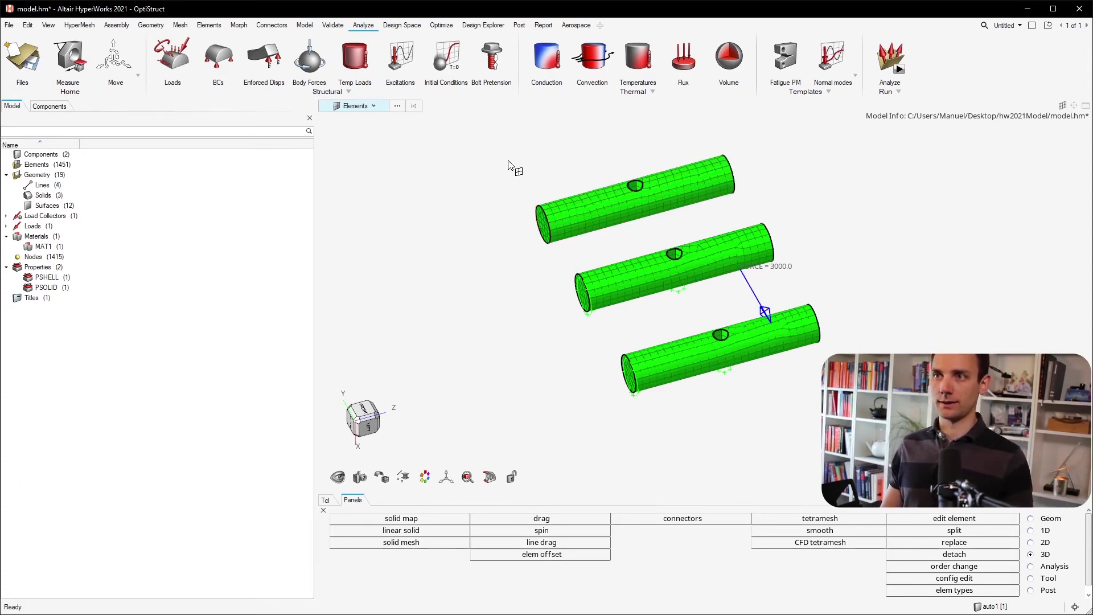
{"action": "left_click_drag", "start_coordinate": [472, 141], "coordinate": [731, 410]}
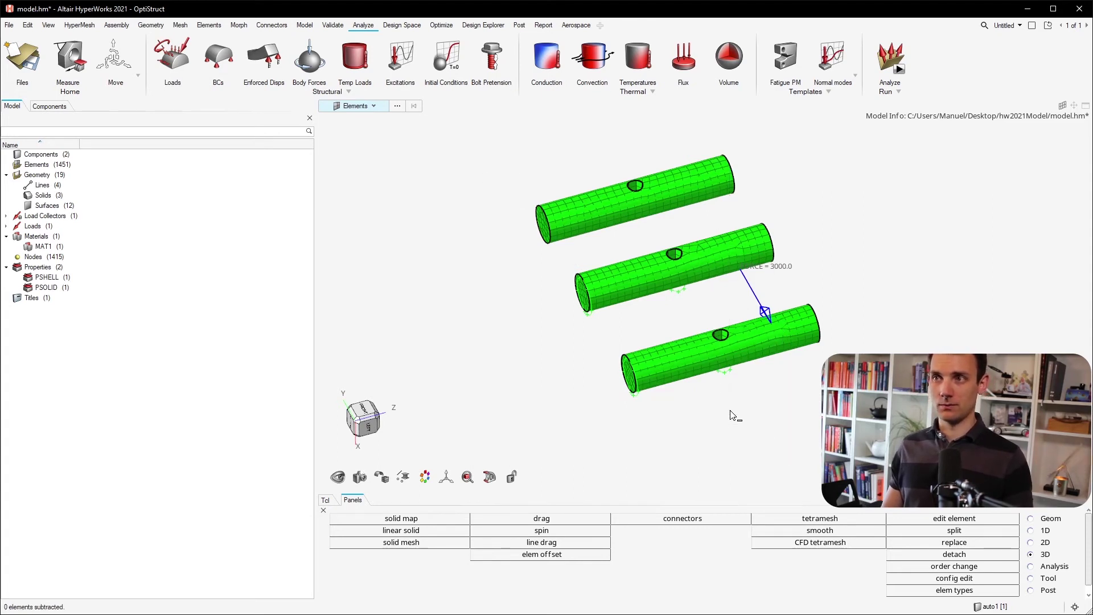
{"action": "left_click_drag", "start_coordinate": [518, 165], "coordinate": [773, 427], "text": "shift"}
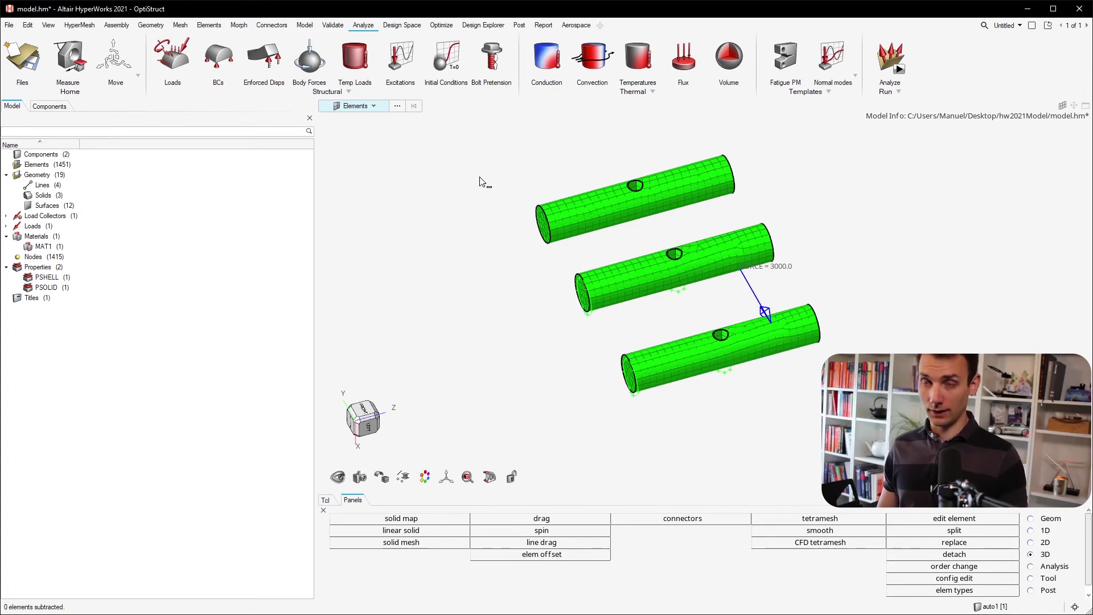
{"action": "scroll", "coordinate": [484, 182], "scroll_direction": "up", "scroll_amount": 2}
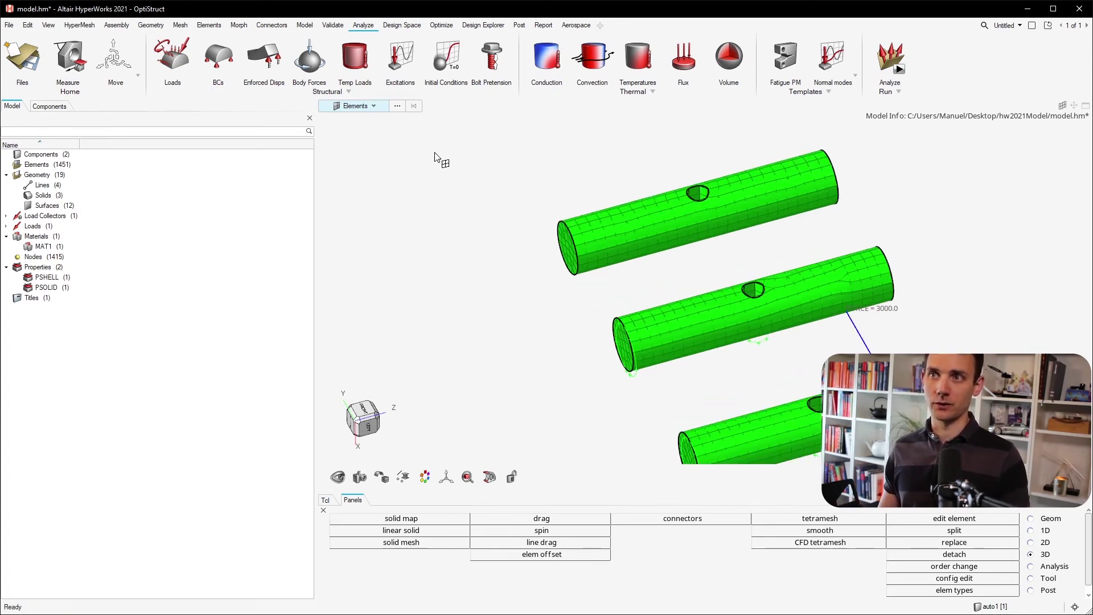
{"action": "scroll", "coordinate": [476, 166], "scroll_direction": "down", "scroll_amount": 2}
Try window-selecting elements on the upper two cylinders, subtracting those near the uppermost hole, and clear the selection.
{"action": "left_click_drag", "start_coordinate": [485, 149], "coordinate": [650, 334], "text": "shift"}
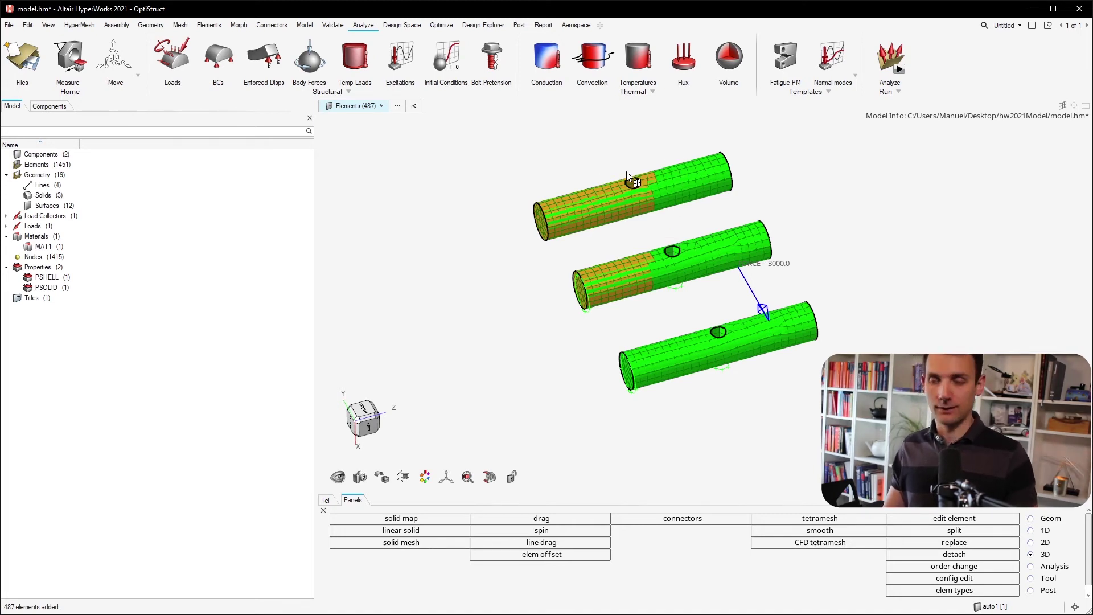
{"action": "right_click_drag", "start_coordinate": [685, 139], "coordinate": [628, 235], "text": "shift"}
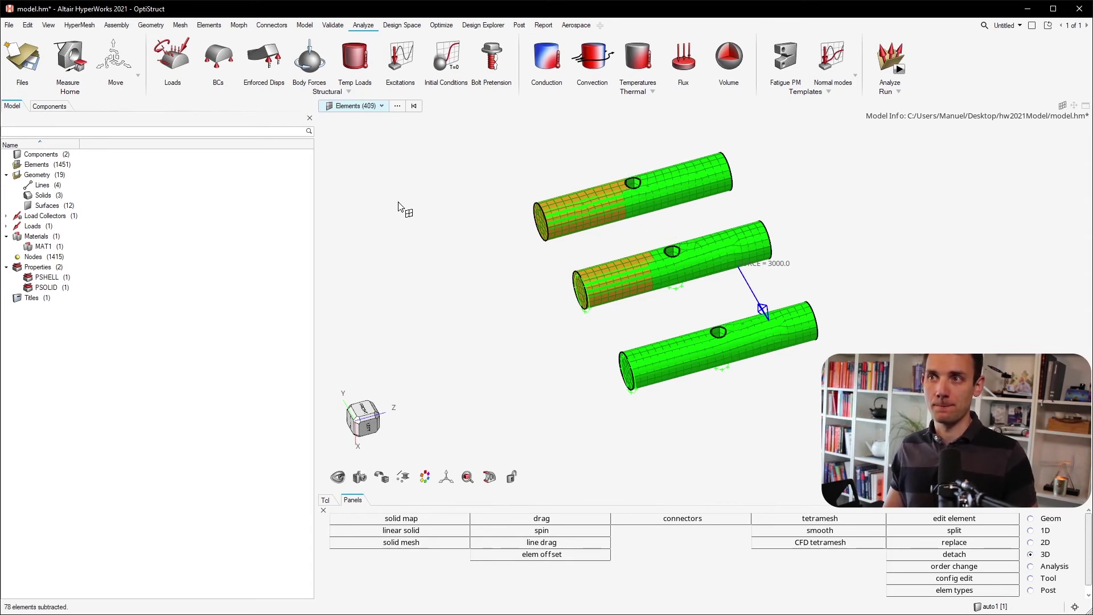
{"action": "right_click", "coordinate": [425, 236]}
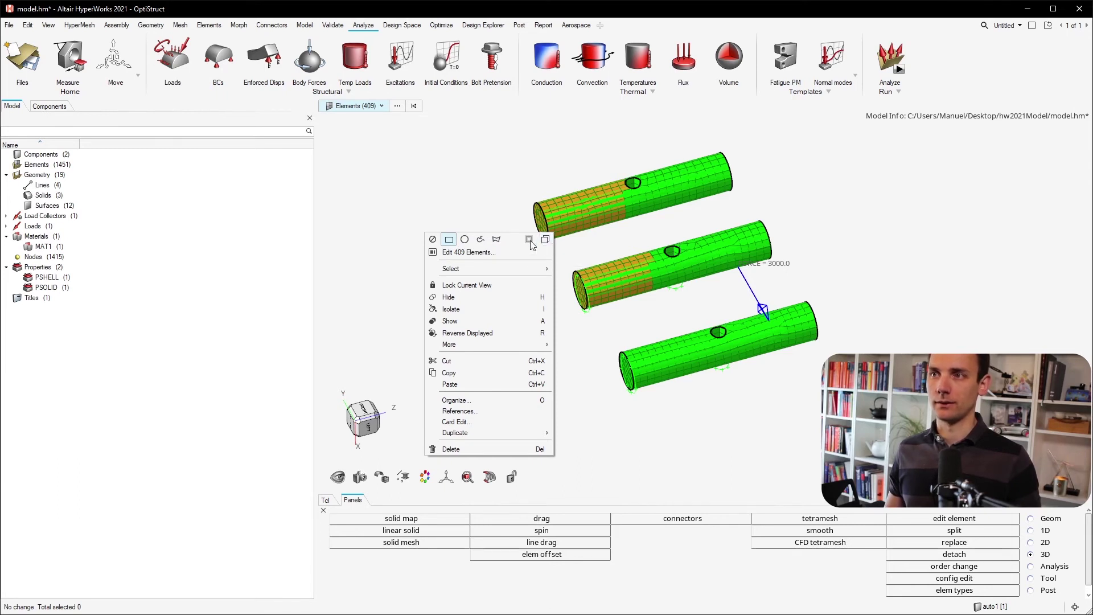
{"action": "left_click", "coordinate": [464, 219]}
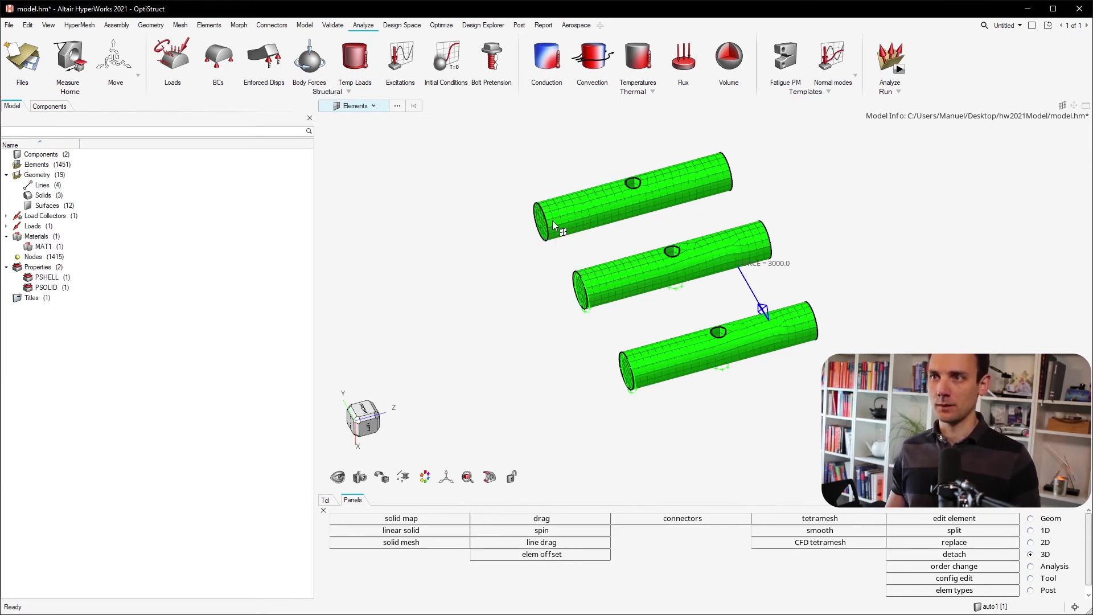
Window-select elements at one end of the uppermost cylinder and extend the selection to all elements.
{"action": "left_click_drag", "start_coordinate": [594, 166], "coordinate": [515, 275]}
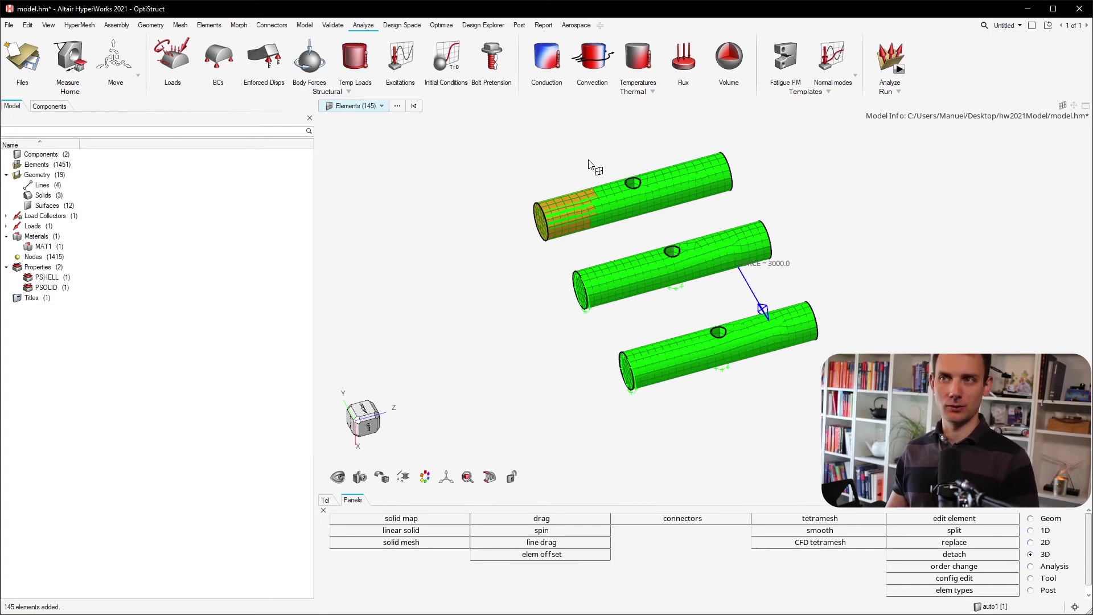
{"action": "mouse_move", "coordinate": [614, 192]}
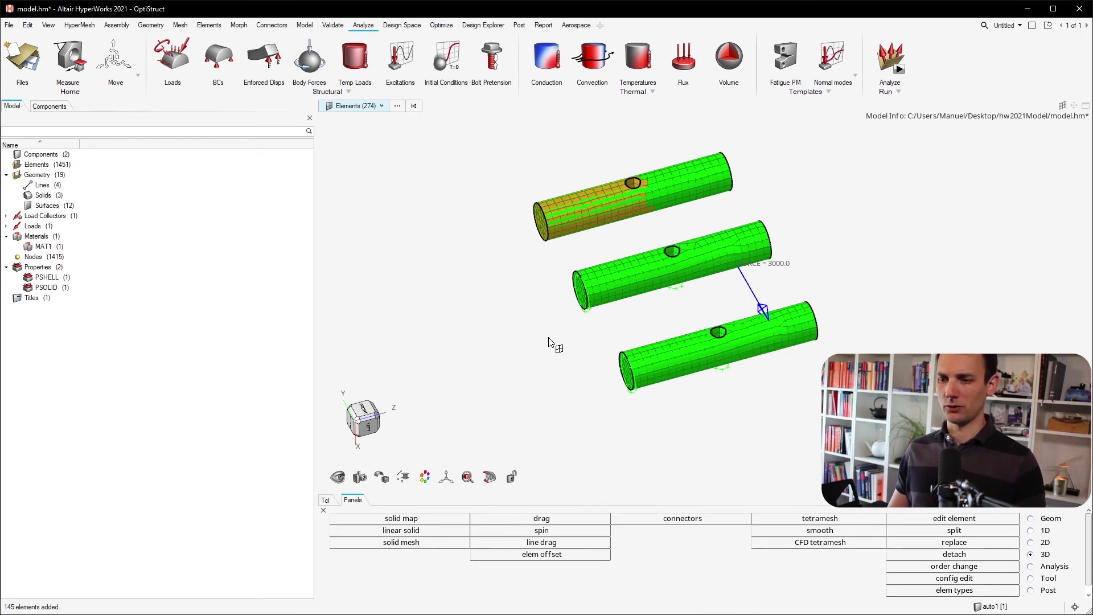
{"action": "key", "text": "ctrl+a"}
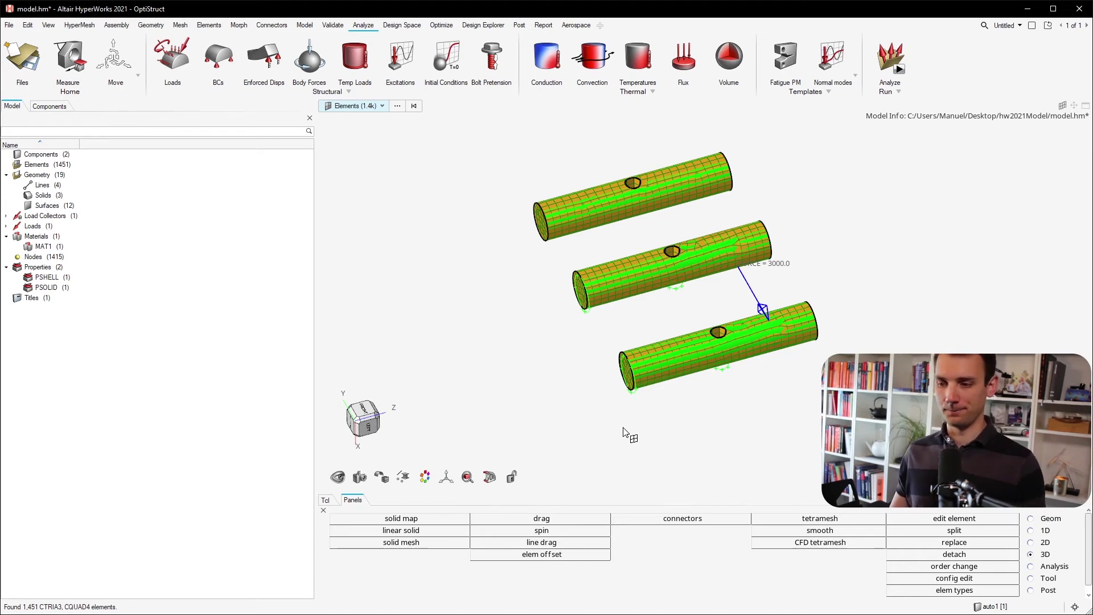
Clear the element selection and show the details of component auto1.
{"action": "left_click", "coordinate": [515, 344]}
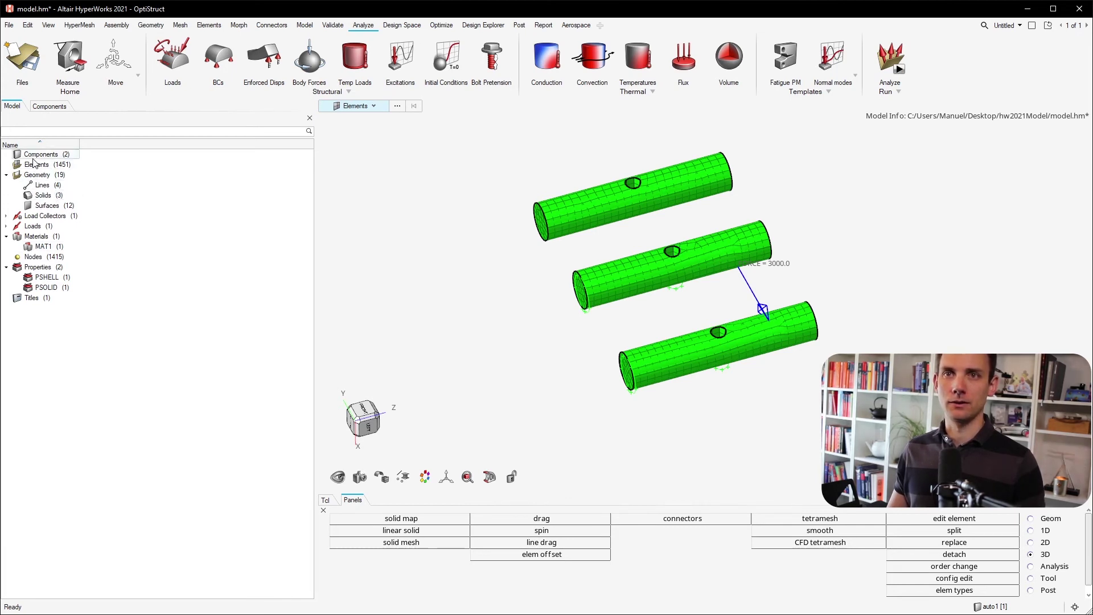
{"action": "left_click", "coordinate": [50, 107]}
{"action": "left_click", "coordinate": [48, 155]}
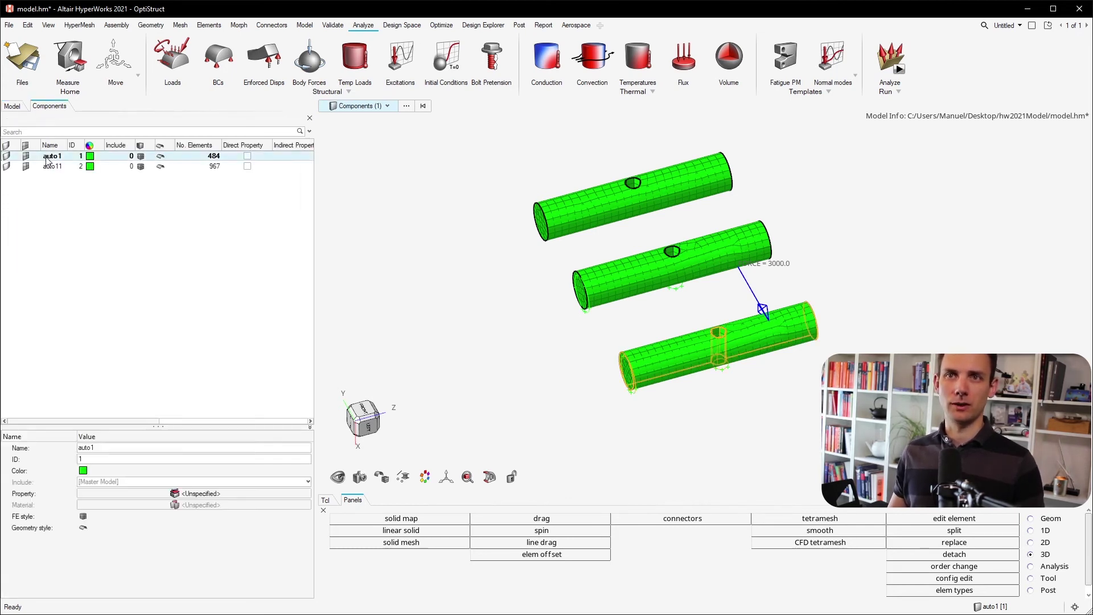
Examine the list of properties available for component auto1, without assigning any of them.
{"action": "left_click", "coordinate": [201, 494]}
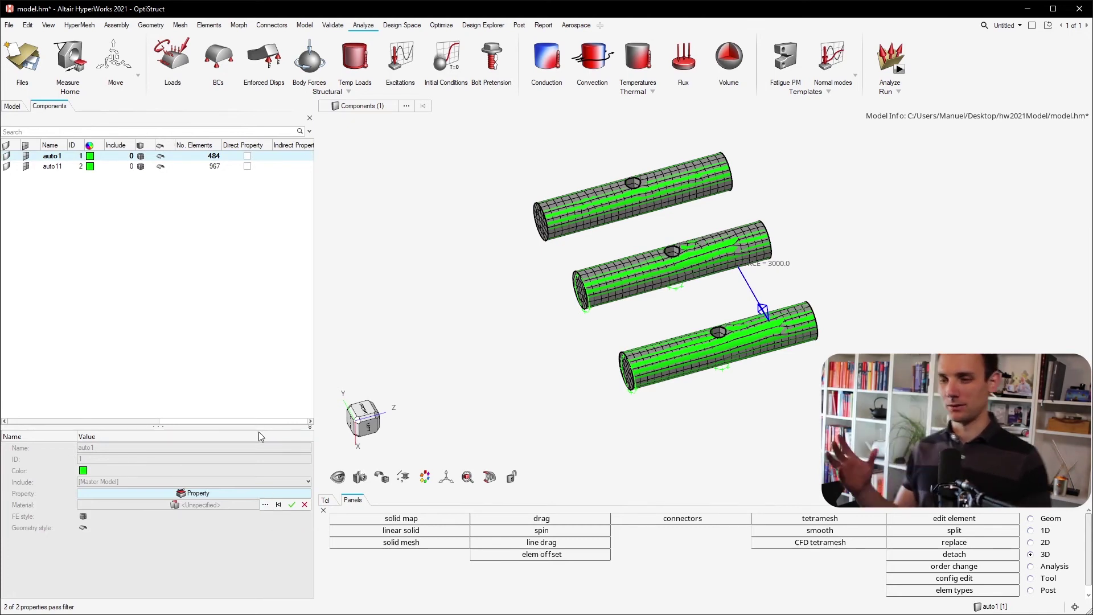
{"action": "left_click", "coordinate": [266, 505]}
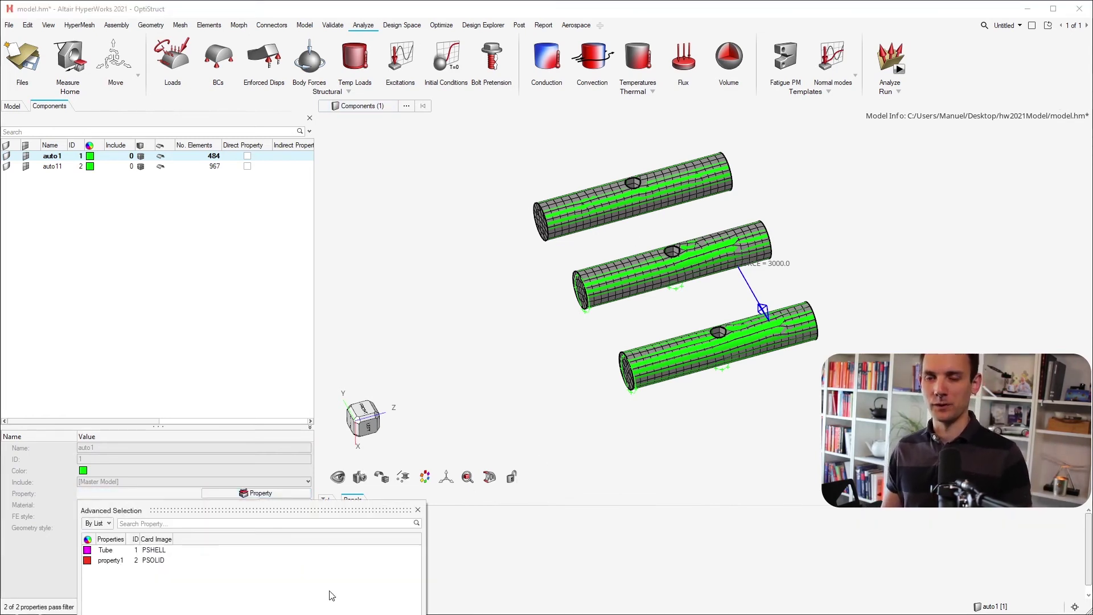
{"action": "left_click", "coordinate": [418, 509]}
{"action": "left_click", "coordinate": [247, 492]}
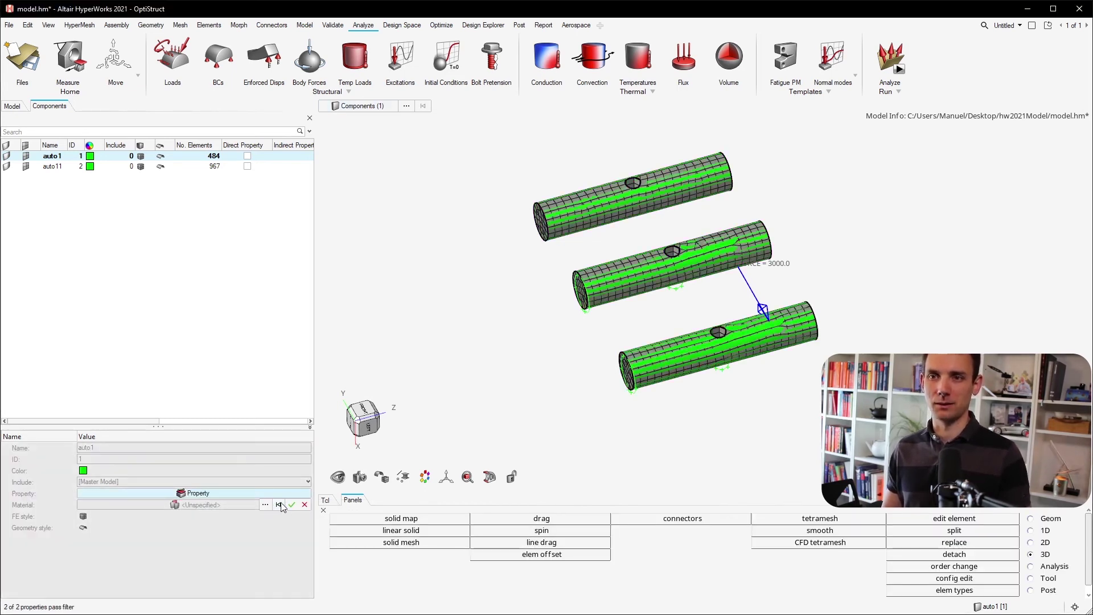
{"action": "left_click", "coordinate": [265, 505]}
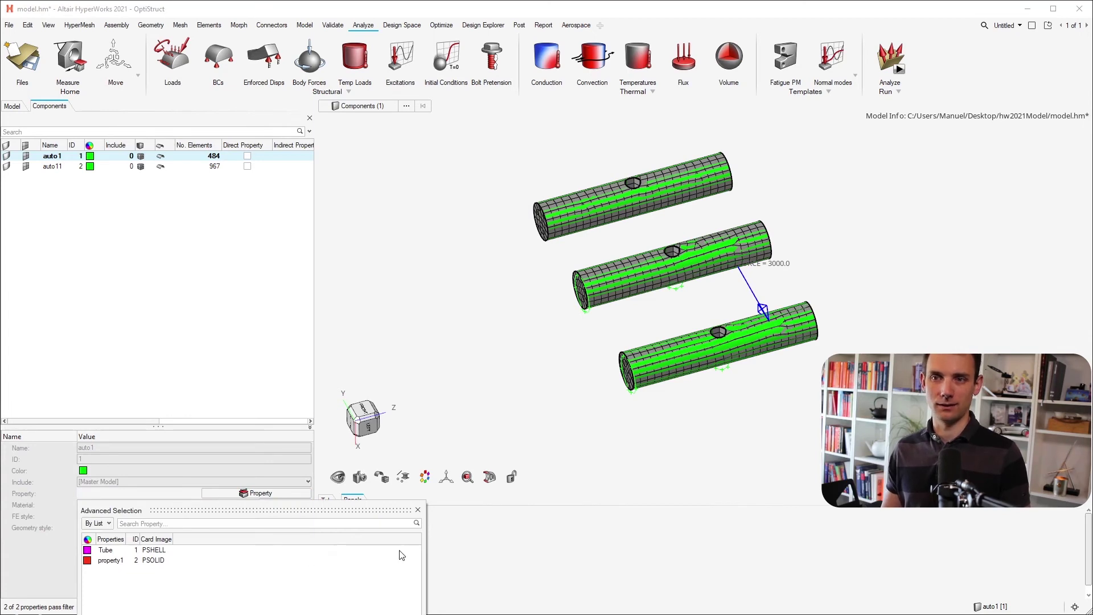
{"action": "key", "text": "Escape"}
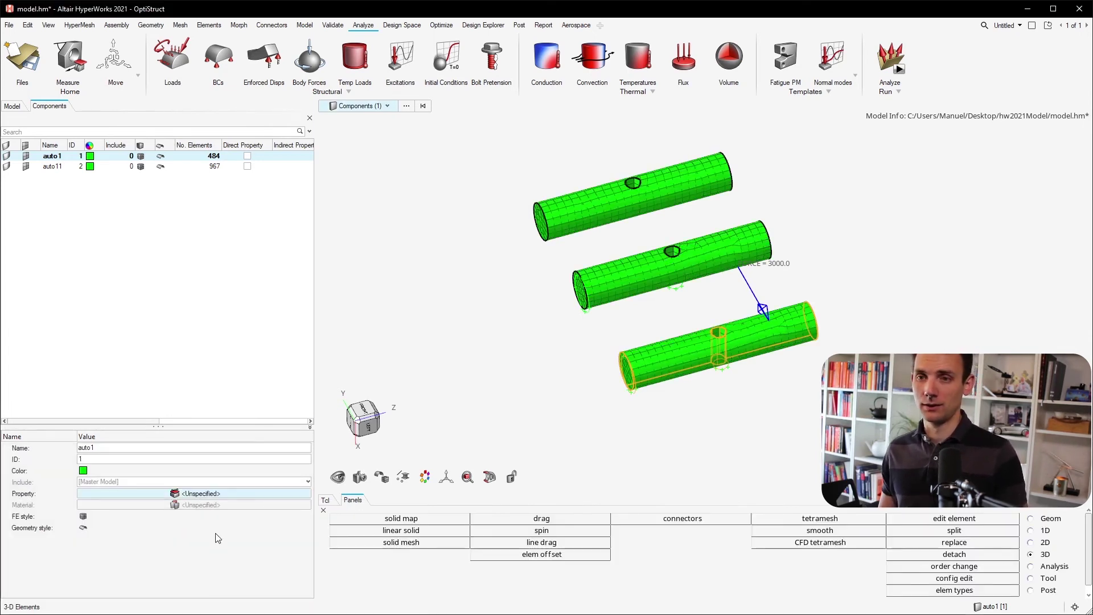
{"action": "left_click", "coordinate": [175, 496]}
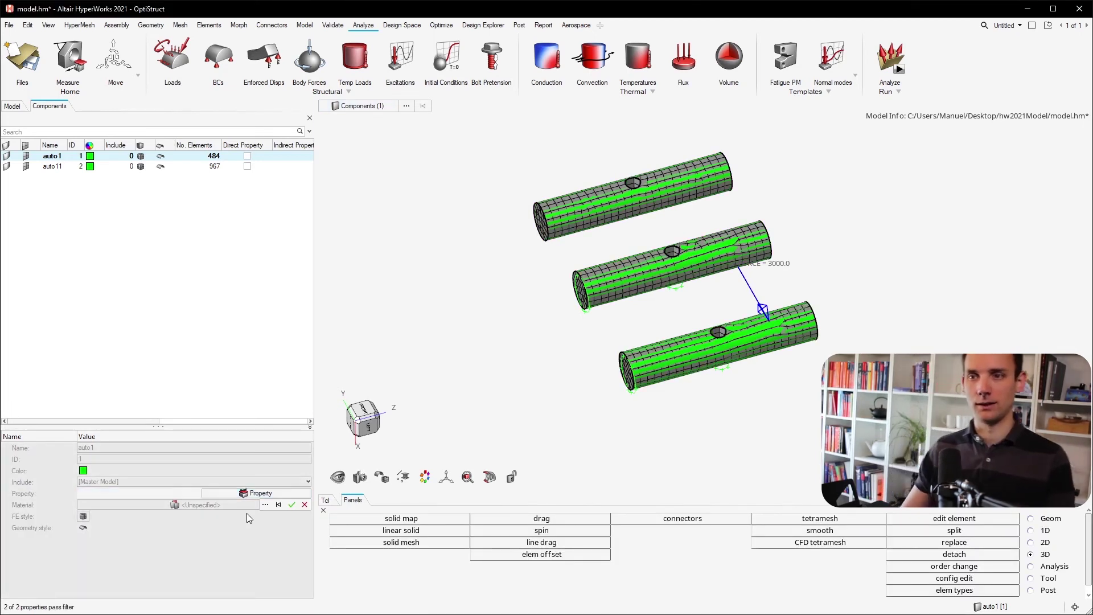
{"action": "left_click", "coordinate": [247, 513]}
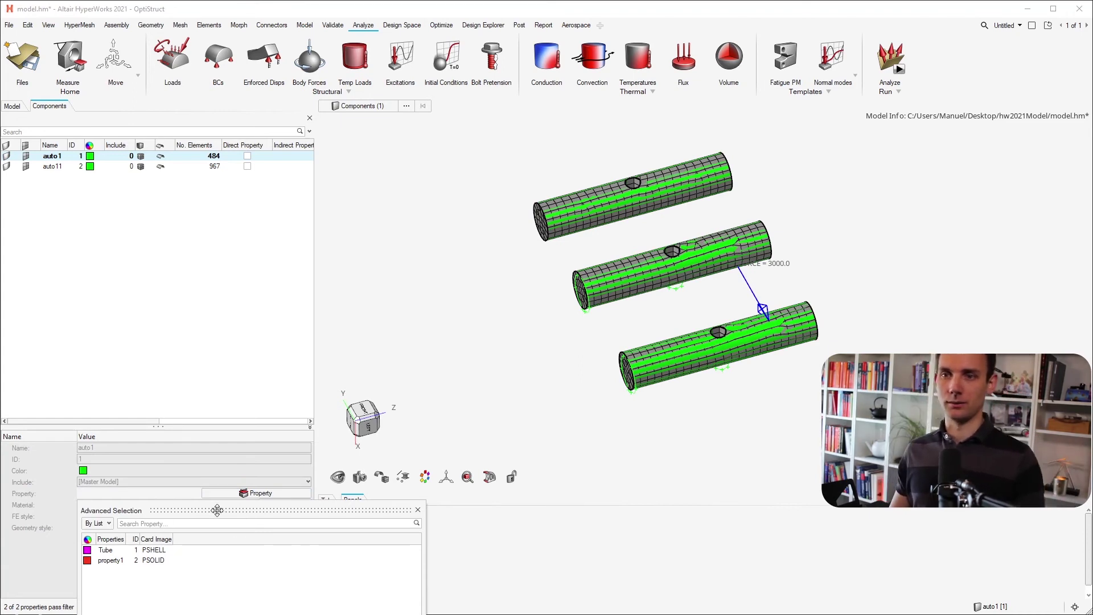
{"action": "left_click_drag", "start_coordinate": [217, 510], "coordinate": [249, 365]}
{"action": "left_click", "coordinate": [237, 380]}
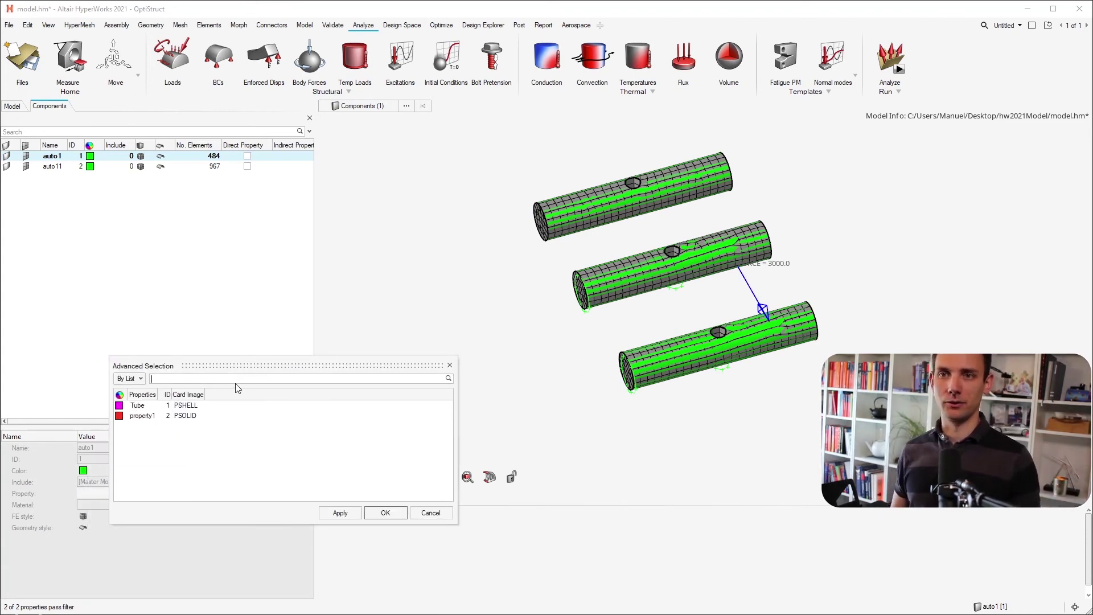
{"action": "left_click", "coordinate": [433, 516]}
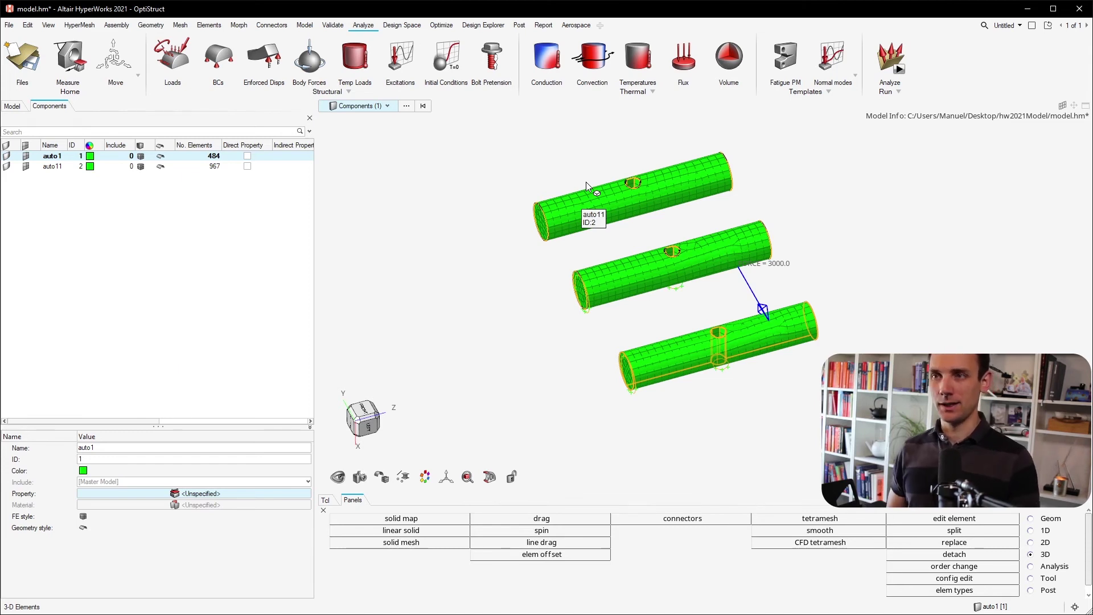
Try reversing a window selection of elements at one end of the uppermost cylinder, and clear the selection.
{"action": "left_click", "coordinate": [497, 227]}
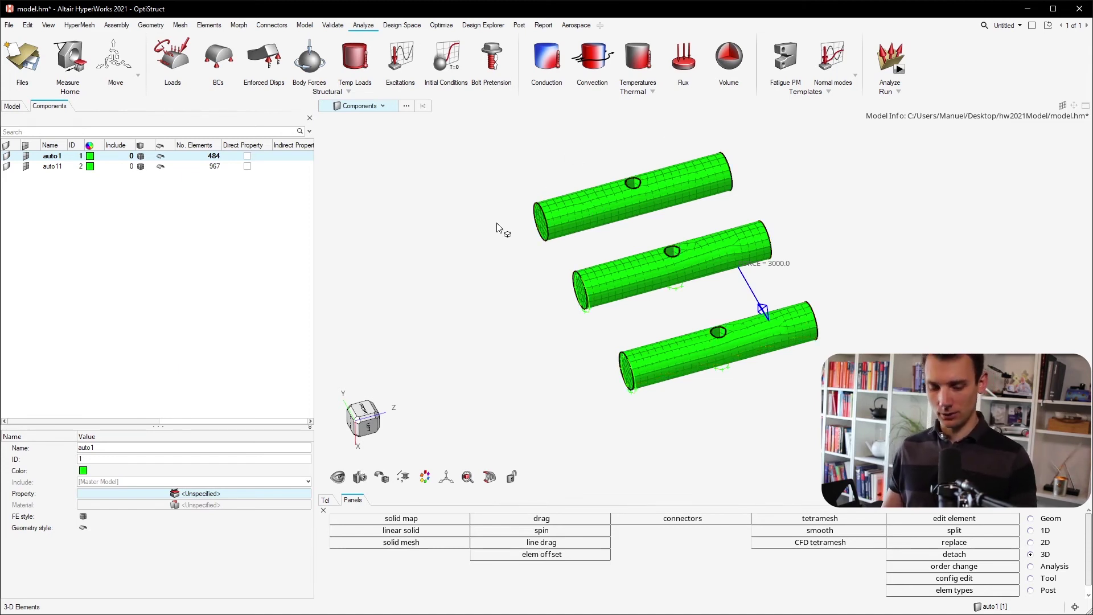
{"action": "key", "text": "e"}
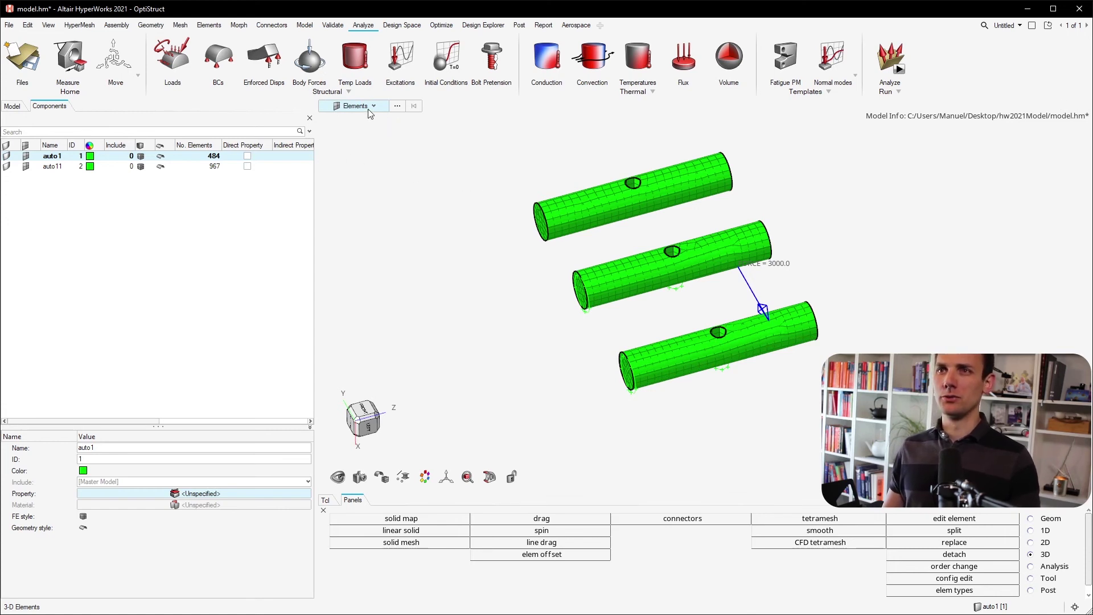
{"action": "left_click_drag", "start_coordinate": [598, 161], "coordinate": [528, 265], "text": "shift"}
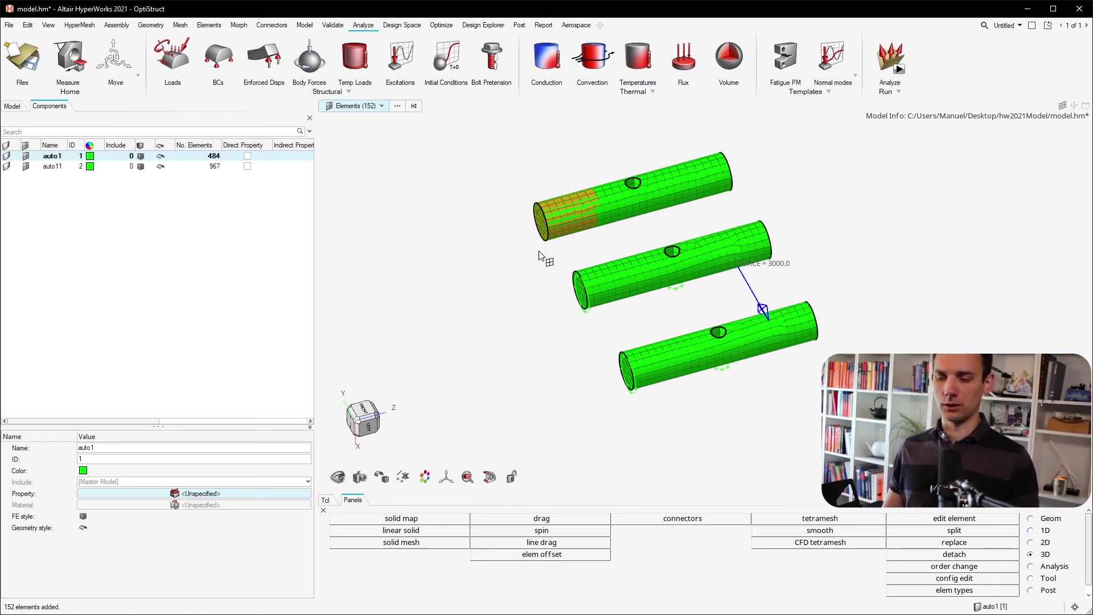
{"action": "key", "text": "ctrl+i"}
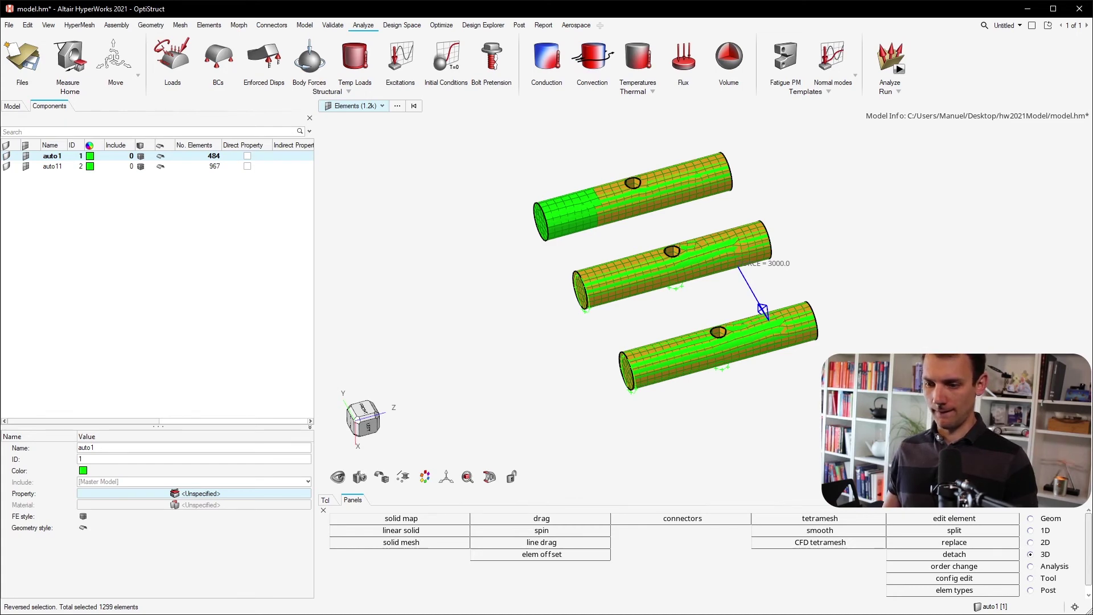
{"action": "middle_click_drag", "start_coordinate": [804, 304], "coordinate": [810, 355]}
{"action": "left_click_drag", "start_coordinate": [800, 320], "coordinate": [801, 308], "text": "ctrl"}
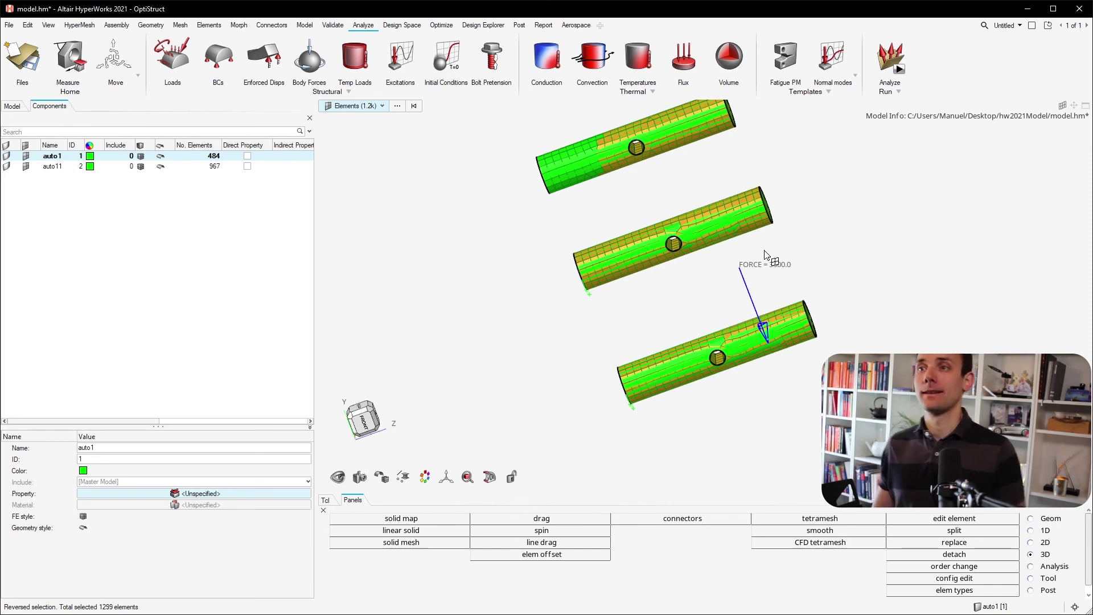
{"action": "key", "text": "Escape"}
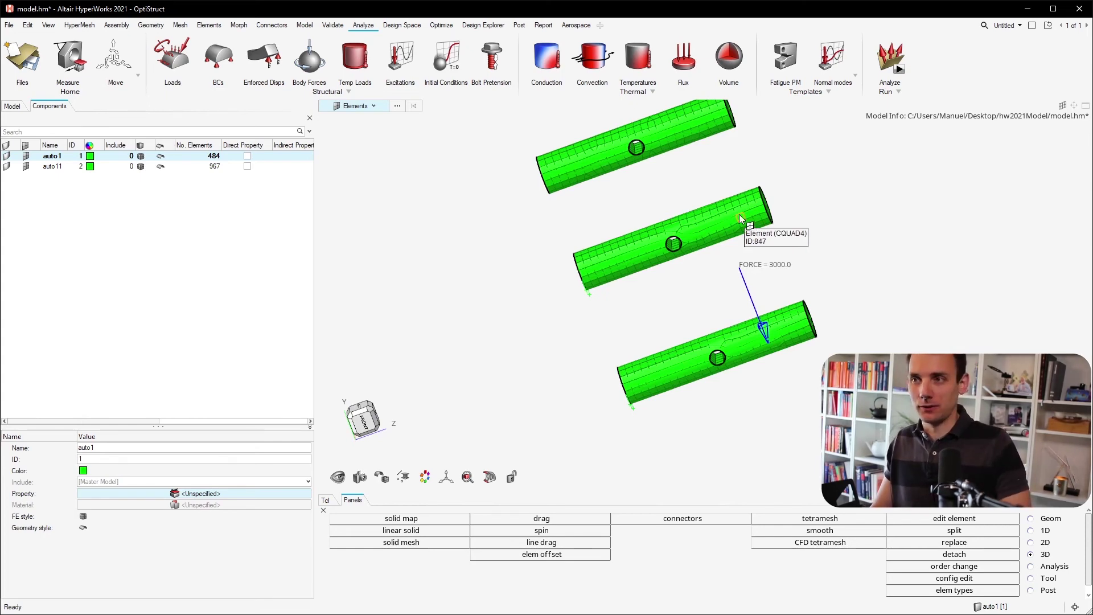
Select the elements lining the inside of the hole in the lowest cylinder.
{"action": "scroll", "coordinate": [712, 329], "scroll_direction": "up", "scroll_amount": 2}
{"action": "scroll", "coordinate": [724, 350], "scroll_direction": "up", "scroll_amount": 6}
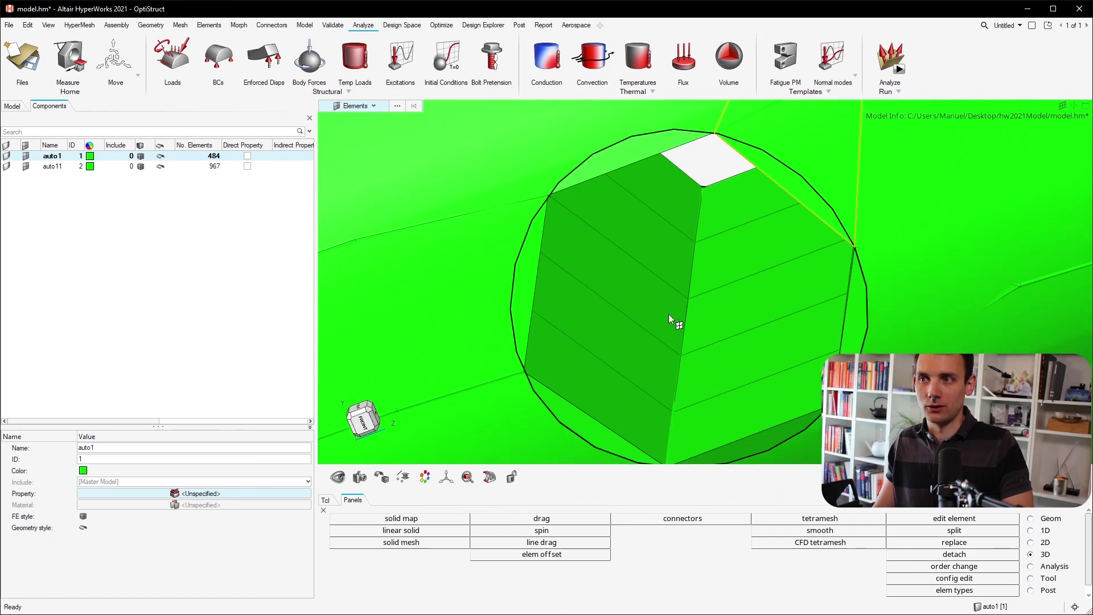
{"action": "scroll", "coordinate": [695, 264], "scroll_direction": "down", "scroll_amount": 3}
{"action": "scroll", "coordinate": [667, 308], "scroll_direction": "down", "scroll_amount": 2}
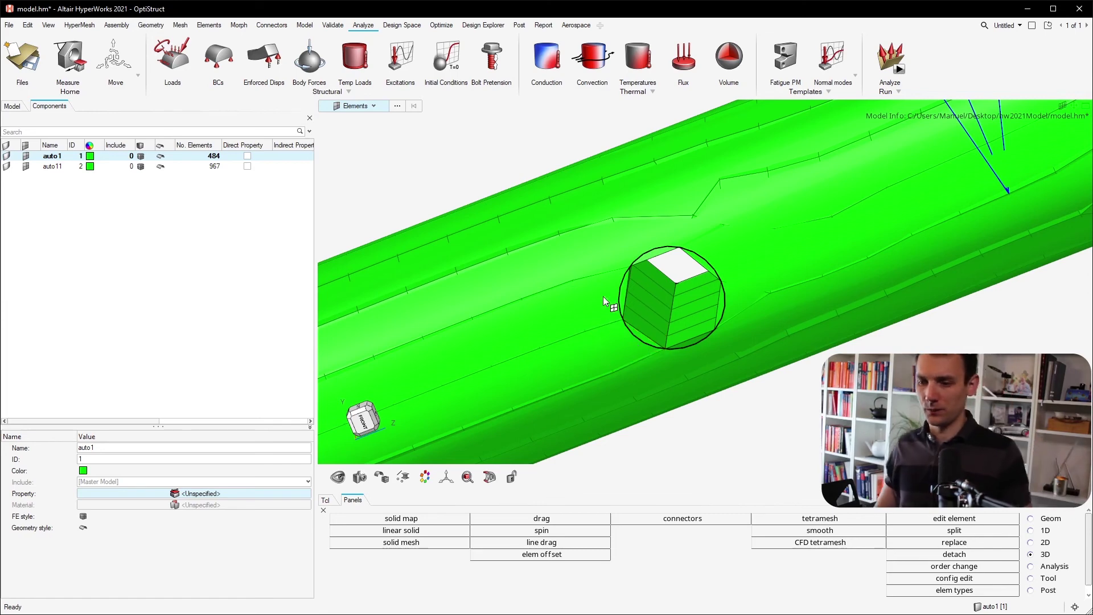
{"action": "left_click", "coordinate": [668, 302]}
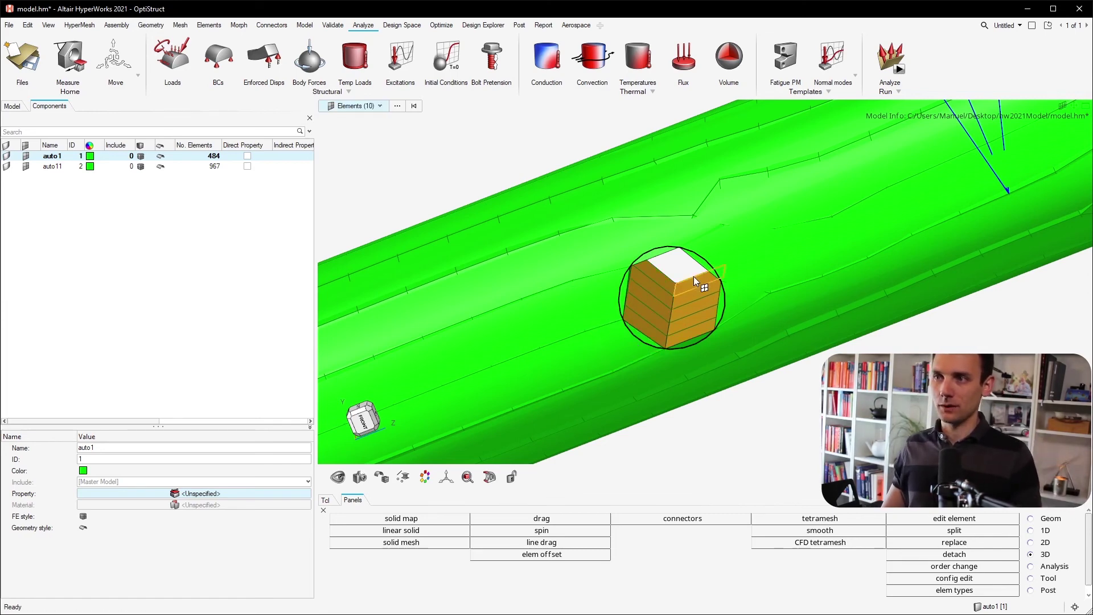
{"action": "middle_click_drag", "start_coordinate": [672, 256], "coordinate": [622, 239]}
{"action": "scroll", "coordinate": [691, 302], "scroll_direction": "down", "scroll_amount": 6}
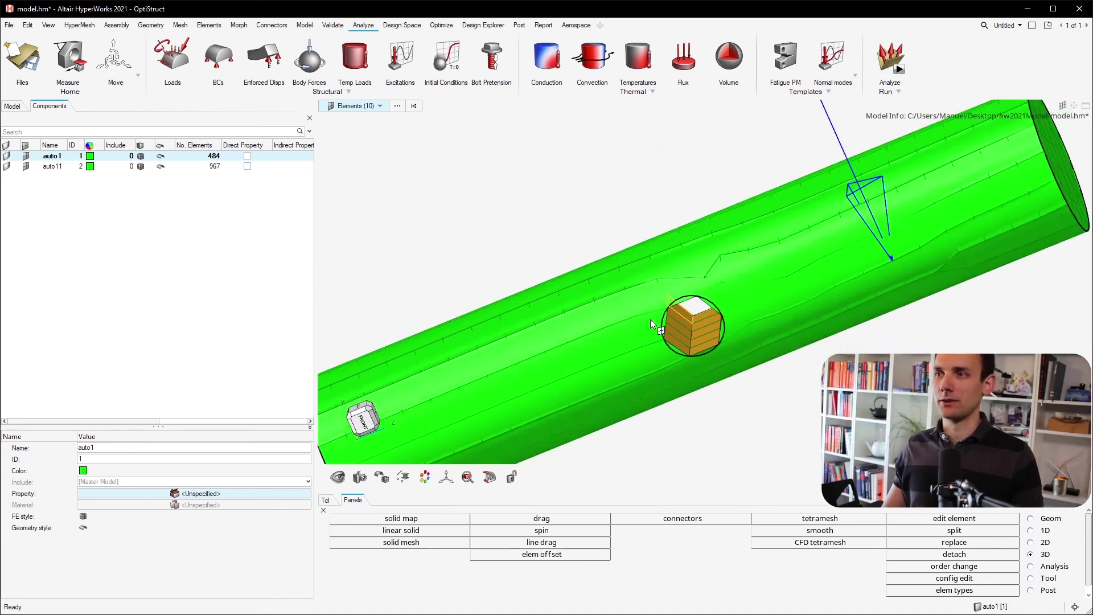
{"action": "scroll", "coordinate": [690, 306], "scroll_direction": "down", "scroll_amount": 5}
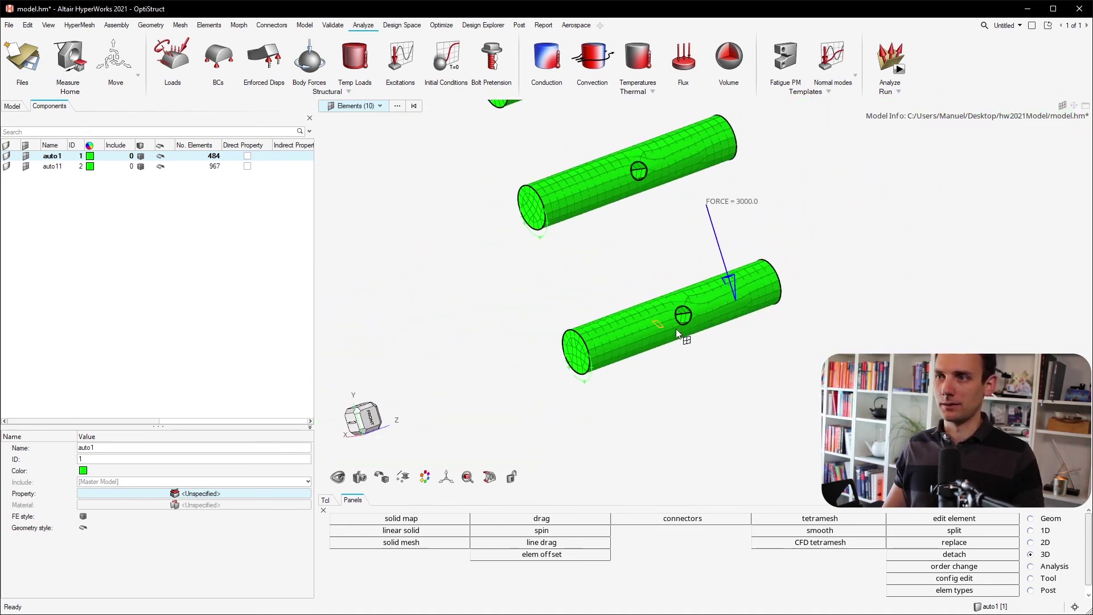
Delete all elements of the lowest cylinder, selecting them with a window.
{"action": "middle_click_drag", "start_coordinate": [467, 350], "coordinate": [438, 308]}
{"action": "left_click_drag", "start_coordinate": [439, 310], "coordinate": [559, 247], "text": "ctrl"}
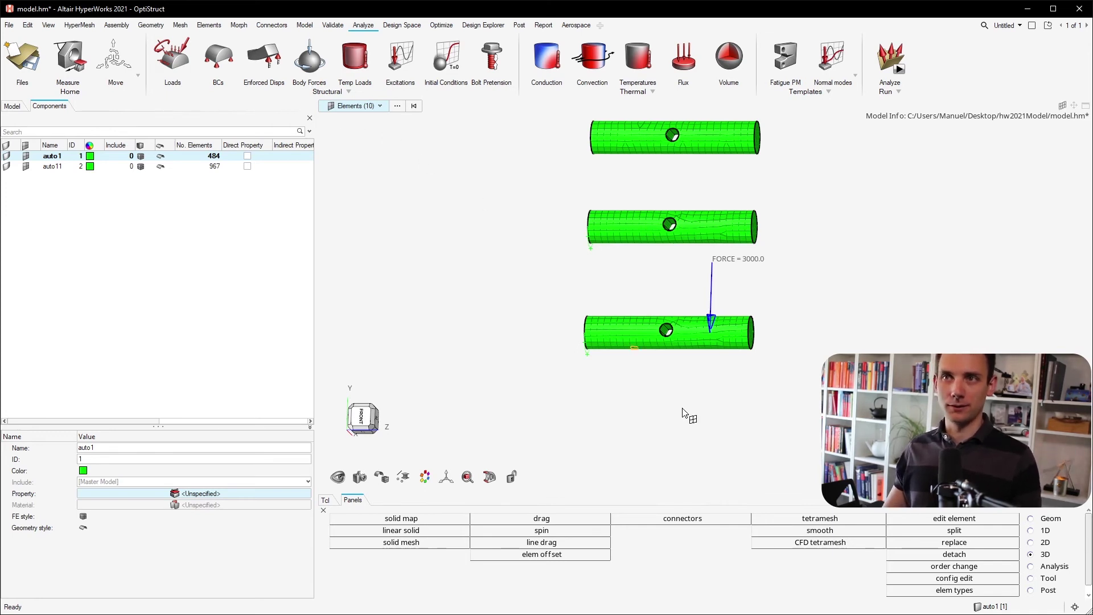
{"action": "left_click_drag", "start_coordinate": [783, 287], "coordinate": [530, 396]}
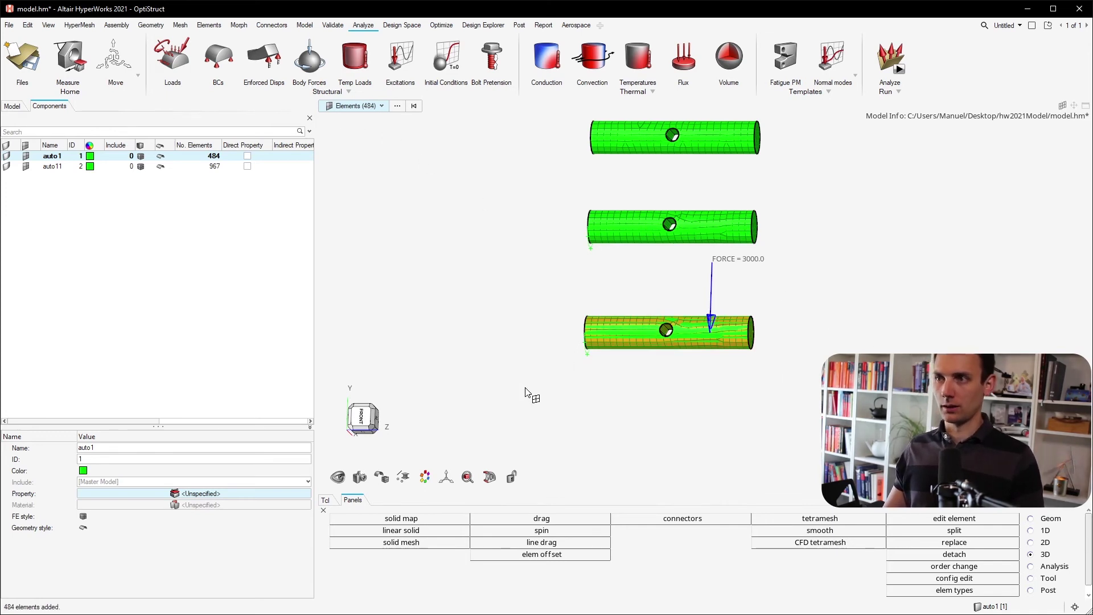
{"action": "key", "text": "Delete"}
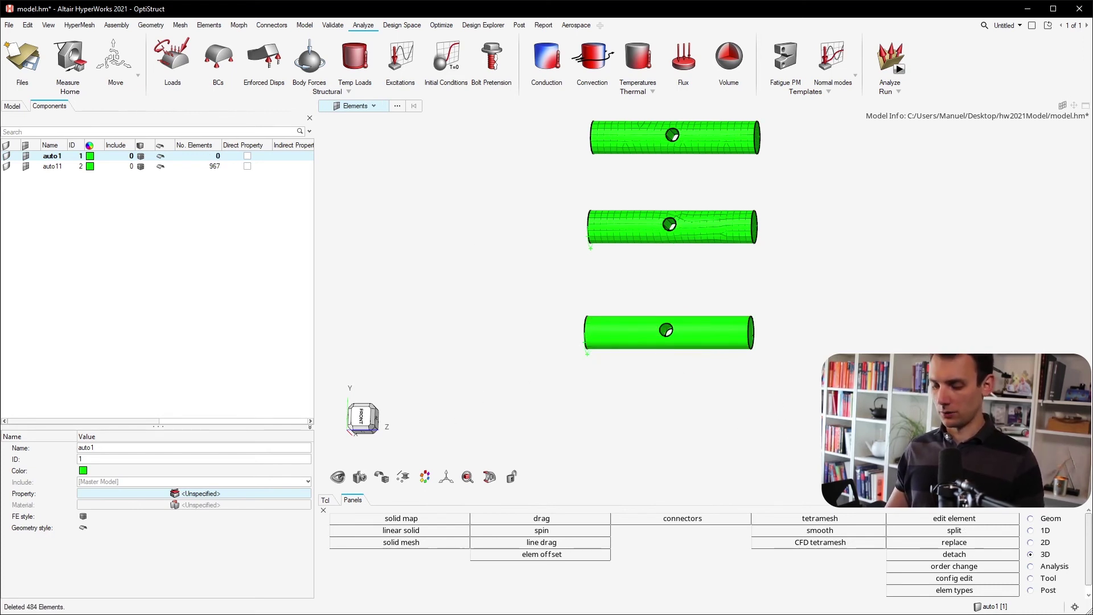
Try to mesh the lowest cylinder's surfaces using QI optimize with element size 0.25, recomputing the quality criteria for that size.
{"action": "key", "text": "F12"}
{"action": "left_click", "coordinate": [715, 321]}
{"action": "left_click_drag", "start_coordinate": [781, 292], "coordinate": [460, 374]}
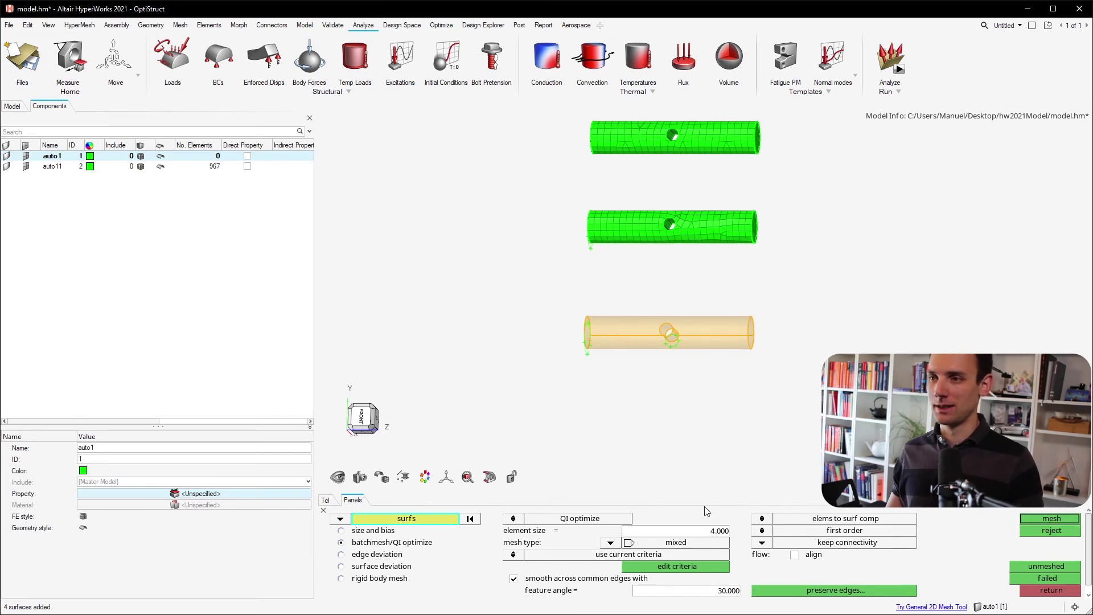
{"action": "left_click", "coordinate": [719, 530]}
{"action": "type", "text": "0.25"}
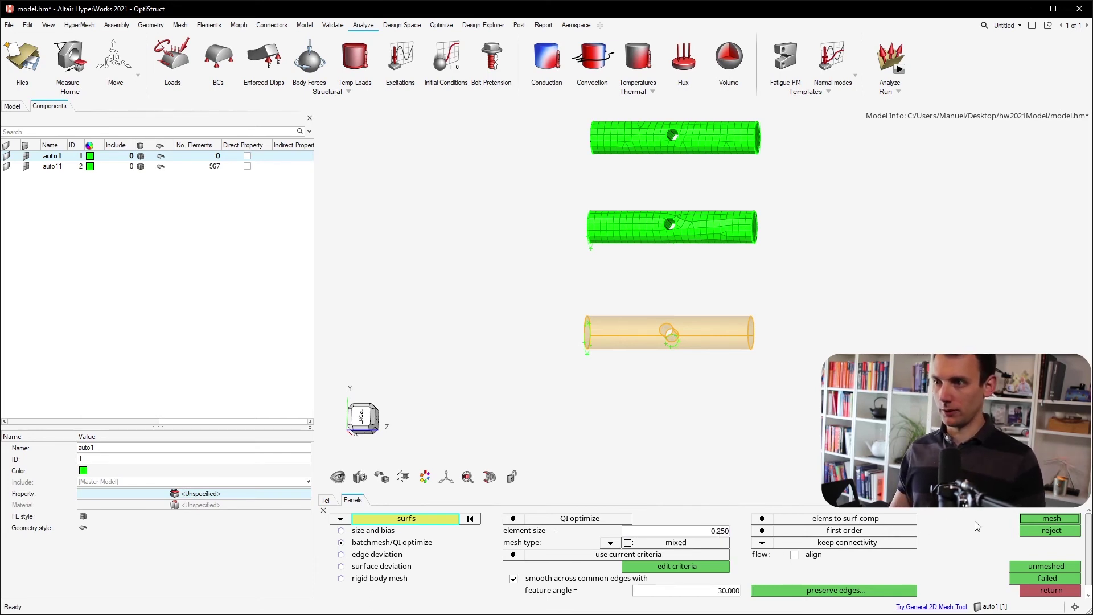
{"action": "left_click", "coordinate": [1022, 519]}
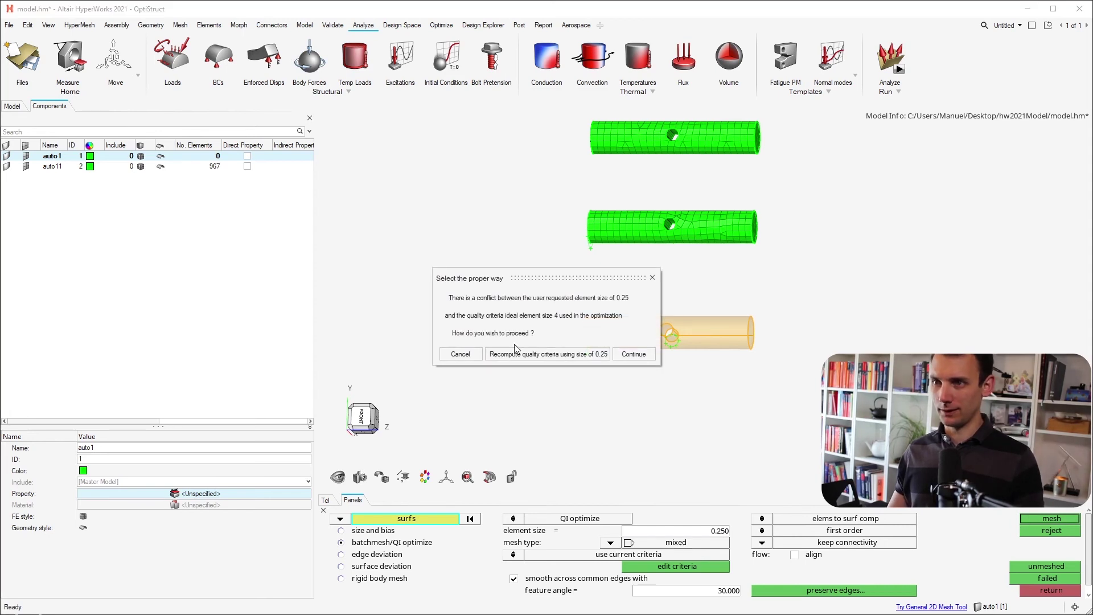
{"action": "left_click", "coordinate": [521, 355]}
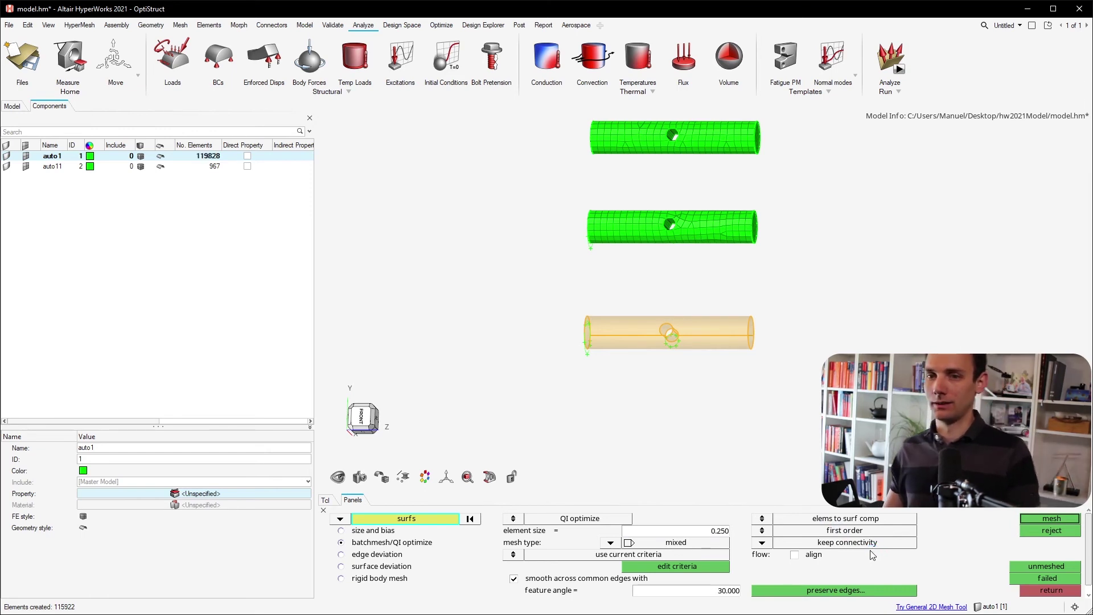
Mesh the lowest cylinder's surfaces using QI optimize with element size 1 and mixed elements, recomputing the quality criteria for that size.
{"action": "scroll", "coordinate": [670, 358], "scroll_direction": "up", "scroll_amount": 10}
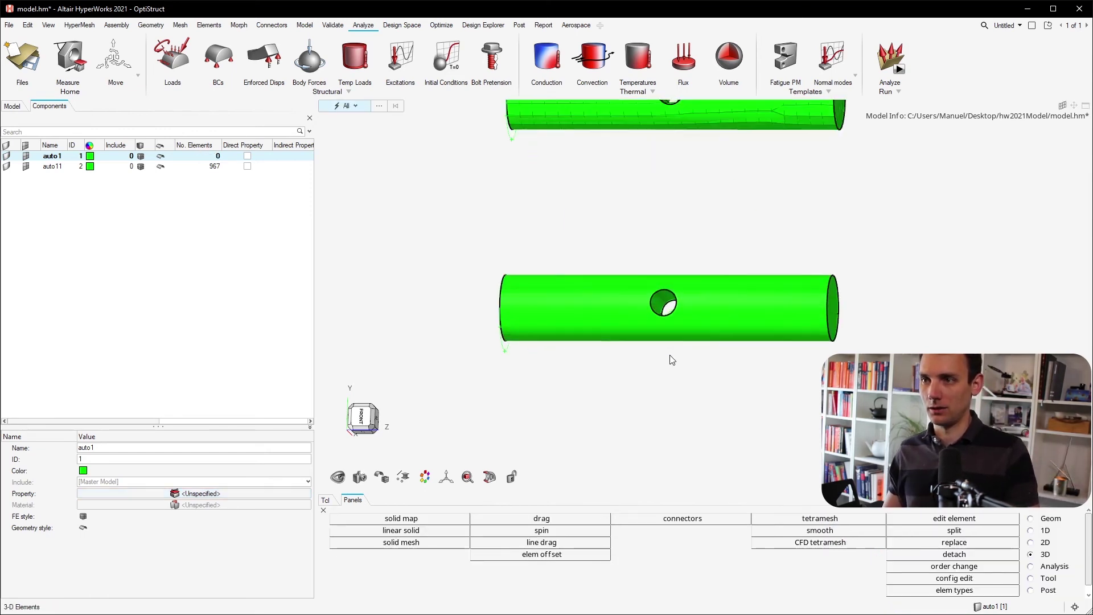
{"action": "scroll", "coordinate": [758, 361], "scroll_direction": "down", "scroll_amount": 4}
{"action": "scroll", "coordinate": [757, 364], "scroll_direction": "down", "scroll_amount": 3}
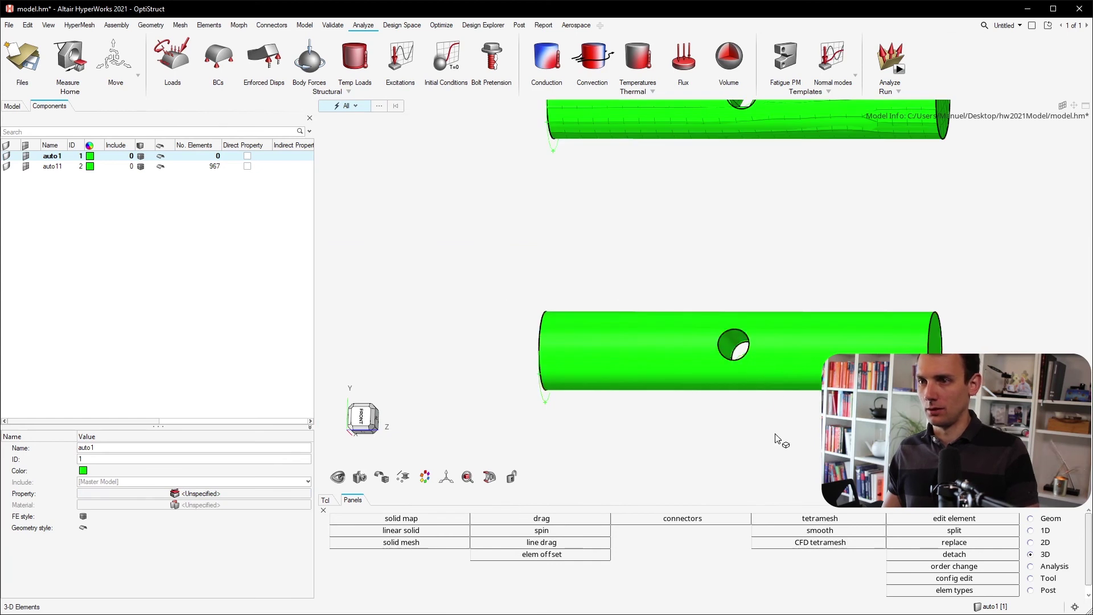
{"action": "key", "text": "F12"}
{"action": "left_click", "coordinate": [723, 531]}
{"action": "type", "text": "1"}
{"action": "key", "text": "Return"}
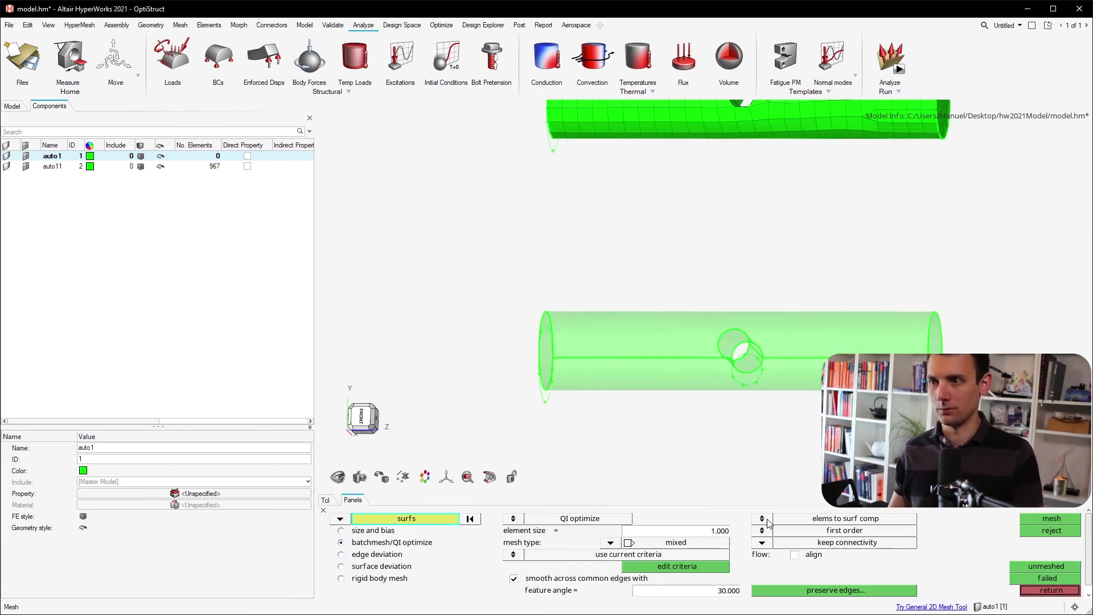
{"action": "left_click_drag", "start_coordinate": [976, 288], "coordinate": [361, 458], "text": "shift"}
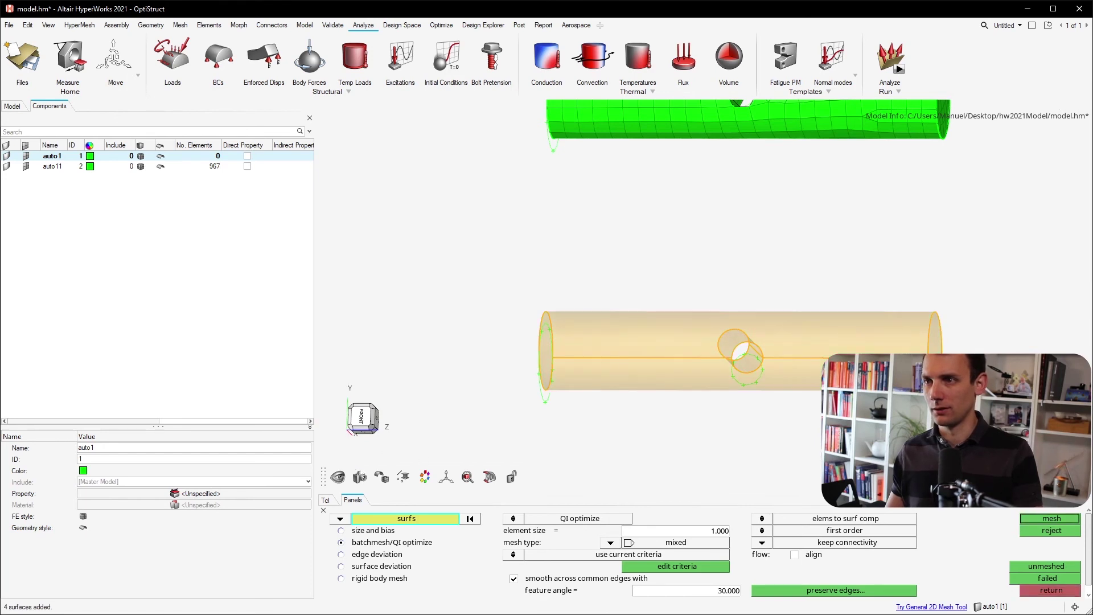
{"action": "left_click", "coordinate": [1033, 520]}
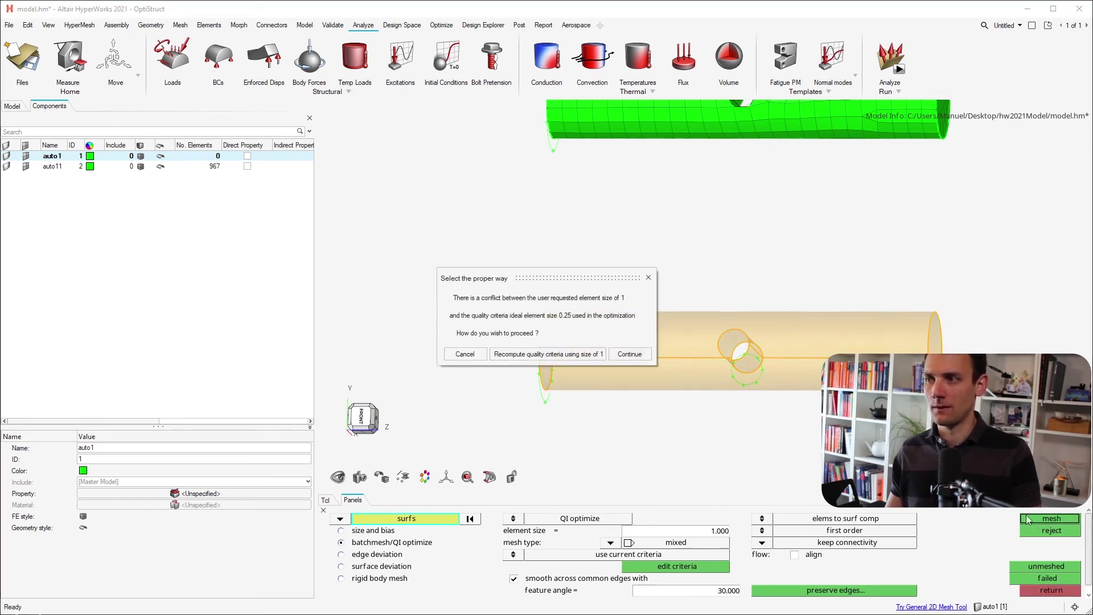
{"action": "left_click", "coordinate": [548, 356]}
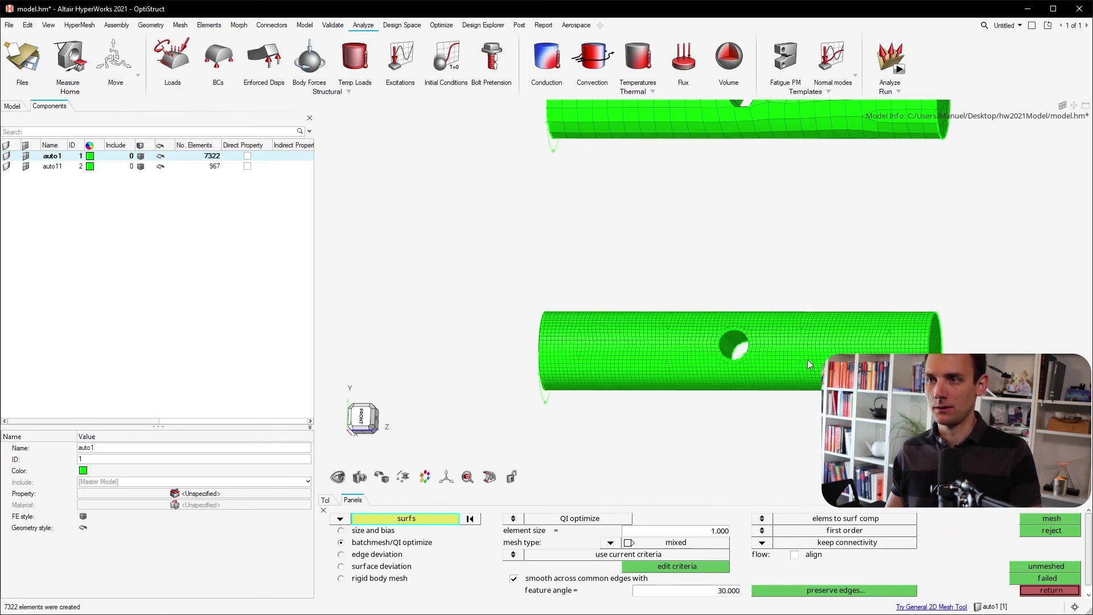
Select all the elements lining the inside of the hole in the lowest, finely meshed cylinder.
{"action": "right_click_drag", "start_coordinate": [729, 321], "coordinate": [754, 352]}
{"action": "middle_click_drag", "start_coordinate": [757, 353], "coordinate": [783, 358]}
{"action": "right_click_drag", "start_coordinate": [782, 359], "coordinate": [706, 454]}
{"action": "left_click_drag", "start_coordinate": [715, 414], "coordinate": [731, 370]}
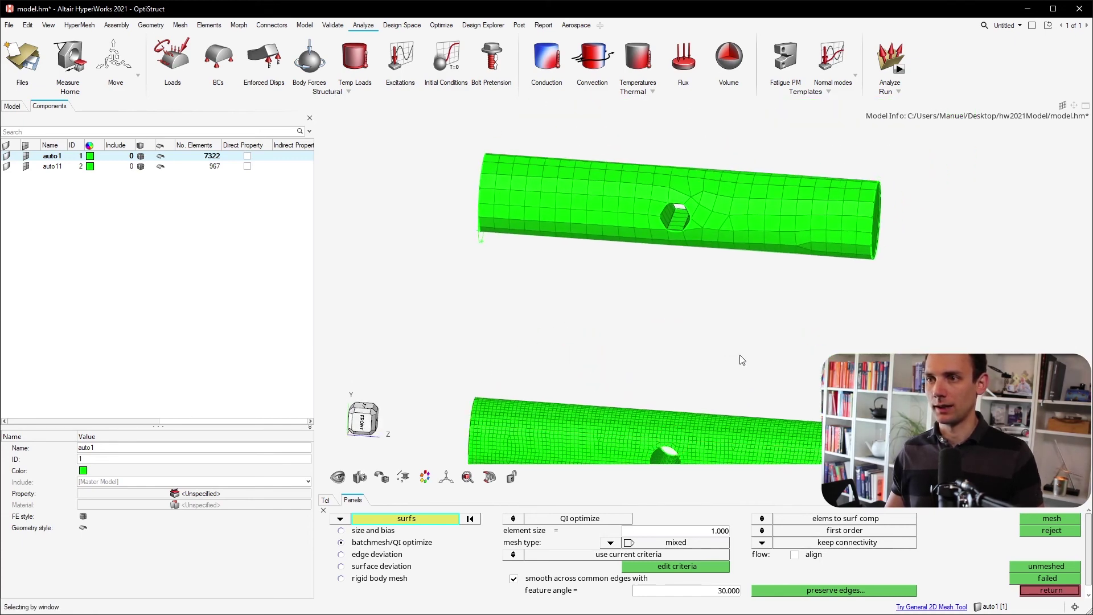
{"action": "scroll", "coordinate": [709, 365], "scroll_direction": "down", "scroll_amount": 4}
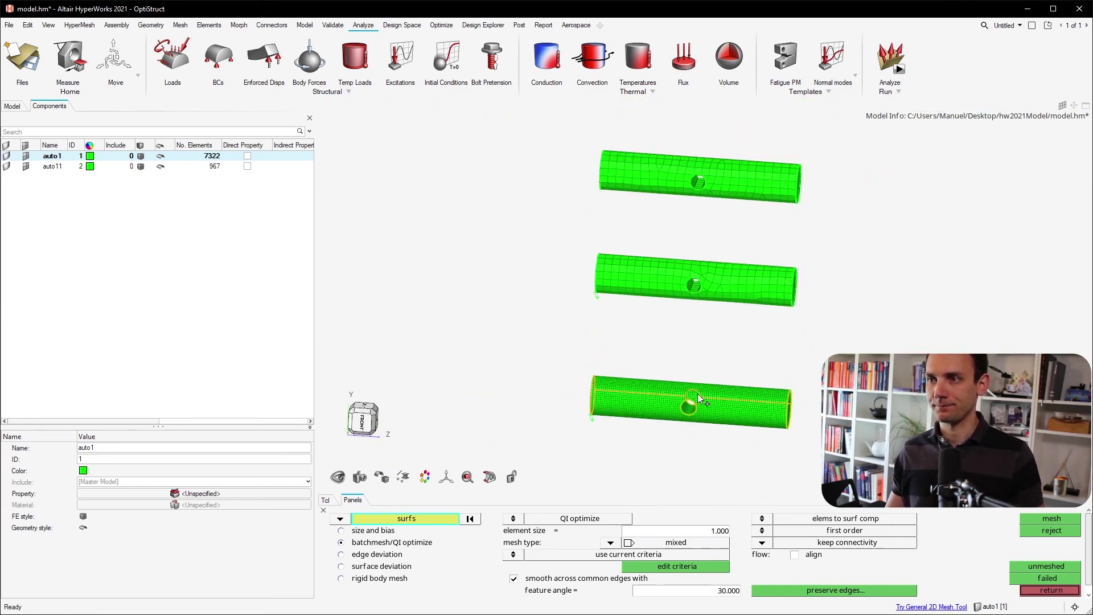
{"action": "scroll", "coordinate": [678, 416], "scroll_direction": "up", "scroll_amount": 6}
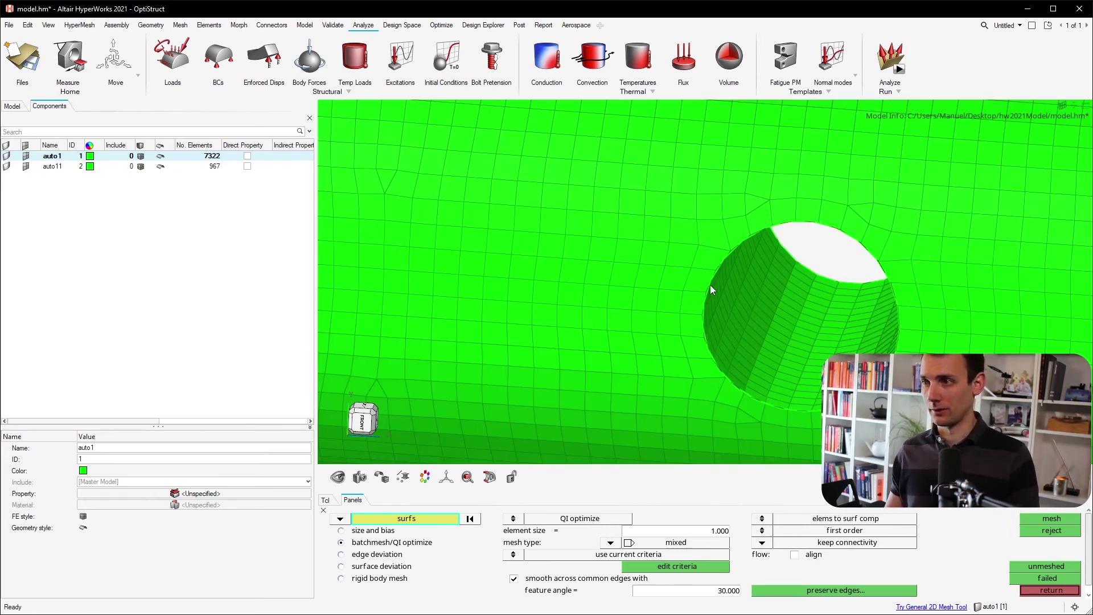
{"action": "left_click", "coordinate": [1053, 590]}
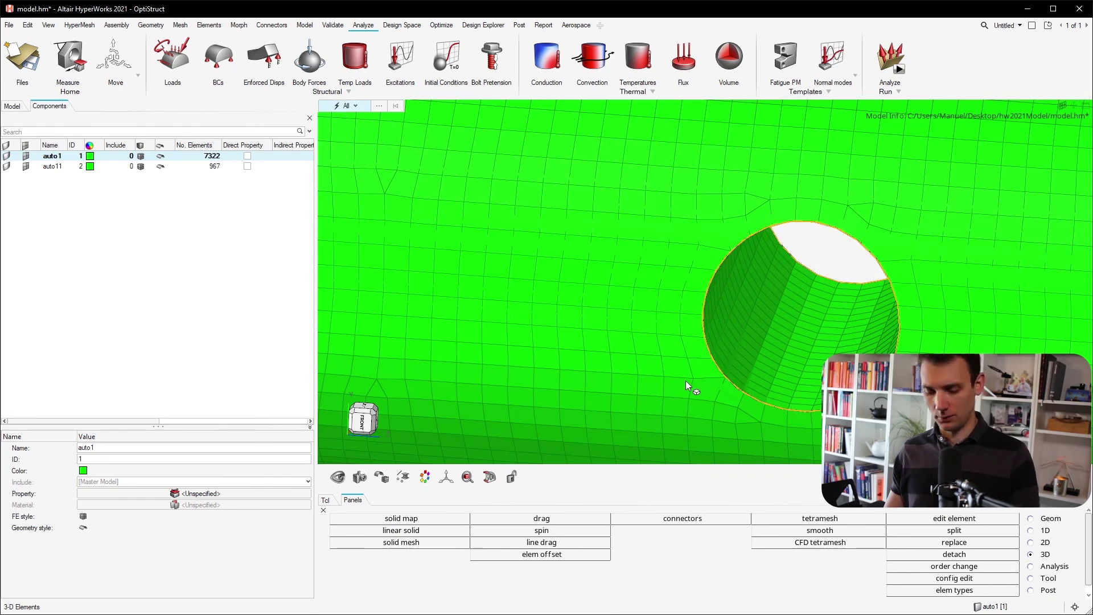
{"action": "key", "text": "e"}
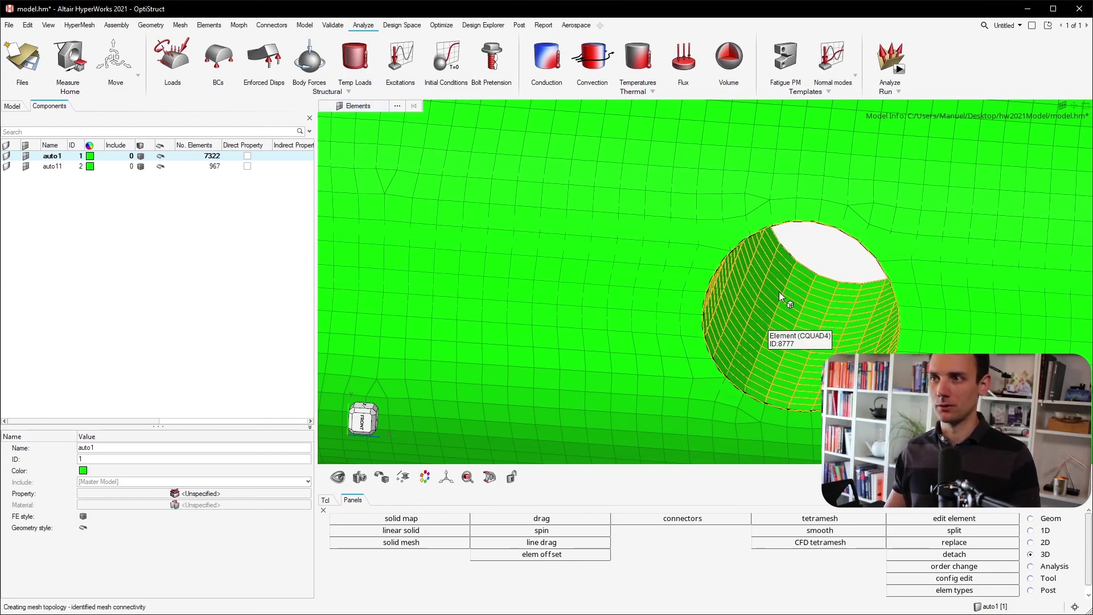
{"action": "left_click", "coordinate": [788, 316]}
{"action": "middle_click_drag", "start_coordinate": [784, 316], "coordinate": [786, 324]}
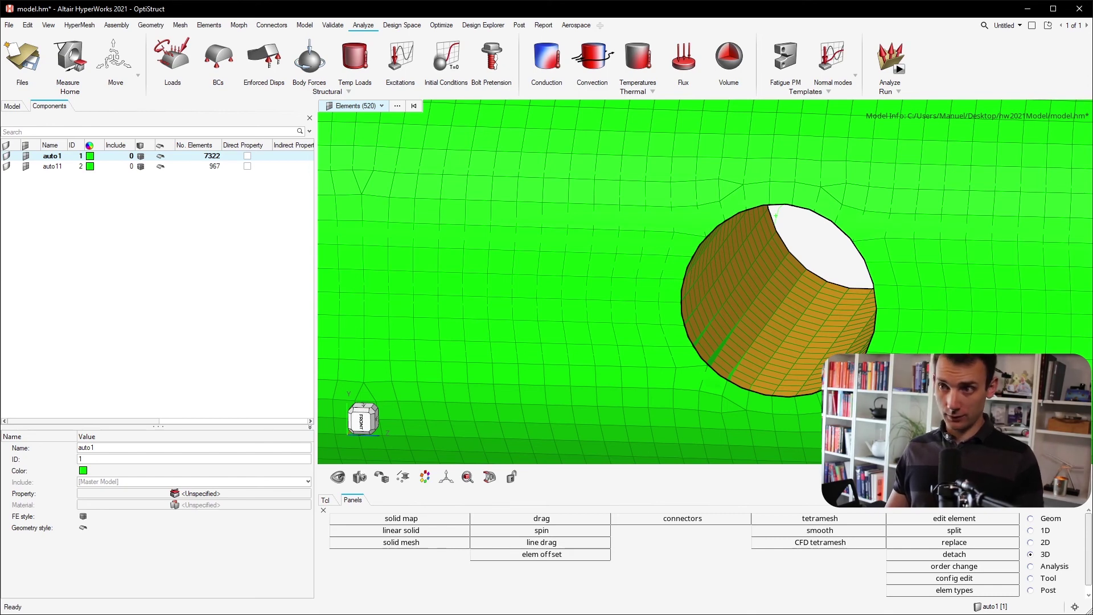
{"action": "scroll", "coordinate": [813, 430], "scroll_direction": "down", "scroll_amount": 3}
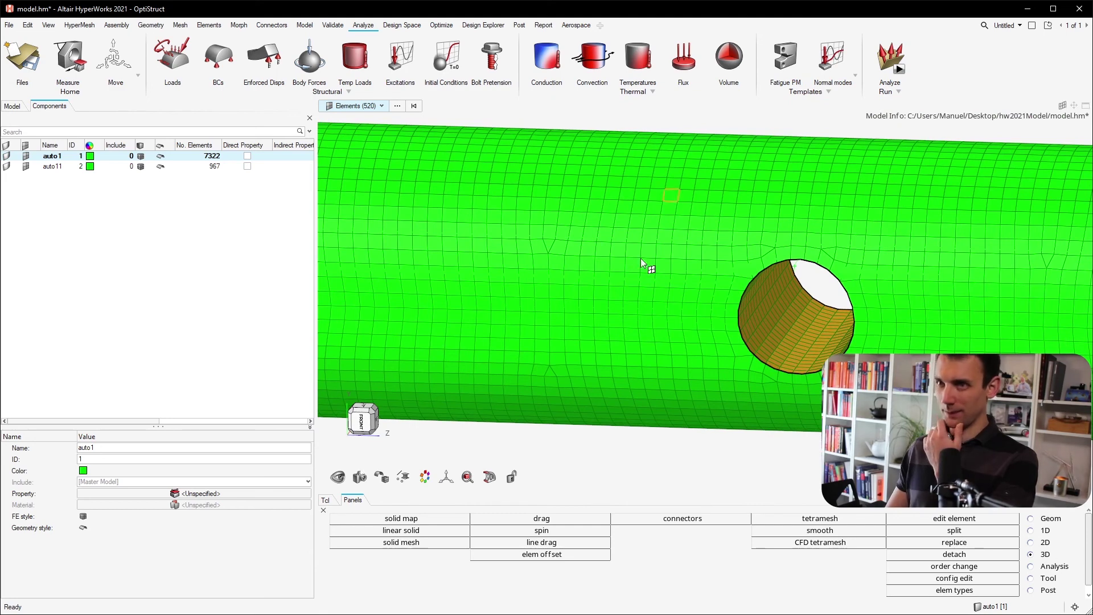
Start creating a force load, pick individual nodes around the hole of the lowest cylinder, and reset the node selection.
{"action": "left_click", "coordinate": [188, 54]}
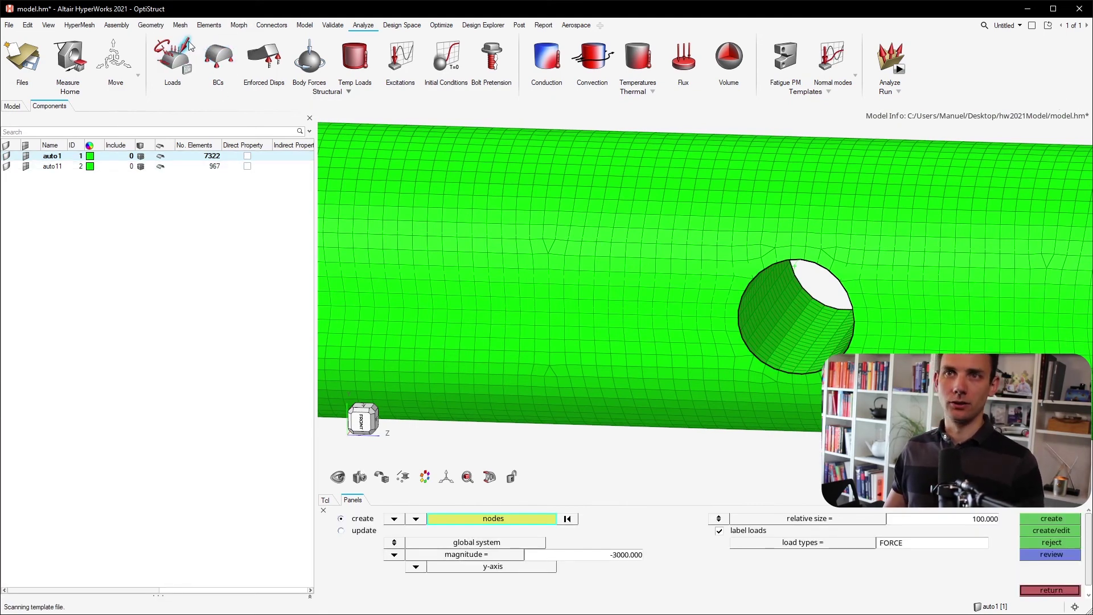
{"action": "scroll", "coordinate": [499, 251], "scroll_direction": "down", "scroll_amount": 3}
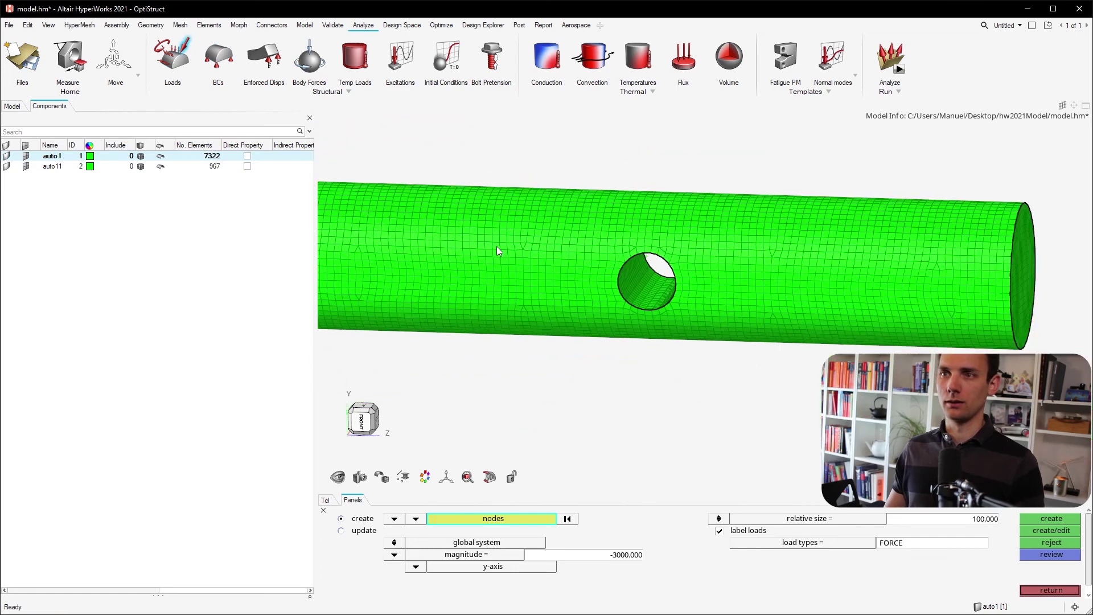
{"action": "left_click", "coordinate": [411, 240]}
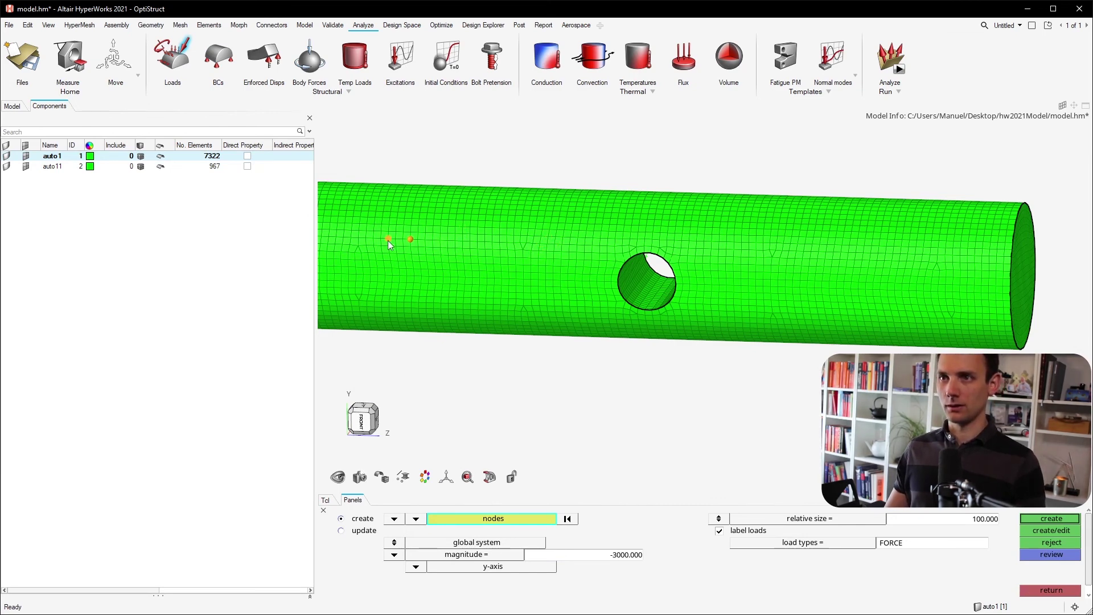
{"action": "left_click", "coordinate": [553, 244]}
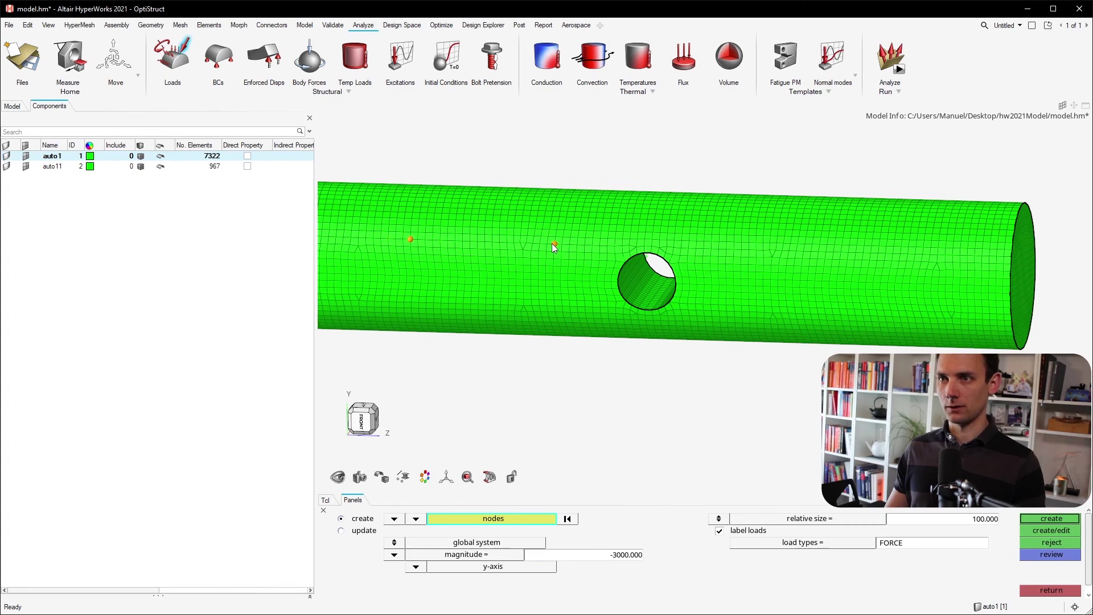
{"action": "left_click", "coordinate": [741, 242]}
{"action": "left_click", "coordinate": [734, 292]}
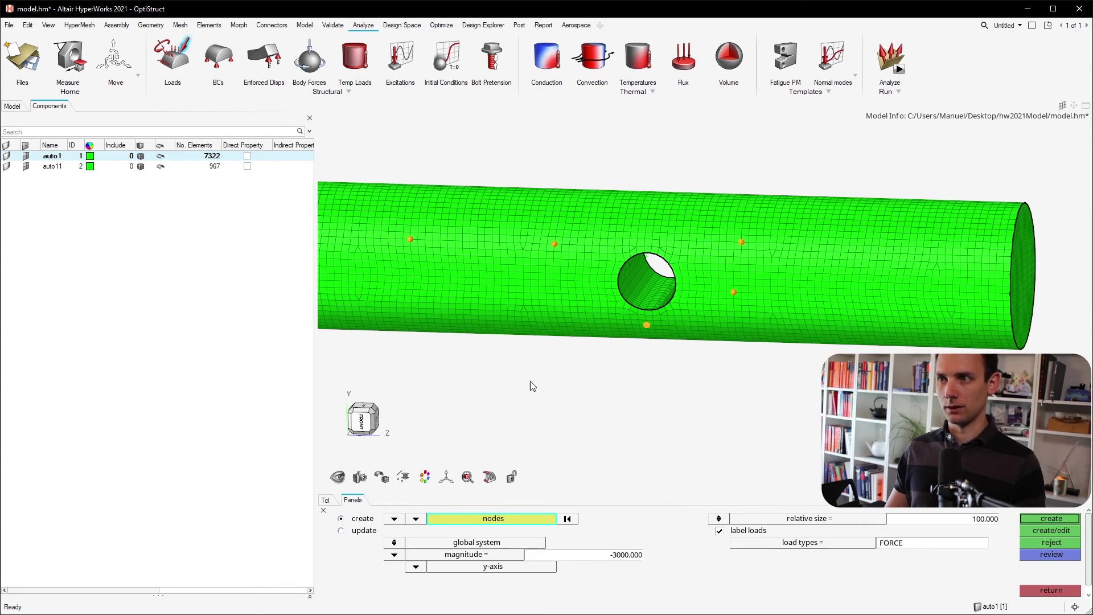
{"action": "left_click", "coordinate": [567, 518]}
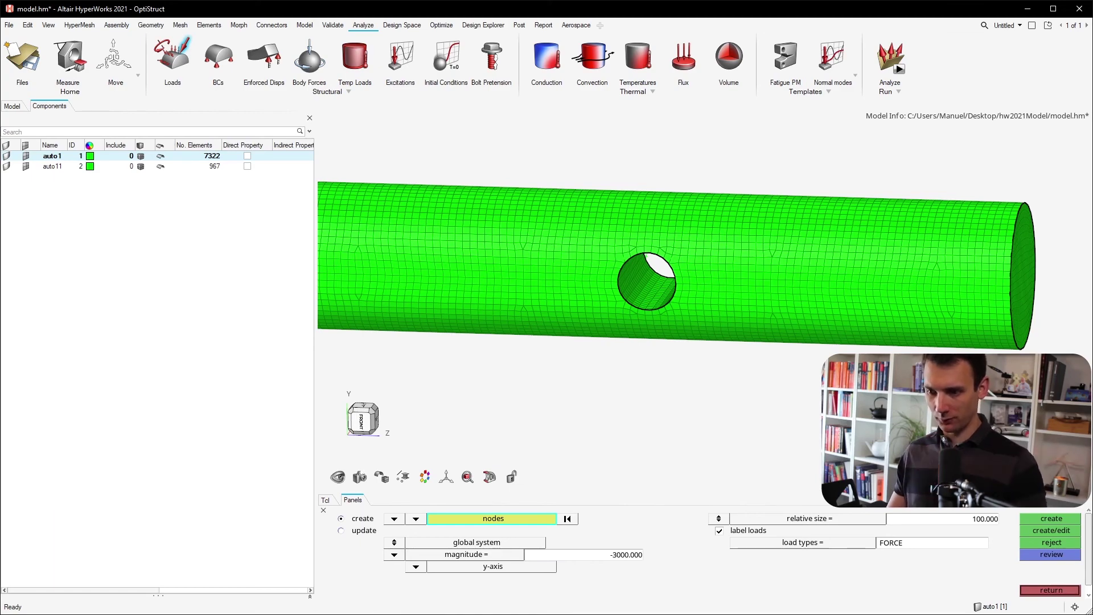
Pick scattered single nodes between the end face and the hole of the lowest cylinder, and leave load creation.
{"action": "mouse_move", "coordinate": [827, 180]}
{"action": "left_mouse_down", "text": "ctrl"}
{"action": "mouse_move", "coordinate": [809, 221]}
{"action": "mouse_move", "coordinate": [666, 227]}
{"action": "mouse_move", "coordinate": [663, 214]}
{"action": "left_mouse_up", "text": "ctrl"}
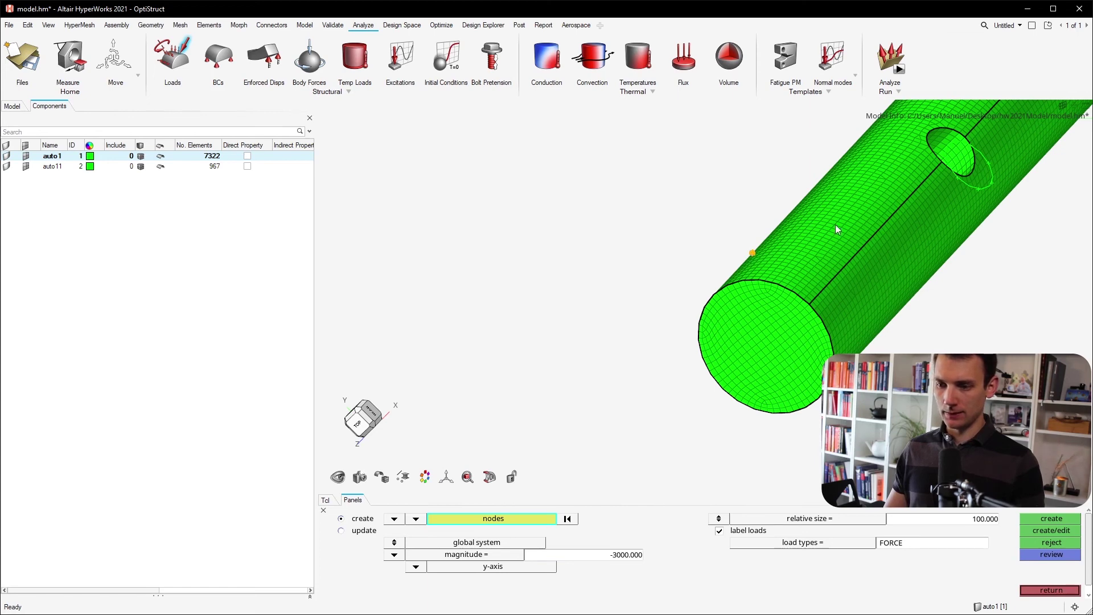
{"action": "scroll", "coordinate": [896, 222], "scroll_direction": "up", "scroll_amount": 2}
{"action": "left_click_drag", "start_coordinate": [900, 216], "coordinate": [830, 247], "text": "ctrl"}
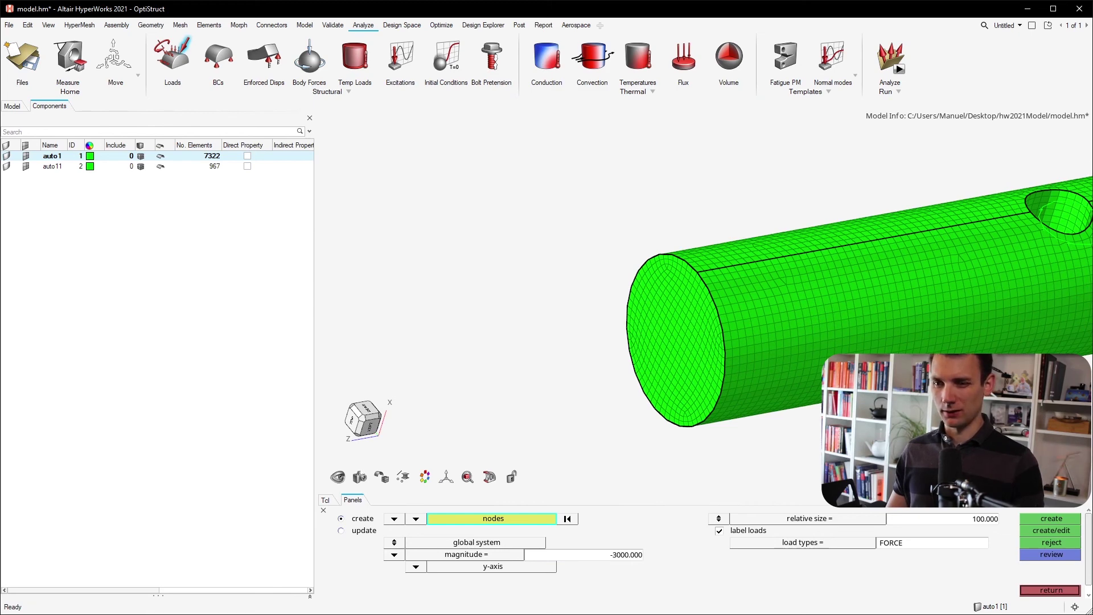
{"action": "left_click", "coordinate": [731, 288]}
{"action": "left_click", "coordinate": [880, 292]}
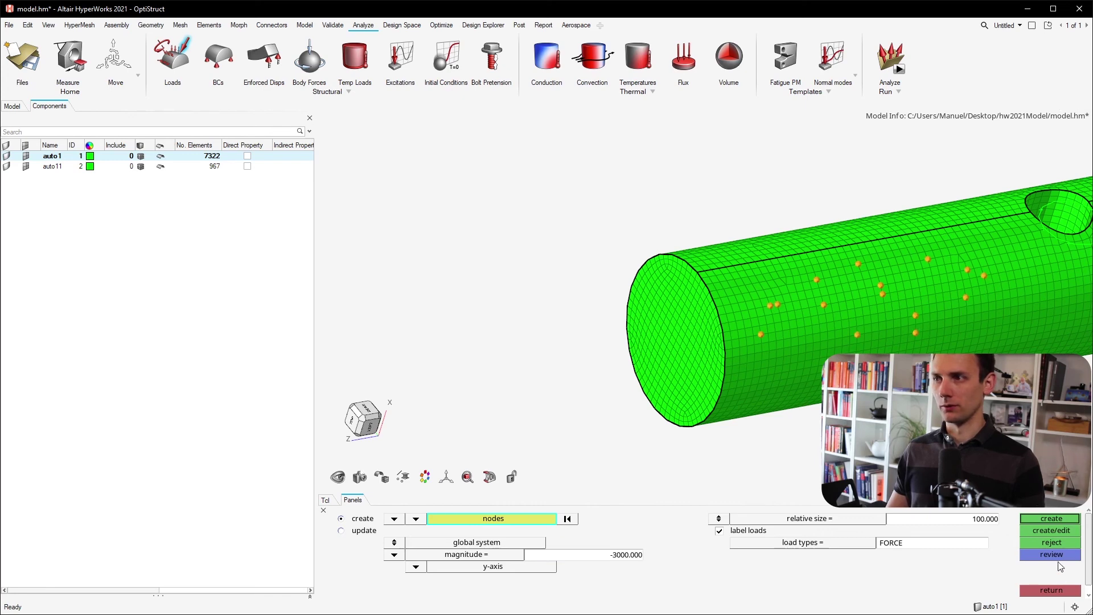
{"action": "left_click", "coordinate": [1051, 590]}
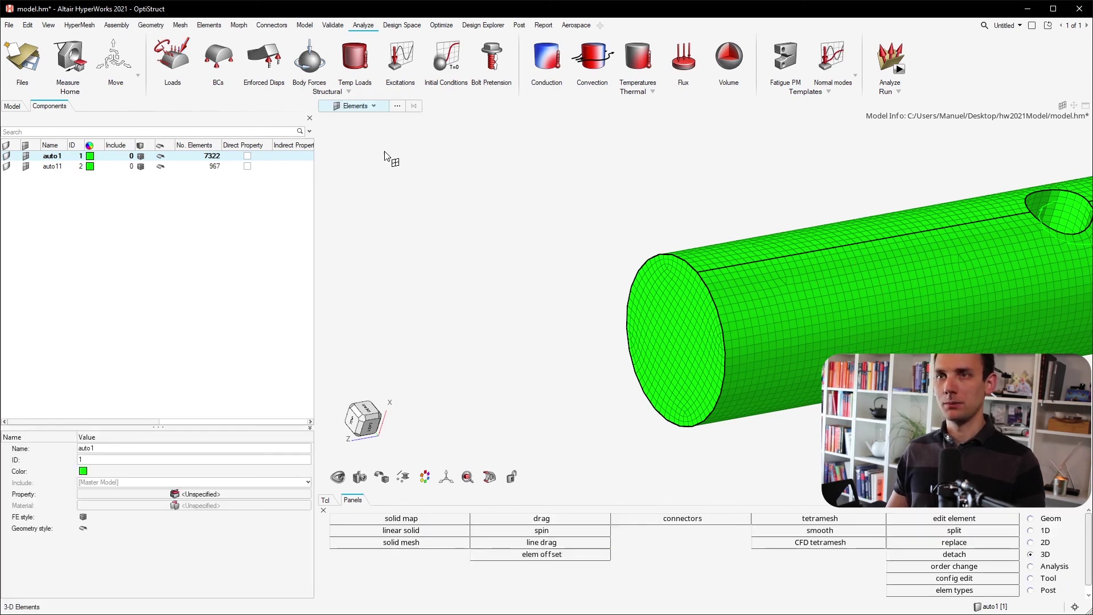
Select a path of nodes along the lowest cylinder's side, starting near its end face and running towards the hole.
{"action": "key", "text": "n"}
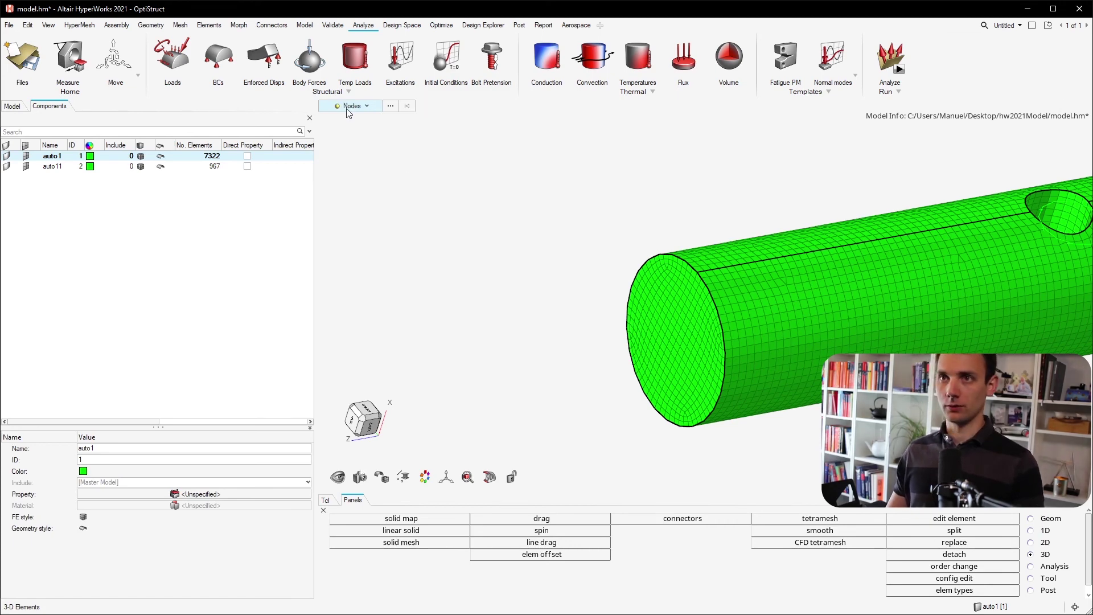
{"action": "left_click", "coordinate": [886, 312]}
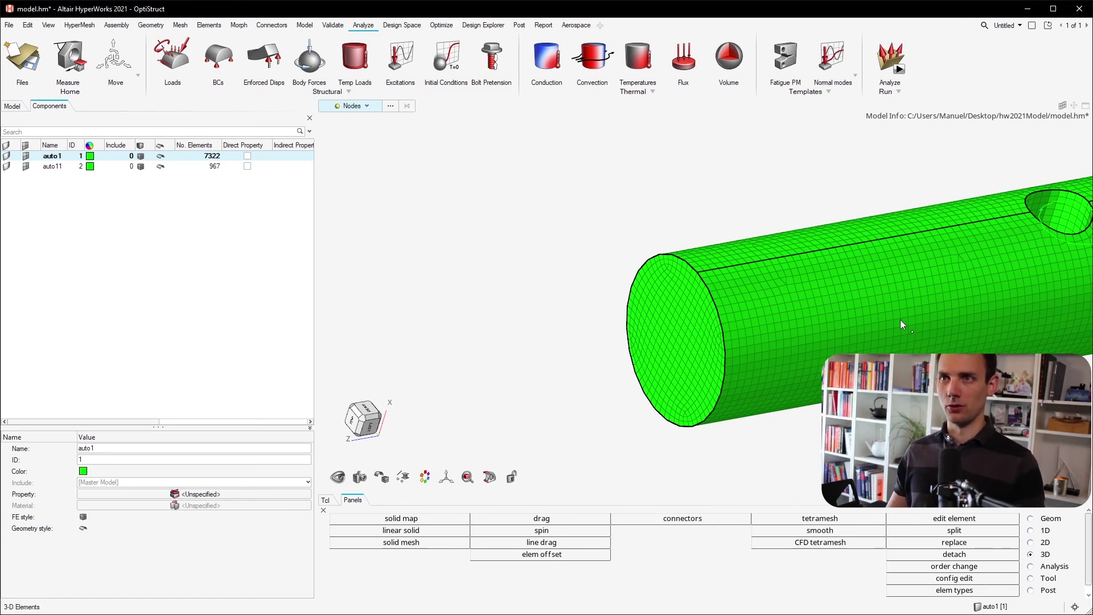
{"action": "left_click", "coordinate": [768, 299]}
{"action": "left_click", "coordinate": [918, 280]}
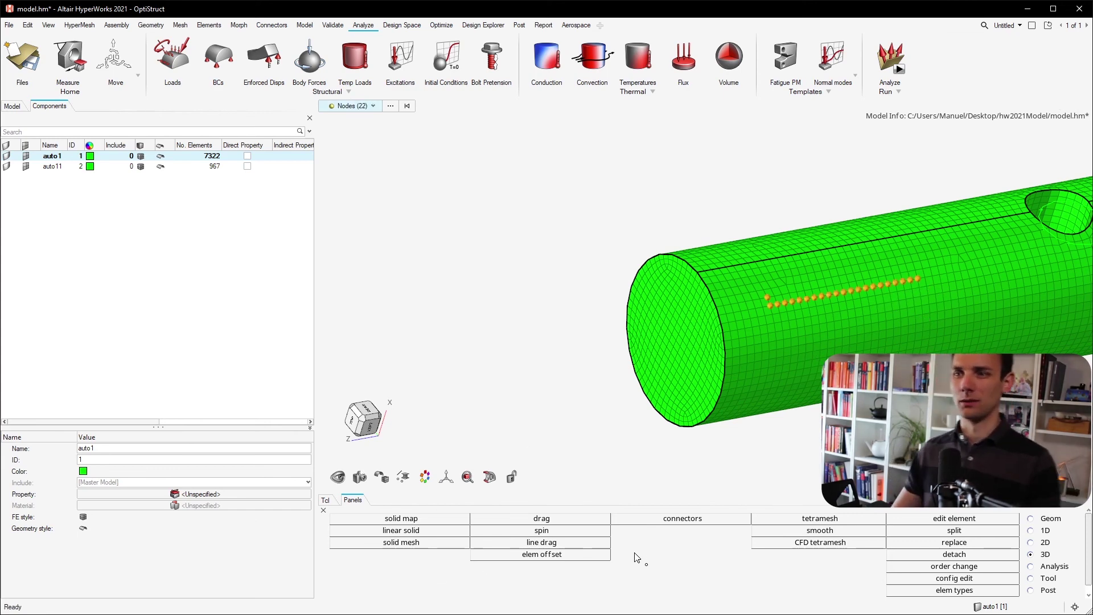
Select a node path along nearly the full length of the lowest cylinder's side, picking one node near each end.
{"action": "scroll", "coordinate": [739, 306], "scroll_direction": "down", "scroll_amount": 4}
{"action": "middle_click_drag", "start_coordinate": [792, 273], "coordinate": [713, 272]}
{"action": "left_click", "coordinate": [686, 332]}
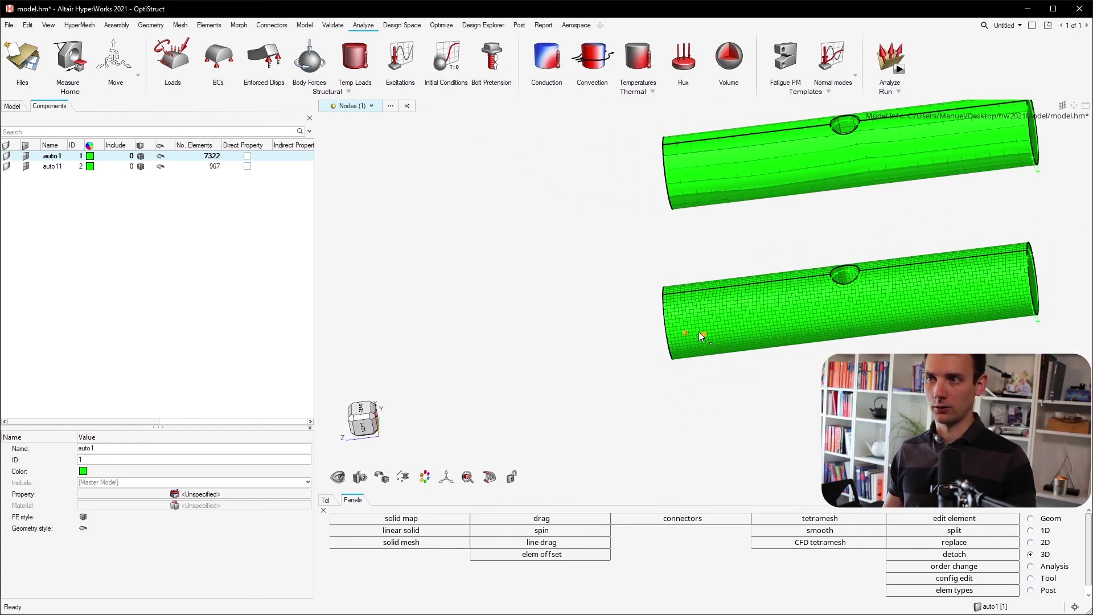
{"action": "left_click", "coordinate": [1002, 296]}
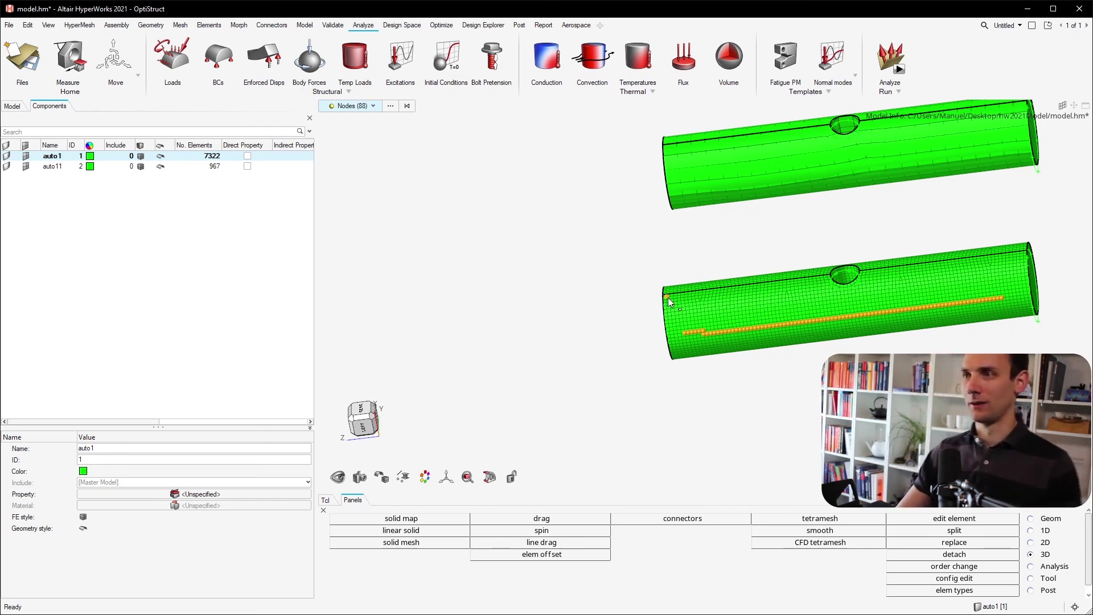
{"action": "left_click_drag", "start_coordinate": [921, 264], "coordinate": [923, 344], "text": "ctrl"}
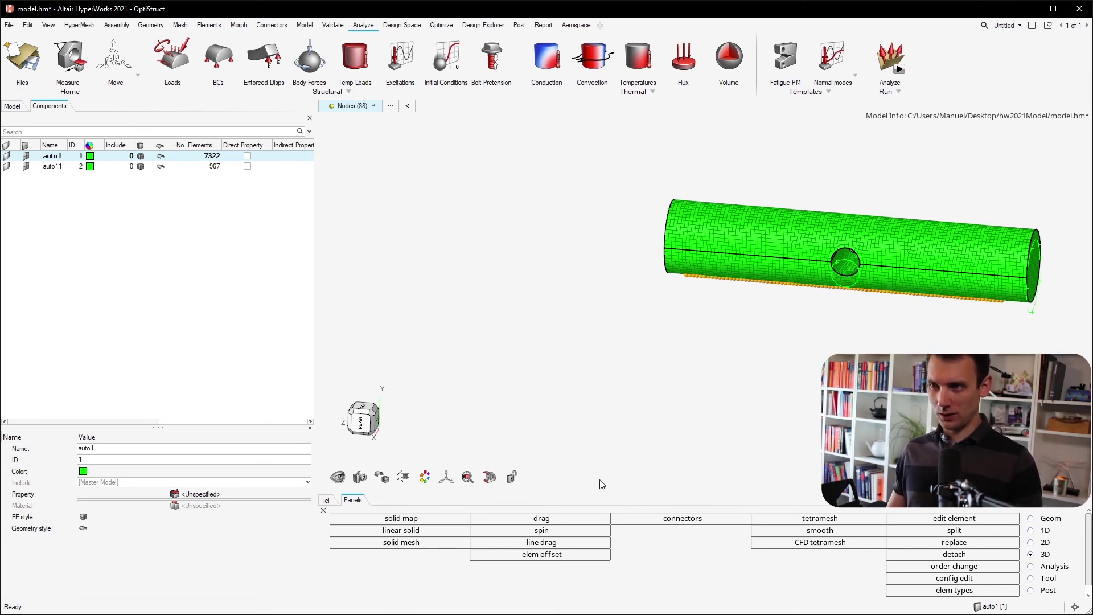
{"action": "scroll", "coordinate": [725, 334], "scroll_direction": "down", "scroll_amount": 1}
{"action": "scroll", "coordinate": [723, 334], "scroll_direction": "down", "scroll_amount": 2}
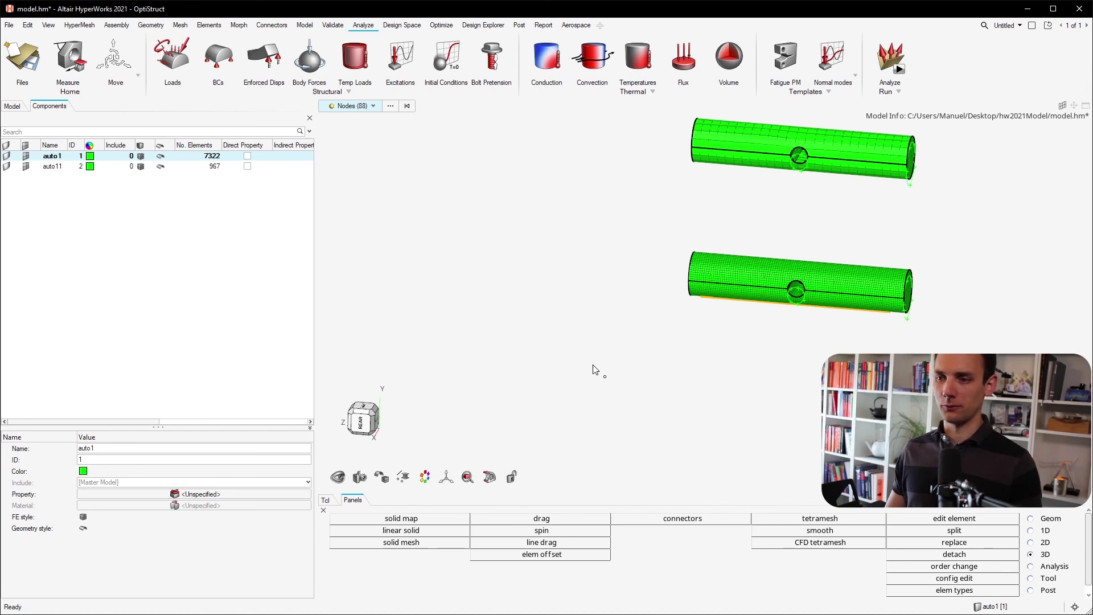
Switch the selection type to elements and examine the lowest cylinder's mesh up close and around its hole.
{"action": "scroll", "coordinate": [678, 311], "scroll_direction": "up", "scroll_amount": 6}
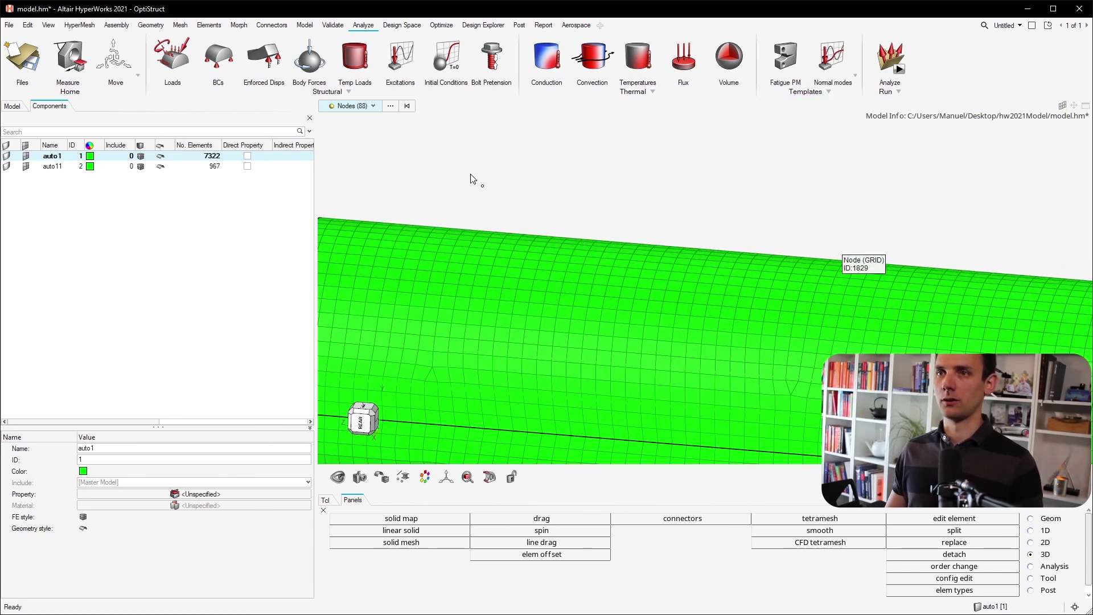
{"action": "key", "text": "e"}
{"action": "left_click", "coordinate": [552, 374]}
{"action": "key", "text": "n"}
{"action": "scroll", "coordinate": [559, 373], "scroll_direction": "up", "scroll_amount": 6}
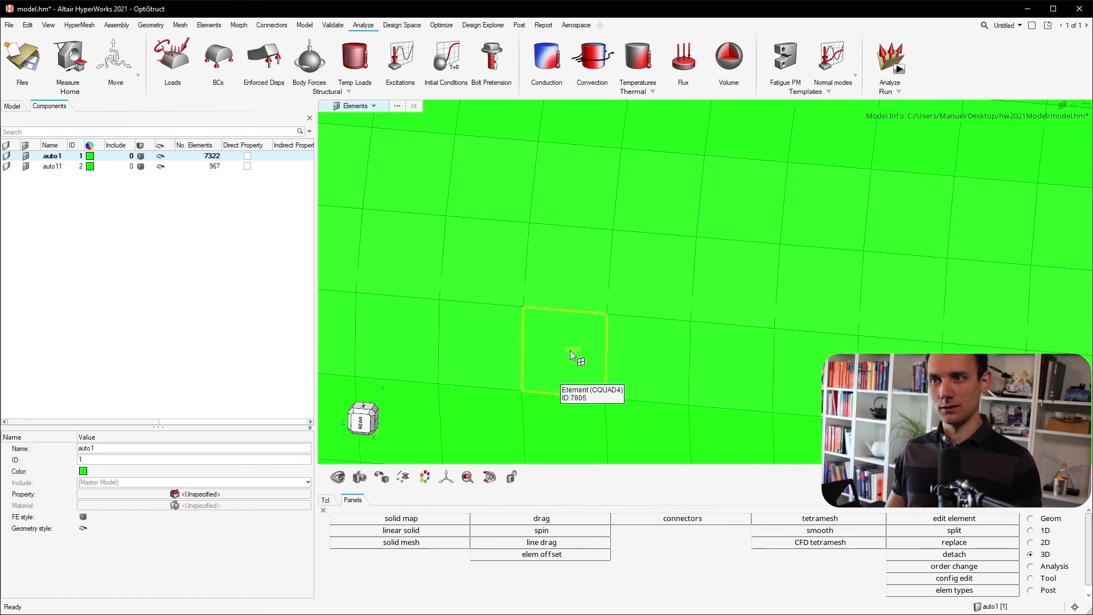
{"action": "scroll", "coordinate": [615, 296], "scroll_direction": "down", "scroll_amount": 5}
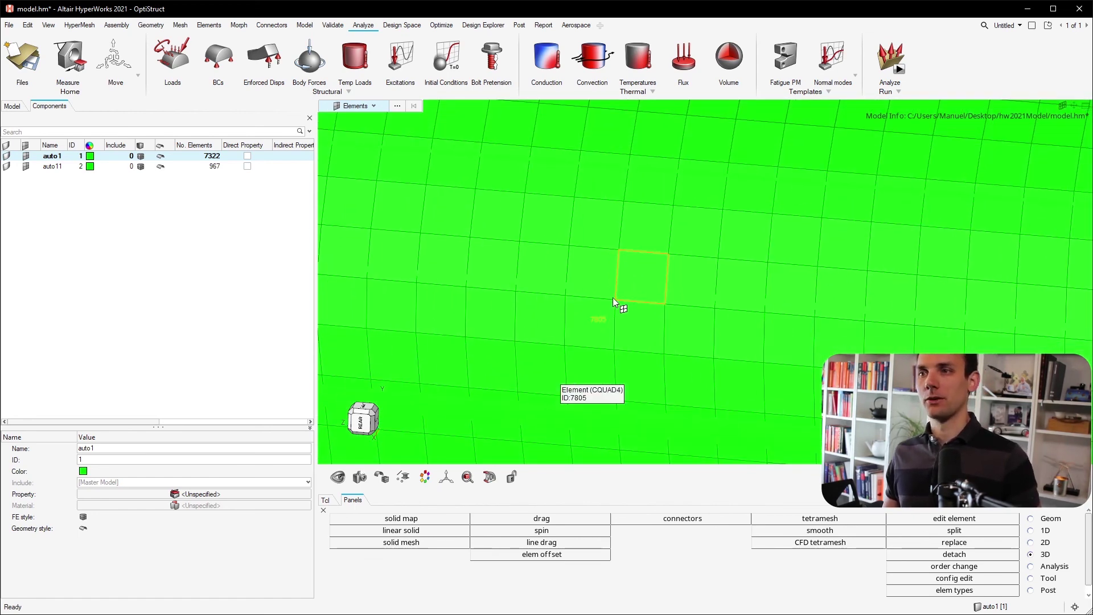
{"action": "scroll", "coordinate": [648, 288], "scroll_direction": "down", "scroll_amount": 4}
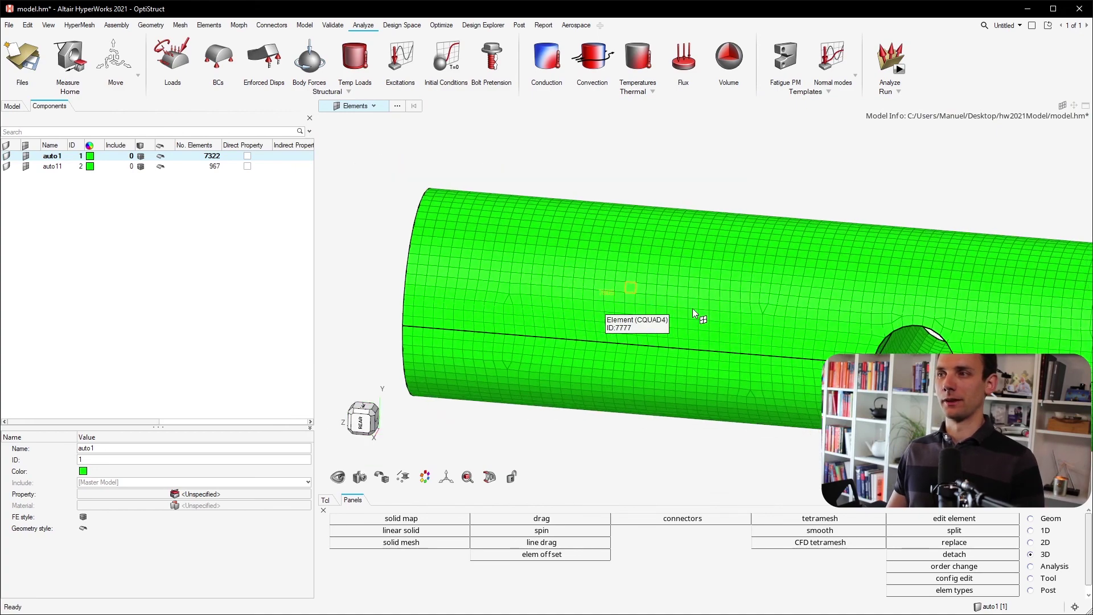
{"action": "scroll", "coordinate": [719, 298], "scroll_direction": "up", "scroll_amount": 4}
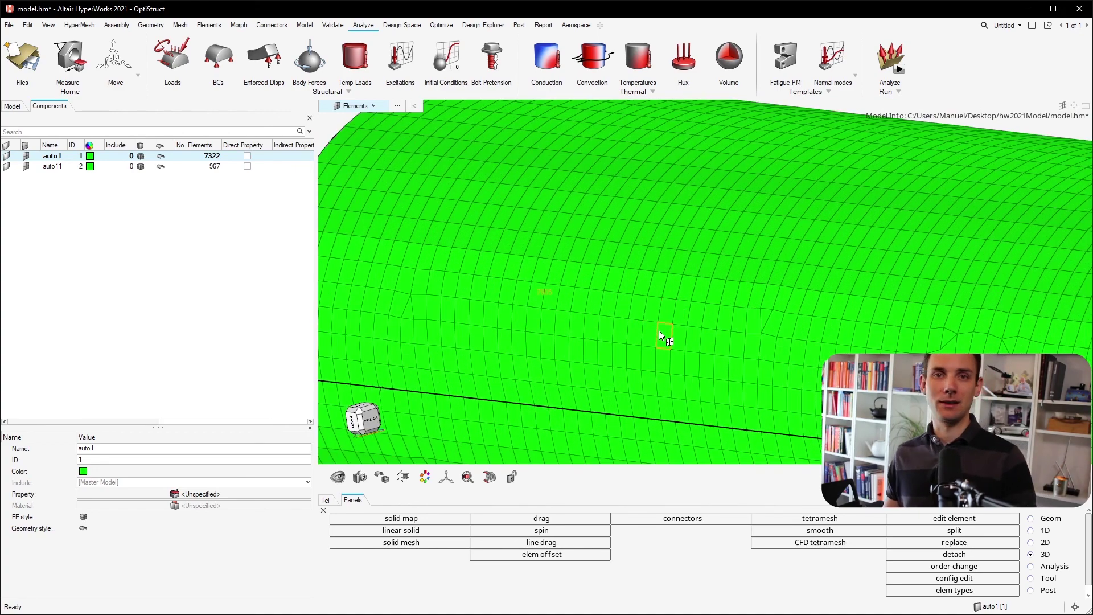
{"action": "scroll", "coordinate": [659, 330], "scroll_direction": "down", "scroll_amount": 3}
{"action": "scroll", "coordinate": [628, 265], "scroll_direction": "up", "scroll_amount": 5}
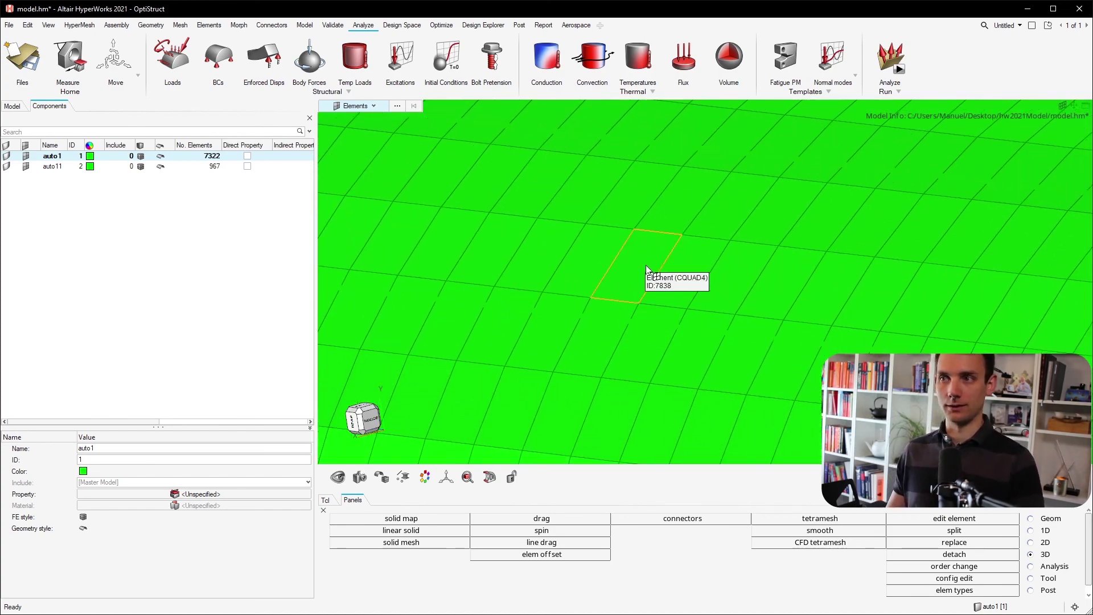
{"action": "scroll", "coordinate": [648, 267], "scroll_direction": "down", "scroll_amount": 4}
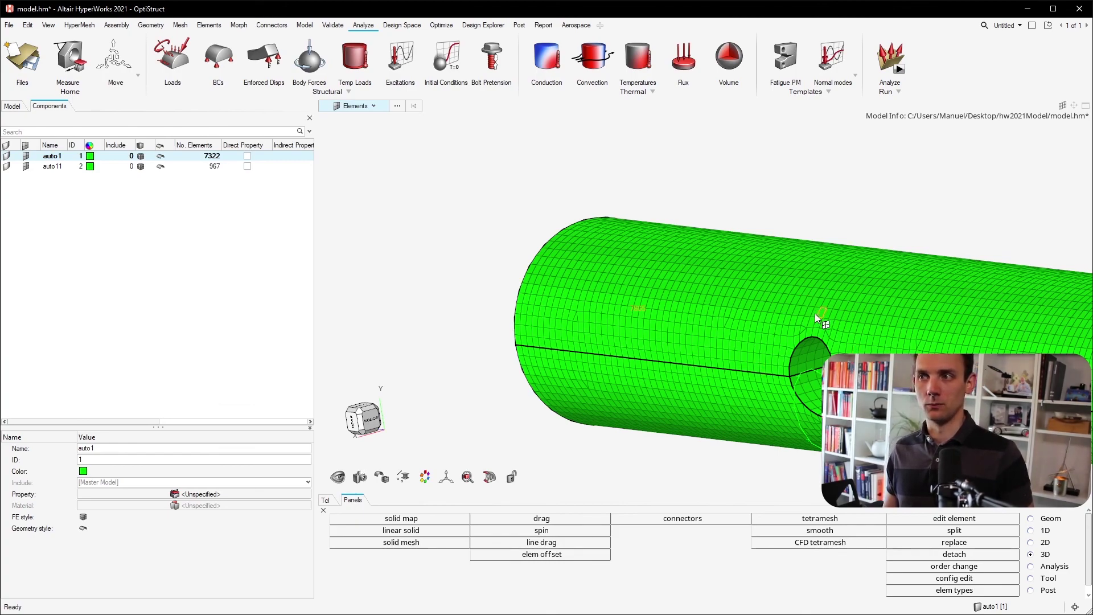
{"action": "right_click_drag", "start_coordinate": [814, 314], "coordinate": [664, 247]}
{"action": "scroll", "coordinate": [664, 247], "scroll_direction": "up", "scroll_amount": 1}
{"action": "middle_click_drag", "start_coordinate": [694, 277], "coordinate": [804, 278]}
{"action": "left_click_drag", "start_coordinate": [804, 278], "coordinate": [574, 303], "text": "ctrl"}
{"action": "scroll", "coordinate": [559, 288], "scroll_direction": "down", "scroll_amount": 2}
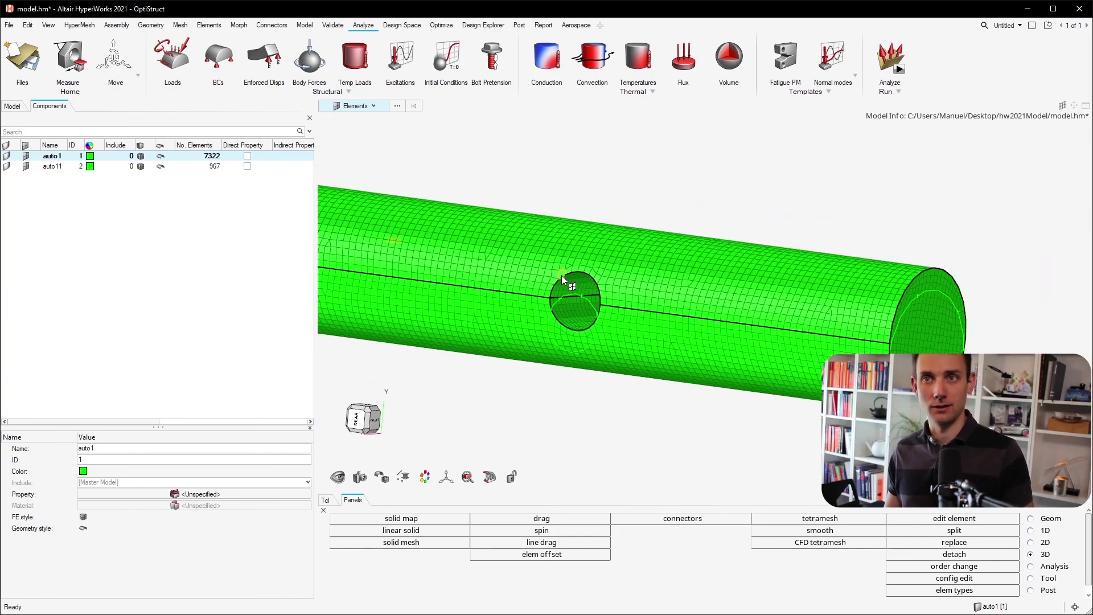
Review the mouse control preferences by trying the Legacy preset, return to Default, and leave the preferences without saving.
{"action": "left_click", "coordinate": [9, 25]}
{"action": "left_click", "coordinate": [167, 281]}
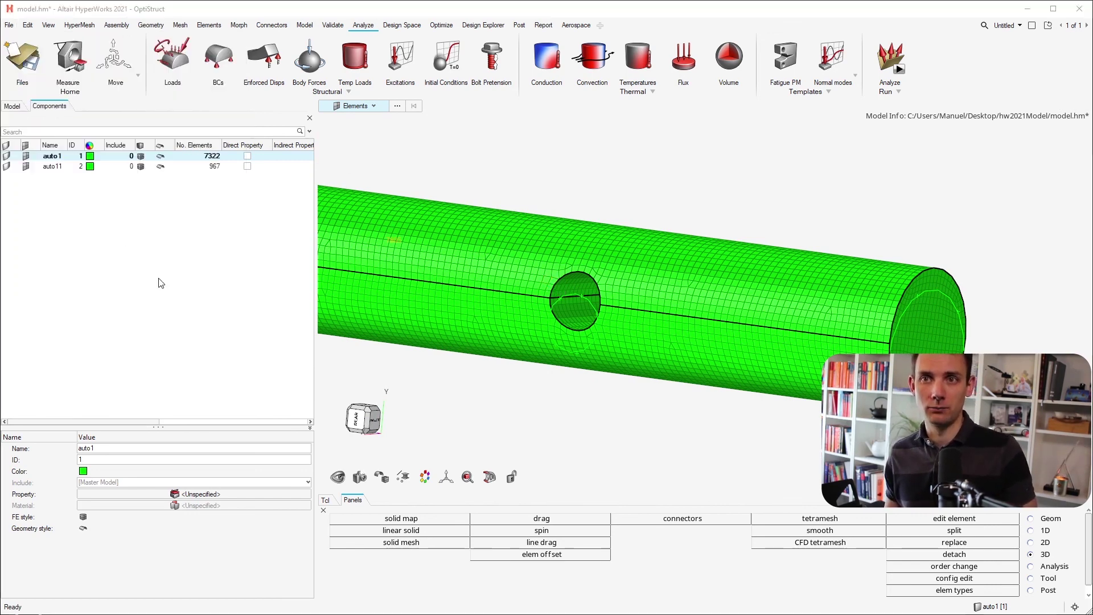
{"action": "left_click", "coordinate": [414, 251]}
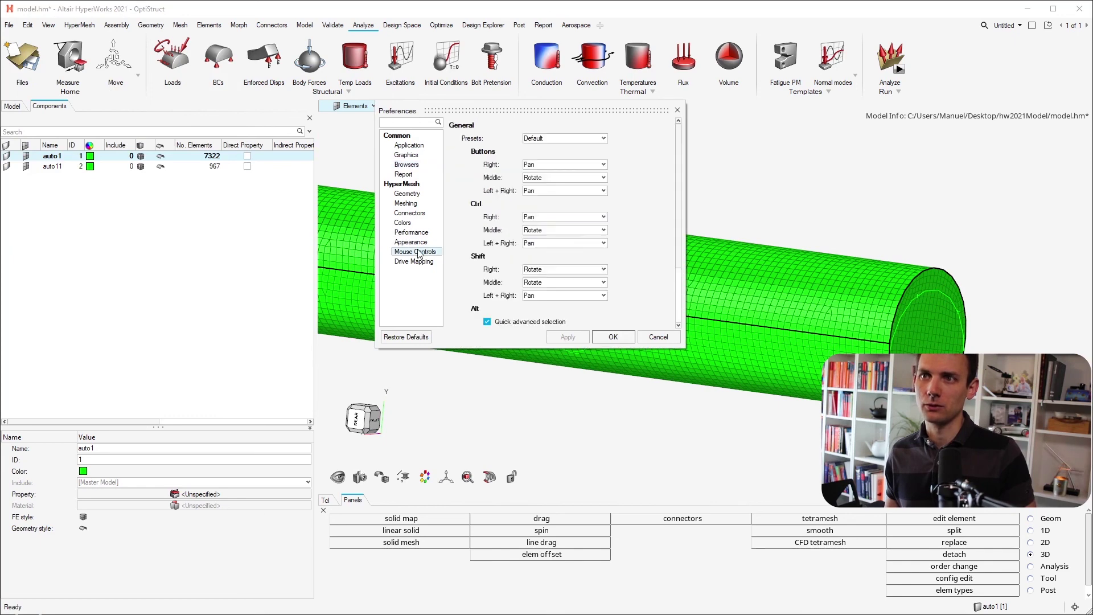
{"action": "left_click", "coordinate": [643, 139]}
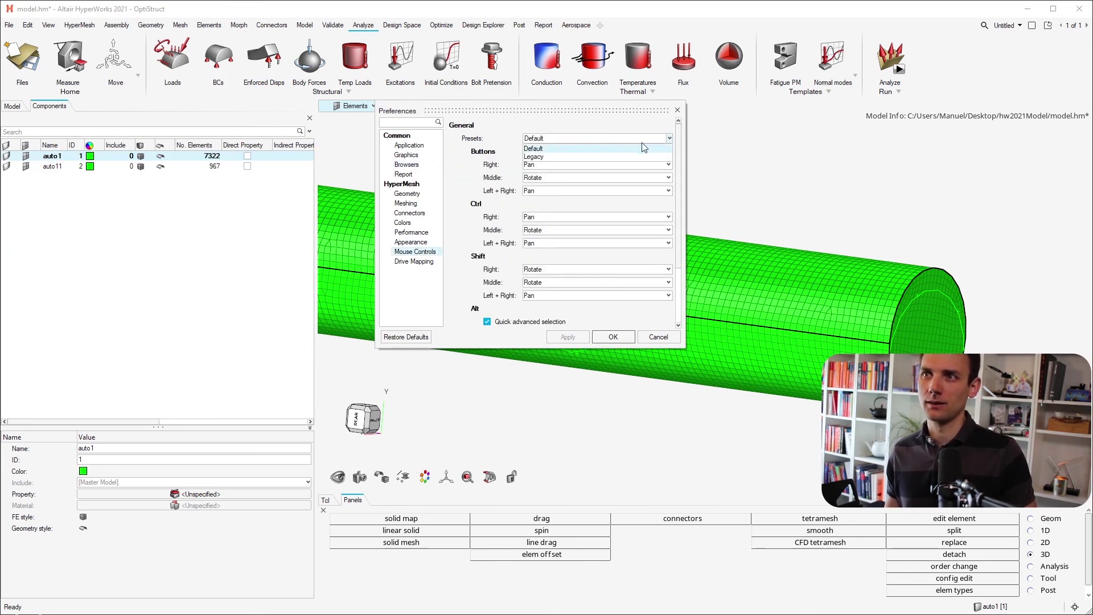
{"action": "left_click", "coordinate": [578, 156]}
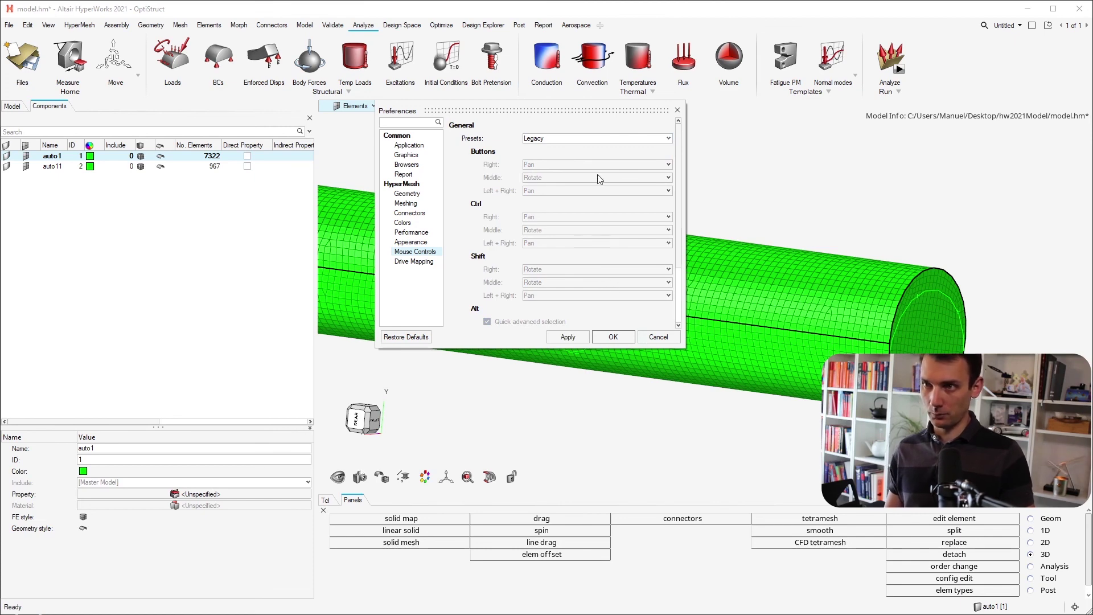
{"action": "left_click", "coordinate": [641, 138]}
{"action": "left_click", "coordinate": [641, 138]}
{"action": "left_click", "coordinate": [634, 141]}
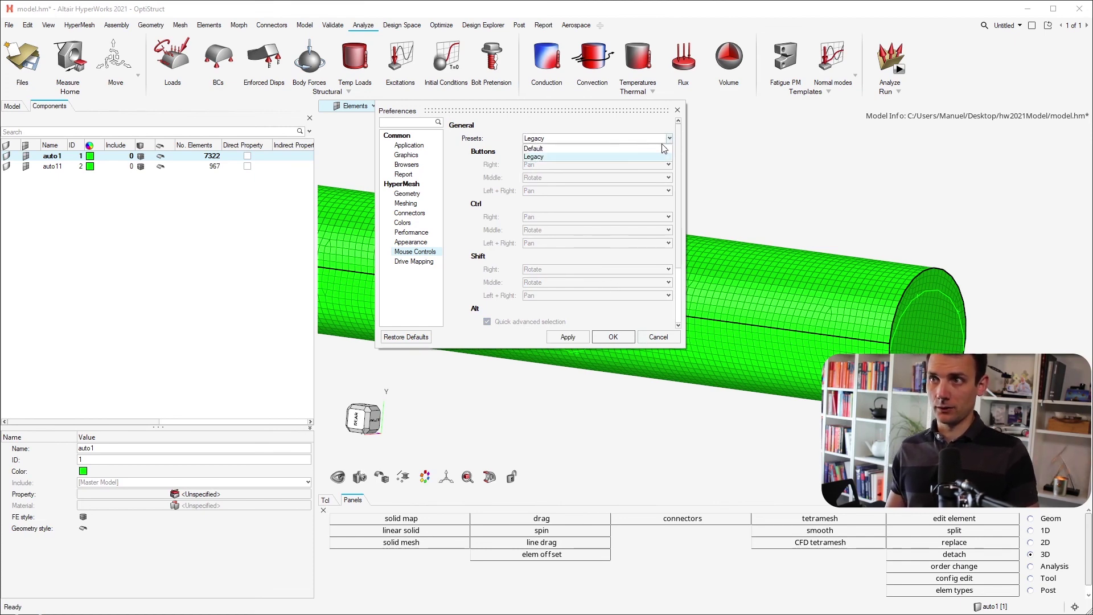
{"action": "left_click", "coordinate": [655, 148]}
{"action": "left_click", "coordinate": [655, 338]}
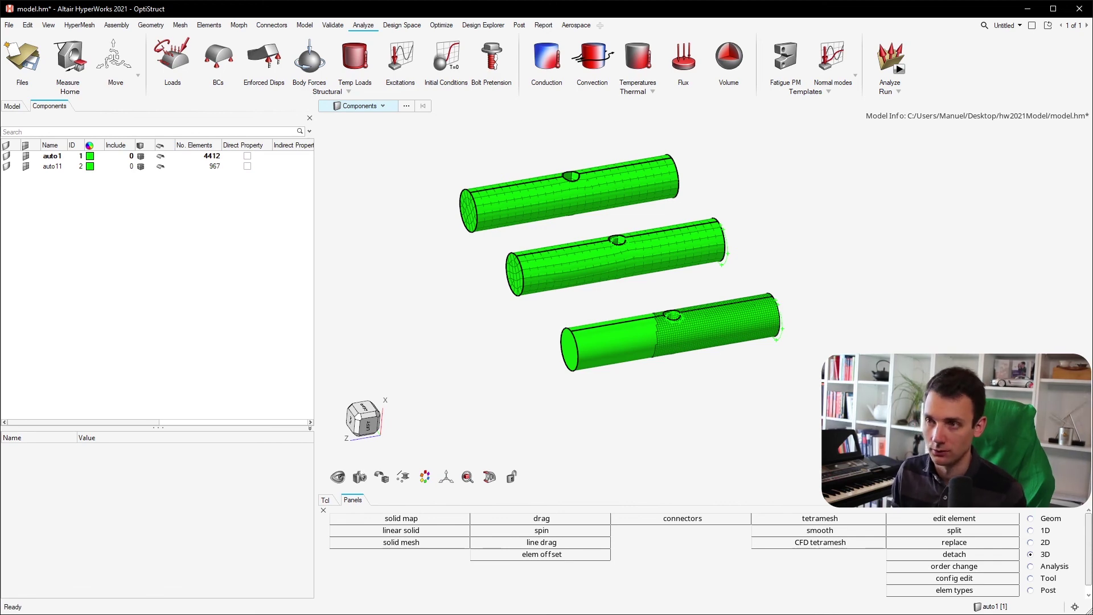
Select the lowest cylinder, toggle the mesh display off and on, and examine the cylinders' mesh without geometry from a different angle.
{"action": "left_click", "coordinate": [774, 351]}
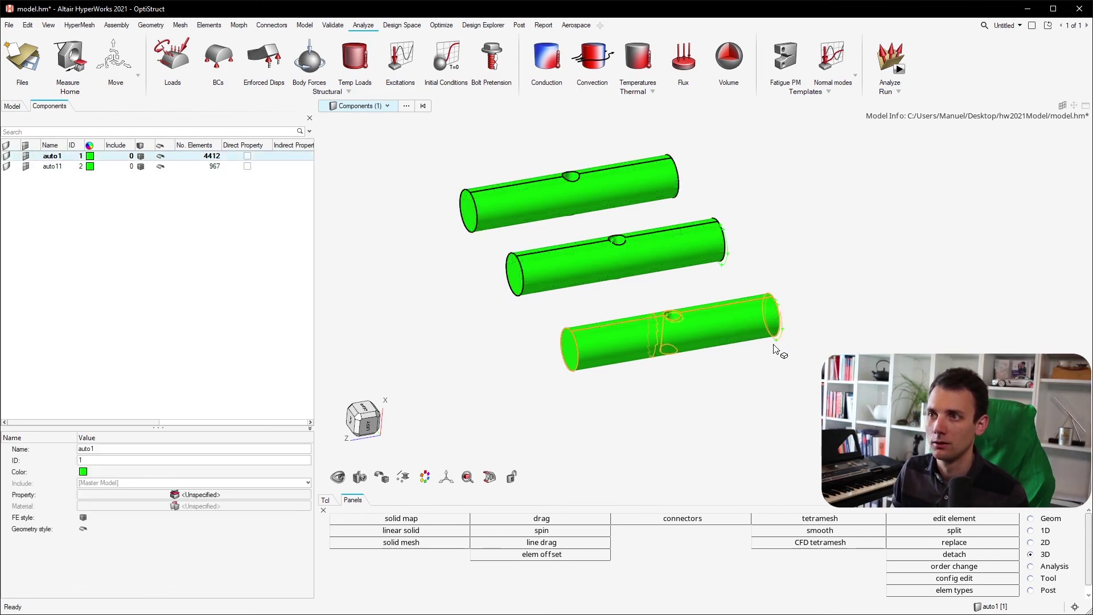
{"action": "key", "text": "space"}
{"action": "key", "text": "space"}
{"action": "key", "text": "space"}
{"action": "key", "text": "space"}
{"action": "key", "text": "space"}
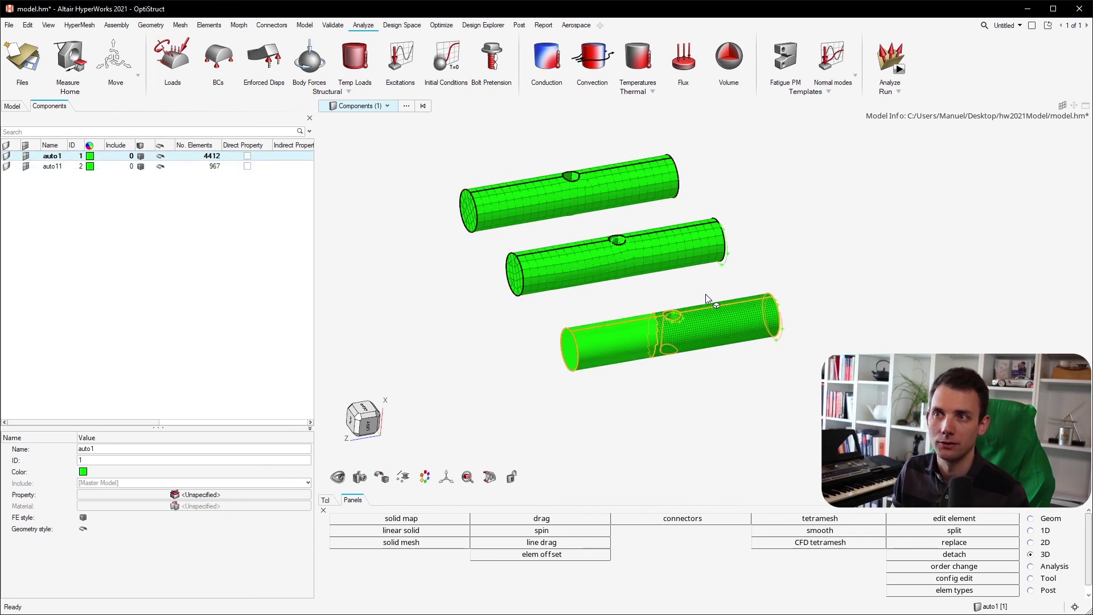
{"action": "middle_click_drag", "start_coordinate": [482, 353], "coordinate": [441, 363]}
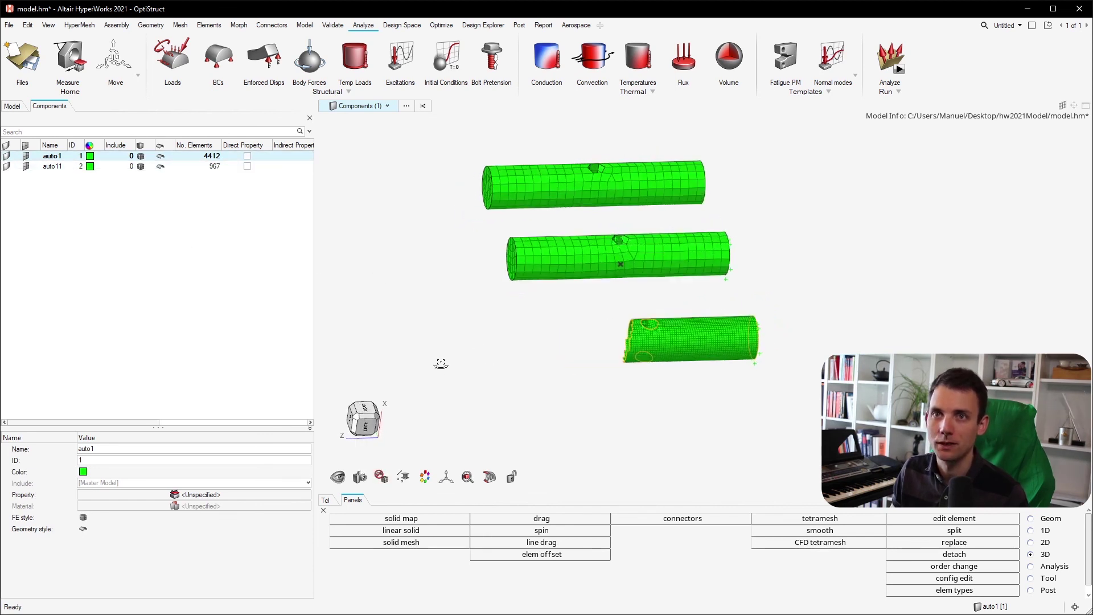
{"action": "middle_click_drag", "start_coordinate": [536, 348], "coordinate": [508, 332]}
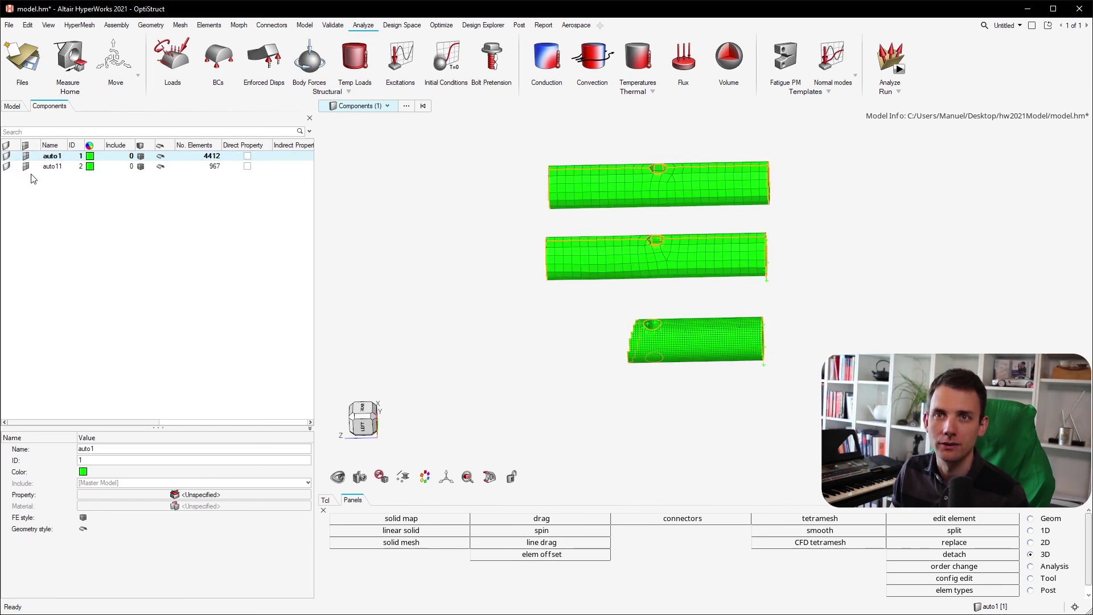
Compare geometry-only and mesh-only display of the three cylinders, and finish with both geometry and mesh shown.
{"action": "key", "text": "g"}
{"action": "key", "text": "g"}
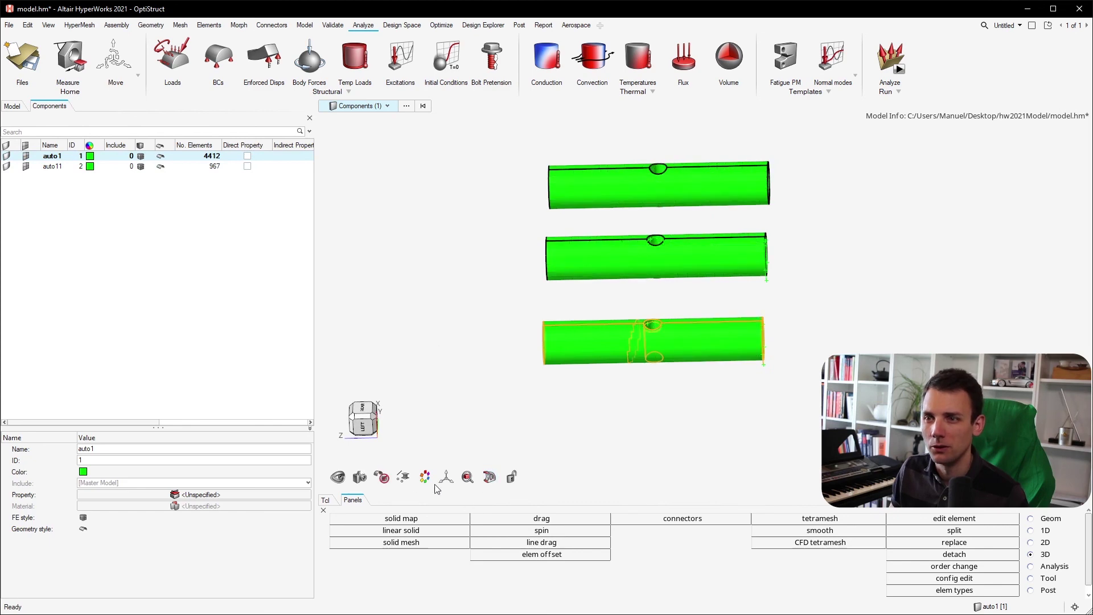
{"action": "key", "text": "g"}
{"action": "left_click", "coordinate": [384, 481]}
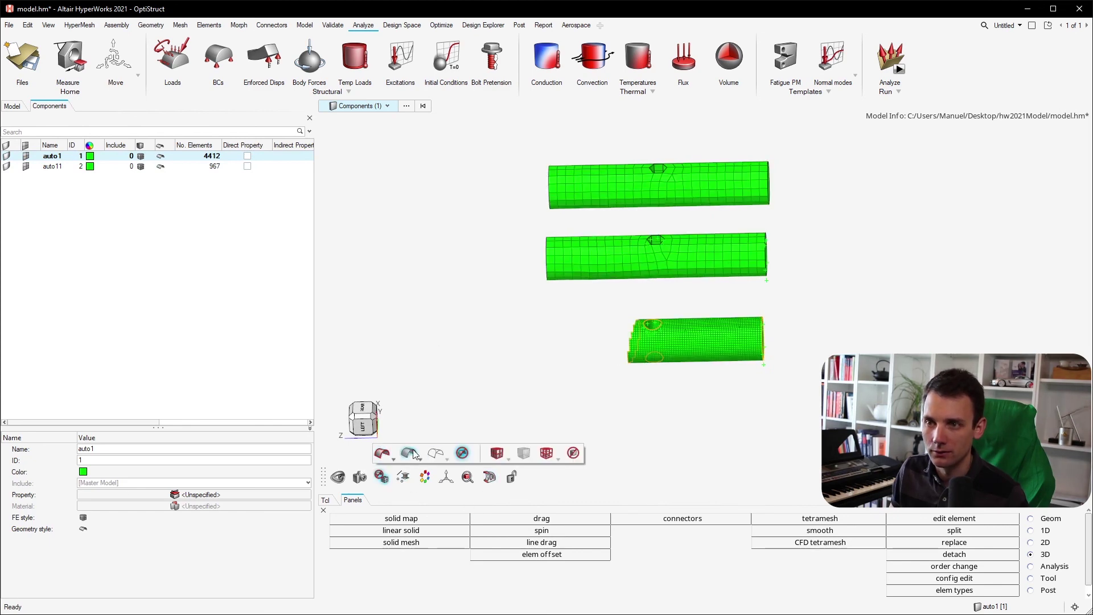
{"action": "left_click", "coordinate": [471, 385]}
{"action": "key", "text": "g"}
{"action": "left_click_drag", "start_coordinate": [580, 399], "coordinate": [609, 391], "text": "ctrl"}
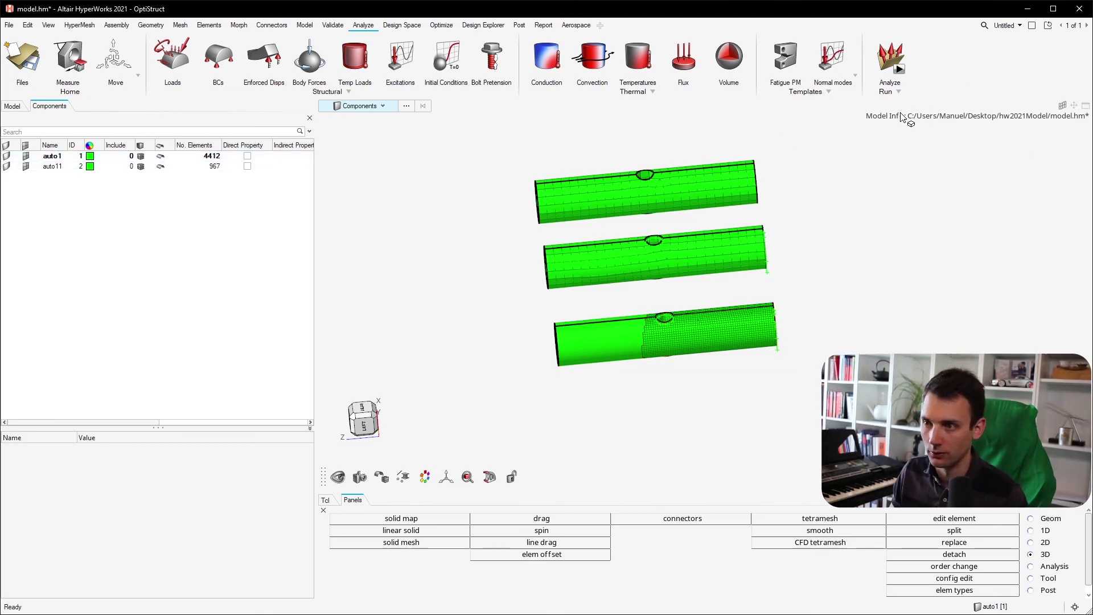
Select the lowest cylinder's elements between the hole and the meshed end with a selection window and delete them.
{"action": "key", "text": "e"}
{"action": "left_click_drag", "start_coordinate": [684, 378], "coordinate": [845, 297]}
{"action": "key", "text": "Delete"}
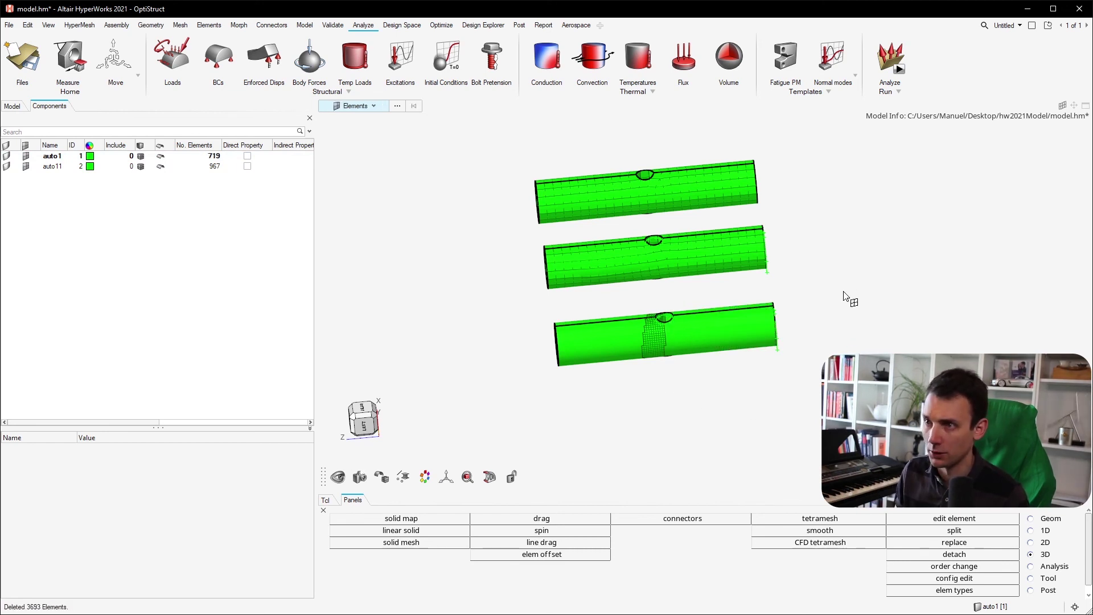
Undo the element deletion, redo it, undo it once more, and hide the mesh on all cylinders.
{"action": "key", "text": "ctrl+z"}
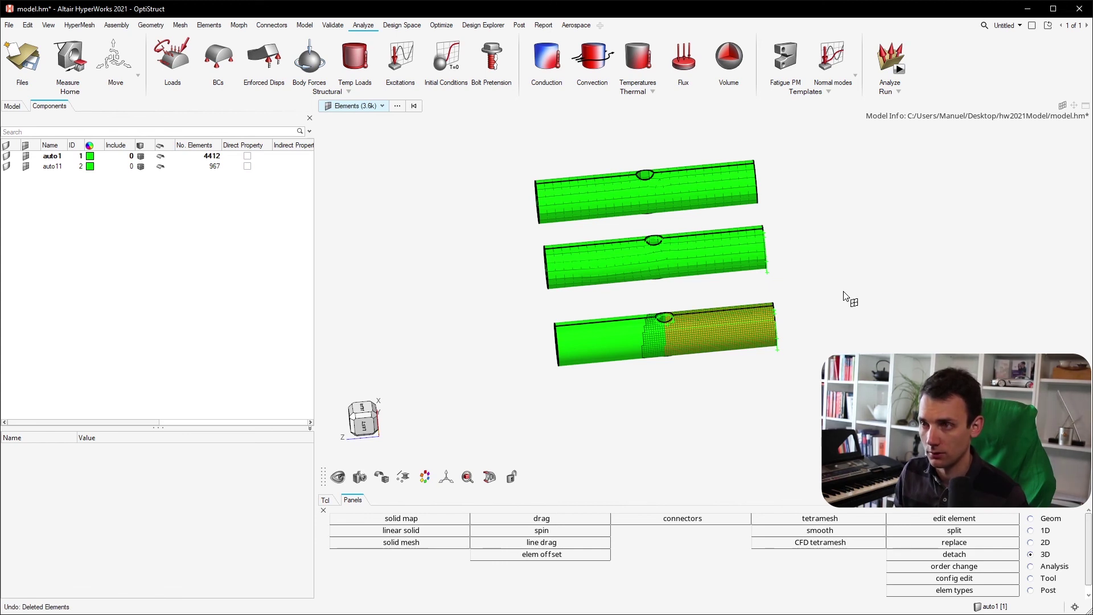
{"action": "key", "text": "ctrl+y"}
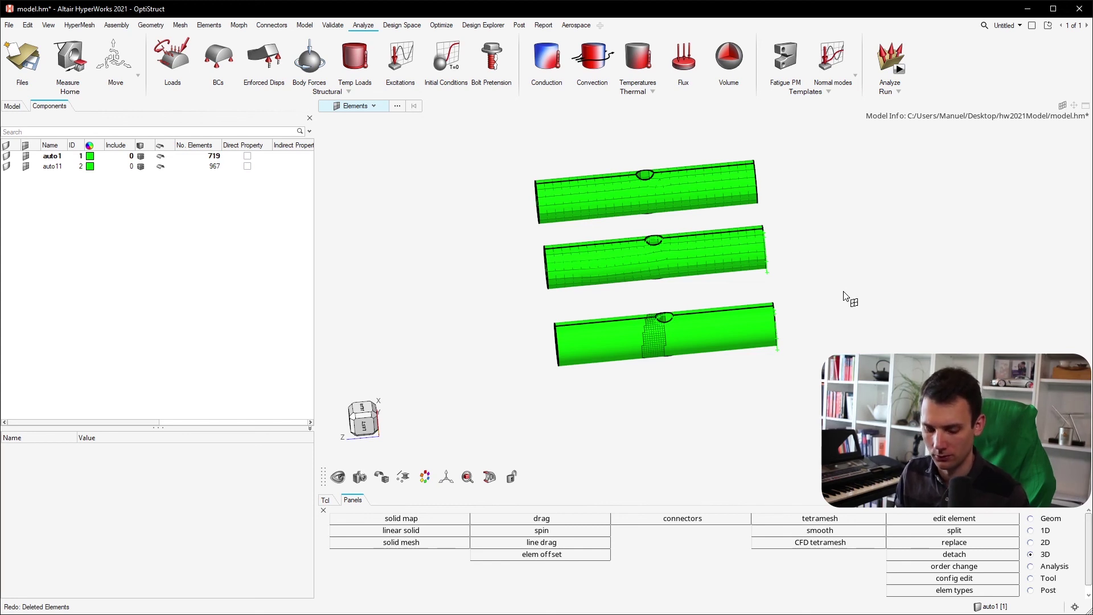
{"action": "key", "text": "ctrl+z"}
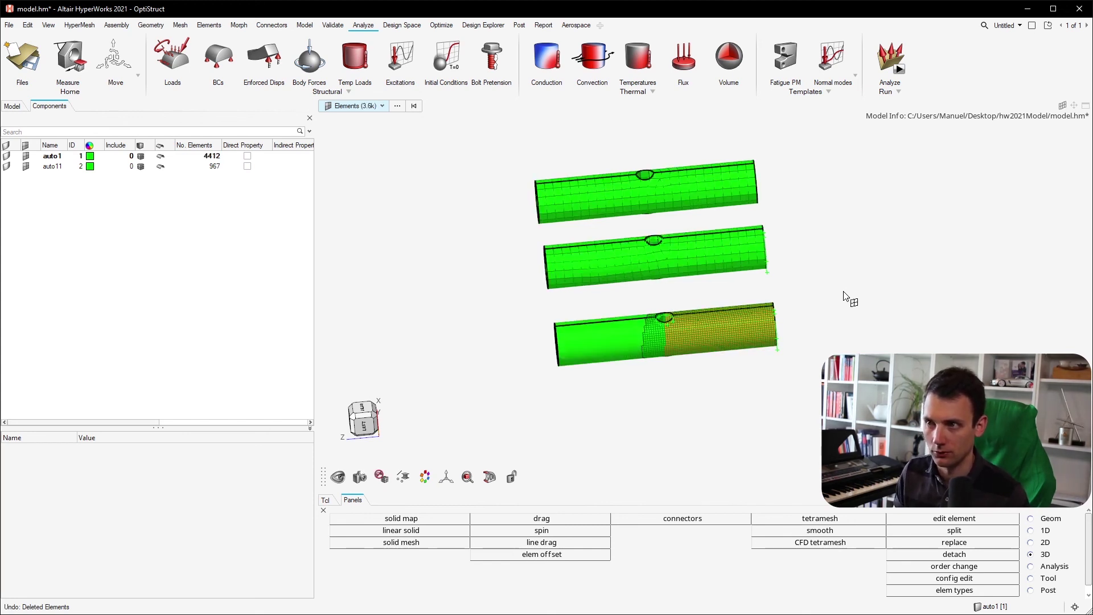
{"action": "key", "text": "e"}
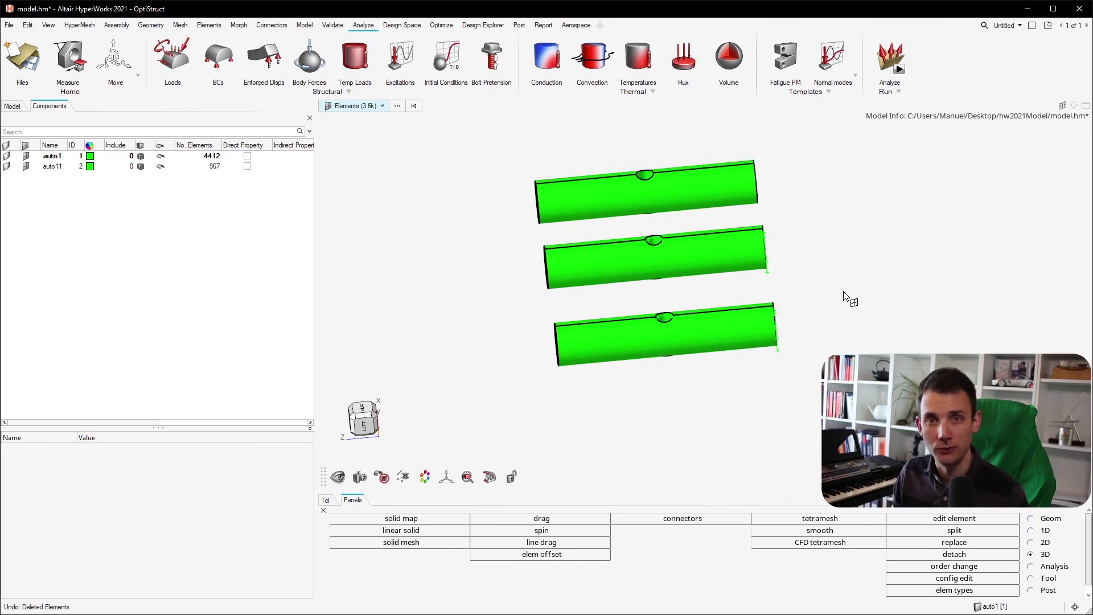